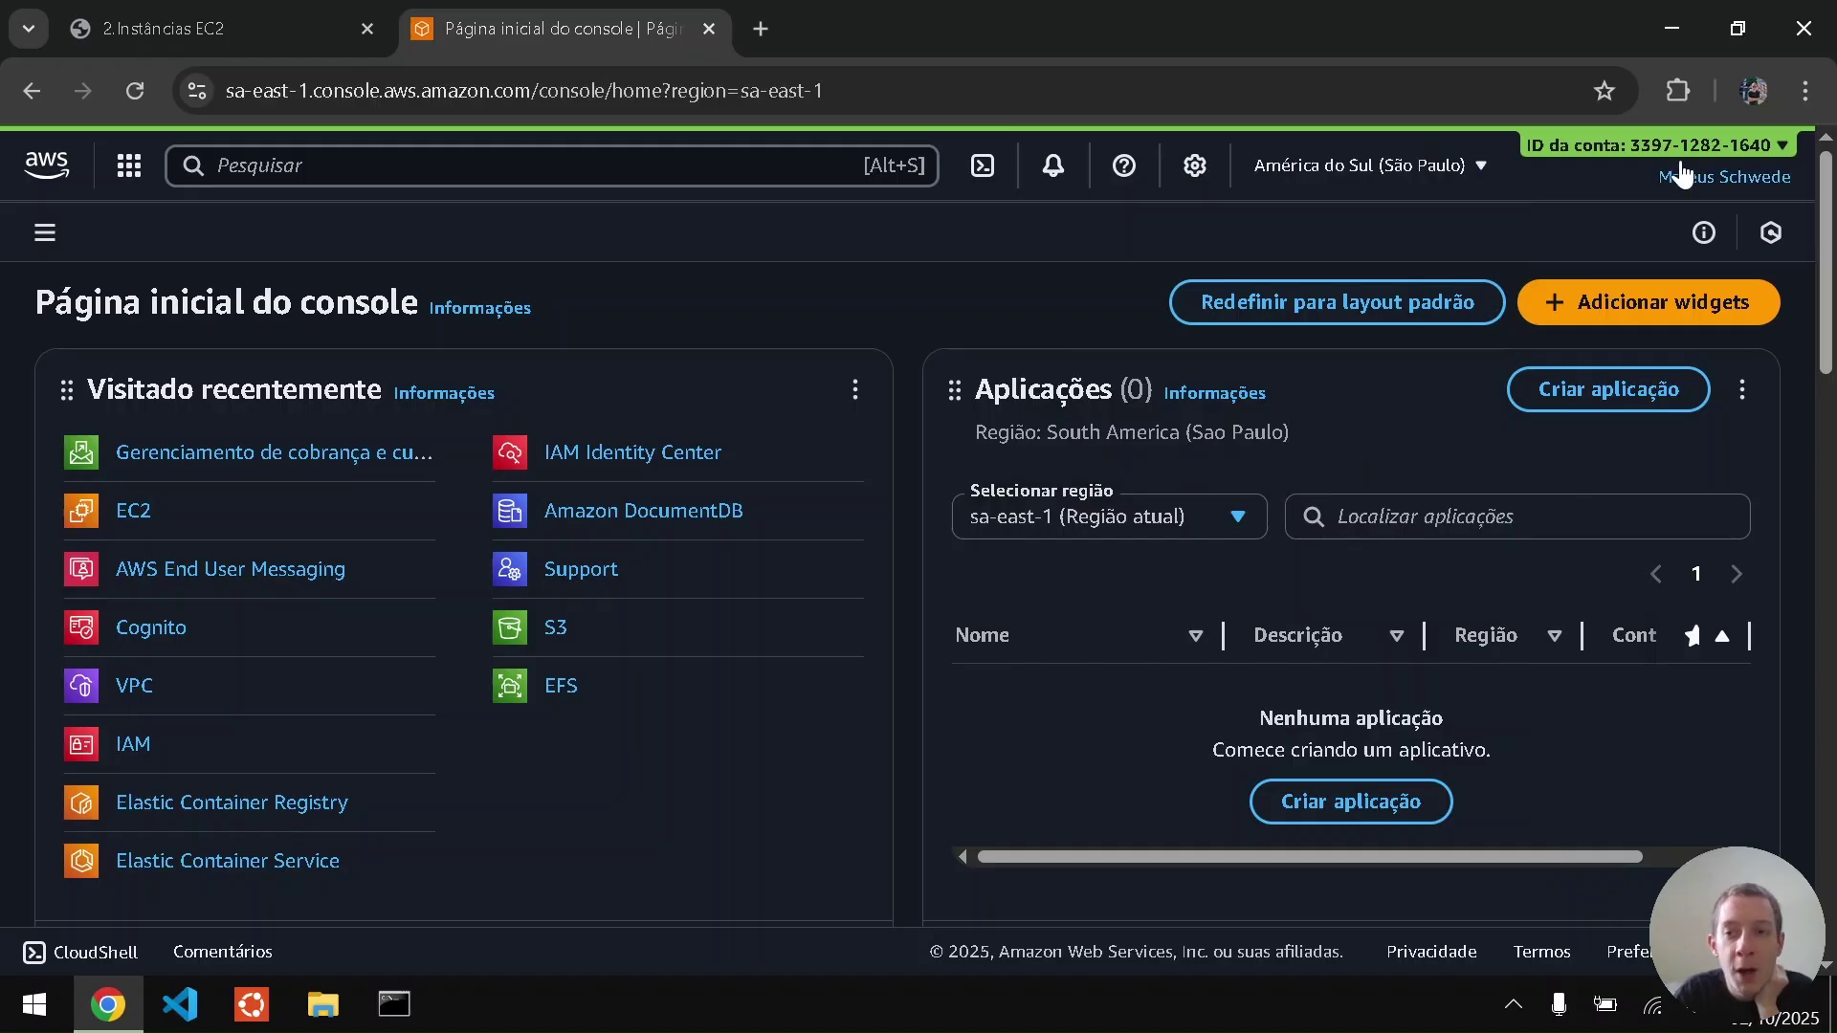
pyautogui.click(1672, 151)
pyautogui.click(1672, 151)
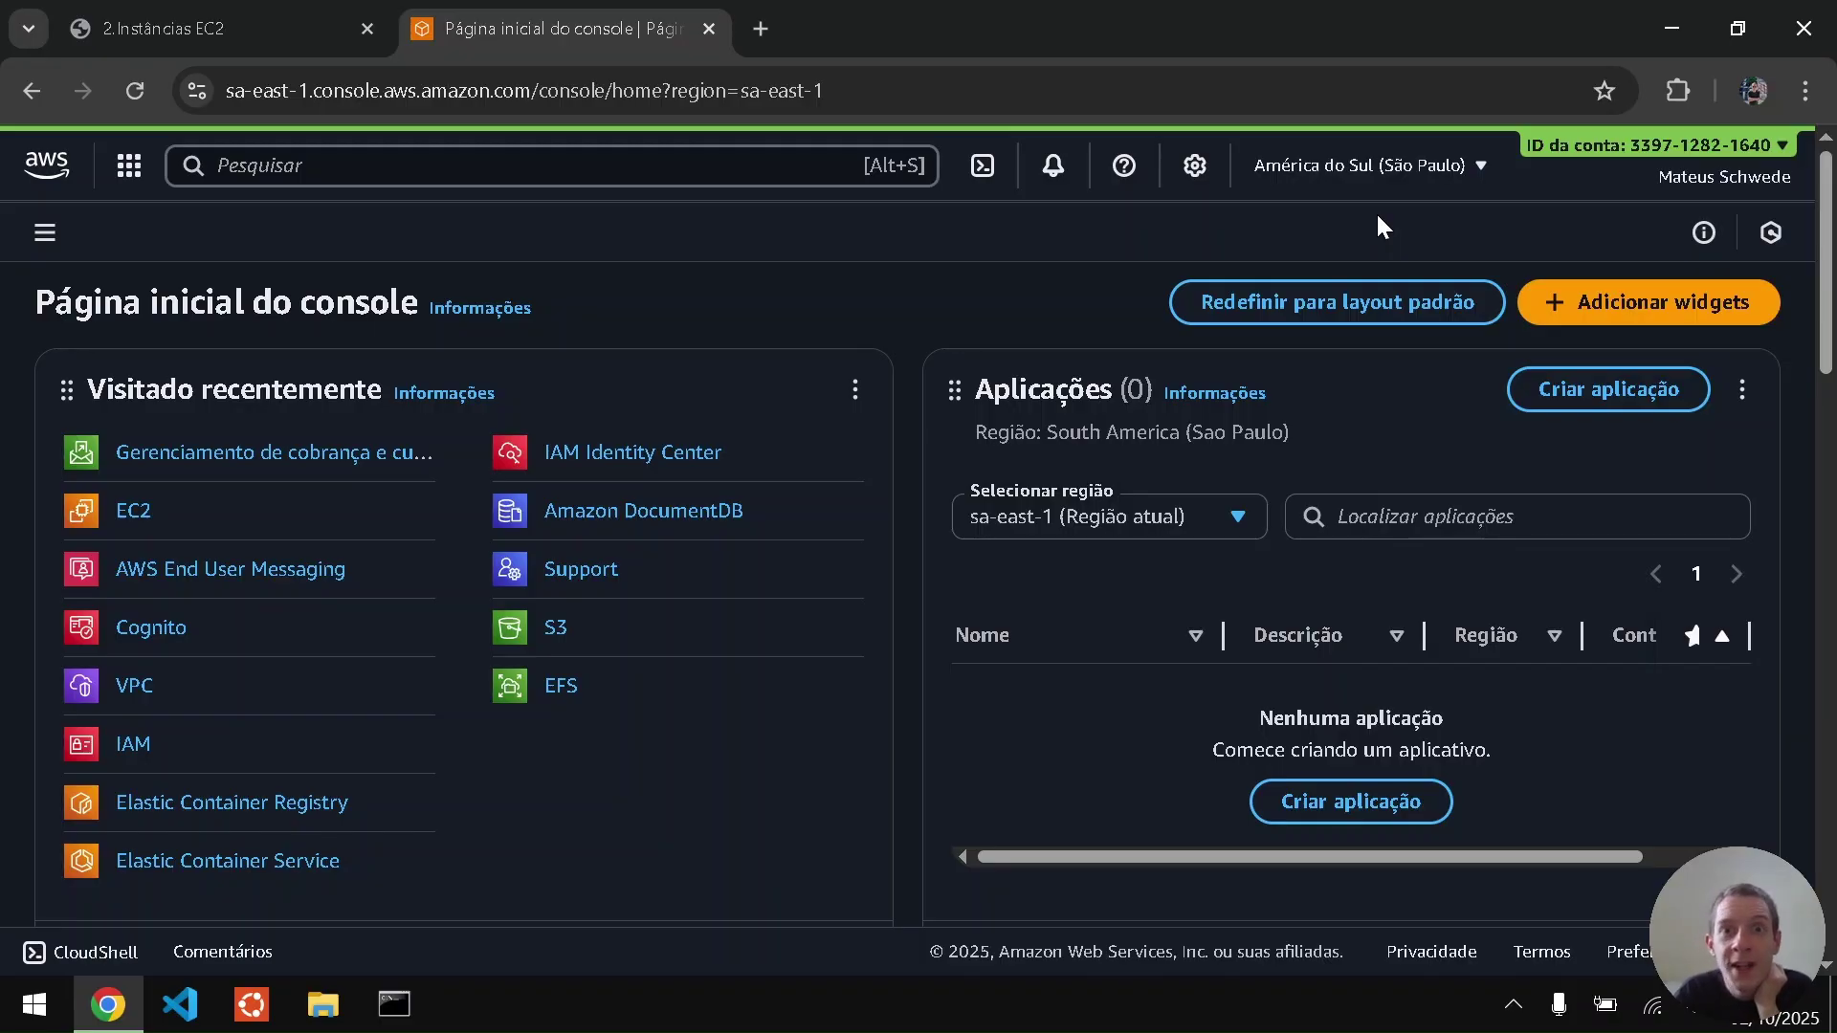
# - Search the console for ec2, open the EC2 instances list and collapse its side navigation
pyautogui.click(650, 173)
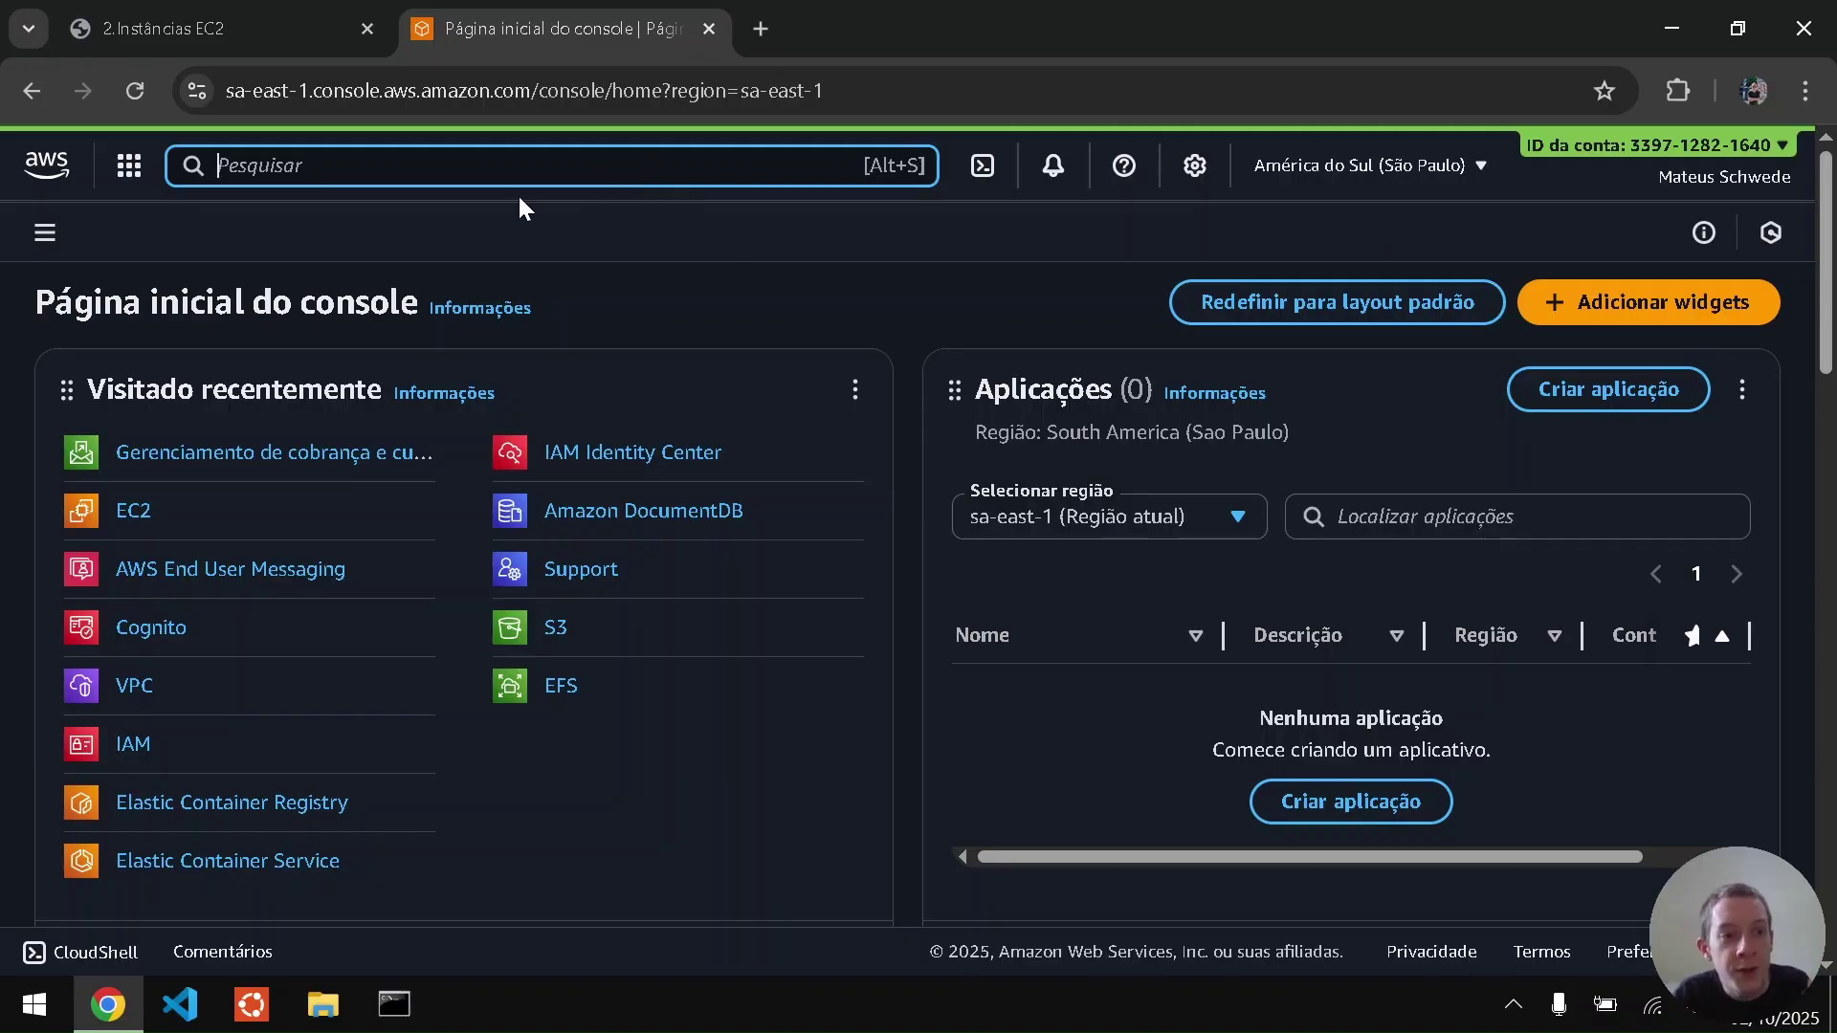
pyautogui.write('ec2')
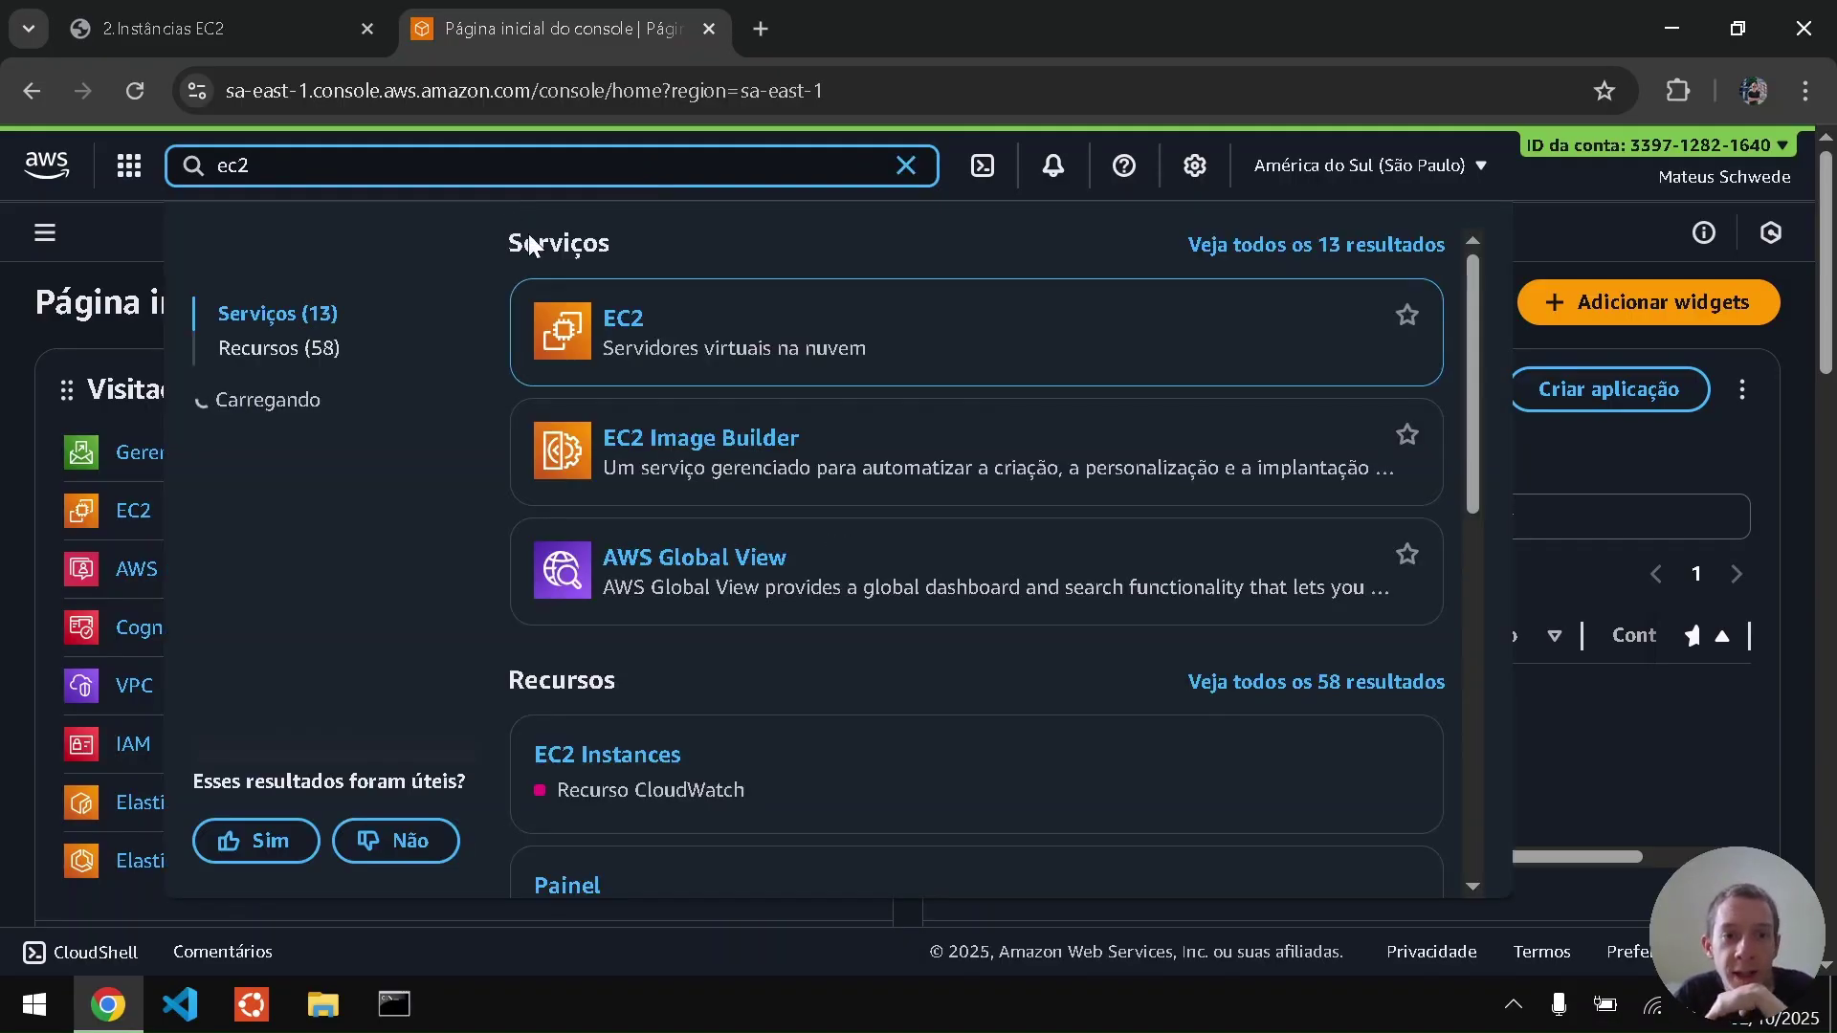
pyautogui.click(844, 428)
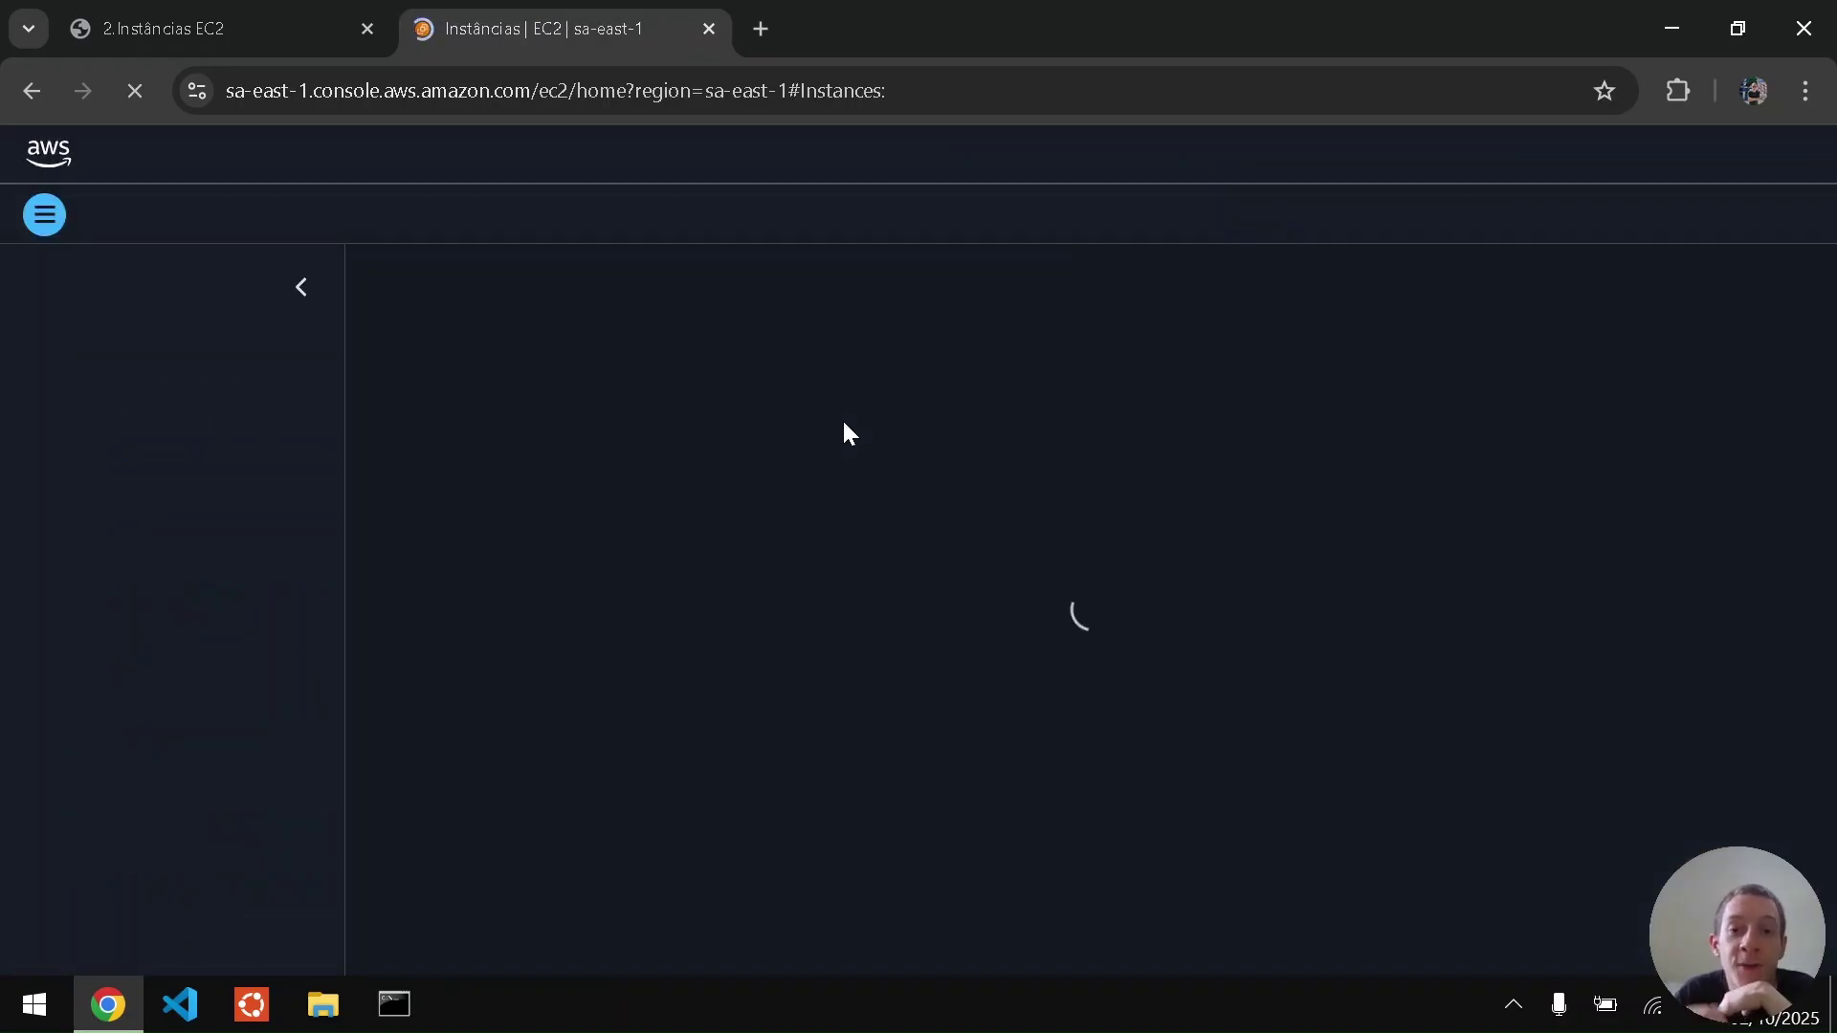
pyautogui.click(284, 290)
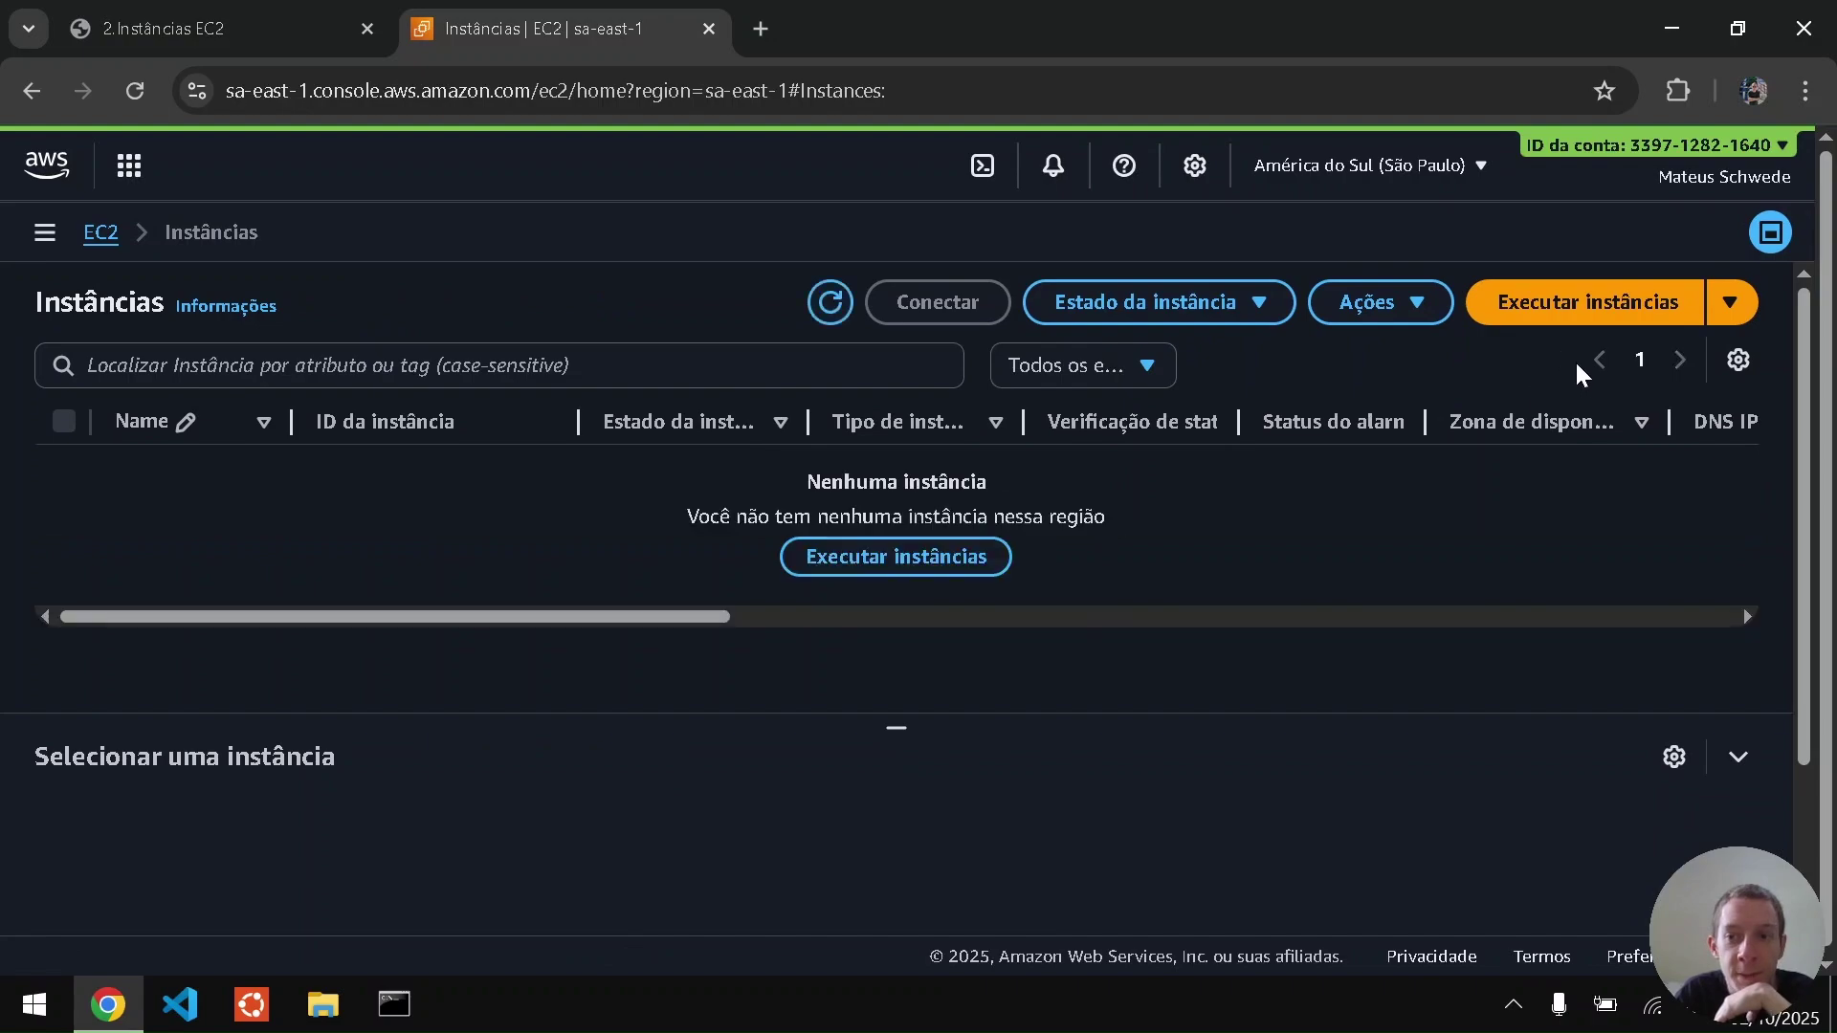
# - Start launching a new EC2 instance and name it ubuntuTeste1, copying the name from the 2.Instâncias EC2 PDF
pyautogui.click(1542, 306)
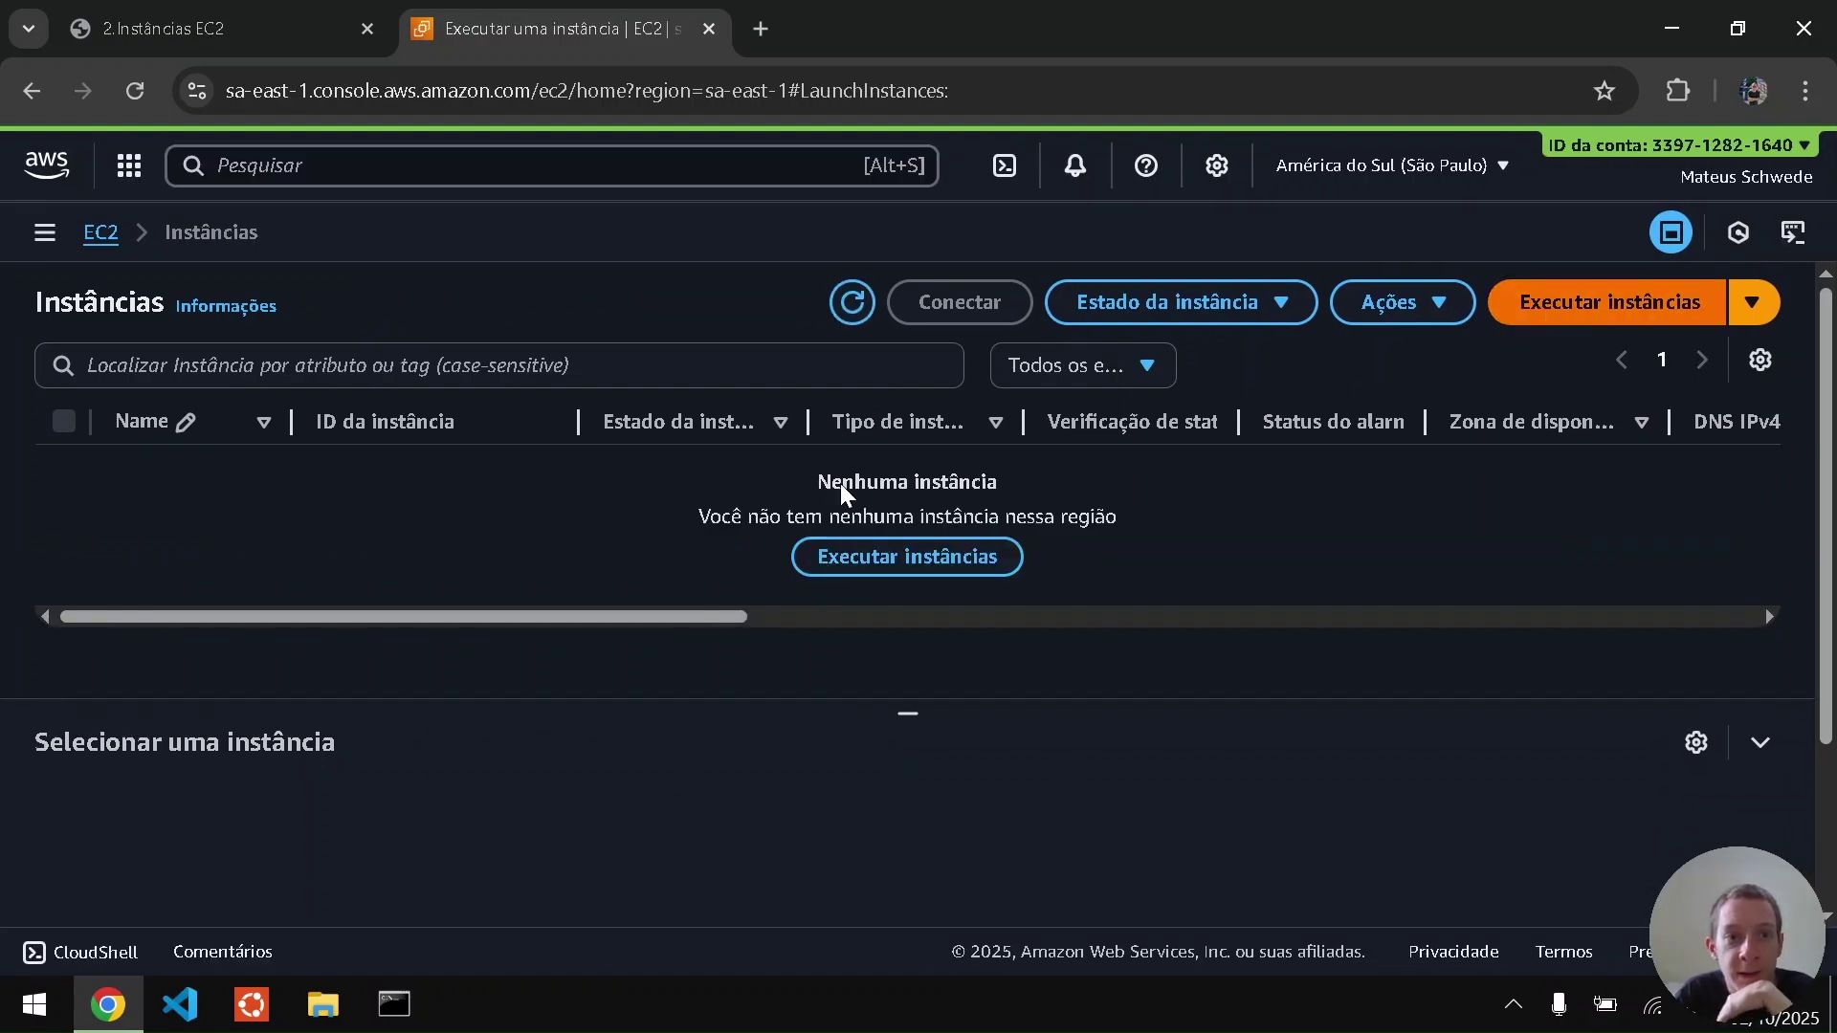
pyautogui.click(432, 540)
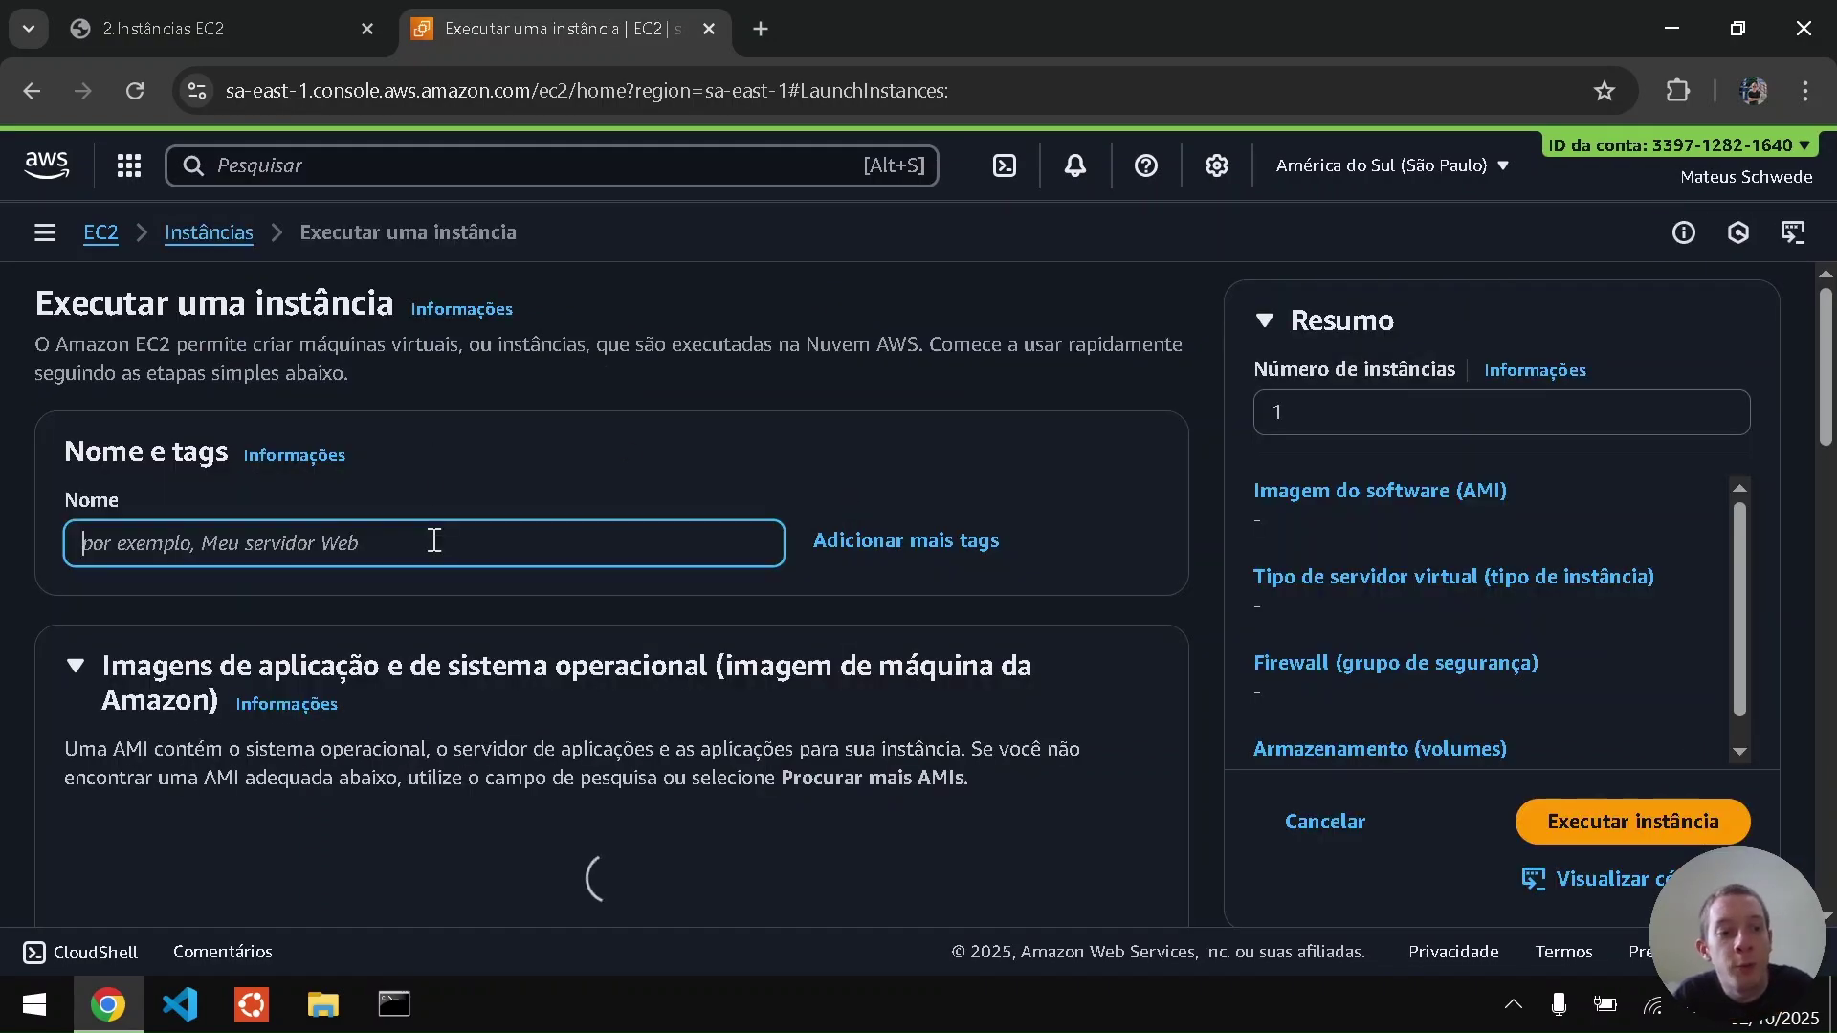
pyautogui.hotkey('ctrl', 'shift', 'Tab')
pyautogui.doubleClick(452, 384)
pyautogui.hotkey('ctrl', 'c')
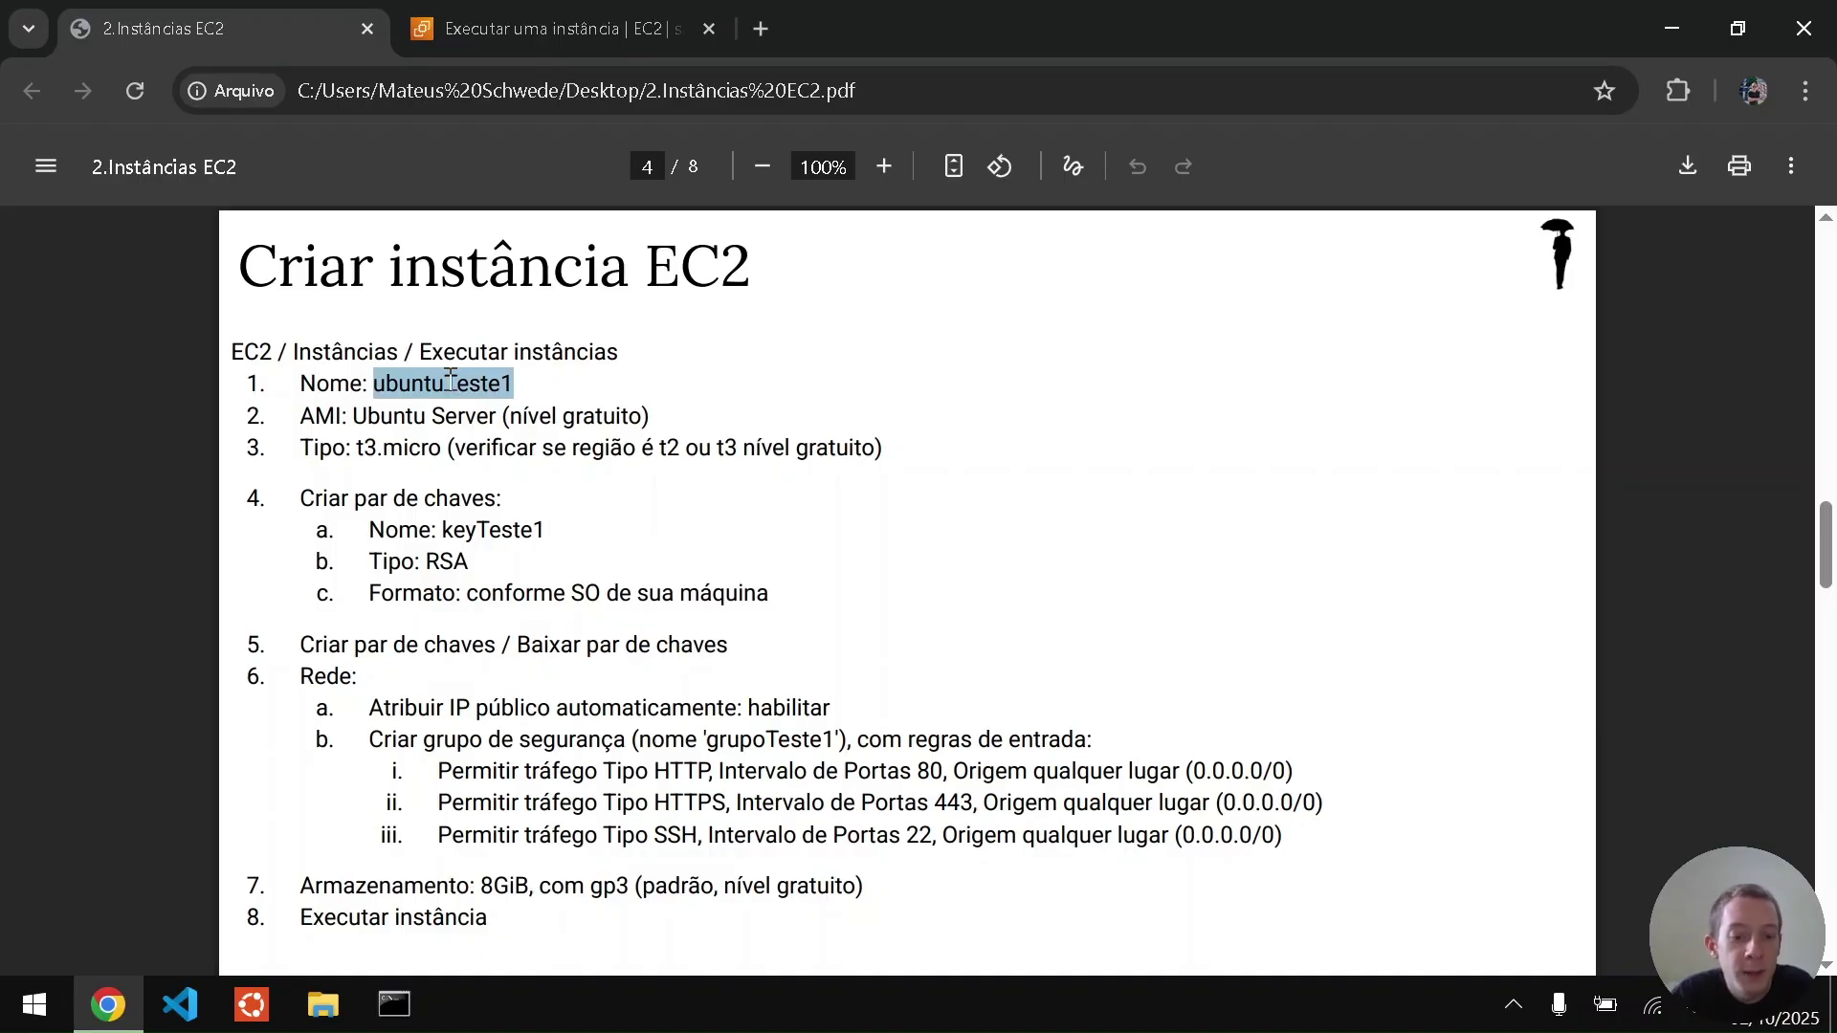
pyautogui.hotkey('ctrl', 'Tab')
pyautogui.hotkey('ctrl', 'v')
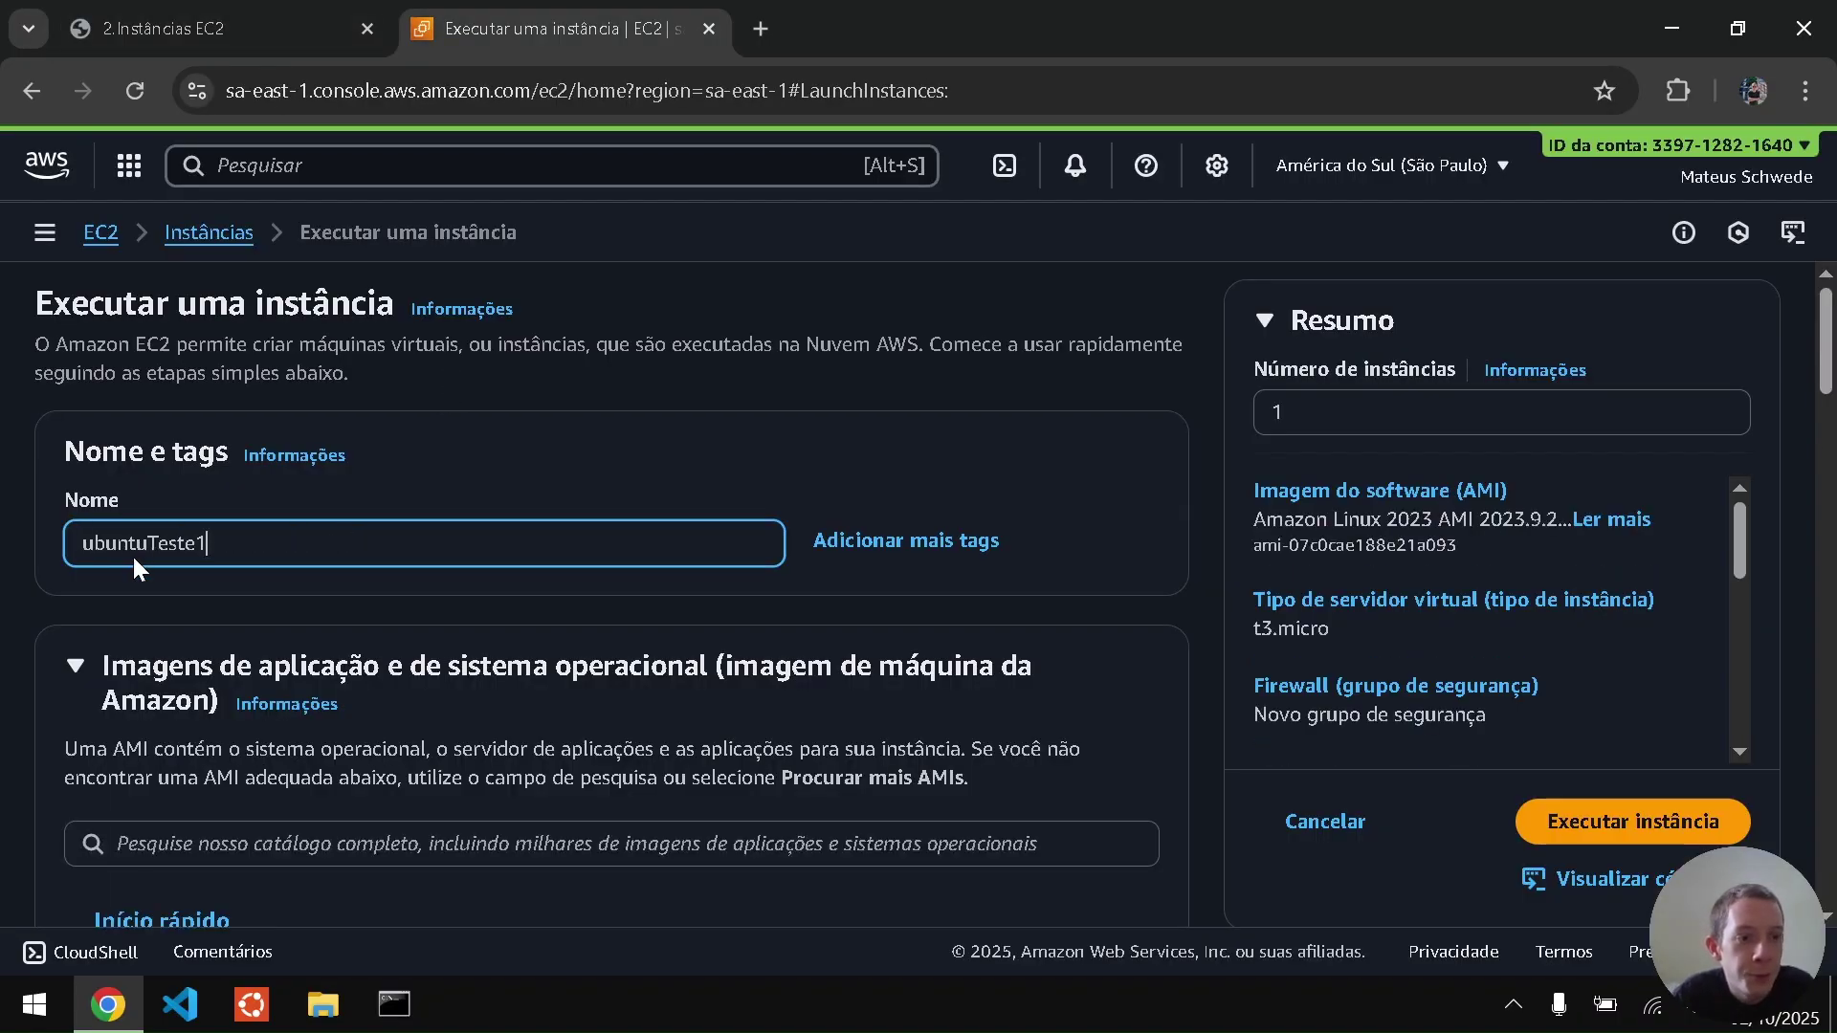
# - Choose Ubuntu as the instance's operating system image, using the Ubuntu Server 24.04 LTS AMI
pyautogui.scroll(-2, 364, 637)
pyautogui.scroll(-3, 363, 636)
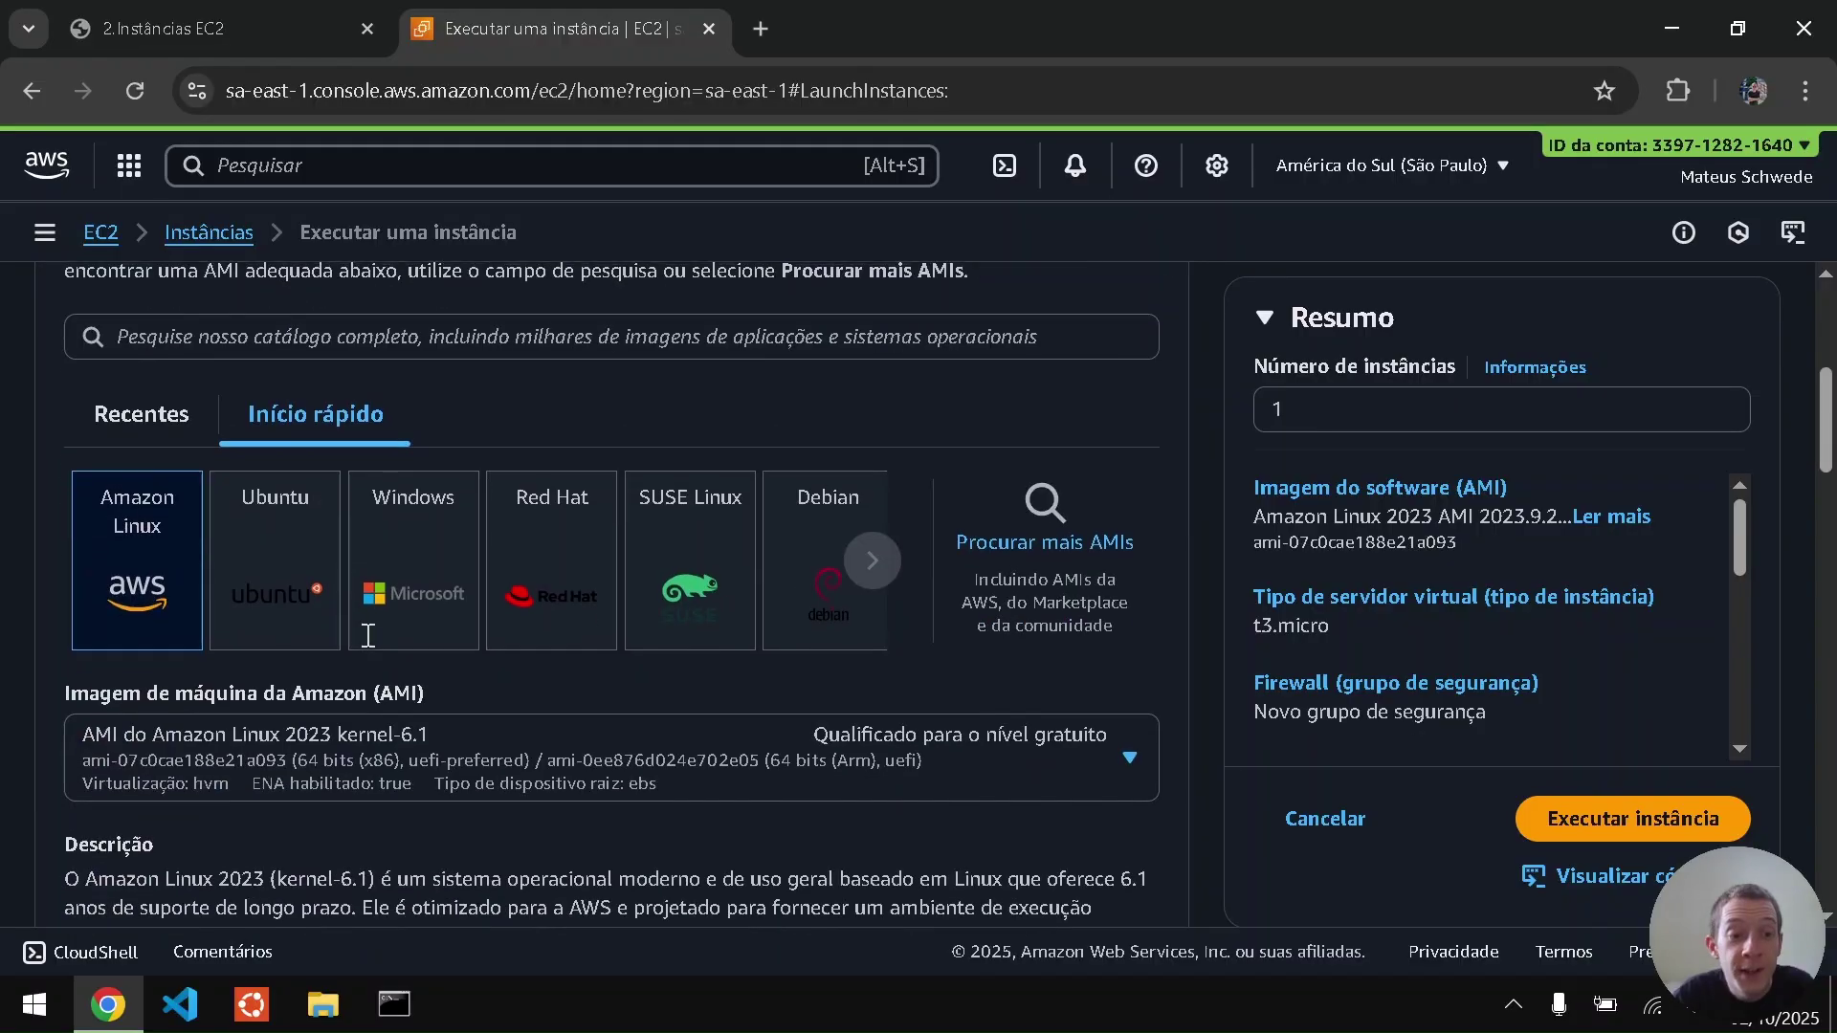
pyautogui.click(283, 570)
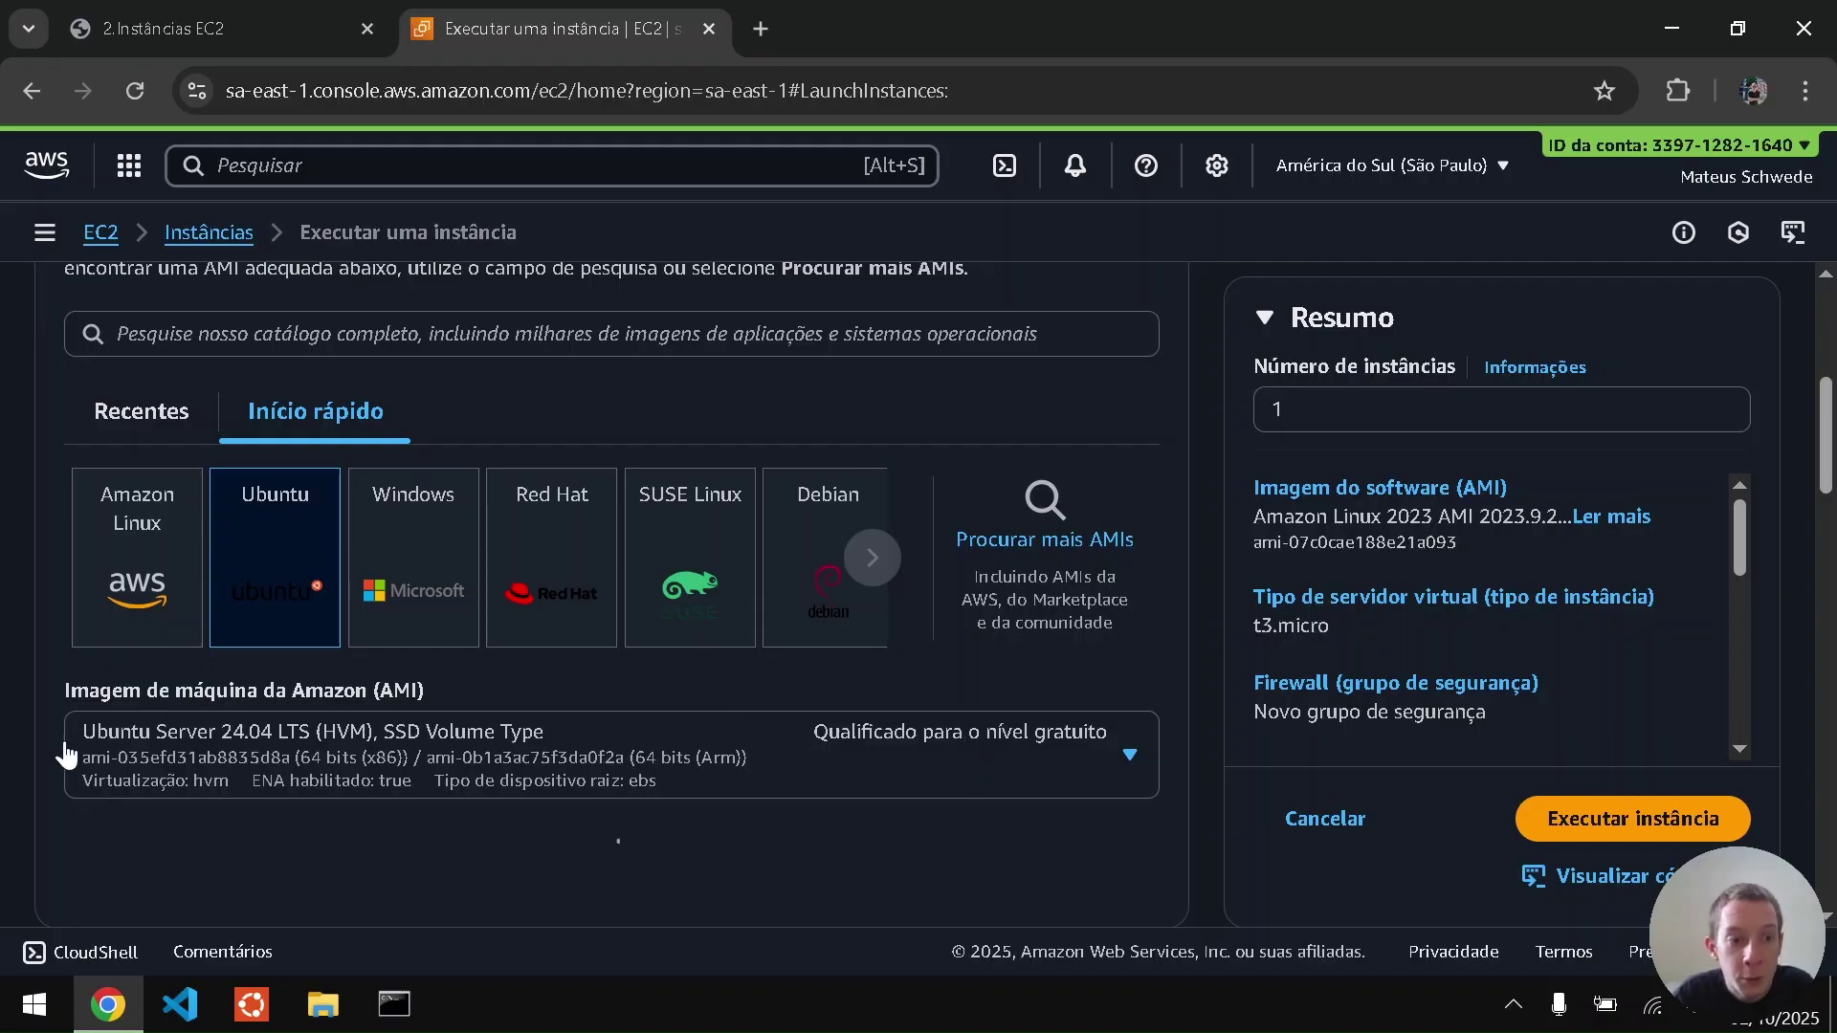
pyautogui.scroll(-2, 65, 756)
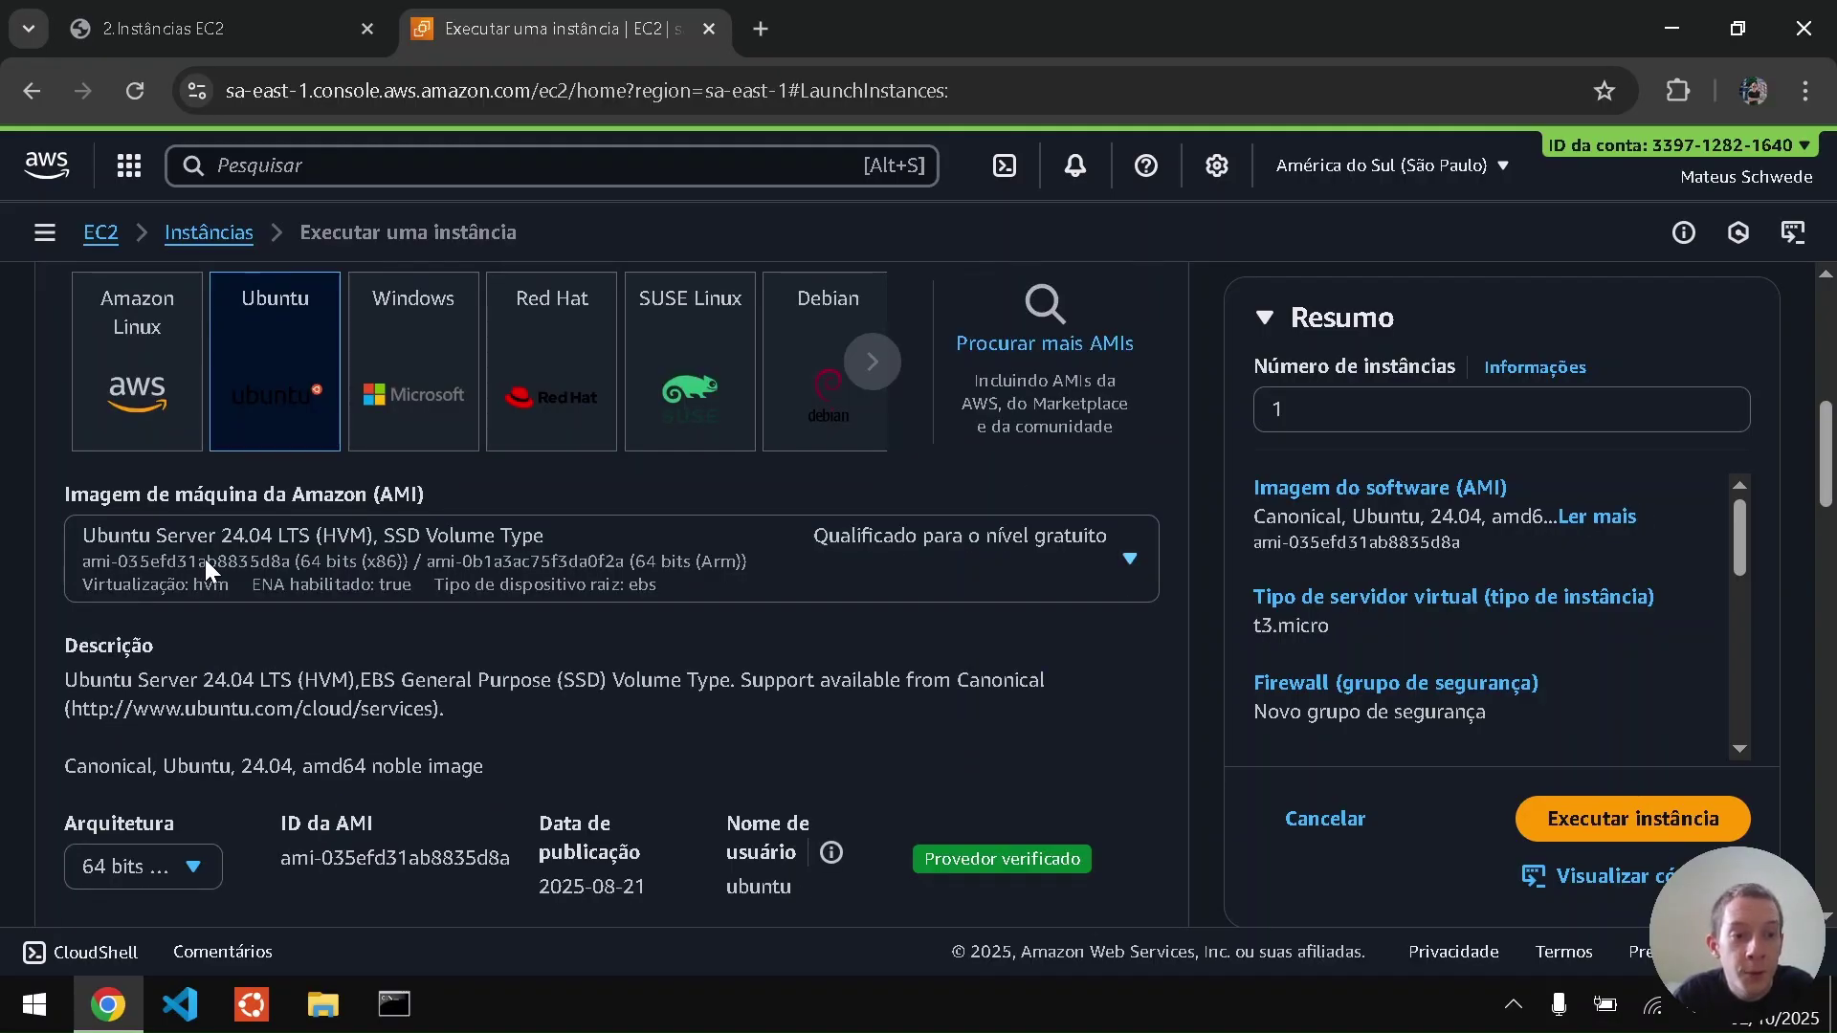
# - Start a new key pair for the instance and name it keyTeste1, copying the name from the PDF
pyautogui.scroll(-5, 130, 658)
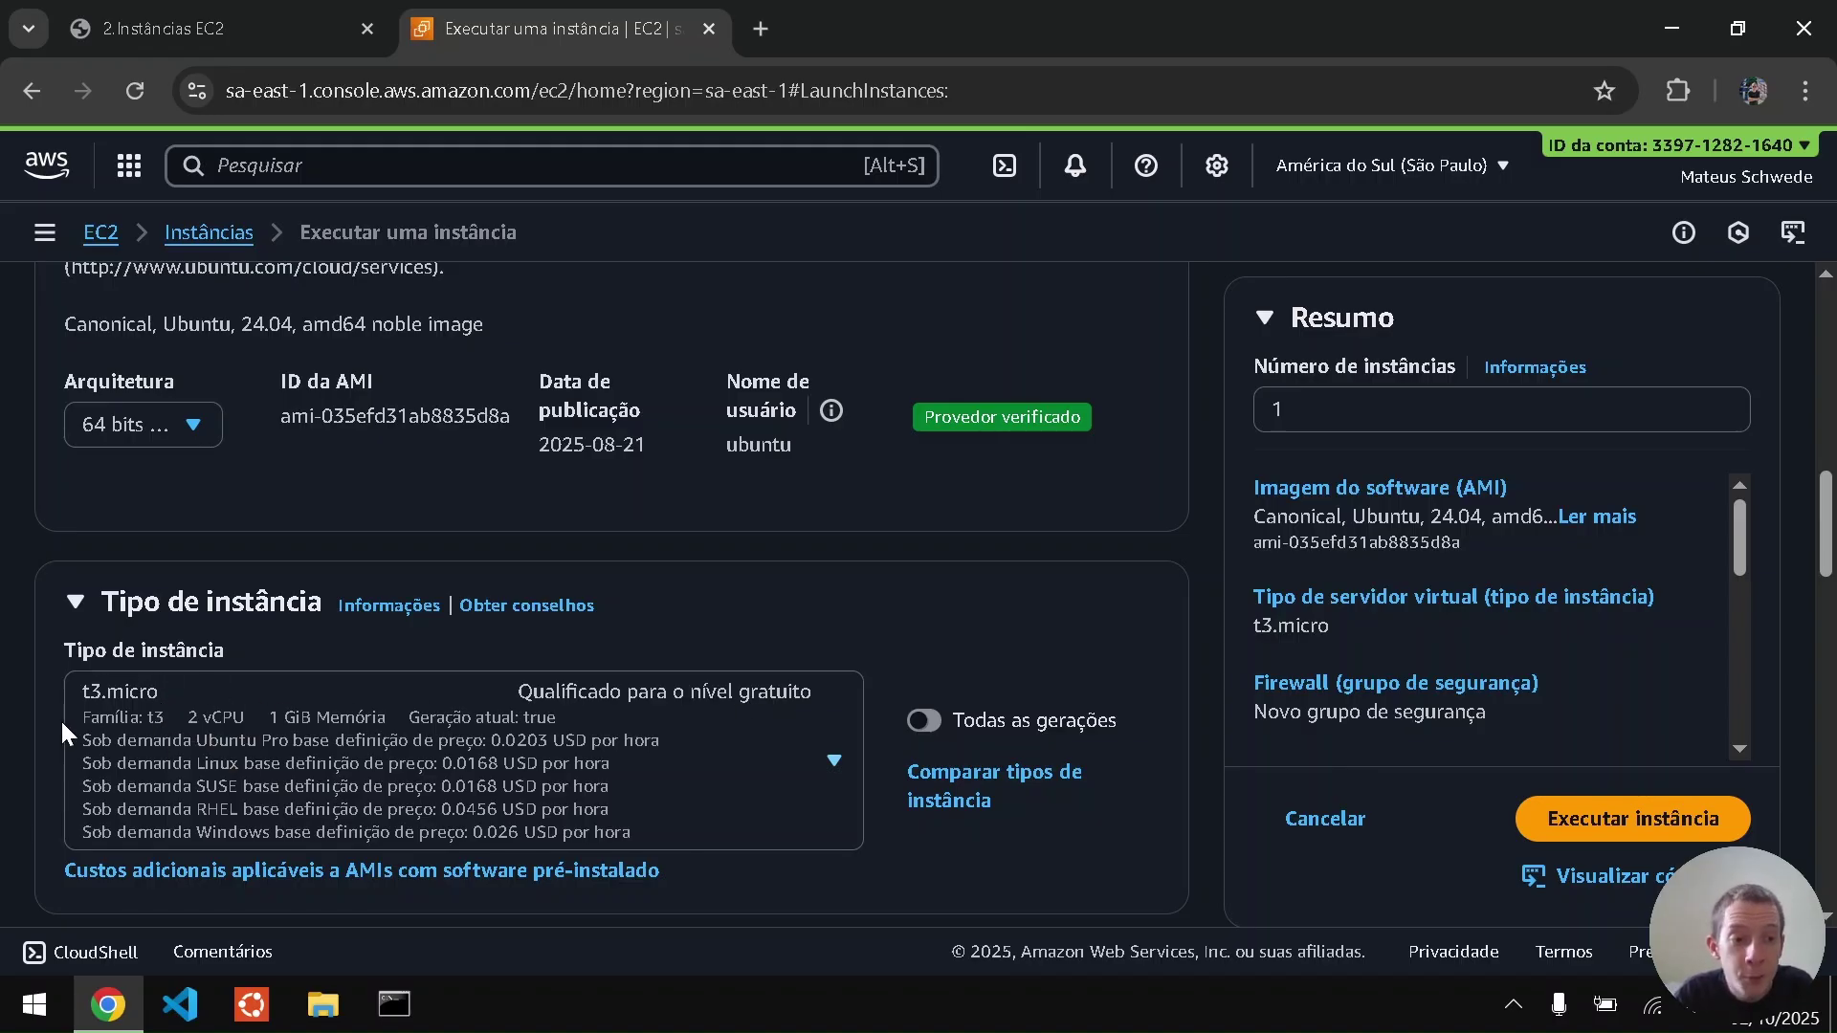
pyautogui.scroll(-5, 23, 733)
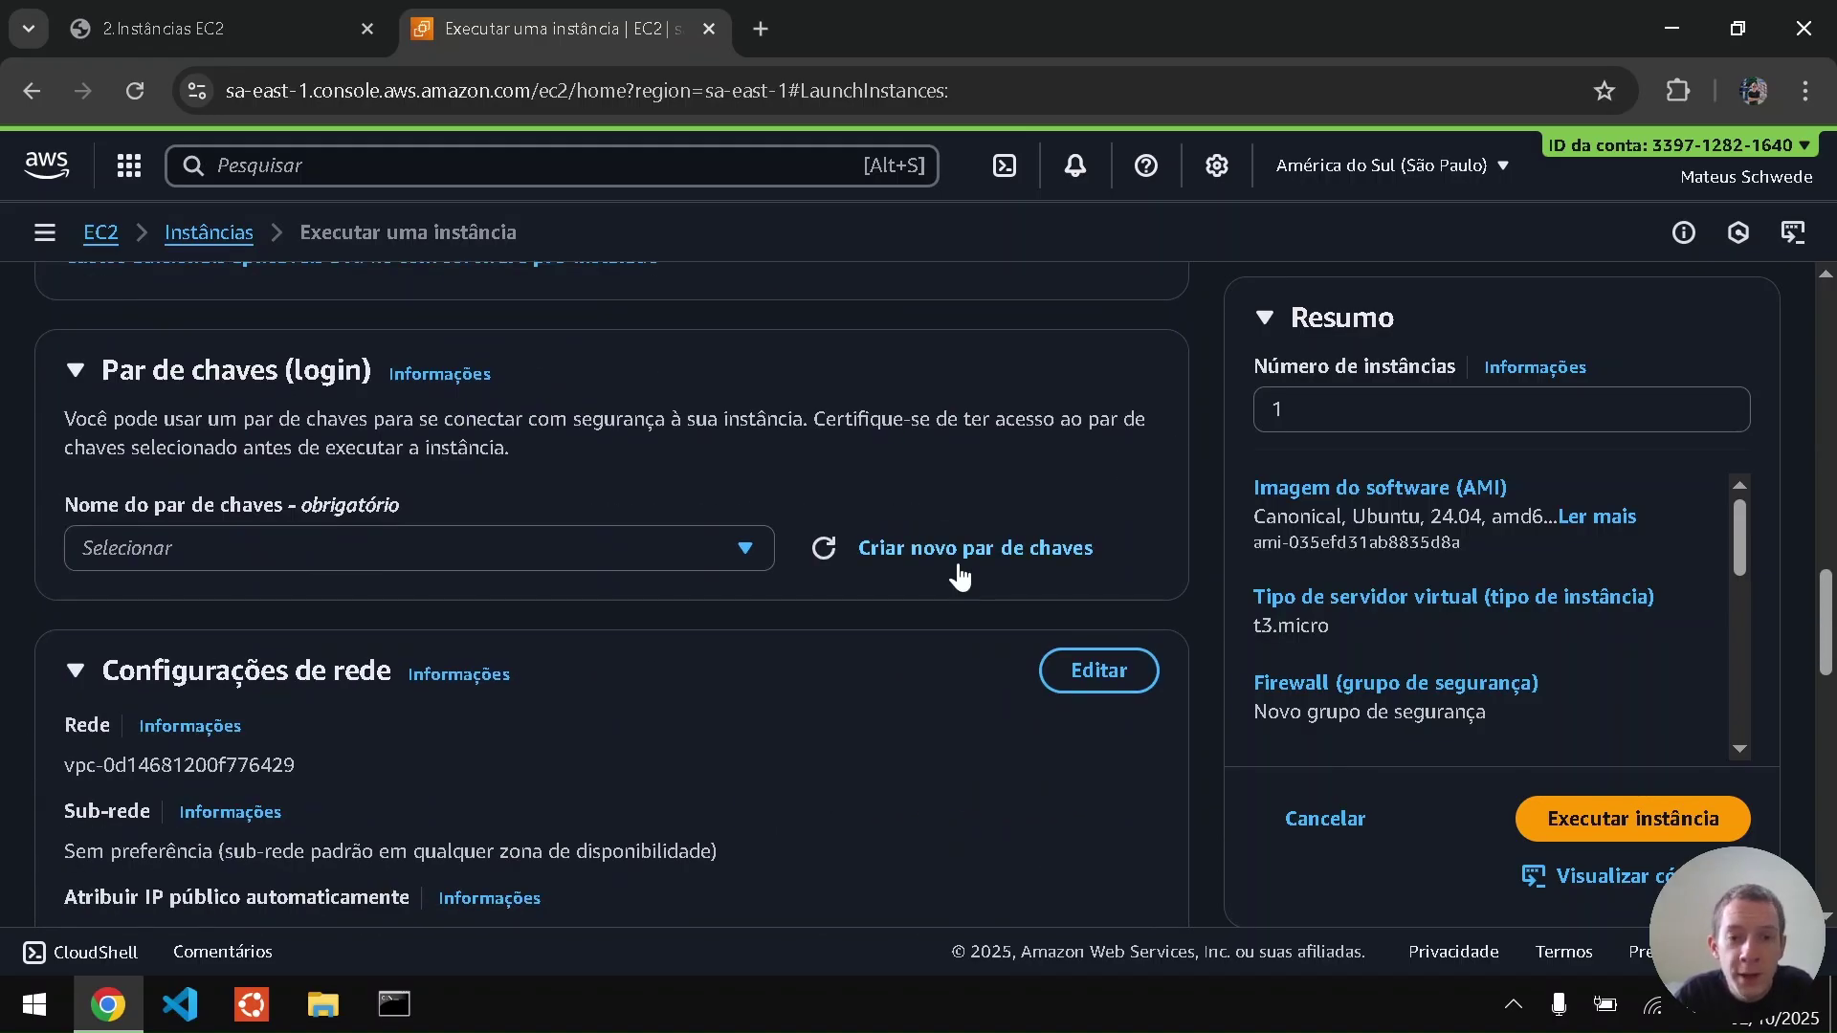
pyautogui.click(969, 551)
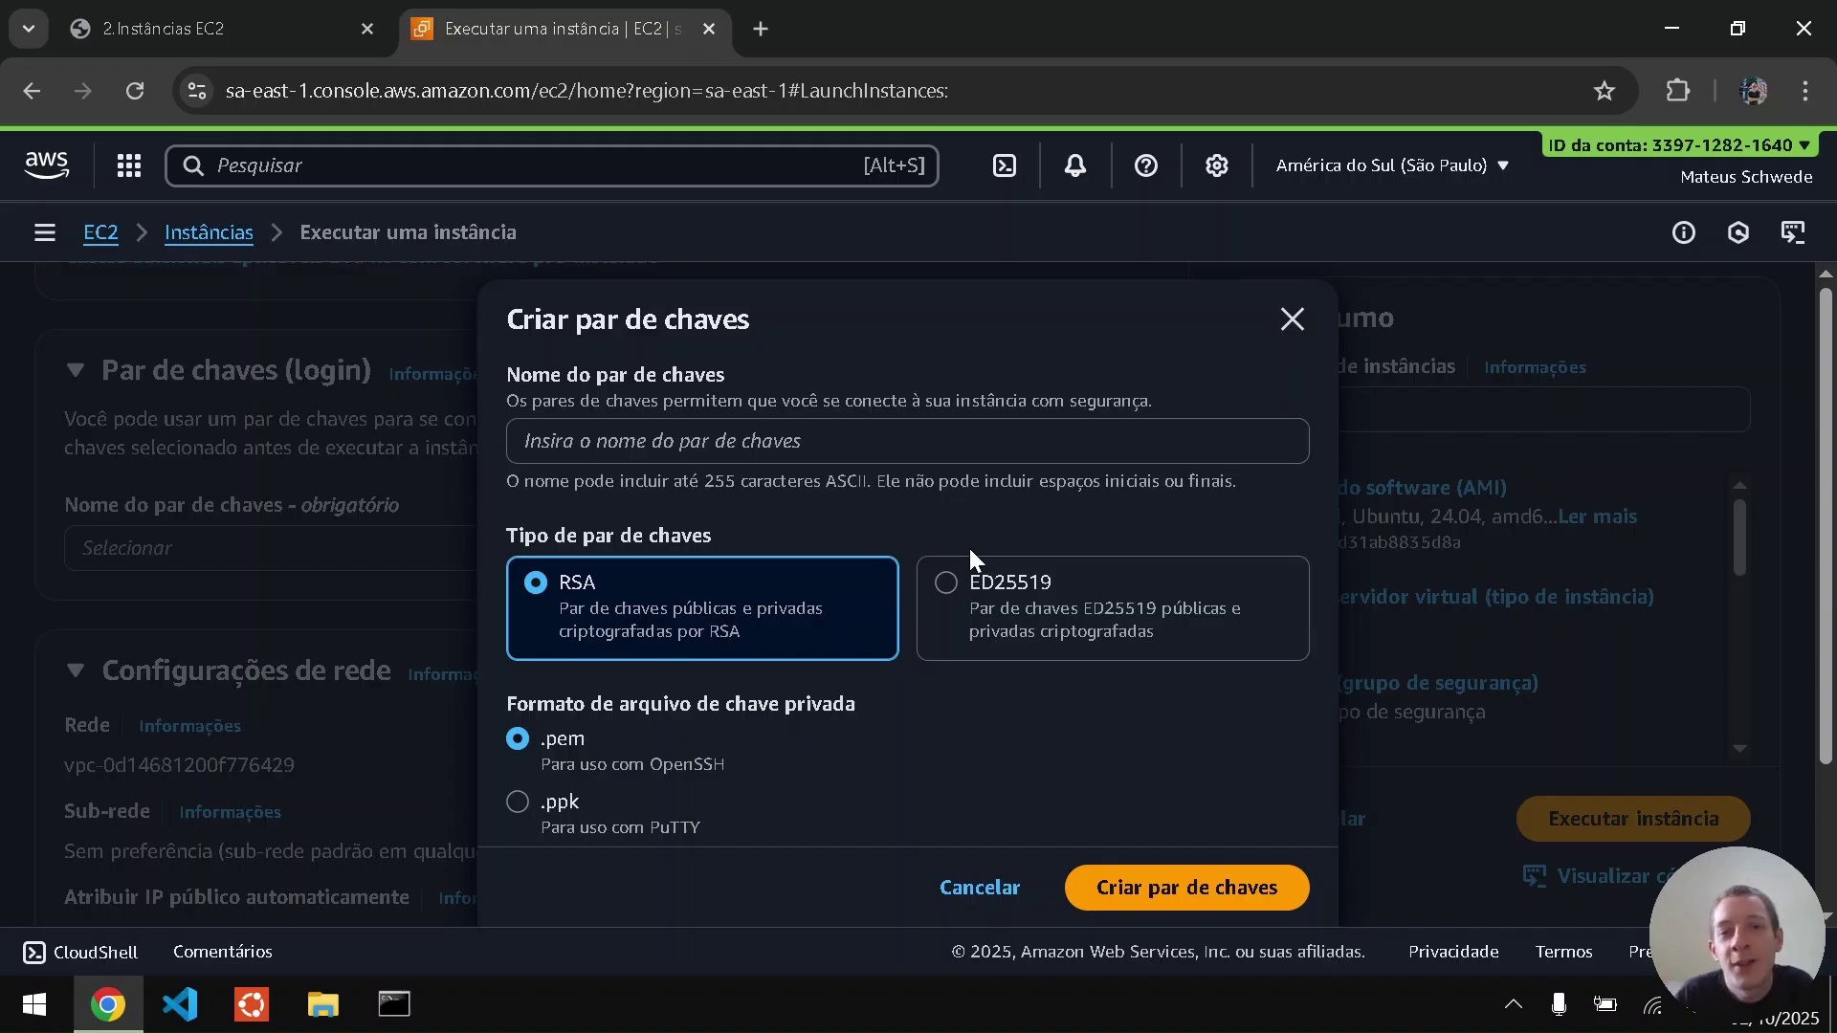
pyautogui.click(906, 455)
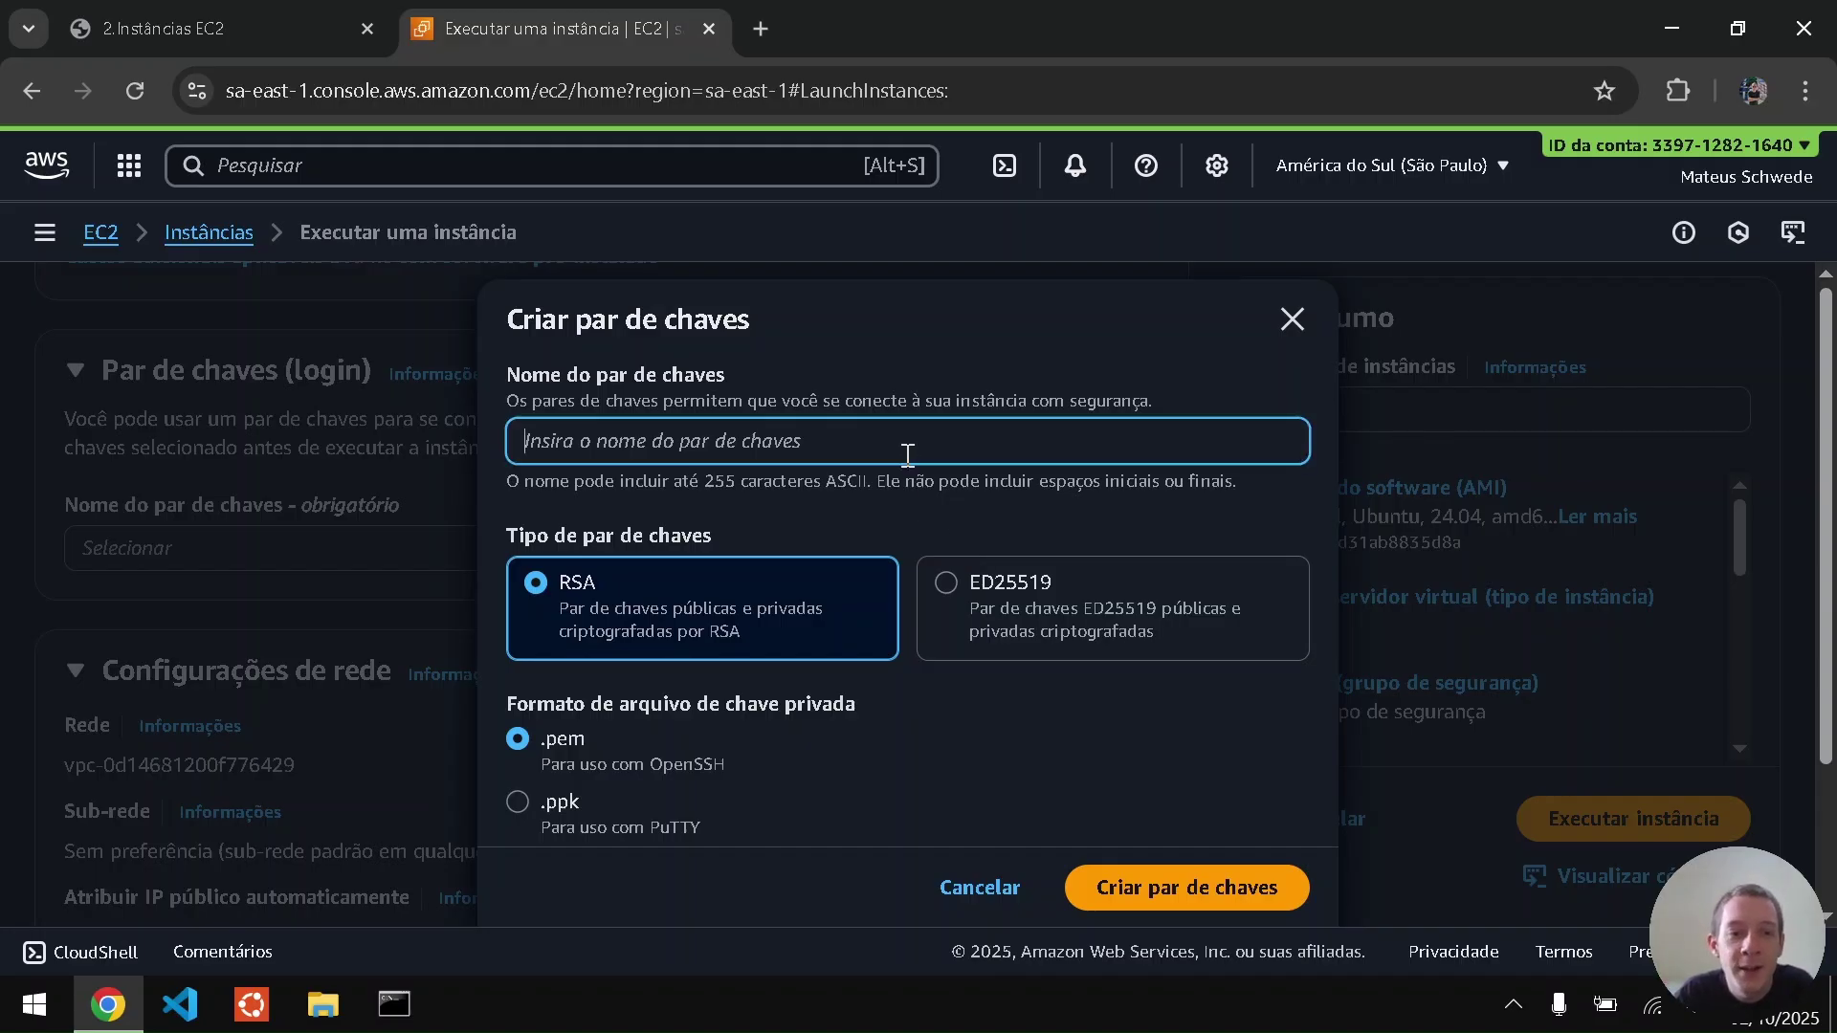
pyautogui.hotkey('ctrl', 'Tab')
pyautogui.doubleClick(459, 517)
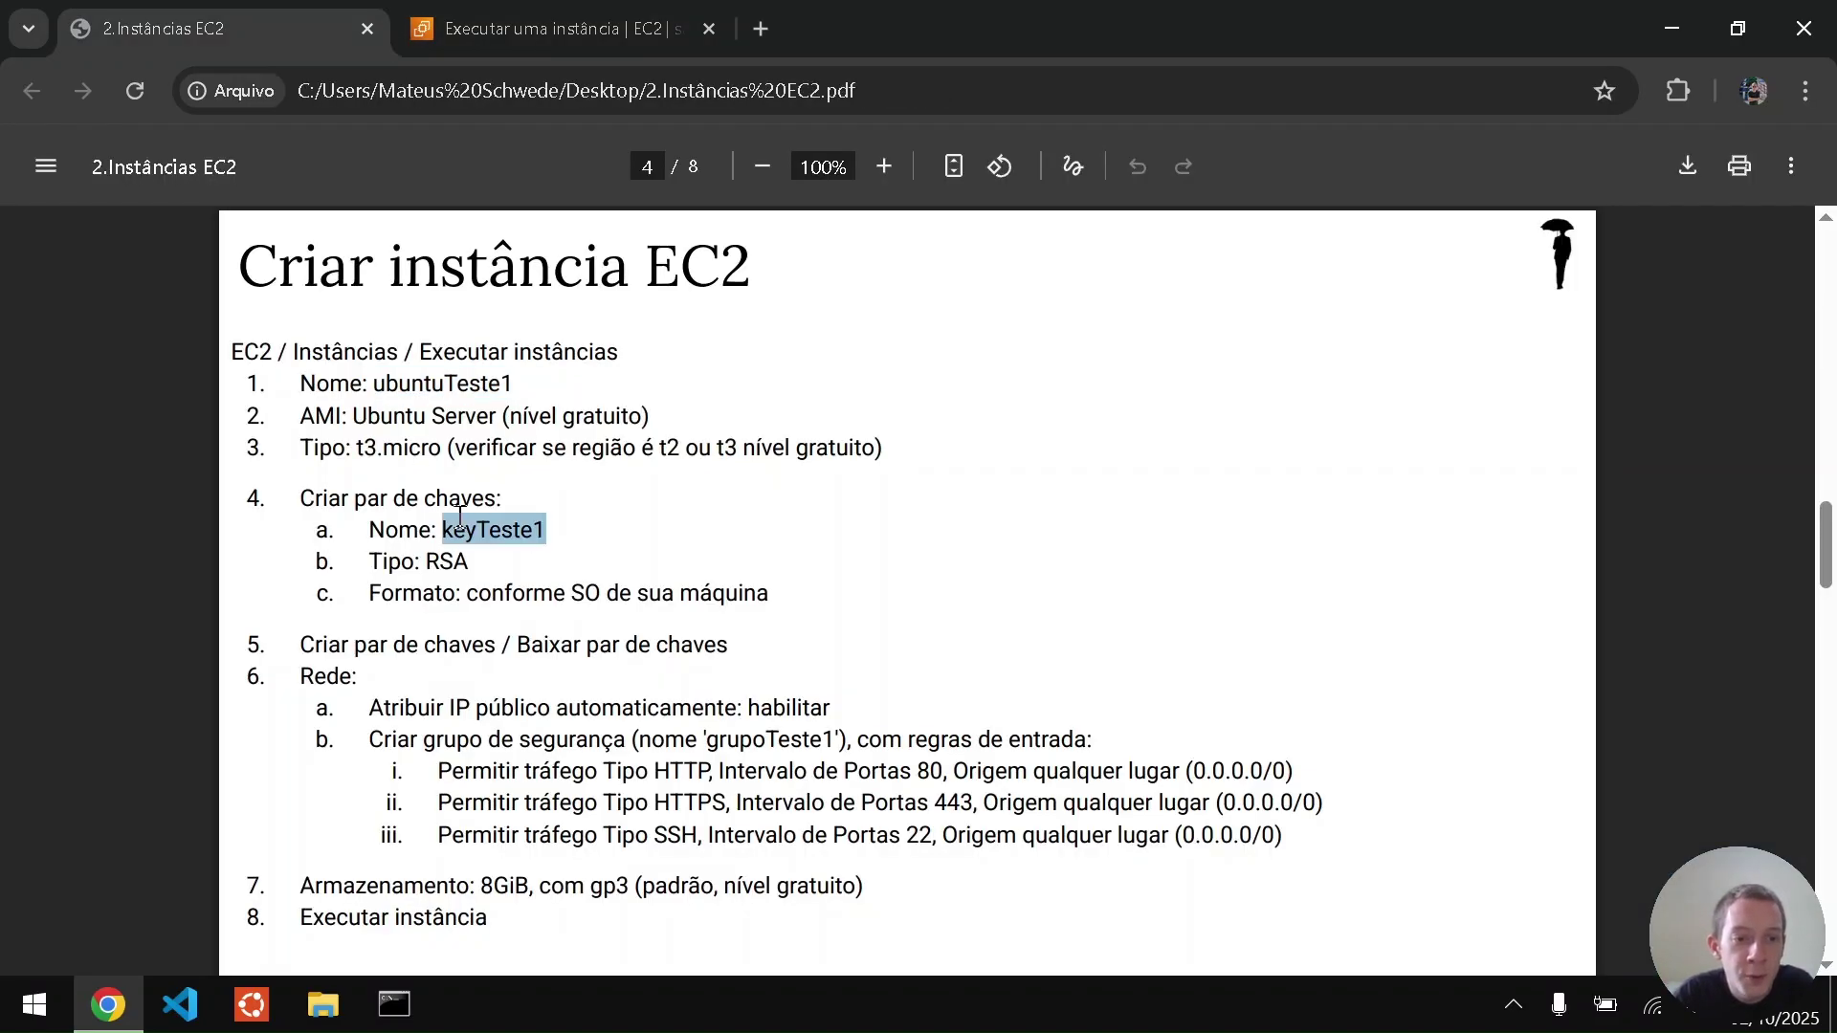
pyautogui.hotkey('ctrl', 'c')
pyautogui.hotkey('ctrl', 'Tab')
pyautogui.hotkey('ctrl', 'v')
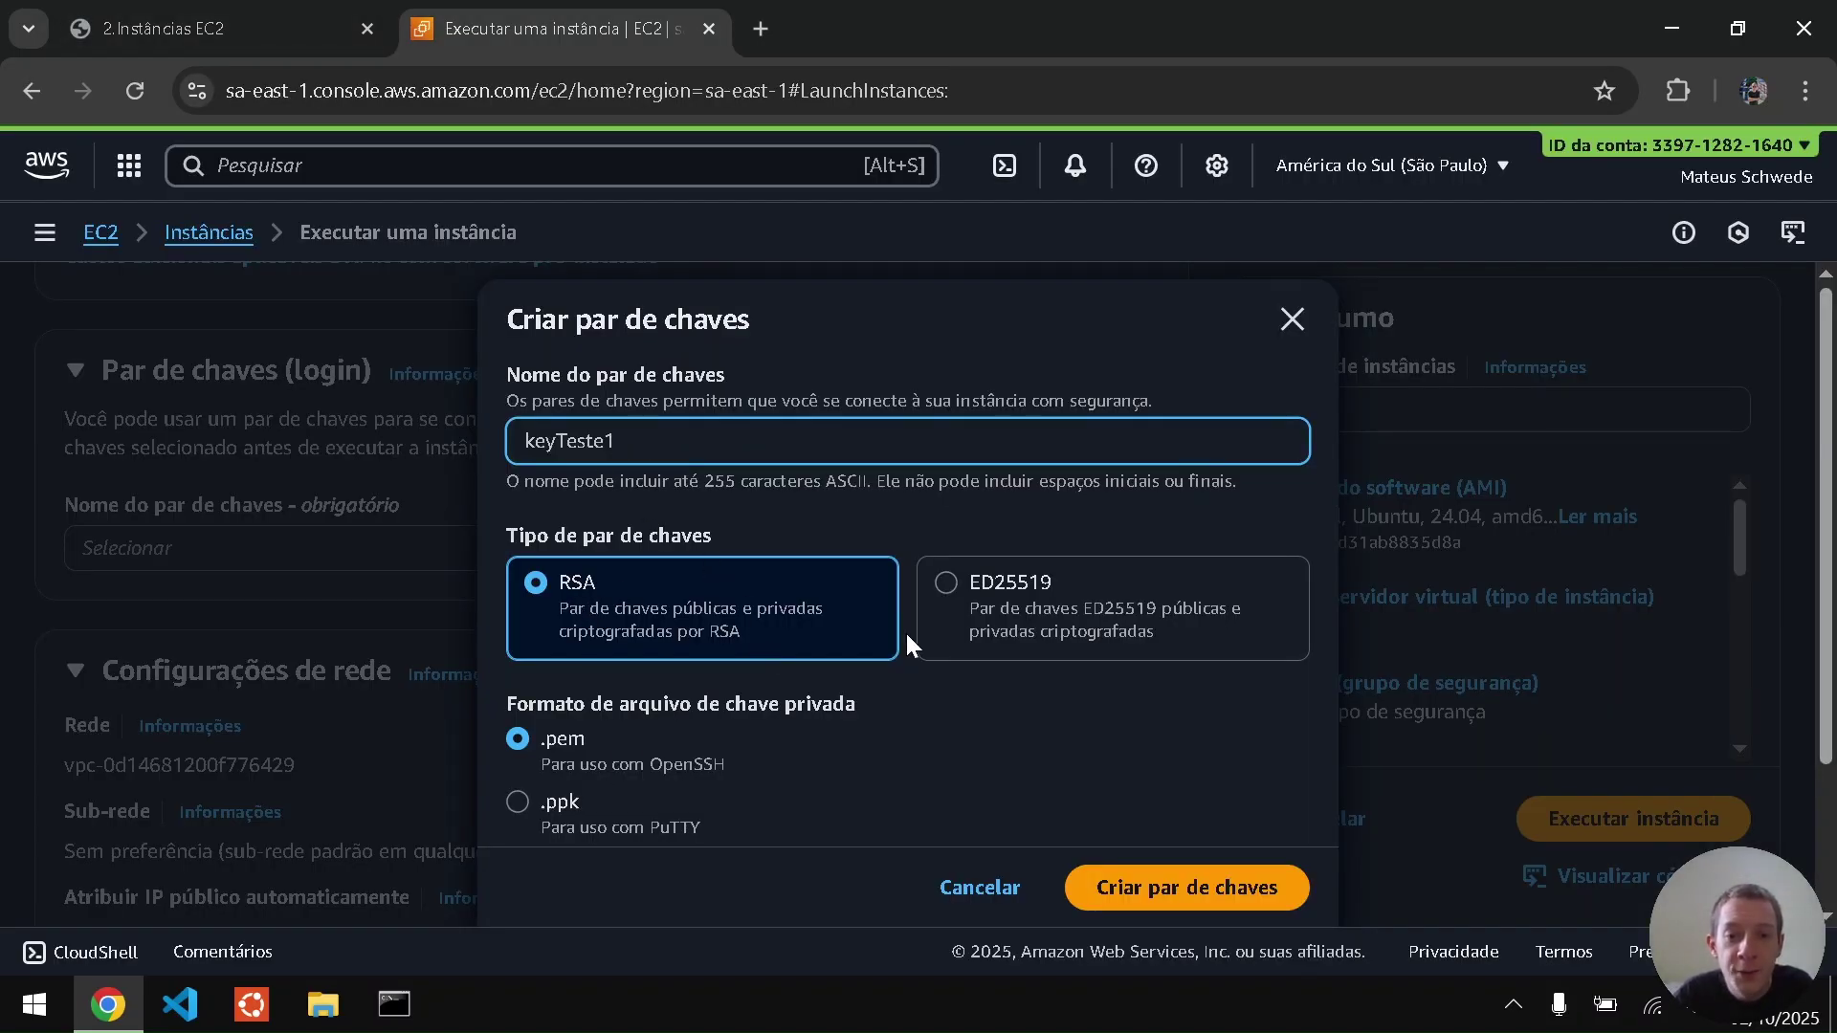
# - Create the key pair as RSA in .pem format and save keyTeste1.pem to the desktop
pyautogui.scroll(-2, 905, 630)
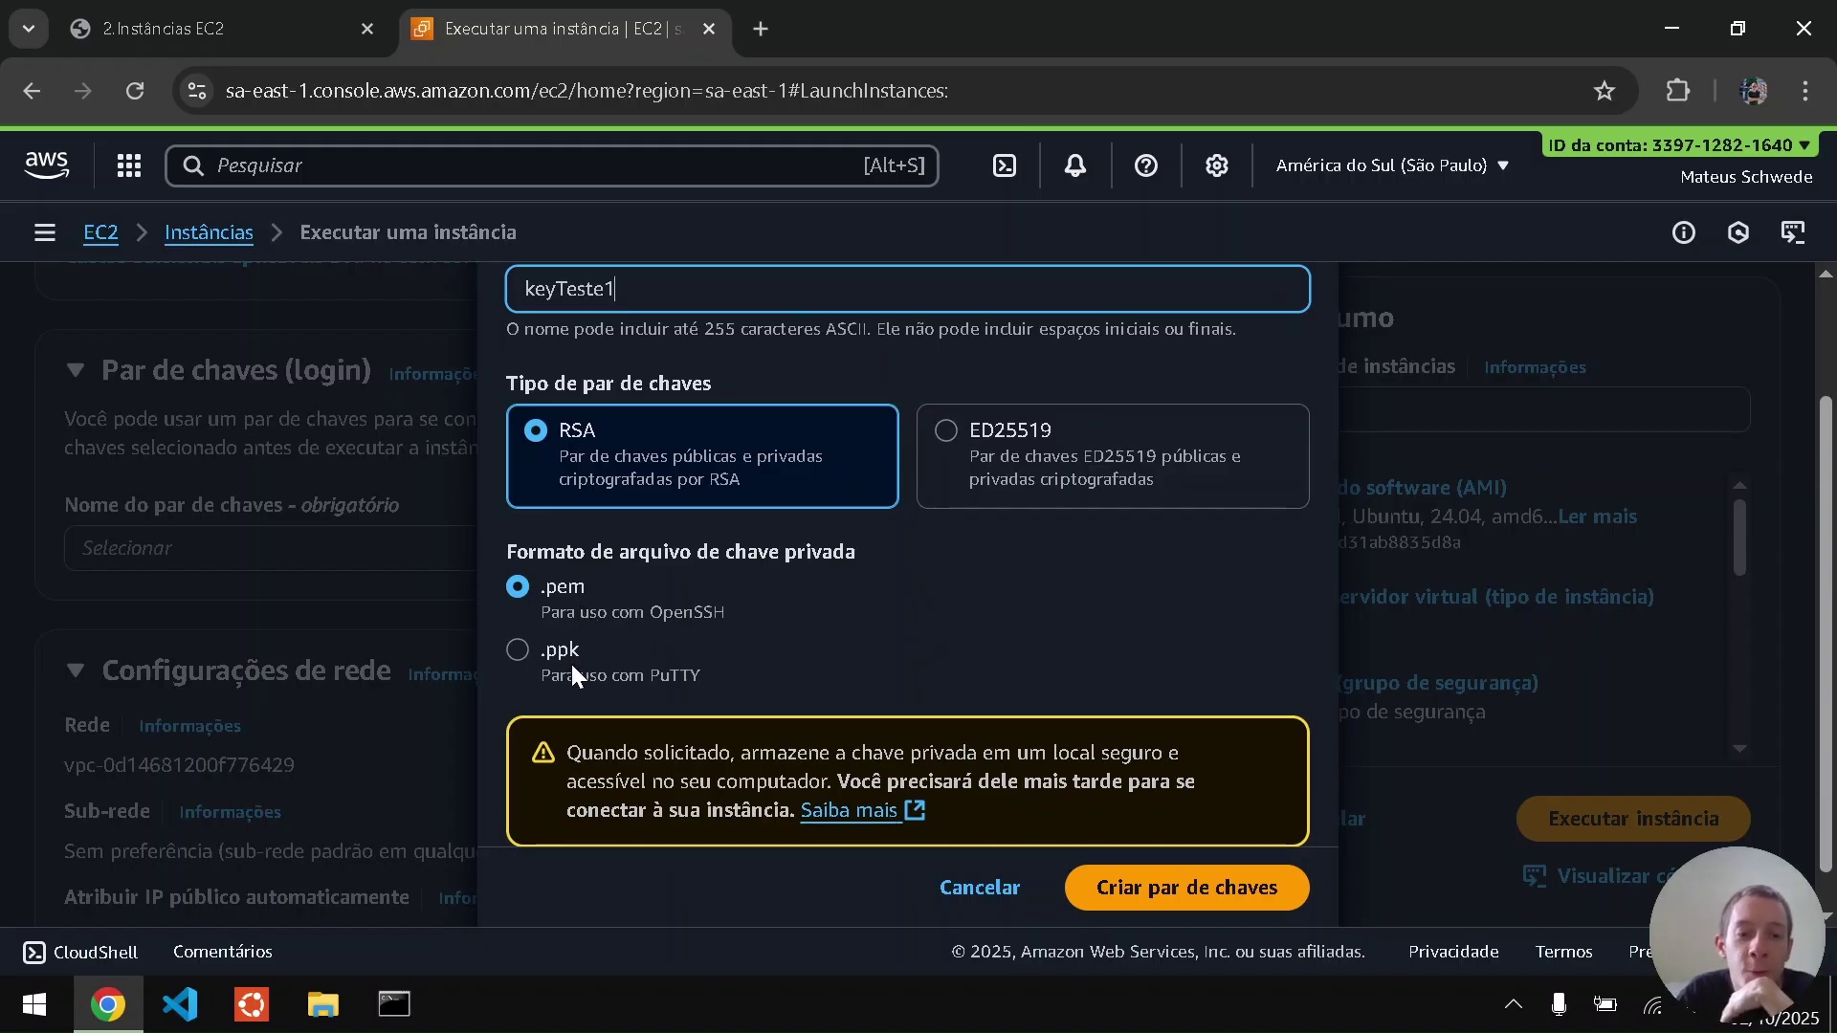
pyautogui.click(1176, 897)
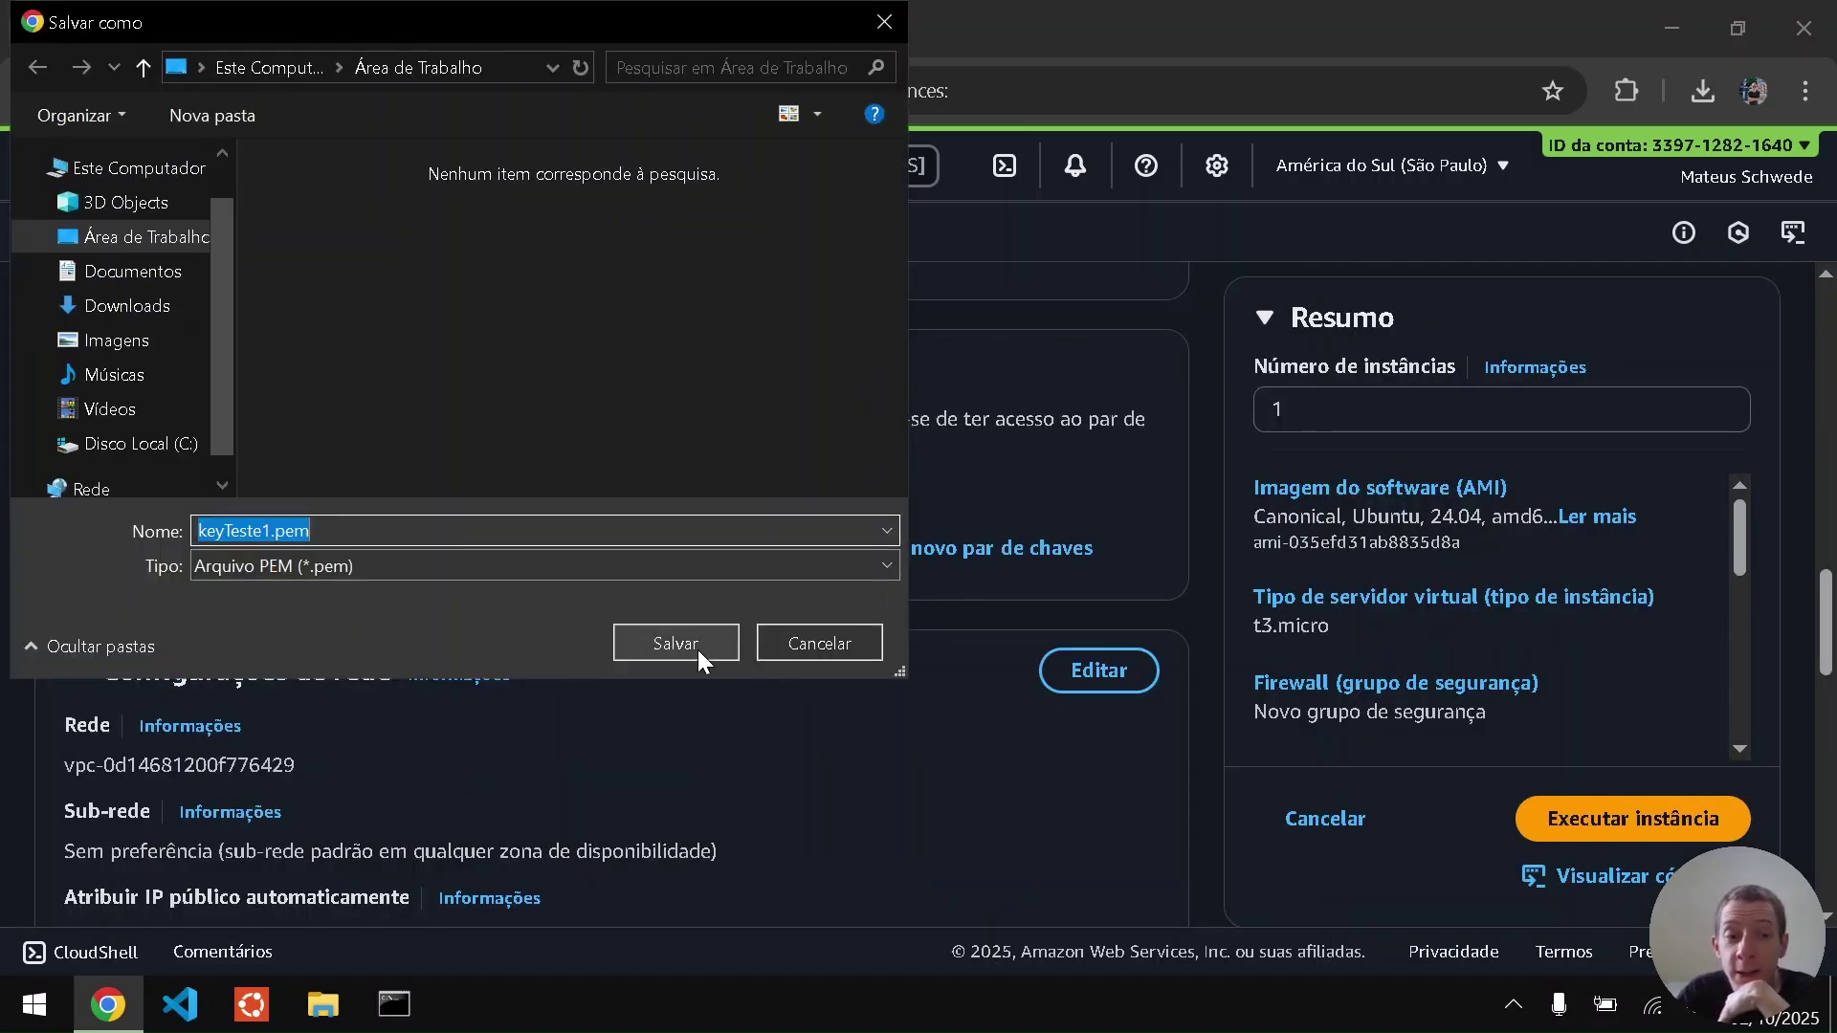
pyautogui.click(676, 643)
# - Open the downloaded keyTeste1.pem file in Notepad to view its contents, and close it
pyautogui.click(1703, 90)
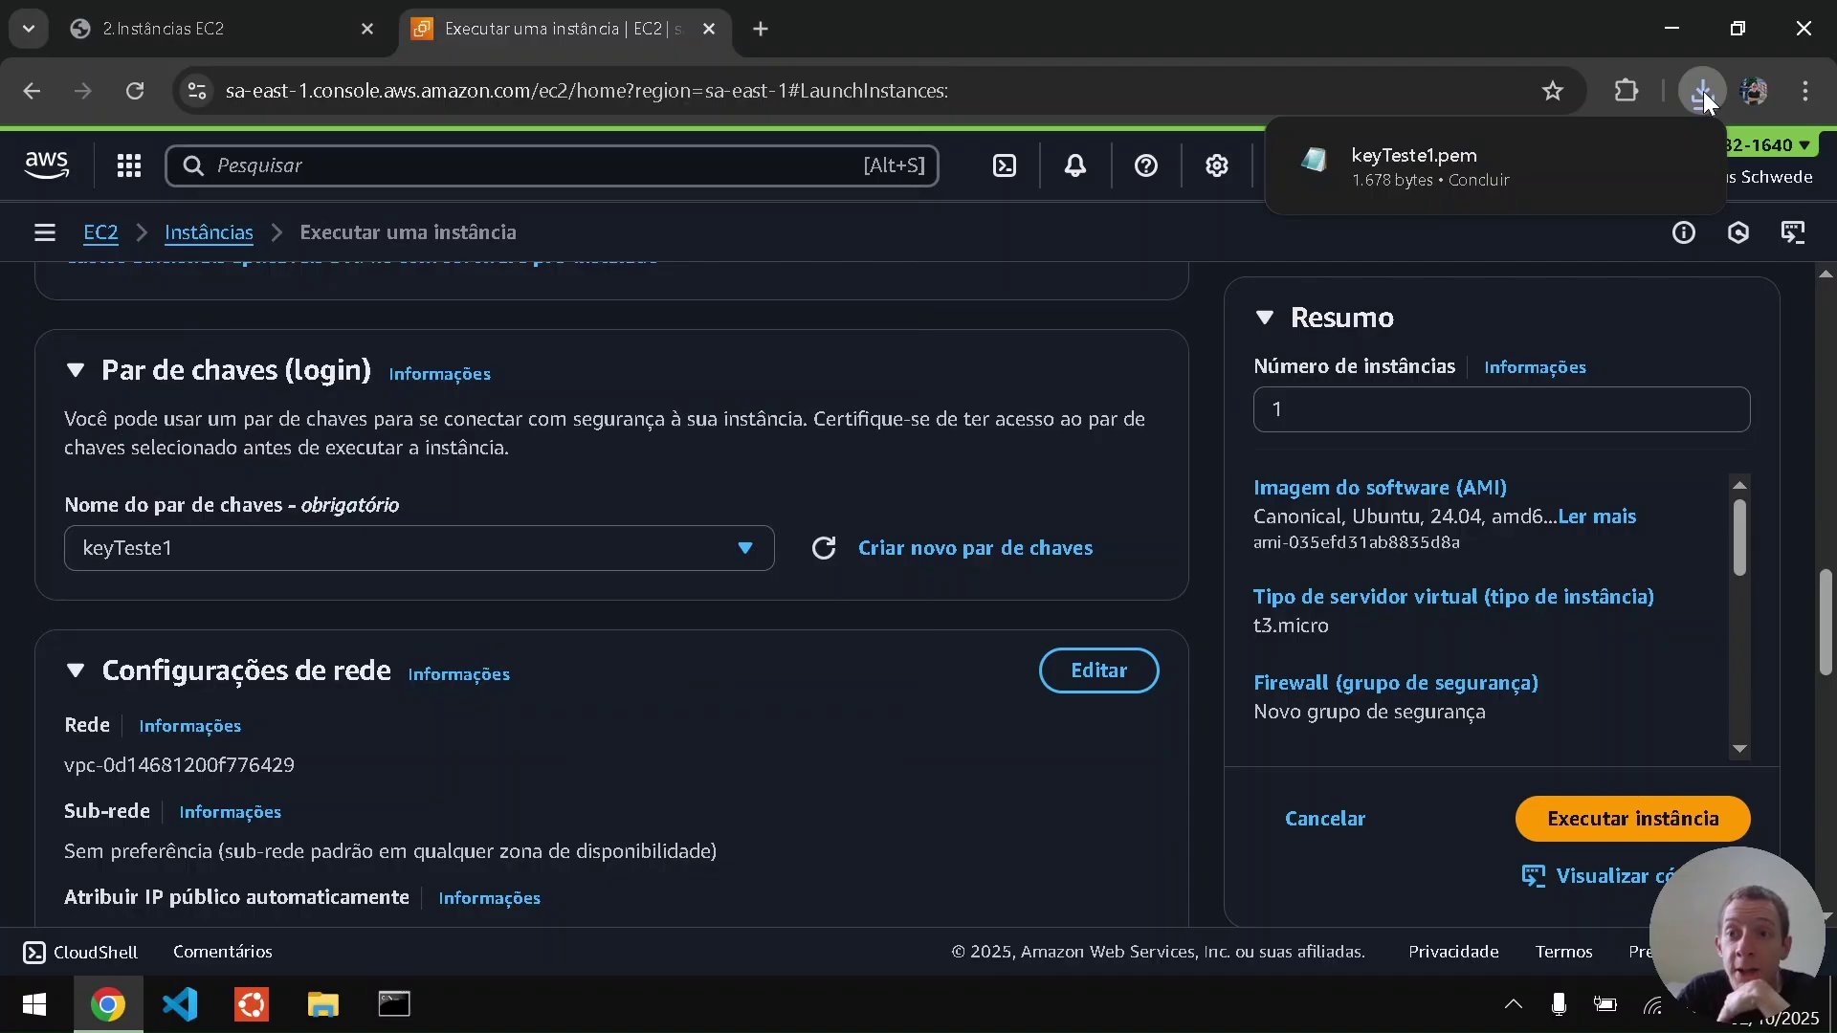
pyautogui.click(1391, 157)
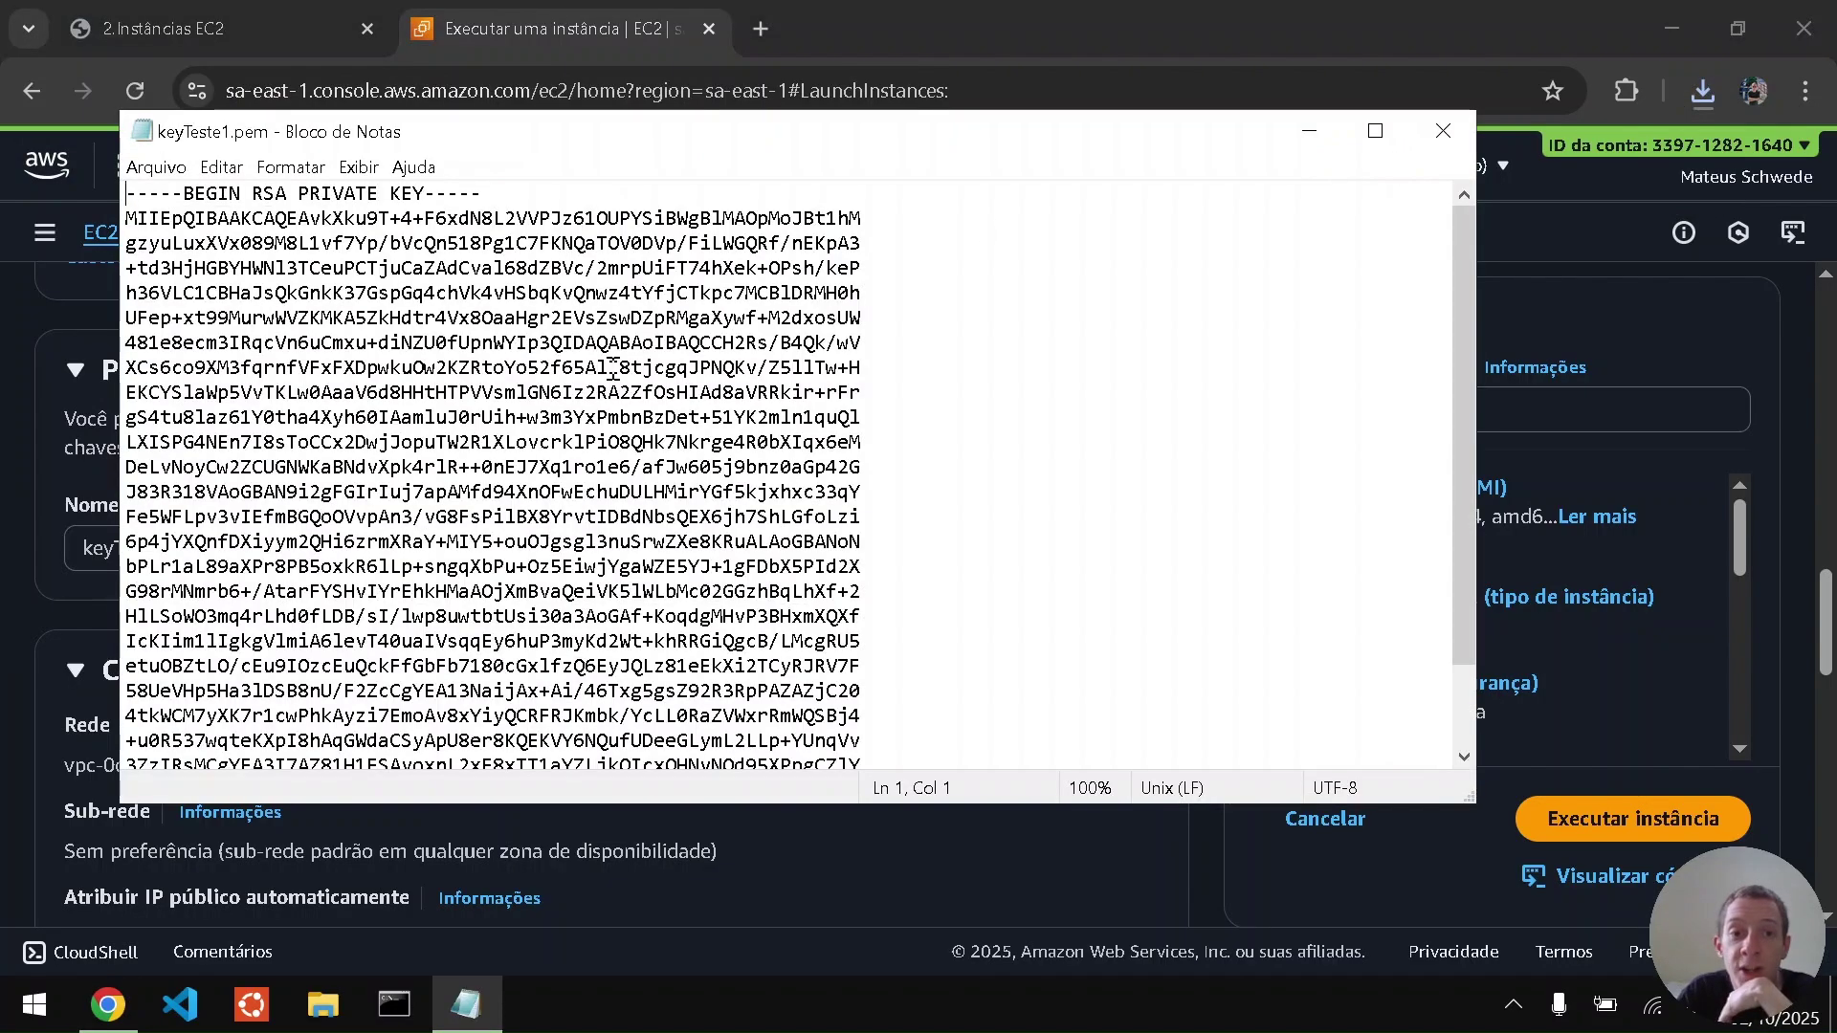
pyautogui.click(1464, 128)
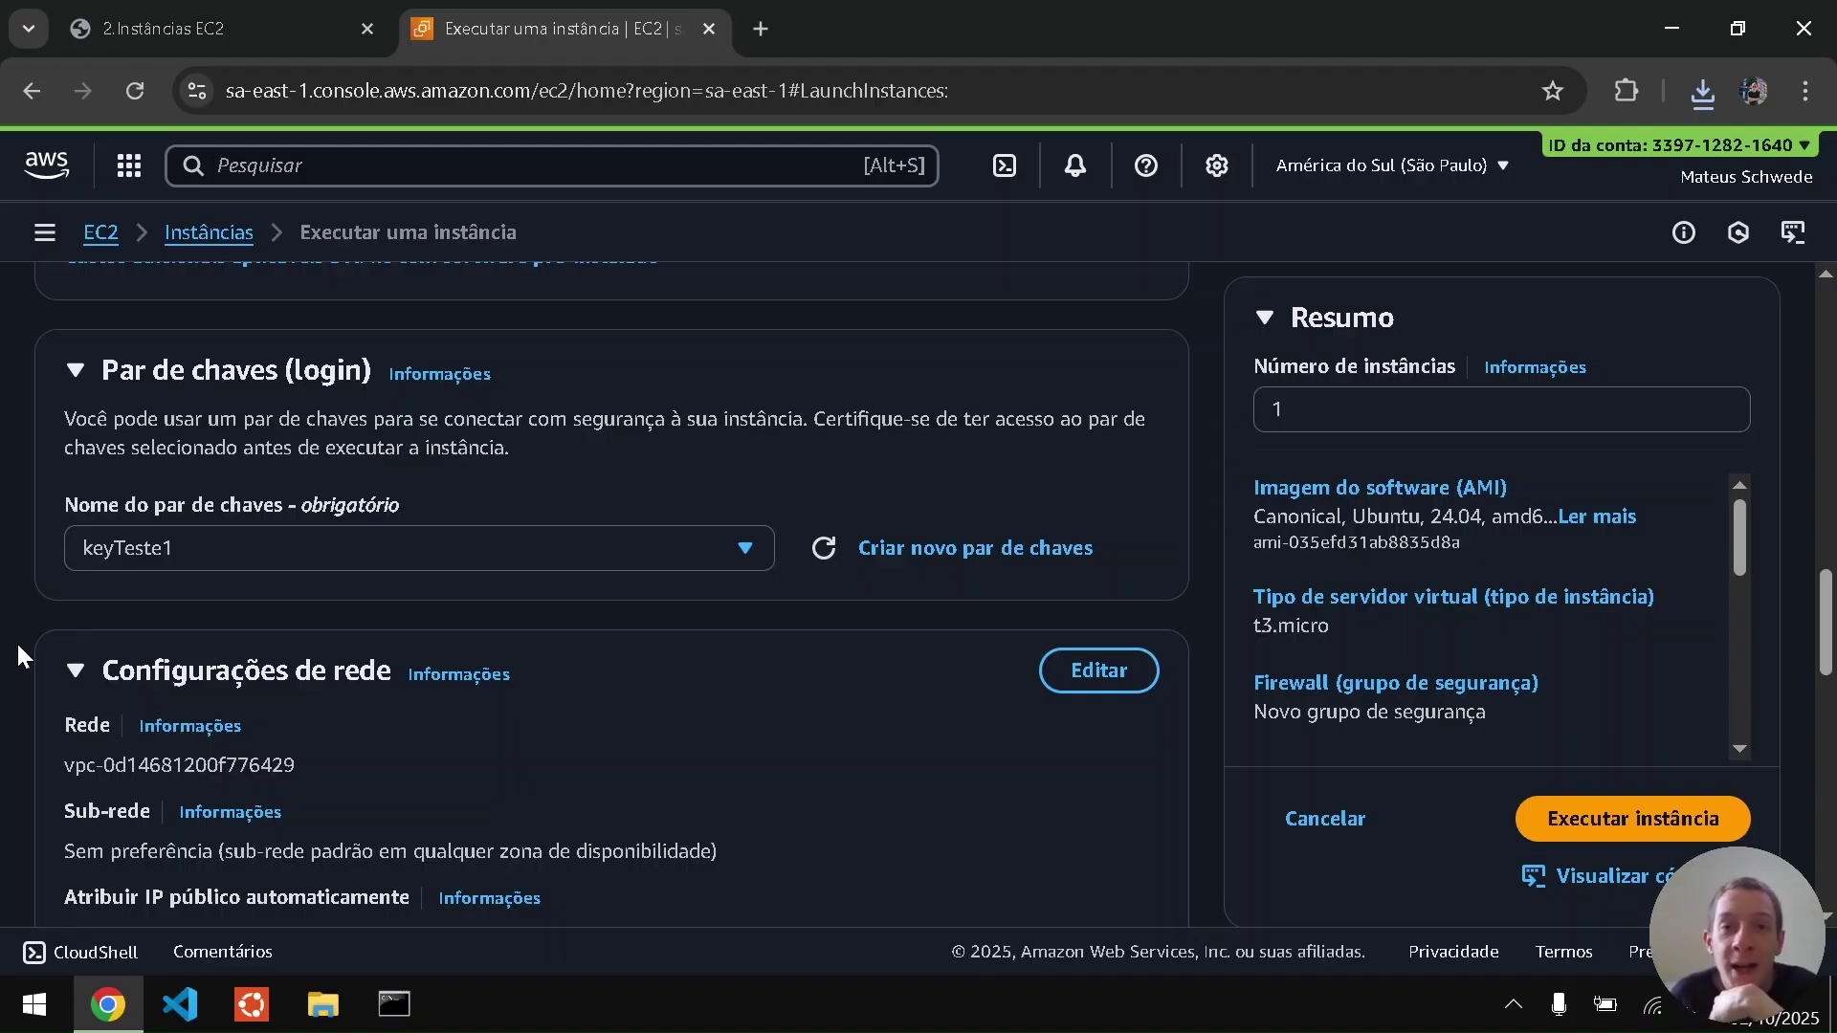
# - Dismiss the open-source-address warning in the network settings and allow HTTPS and HTTP traffic from the internet in the new security group
pyautogui.scroll(-3, 18, 653)
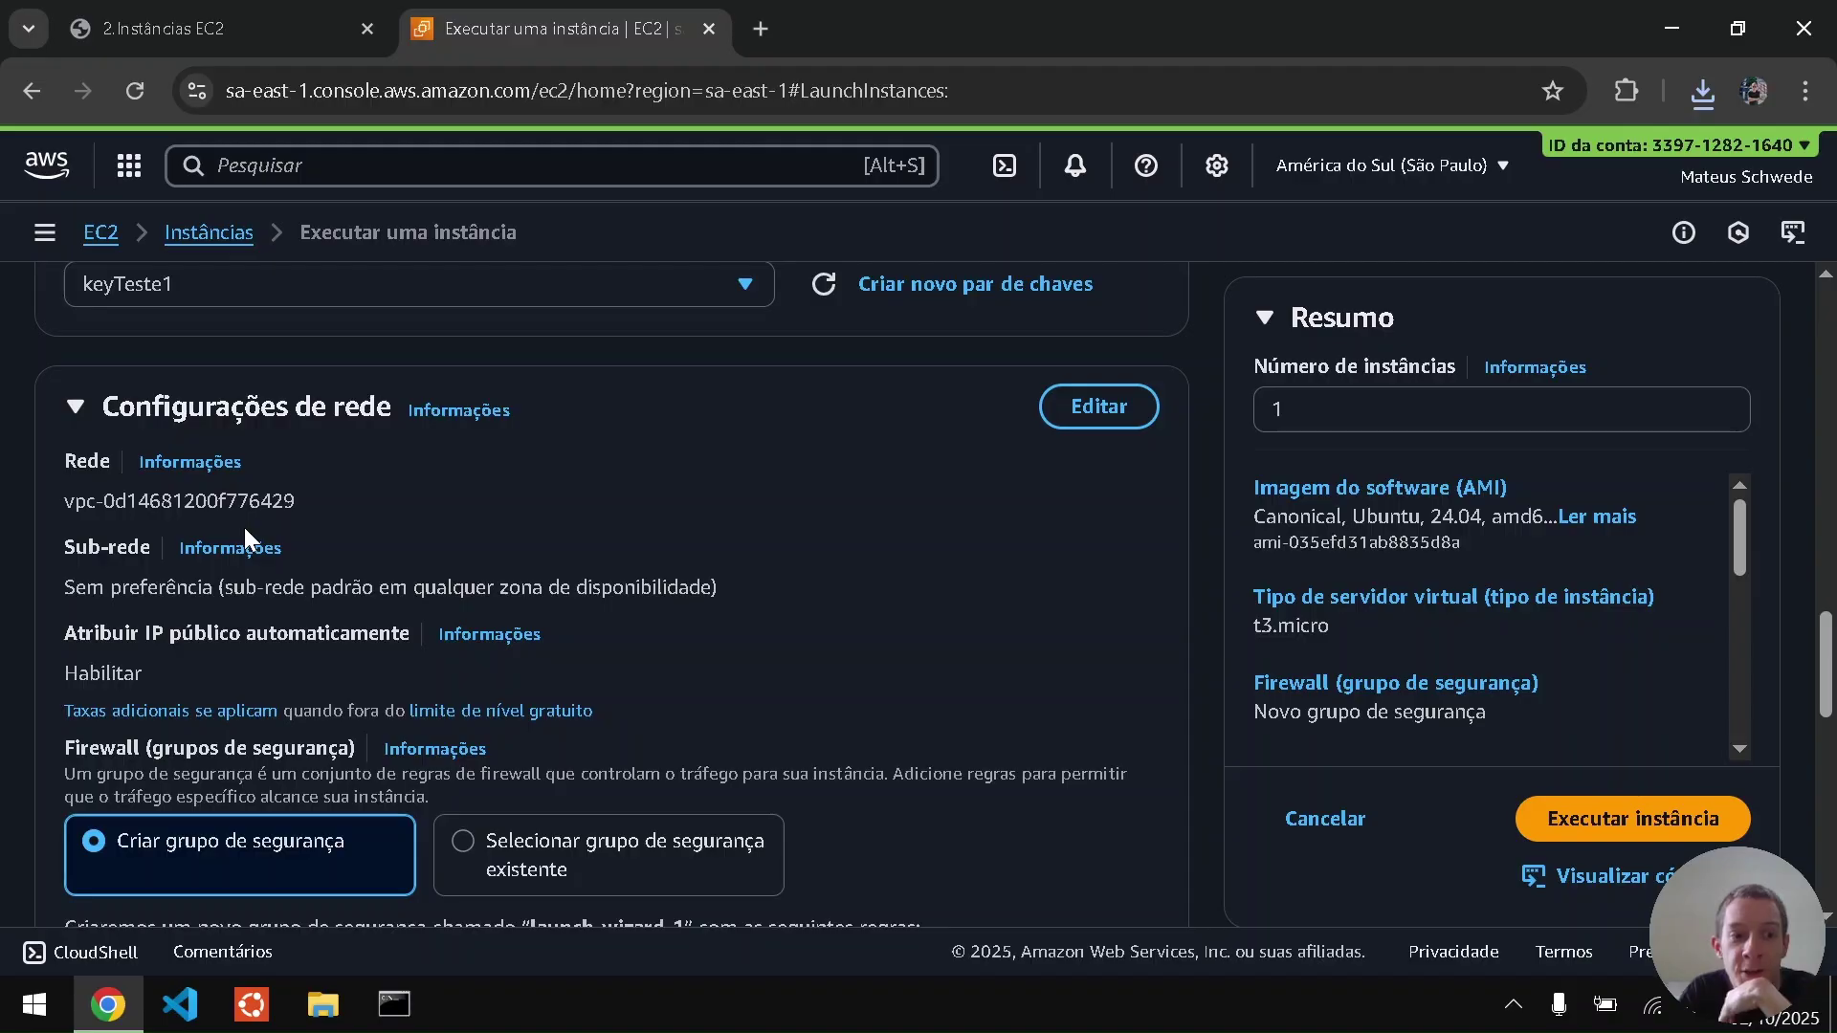
pyautogui.scroll(-2, 245, 528)
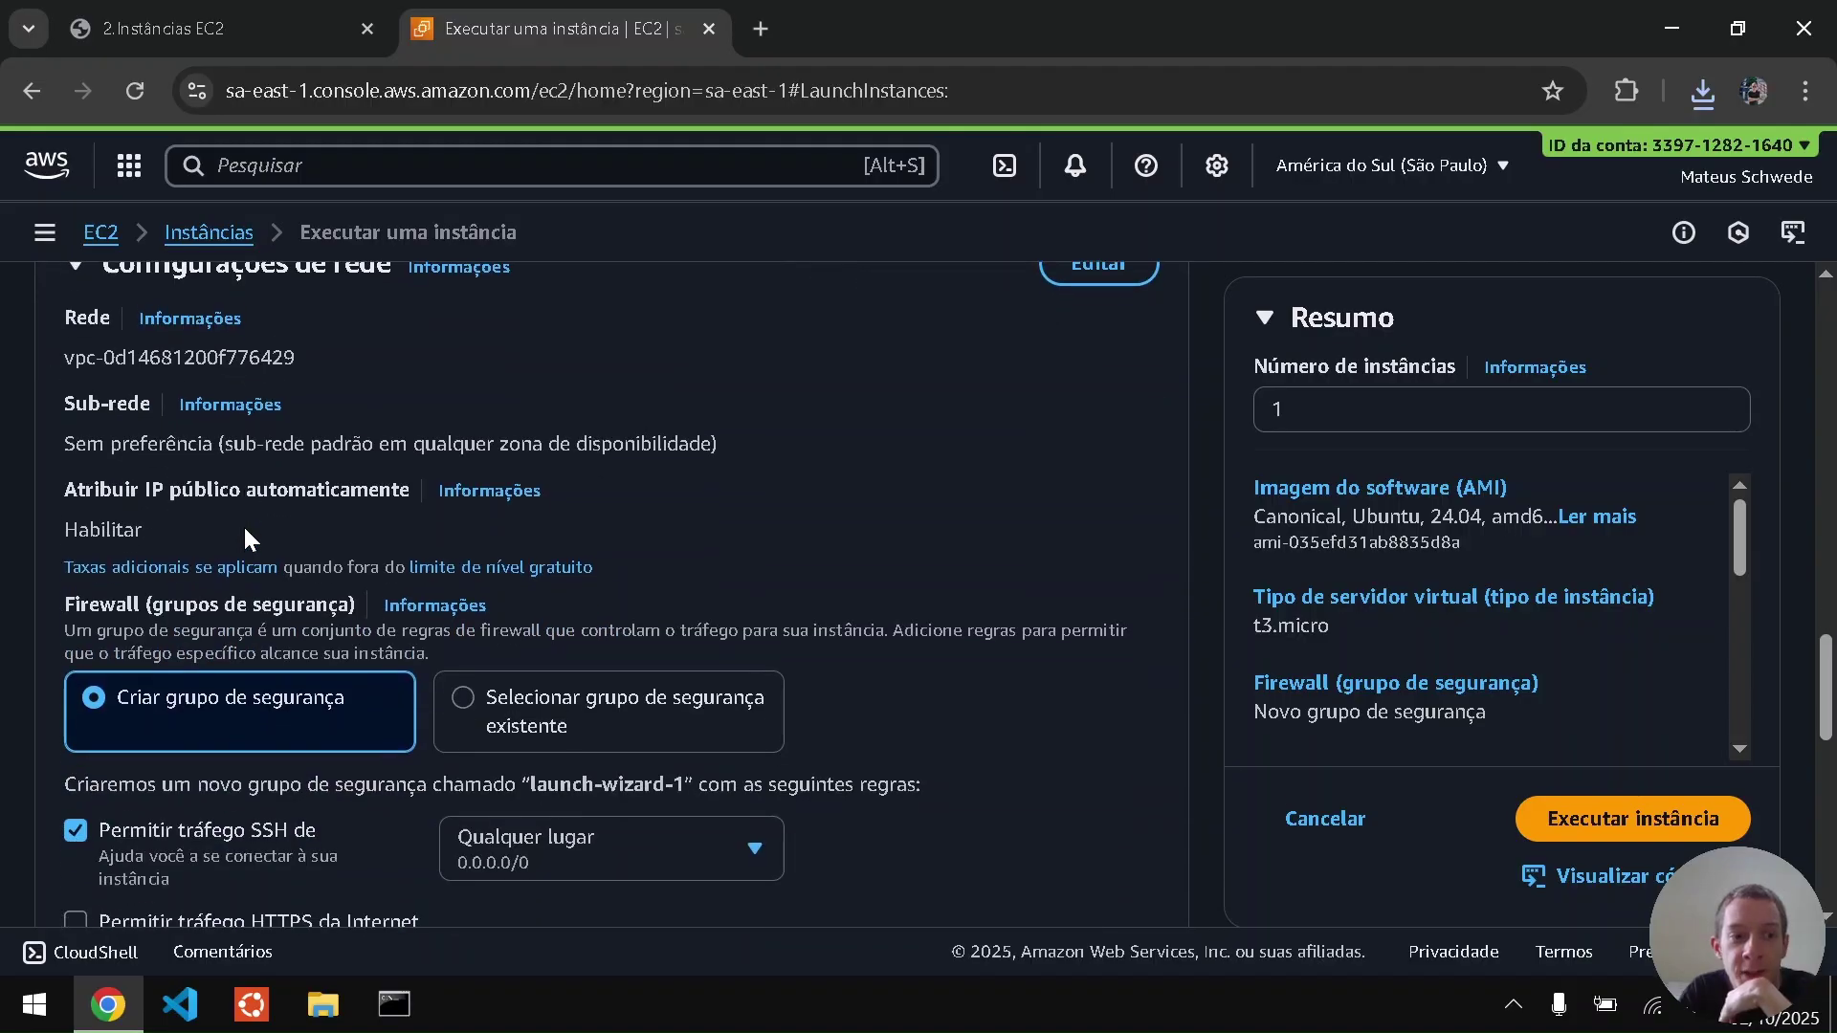
pyautogui.doubleClick(94, 532)
pyautogui.click(3, 550)
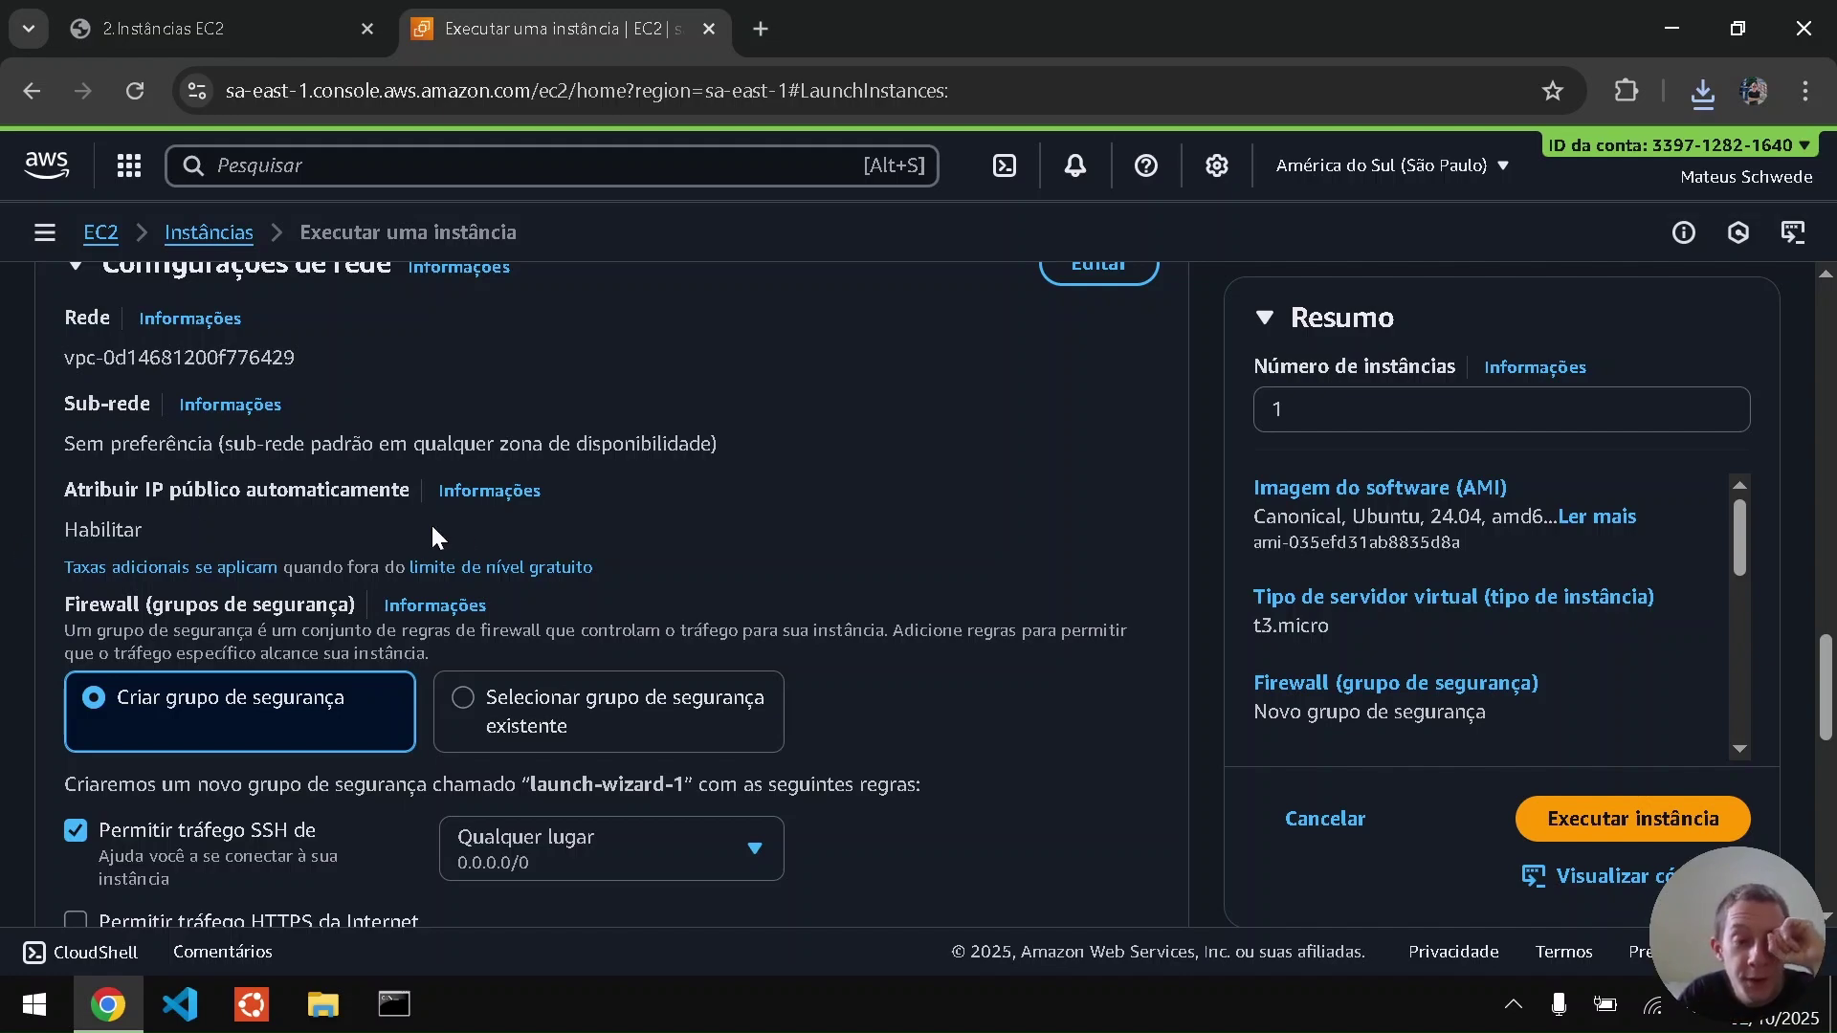
pyautogui.scroll(-4, 502, 525)
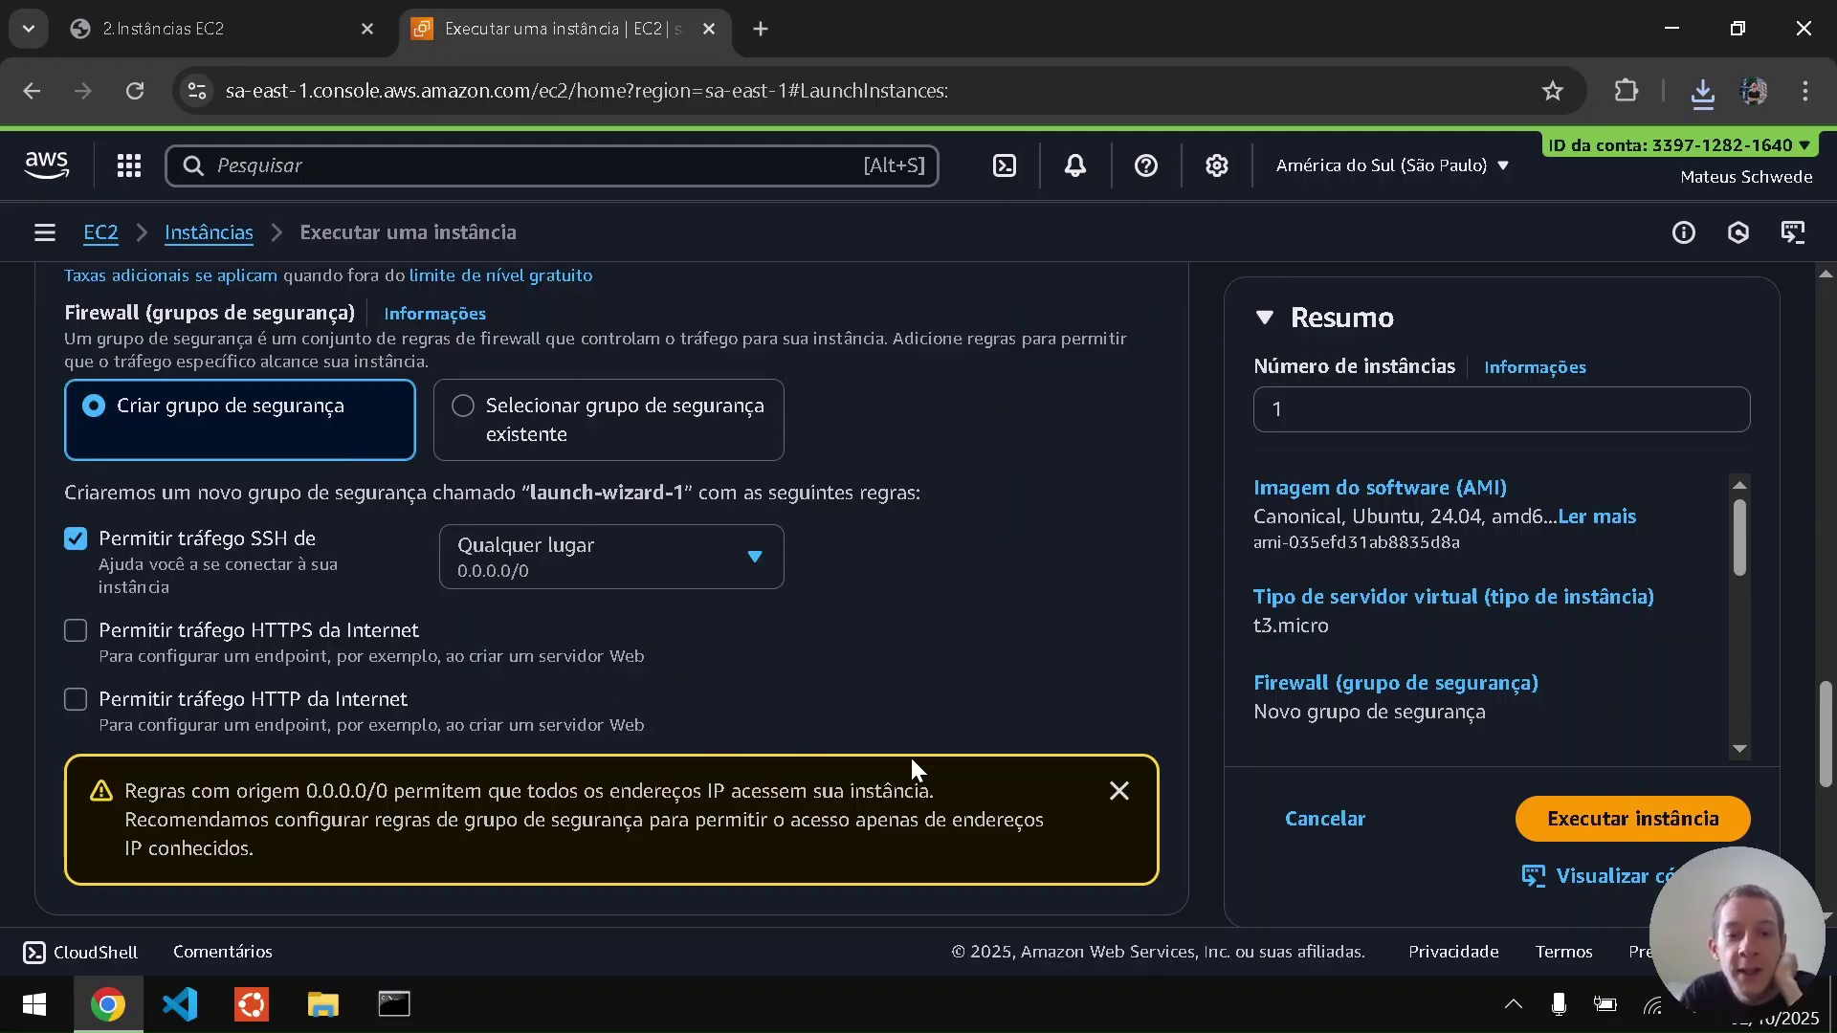
pyautogui.click(1118, 795)
pyautogui.click(176, 634)
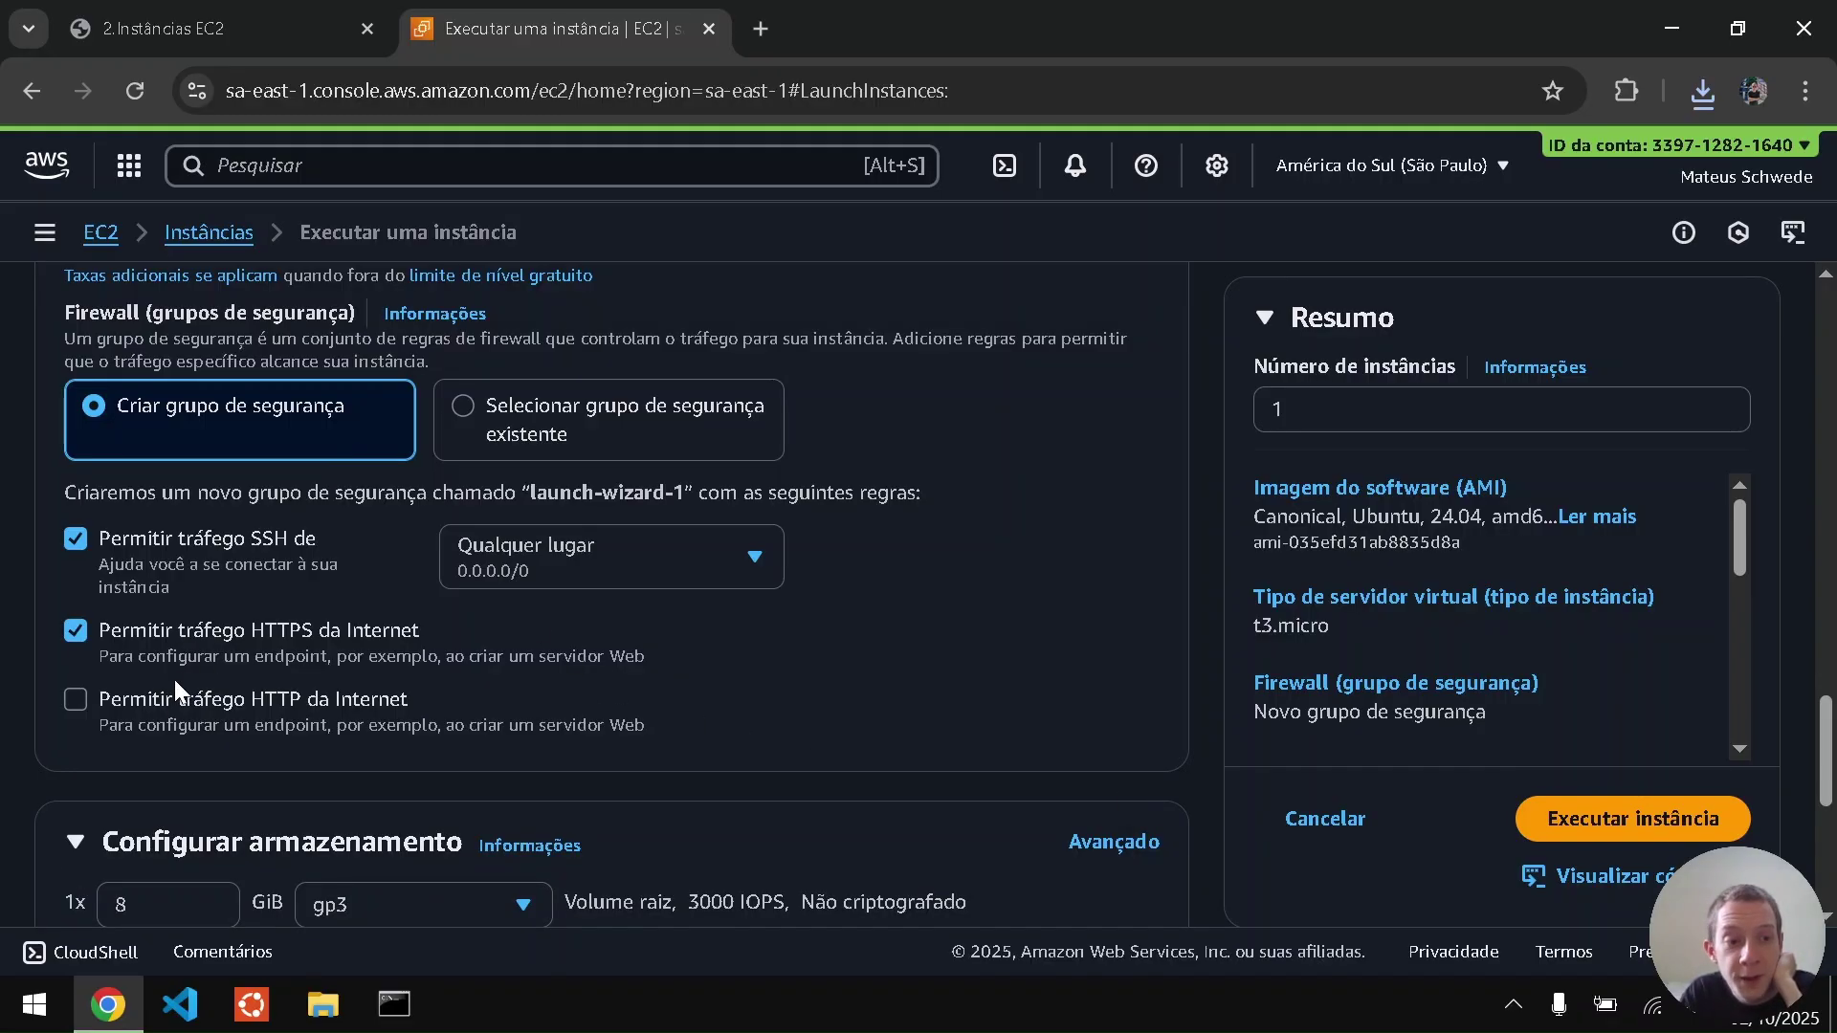
pyautogui.click(170, 704)
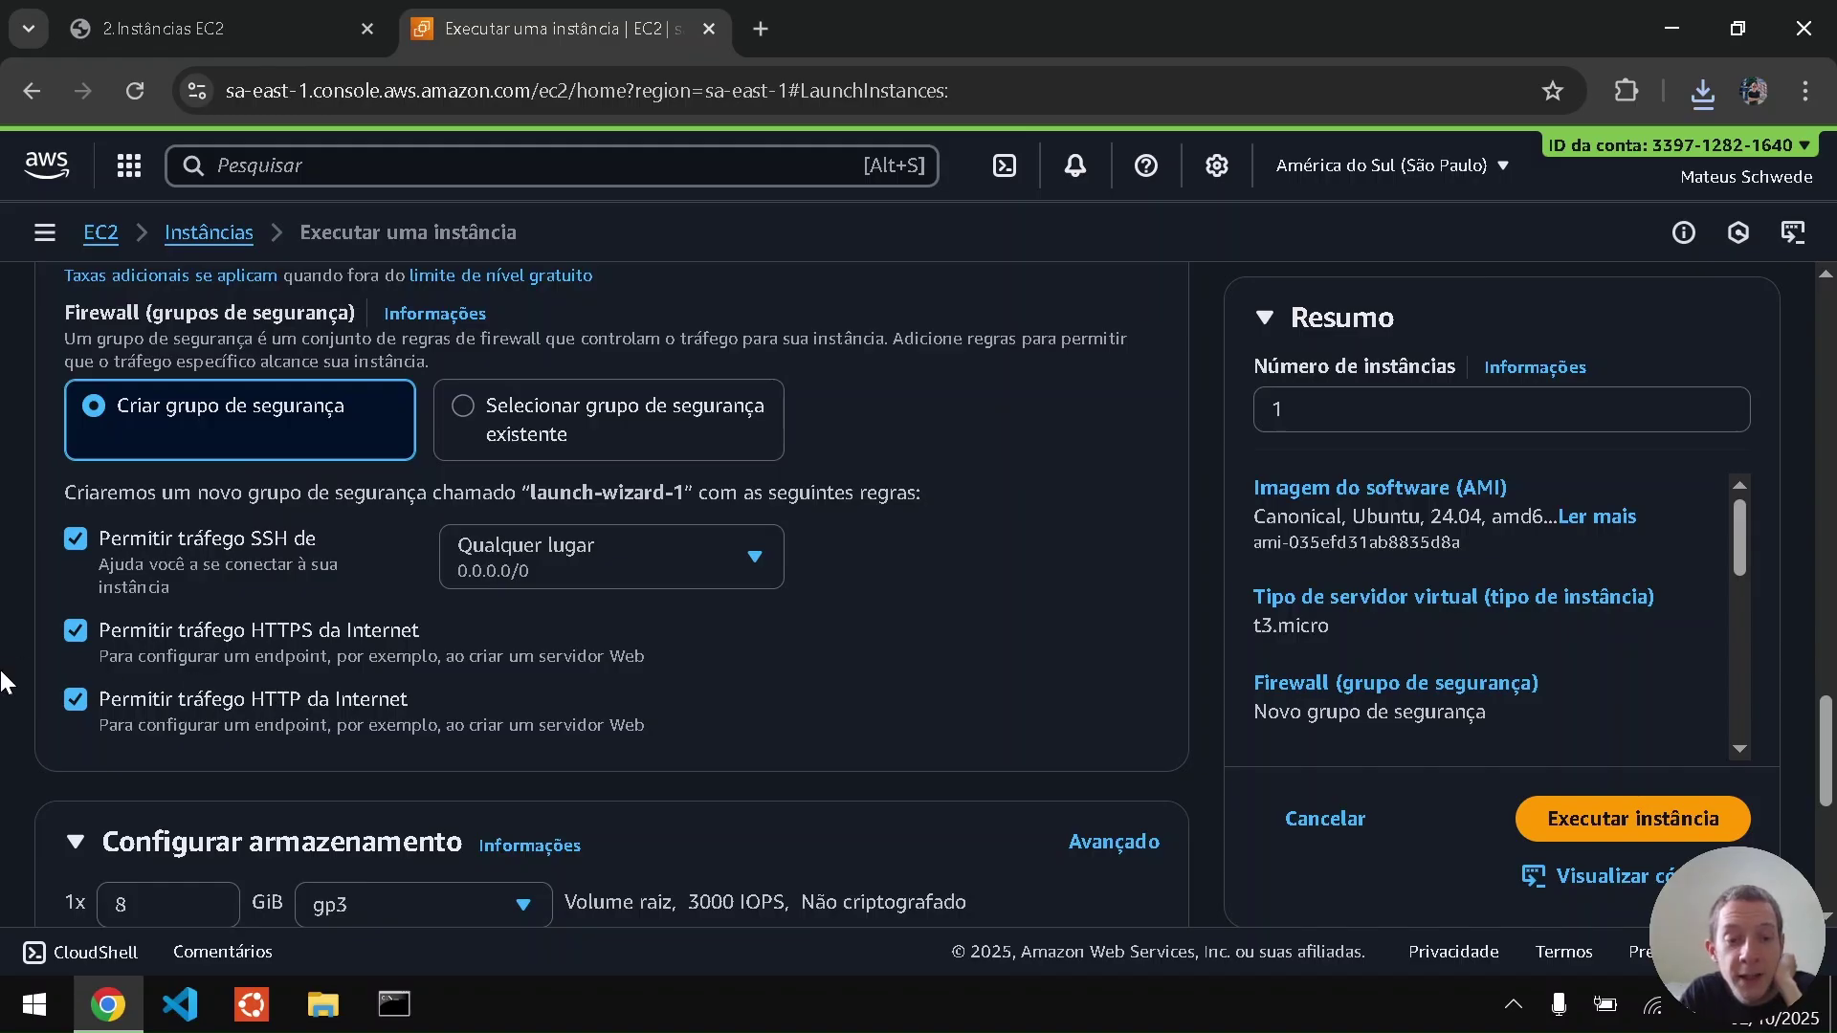
# - Review the storage configuration and launch the instance with an 8 GiB gp3 root volume
pyautogui.scroll(-3, 239, 631)
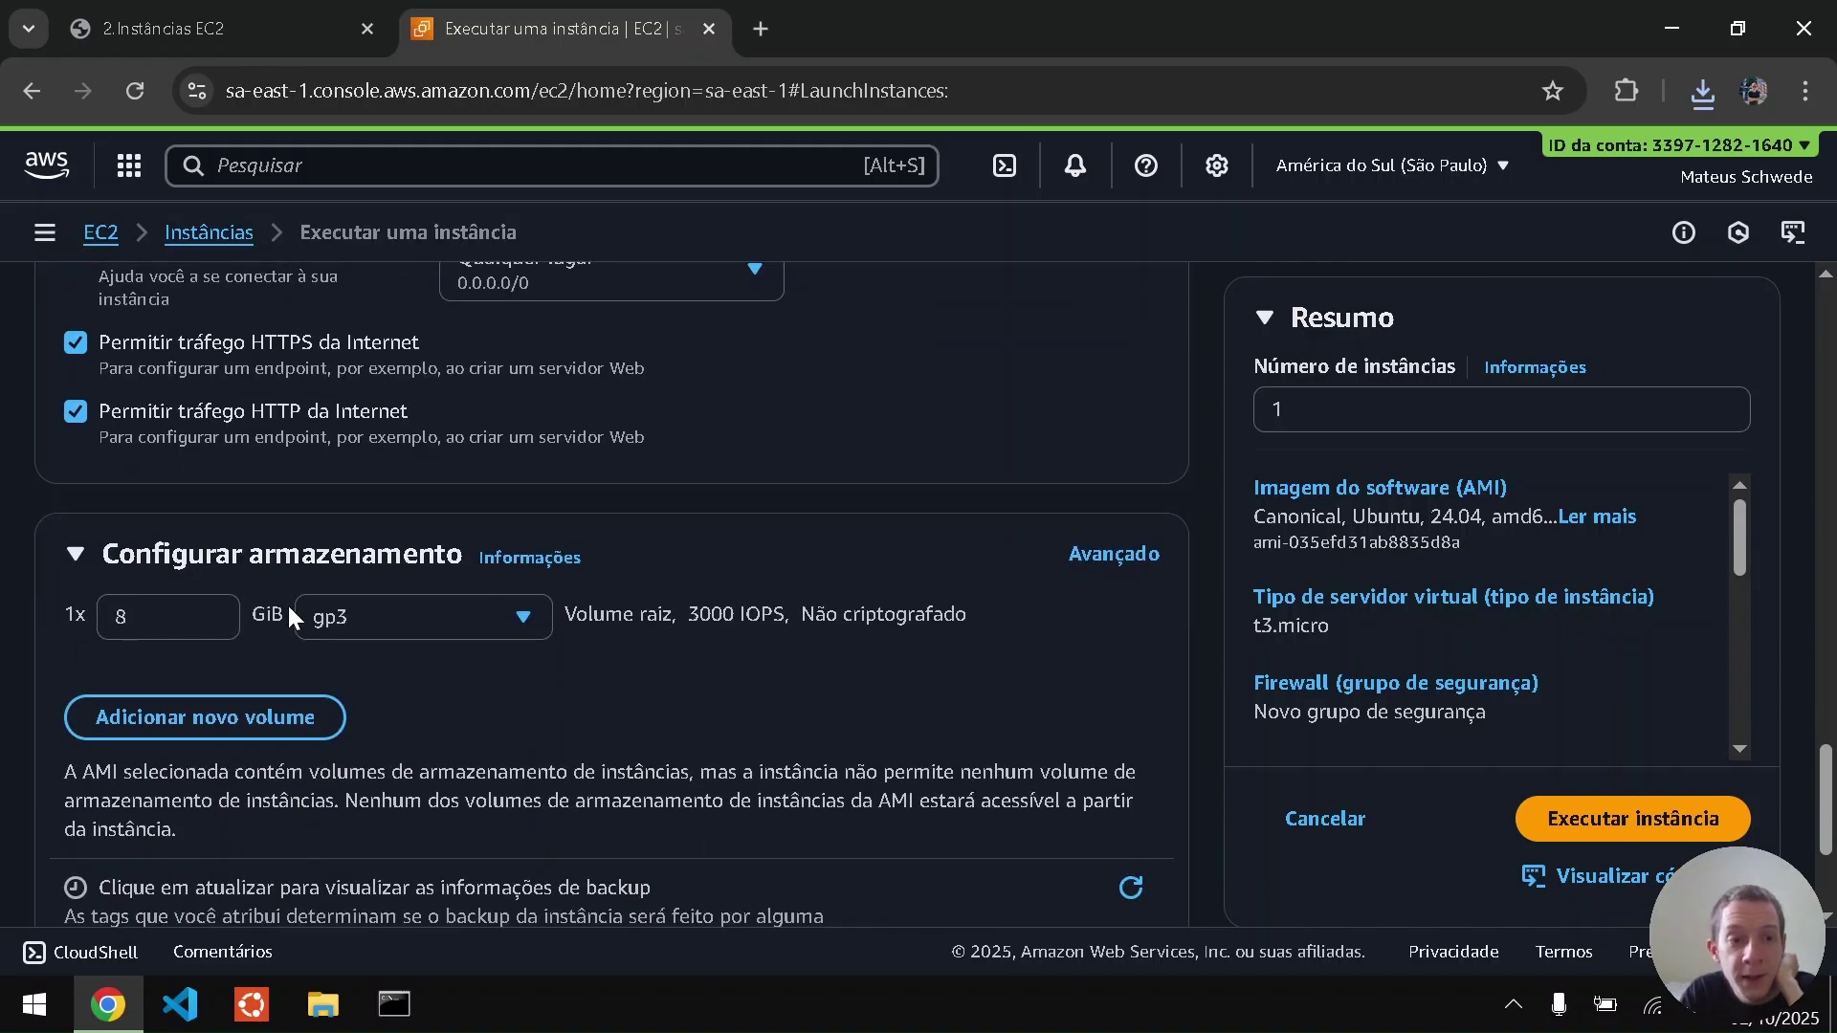
pyautogui.scroll(-2, 277, 612)
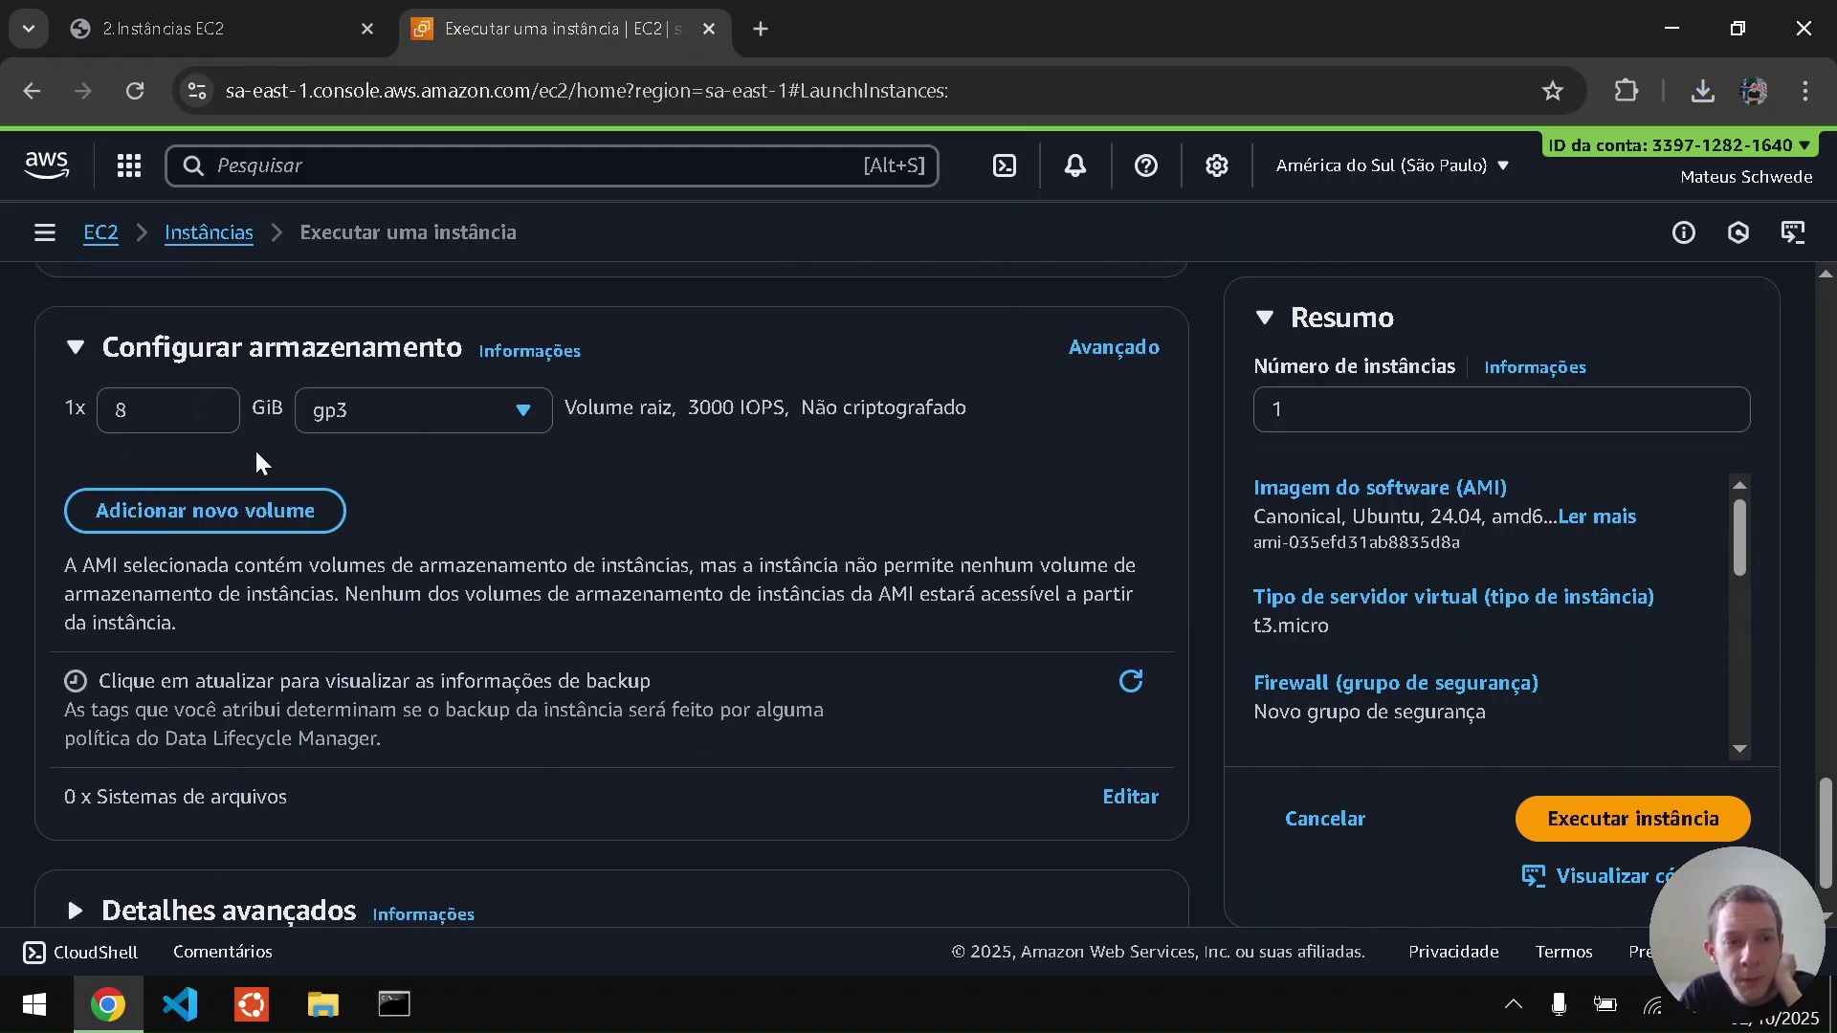
pyautogui.scroll(-1, 3, 639)
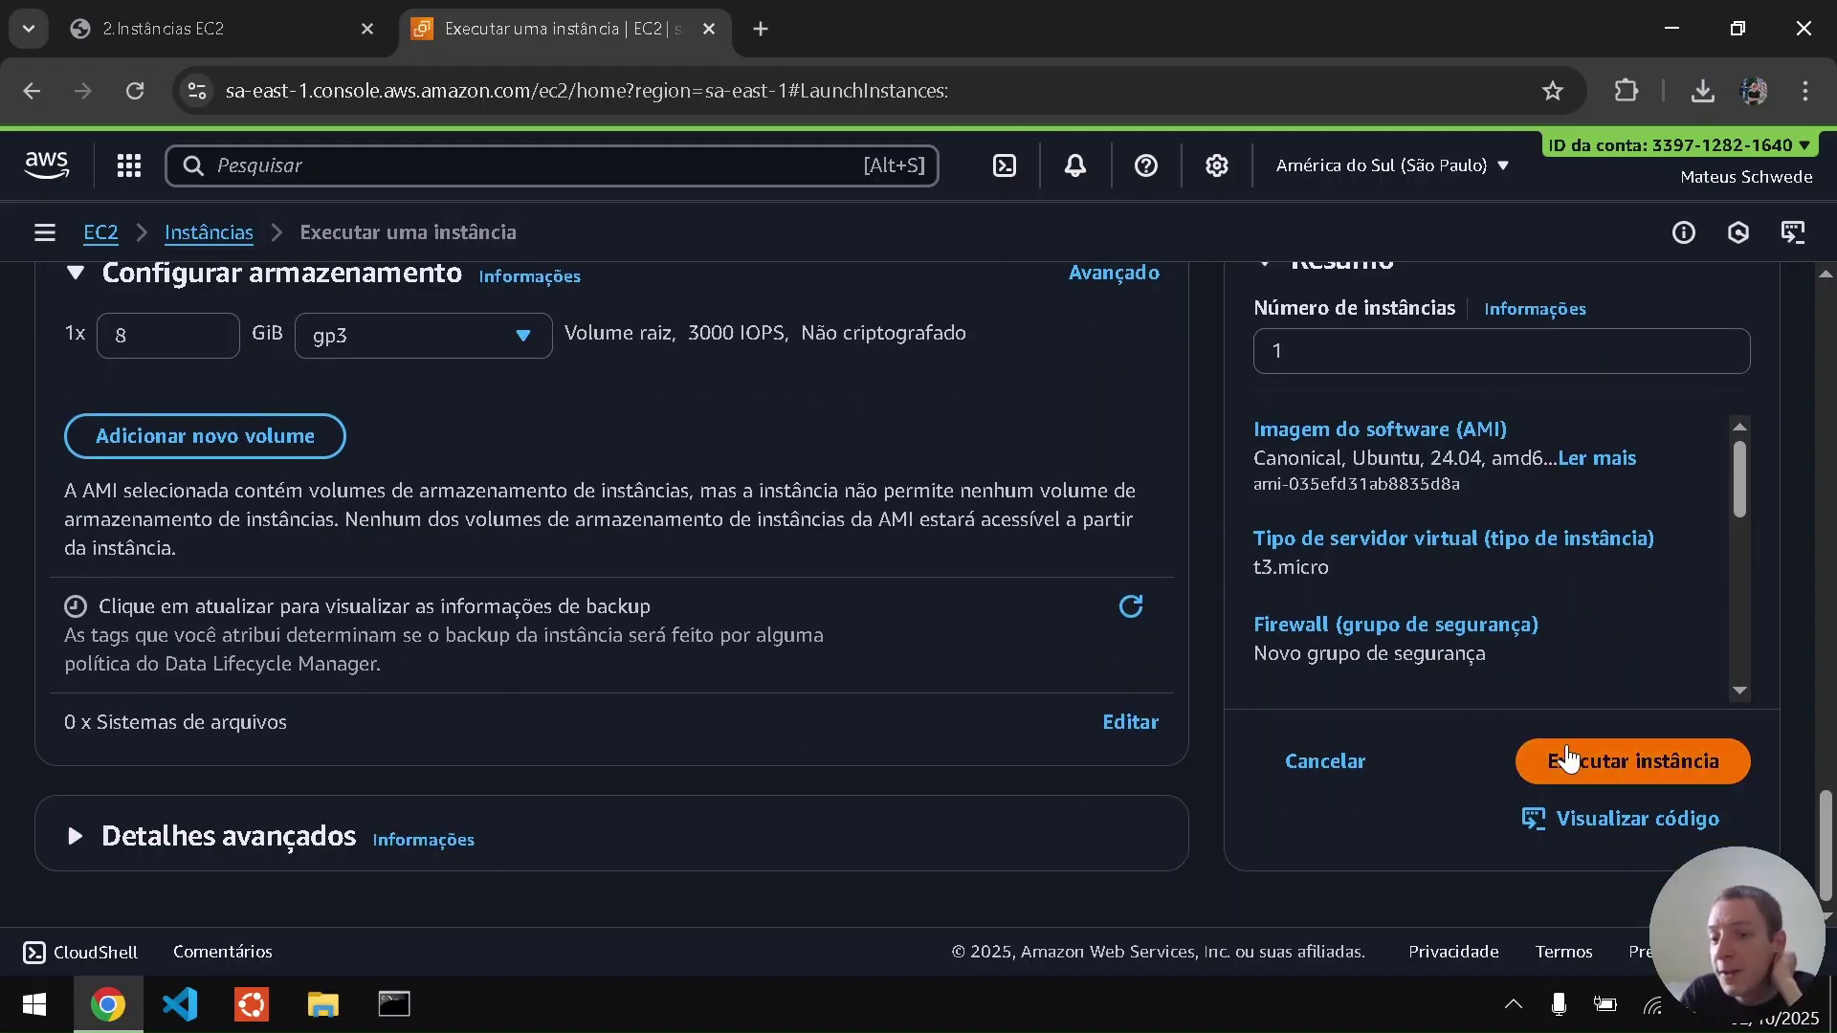
pyautogui.click(1566, 759)
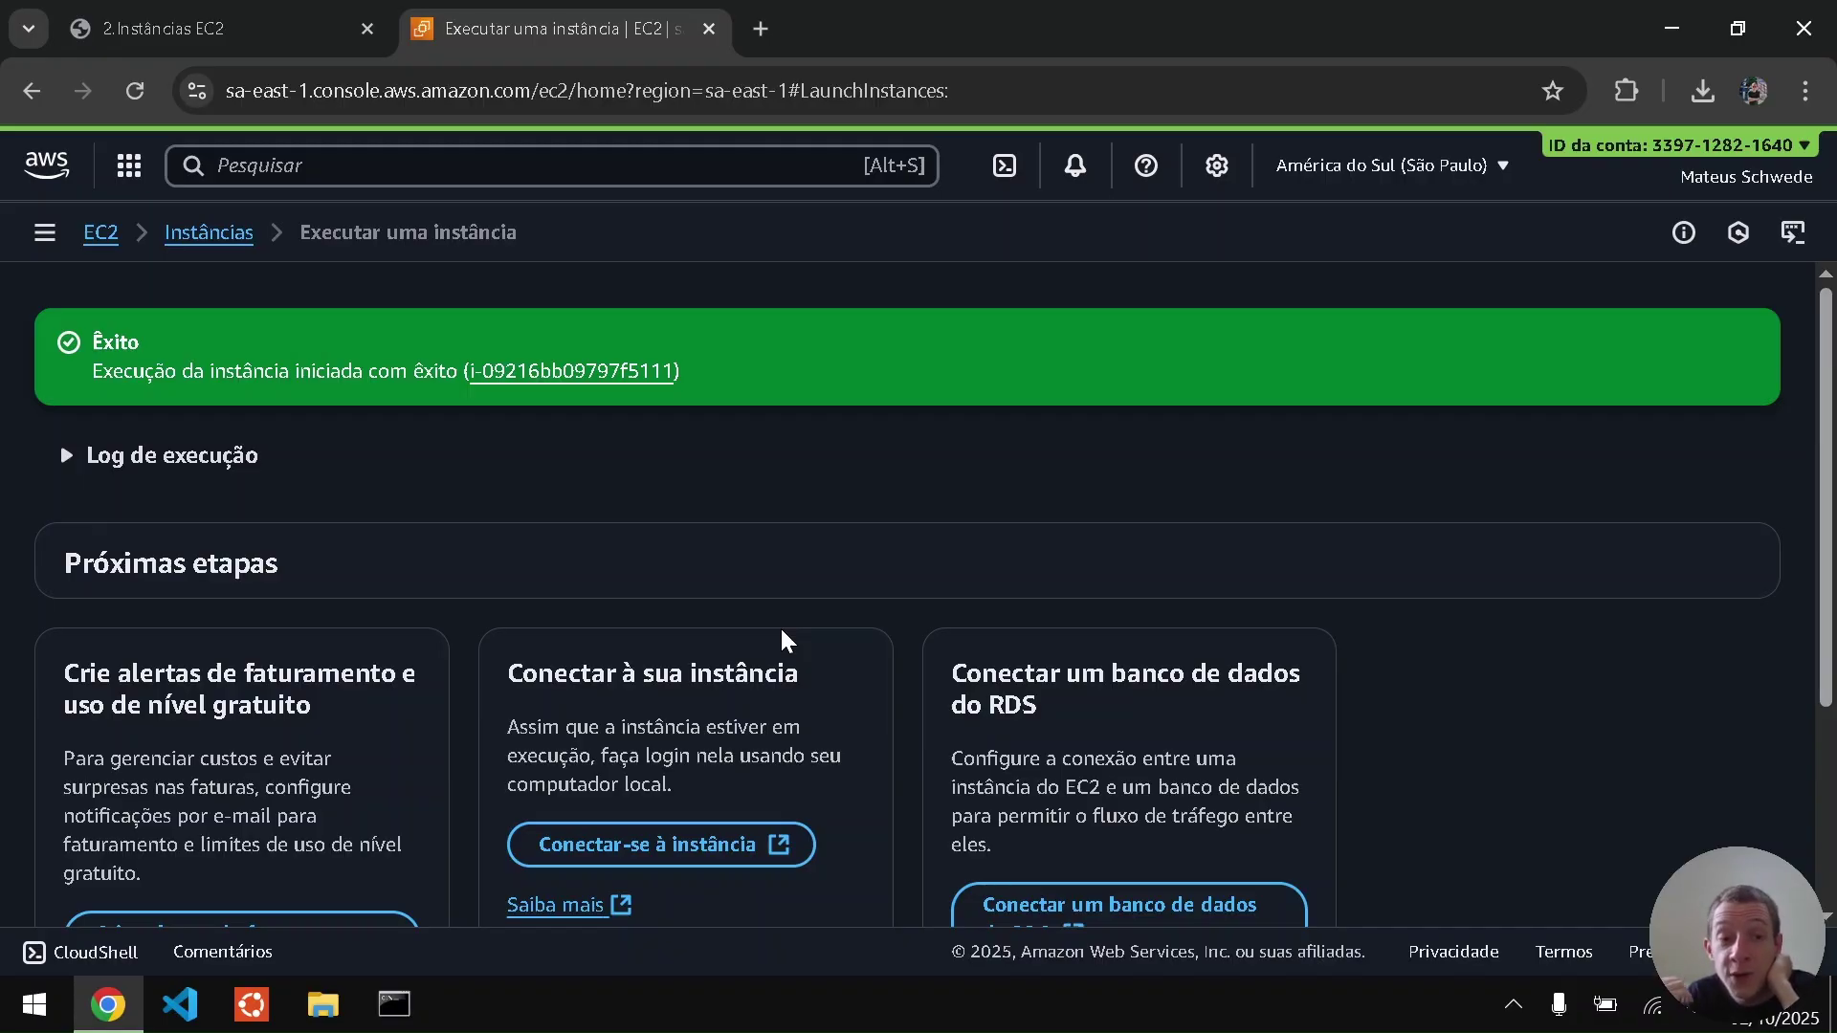
# - Return to the instances list and open the details of the ubuntuTeste1 instance
pyautogui.click(208, 233)
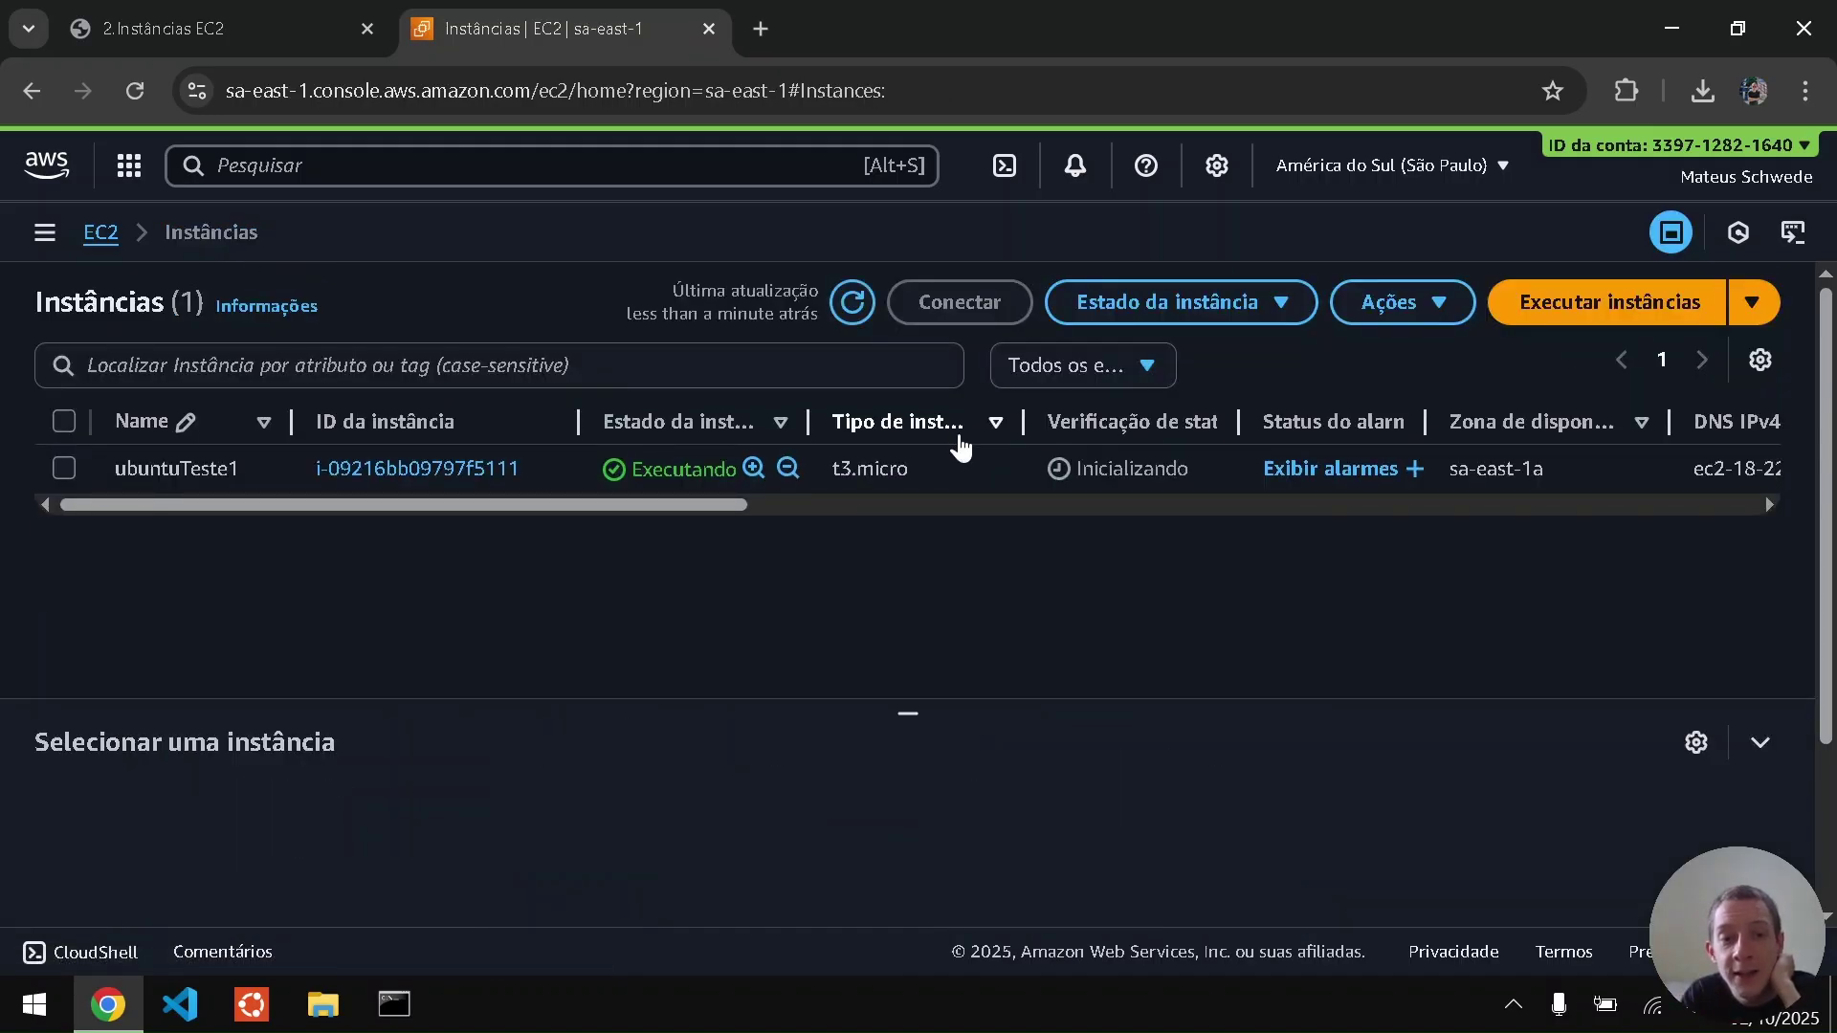
pyautogui.click(418, 467)
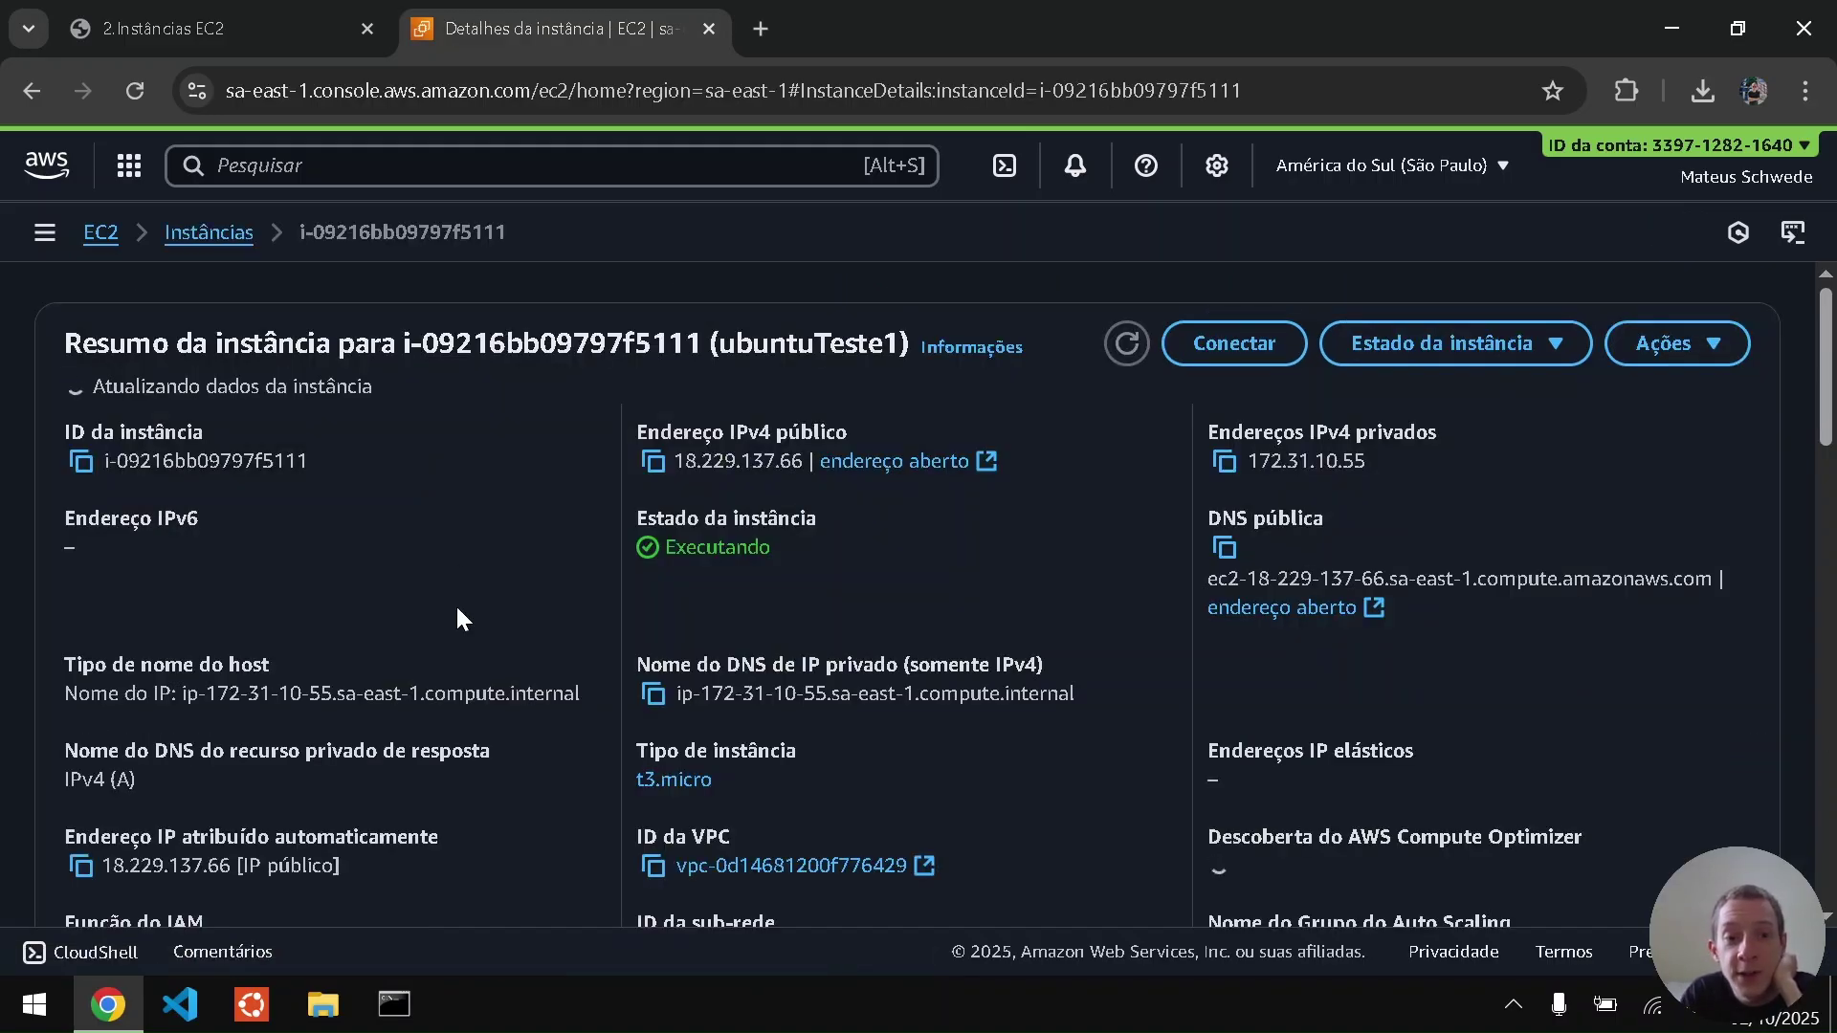
# - Review the state, network addresses, AMI and platform information in the ubuntuTeste1 instance details
pyautogui.doubleClick(720, 547)
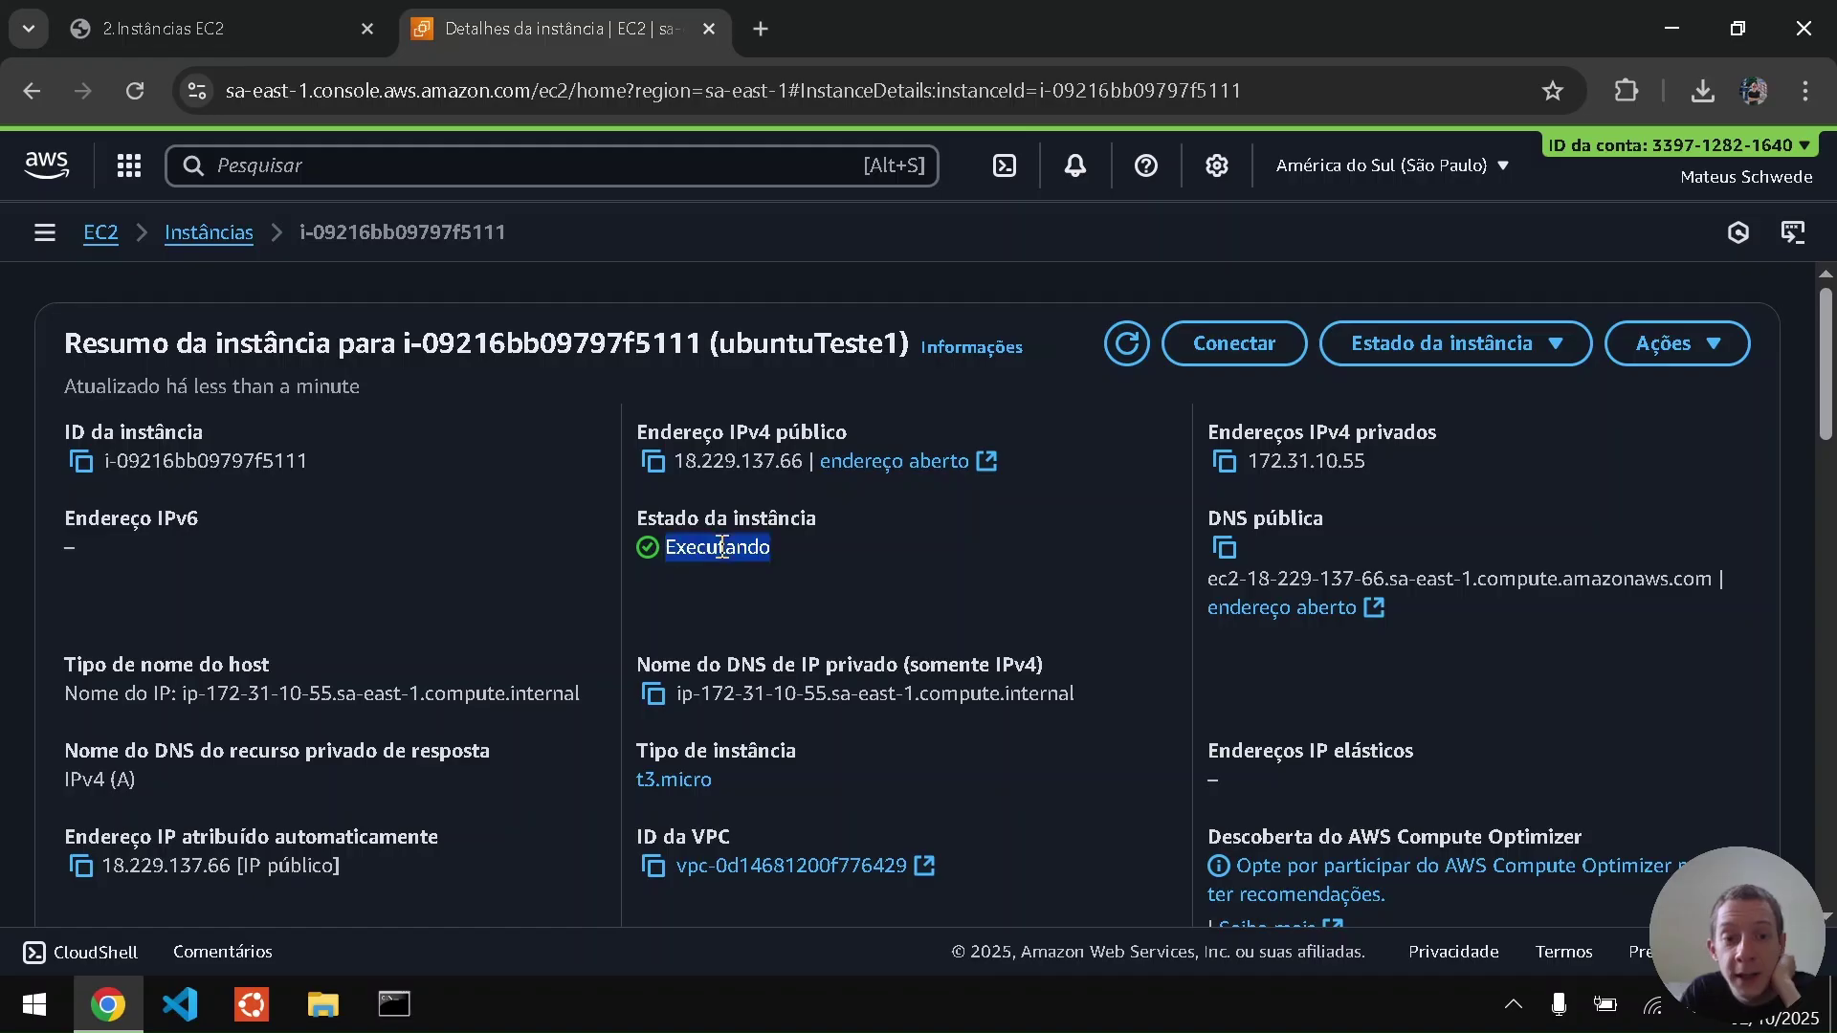
pyautogui.click(482, 564)
pyautogui.scroll(-4, 482, 564)
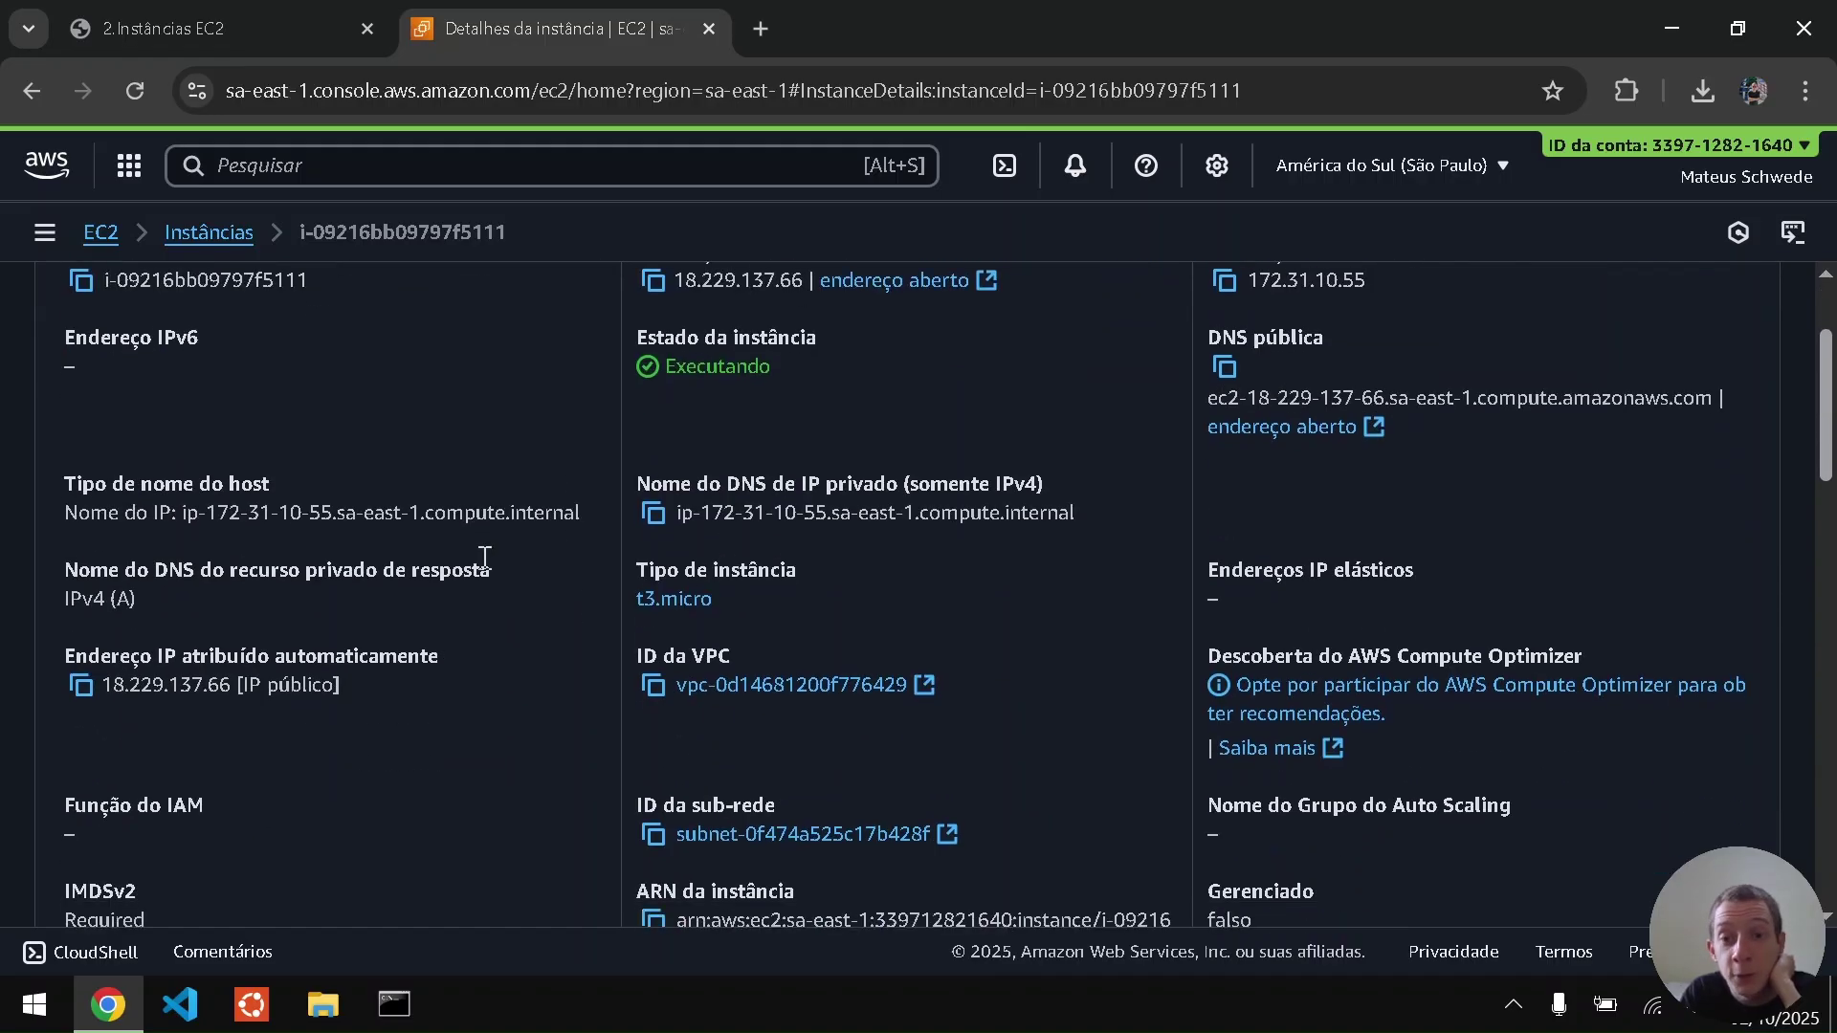
pyautogui.scroll(-6, 485, 558)
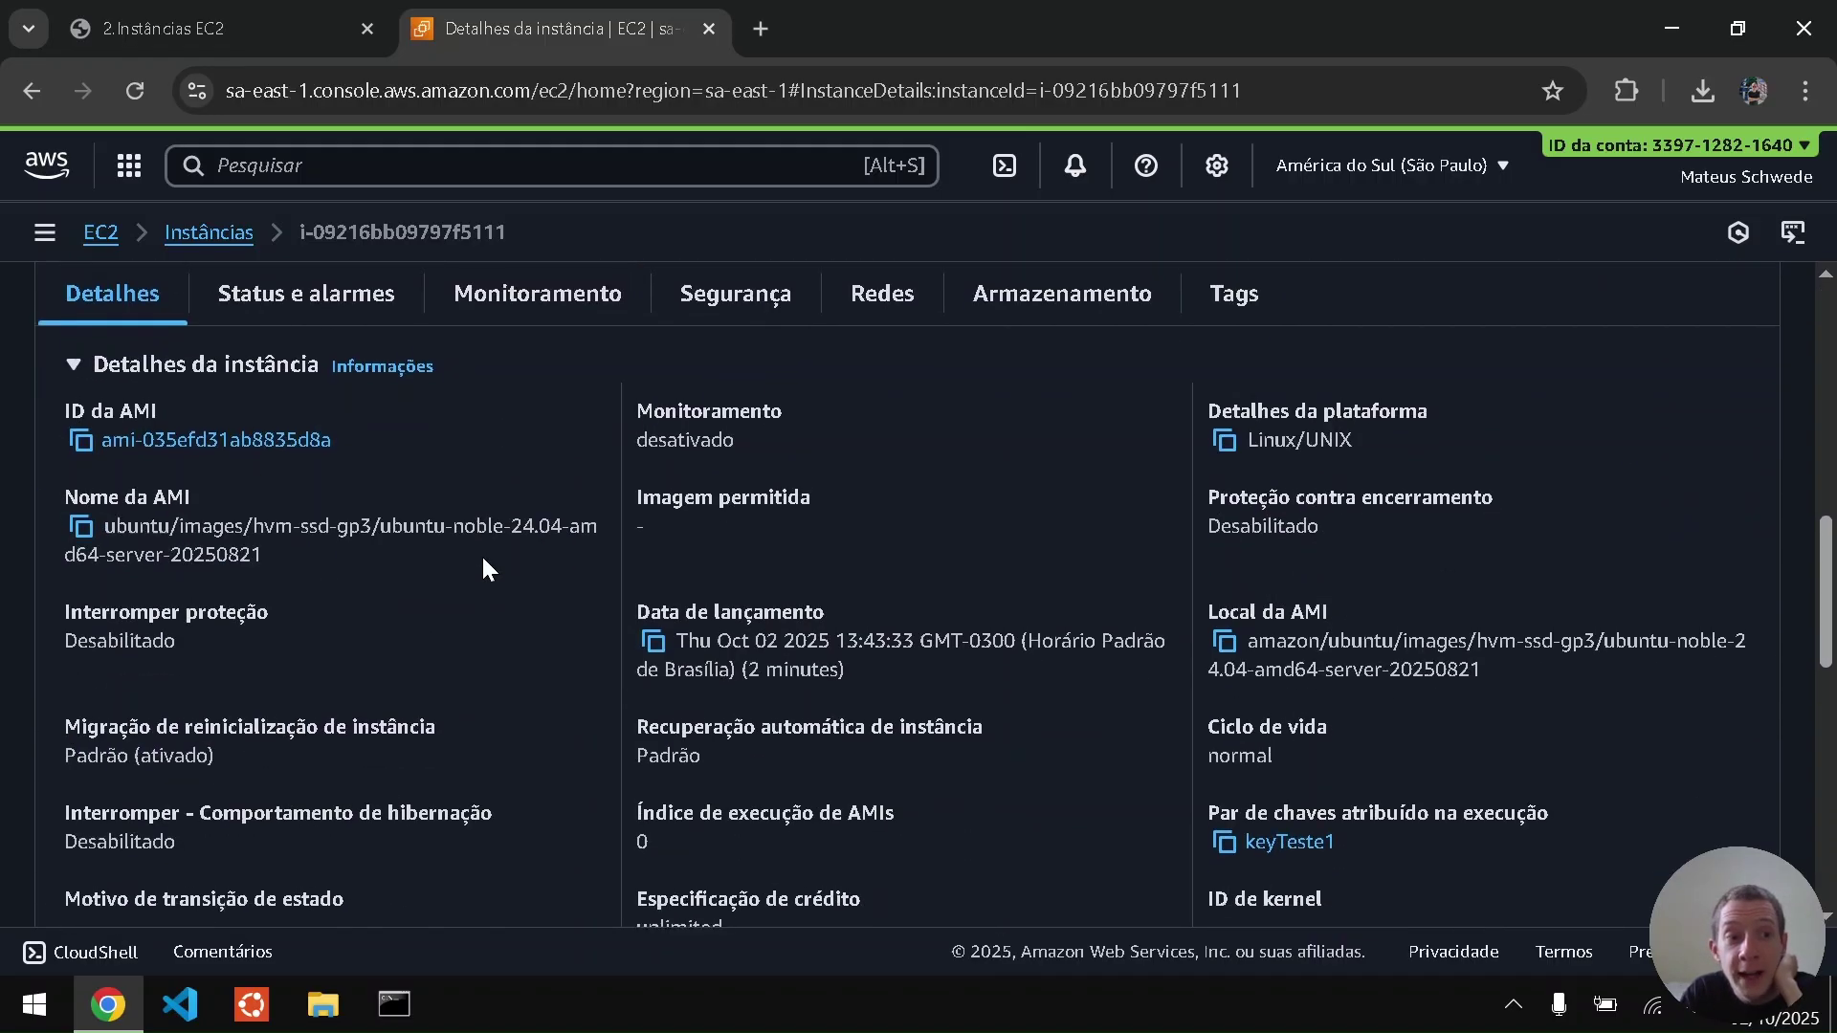
pyautogui.scroll(-8, 485, 558)
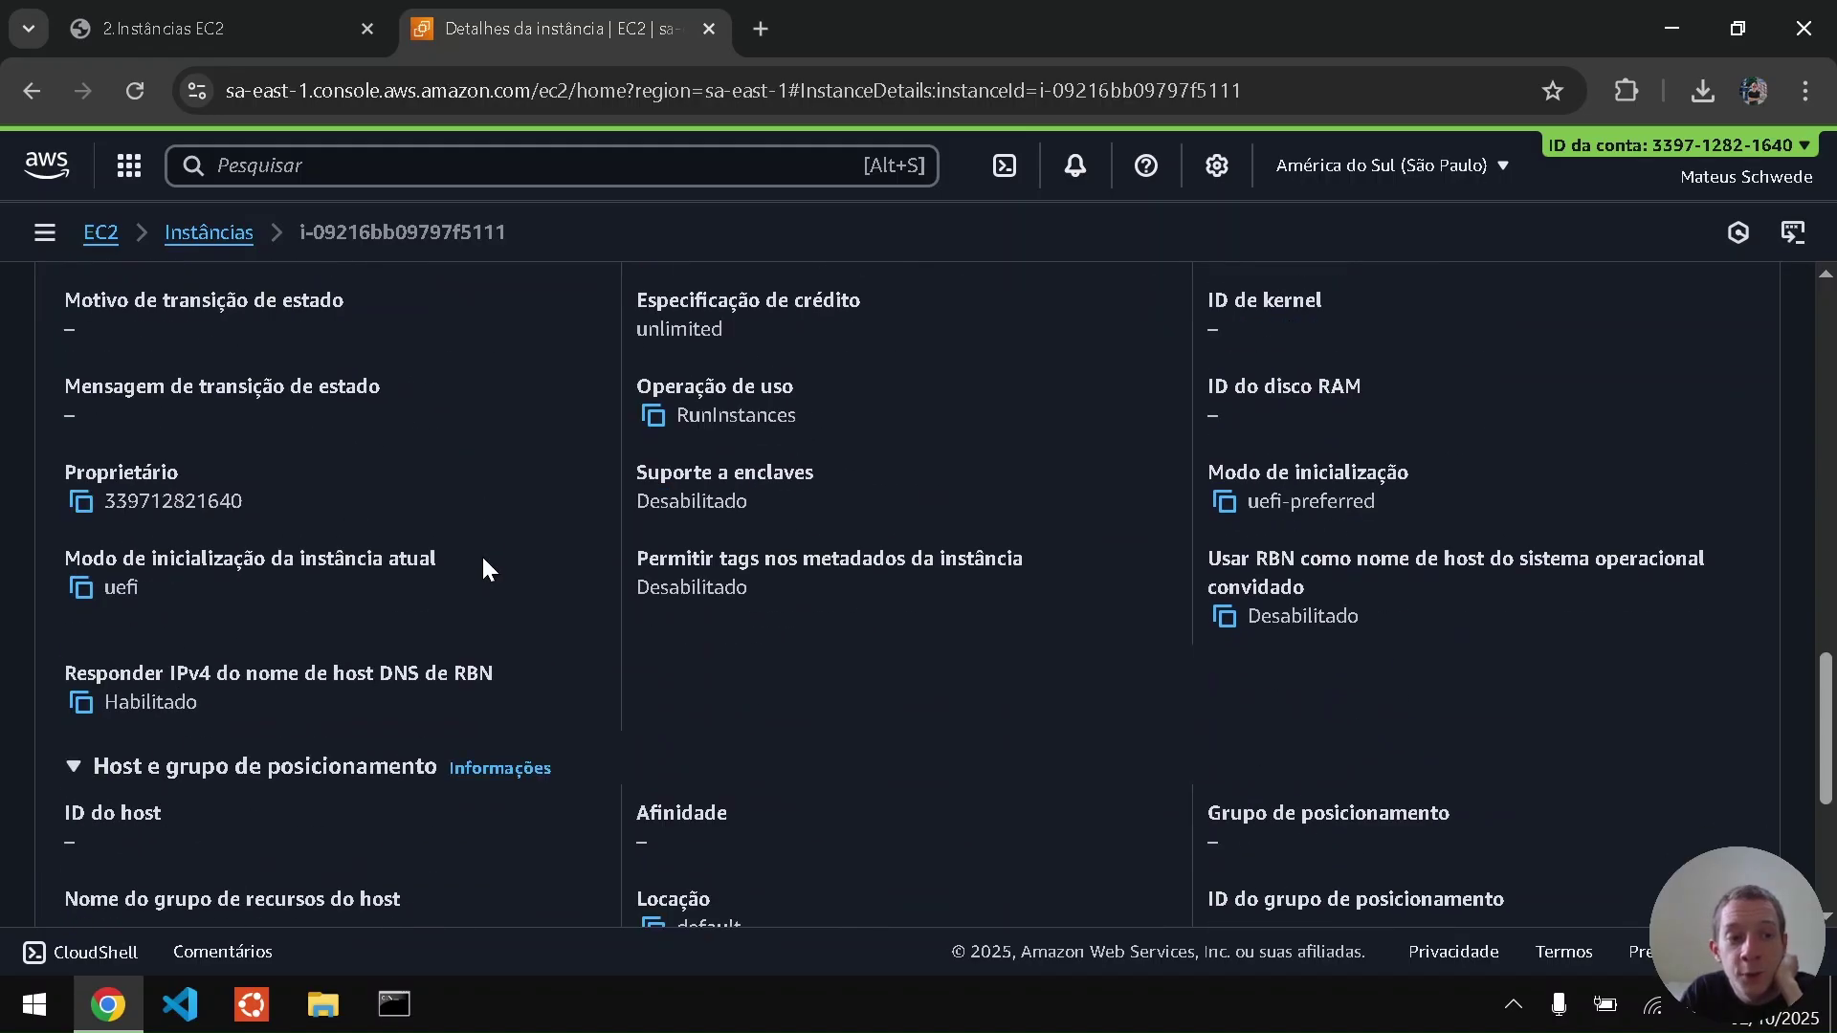
pyautogui.scroll(7, 483, 565)
# - Open the launch-wizard-1 security group from the instance's security details and examine its inbound rules, including types, ports and sources
pyautogui.click(755, 282)
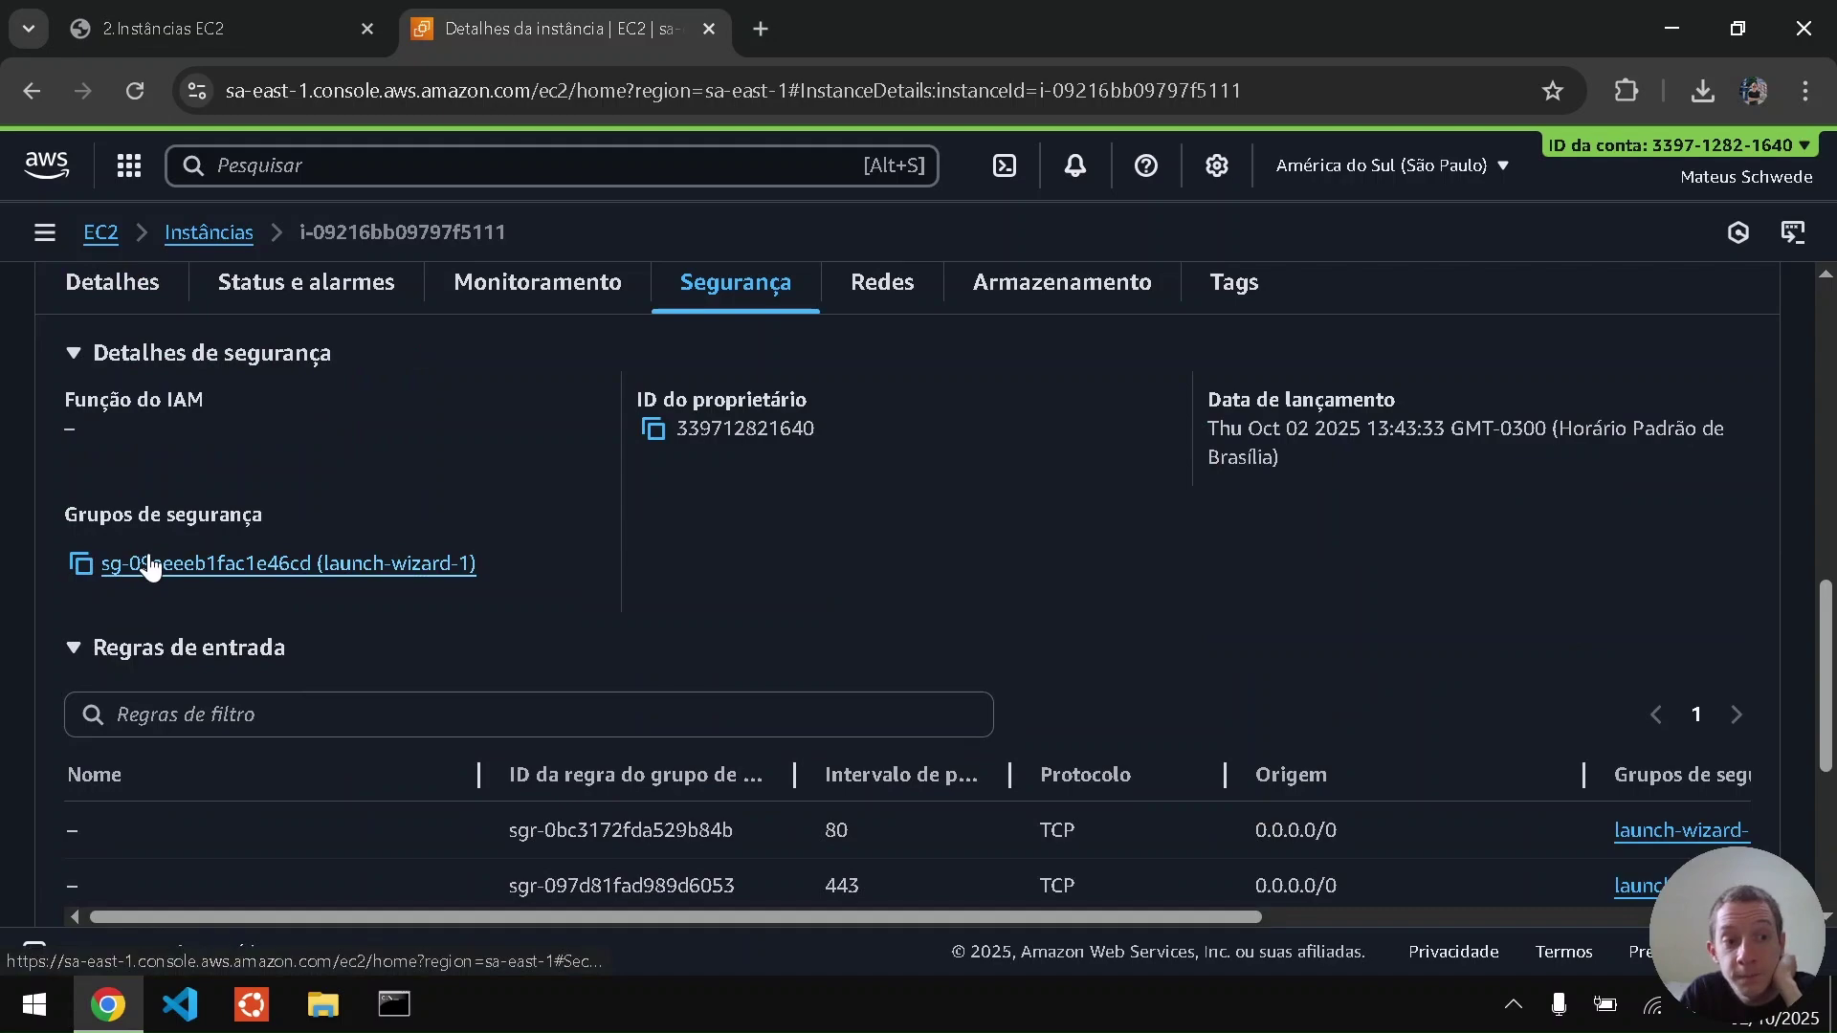
pyautogui.click(150, 559)
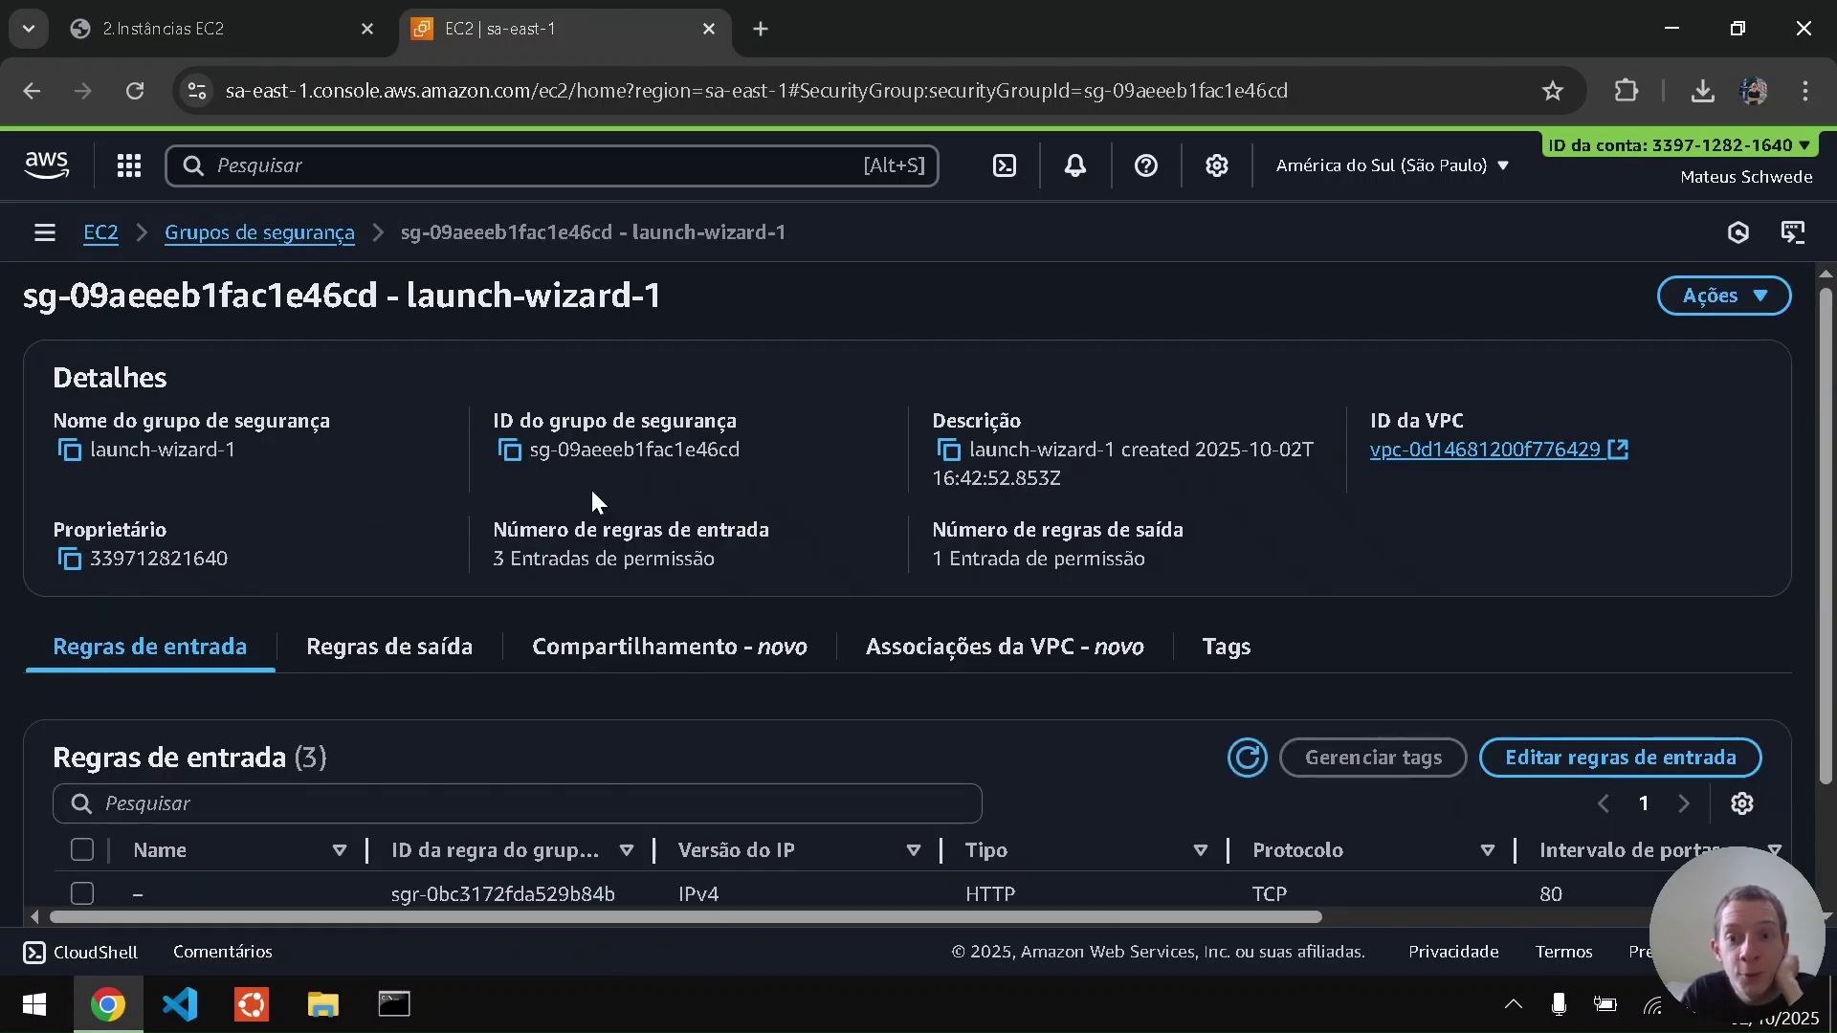
pyautogui.scroll(-2, 589, 486)
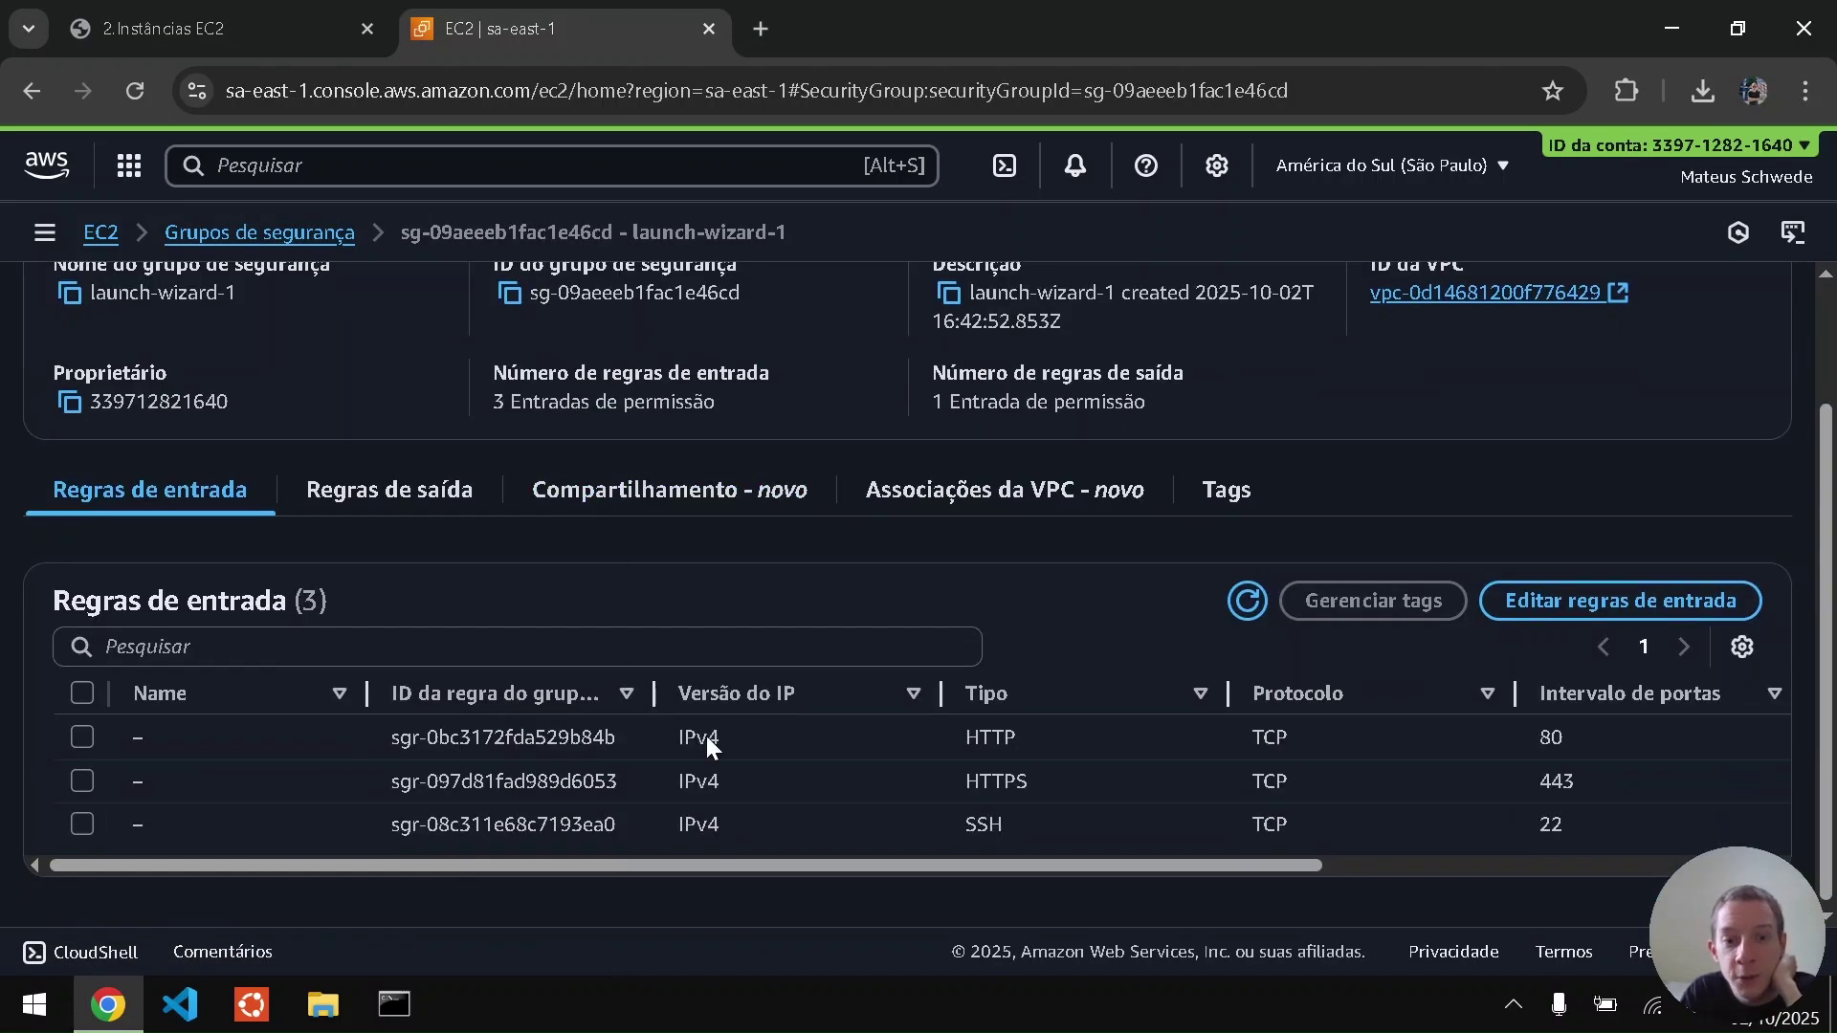
pyautogui.hscroll(3, 1201, 788)
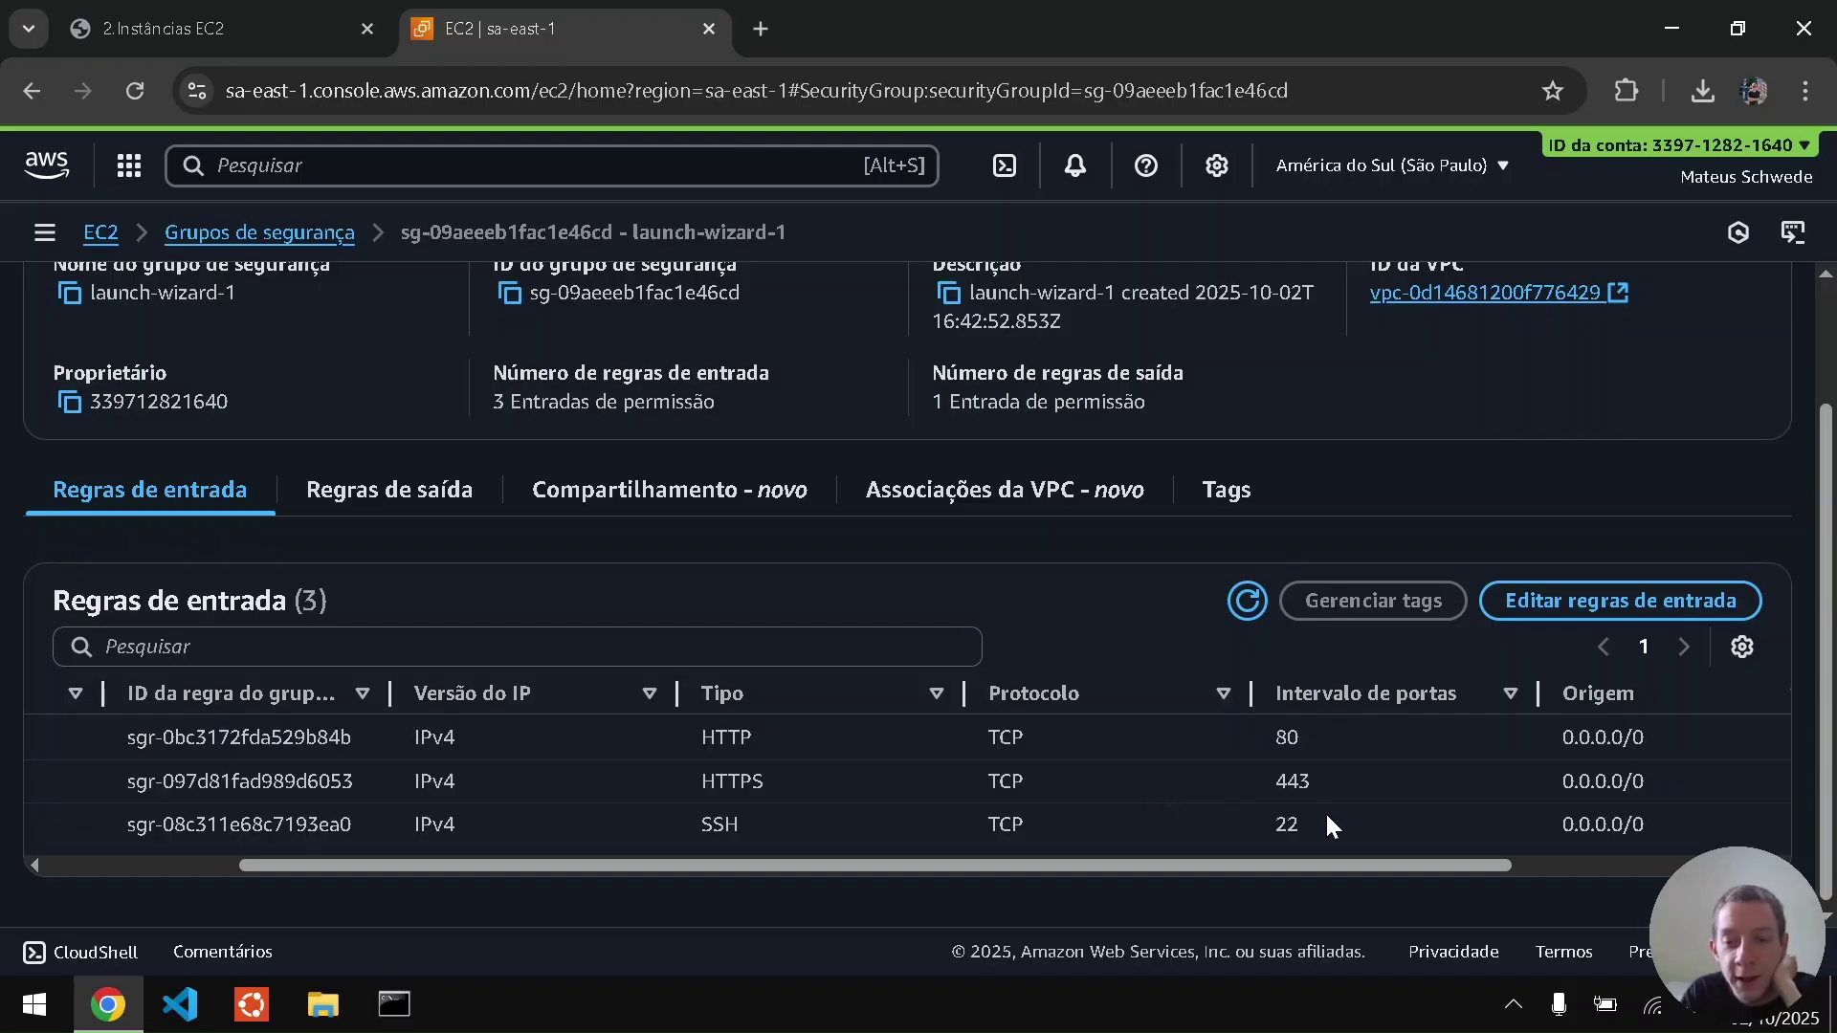
pyautogui.hscroll(-3, 900, 827)
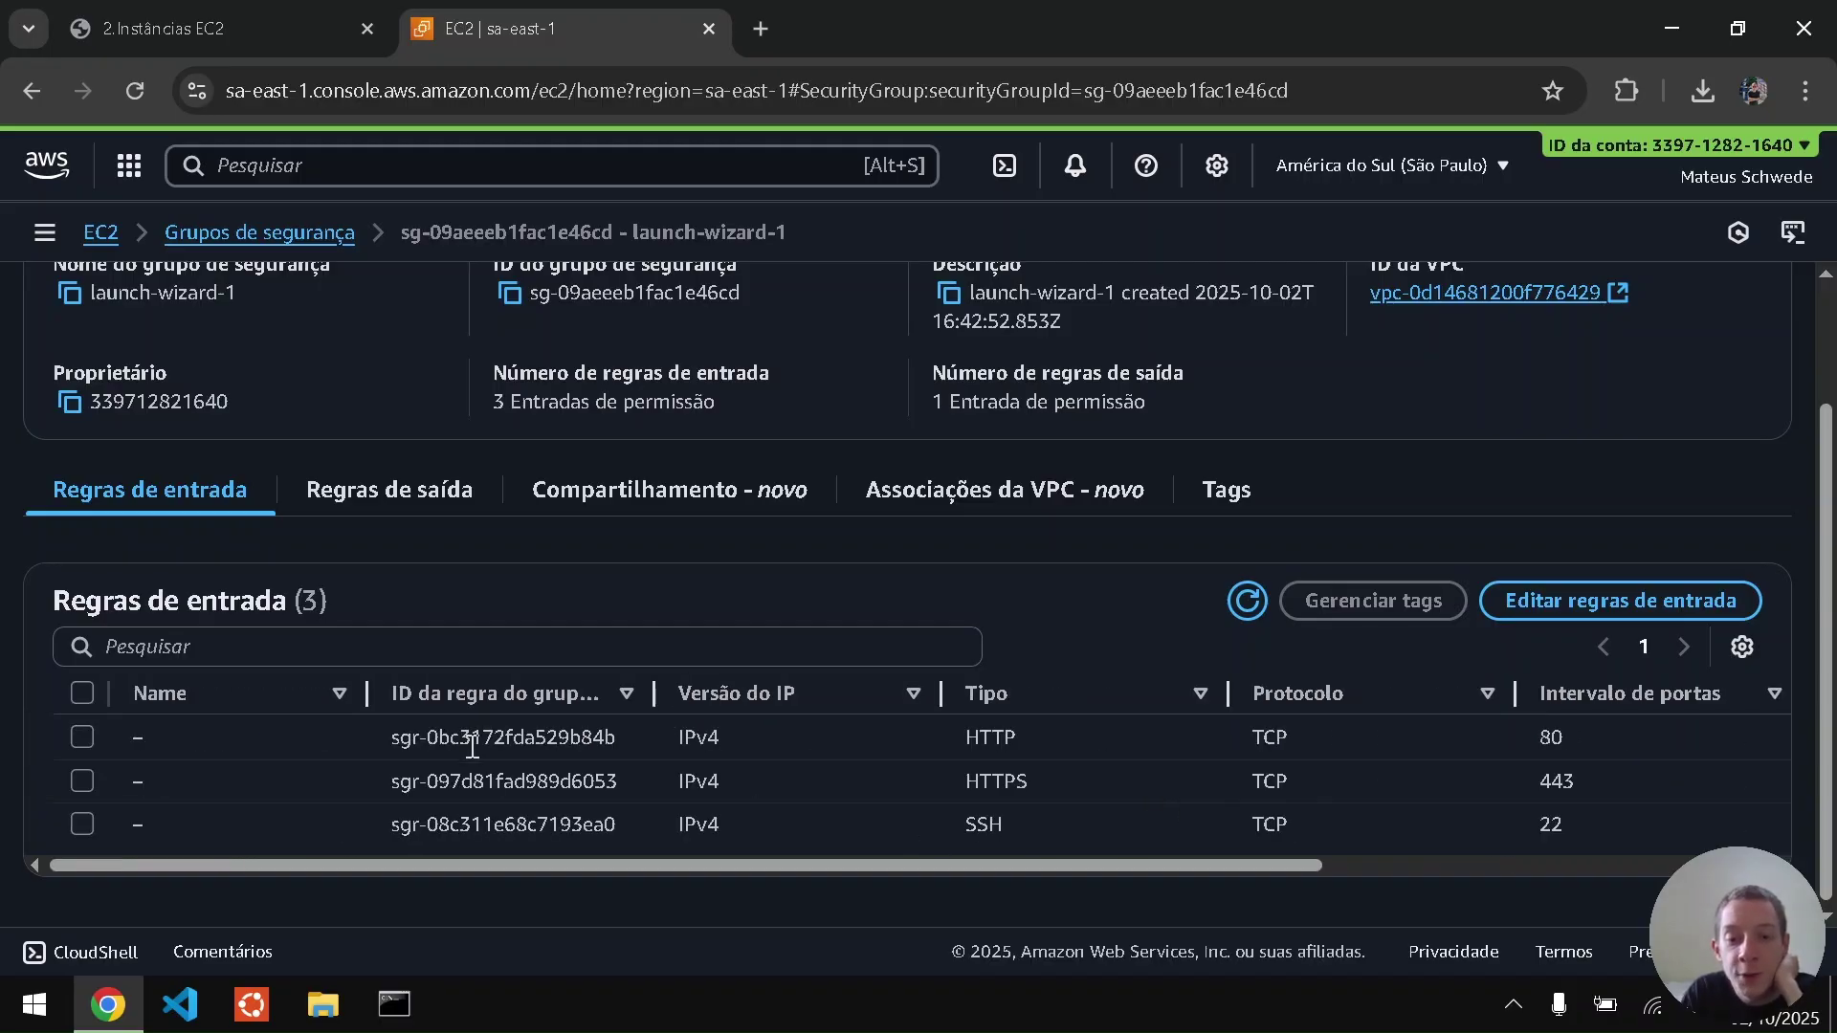
pyautogui.scroll(2, 473, 746)
pyautogui.scroll(-2, 472, 746)
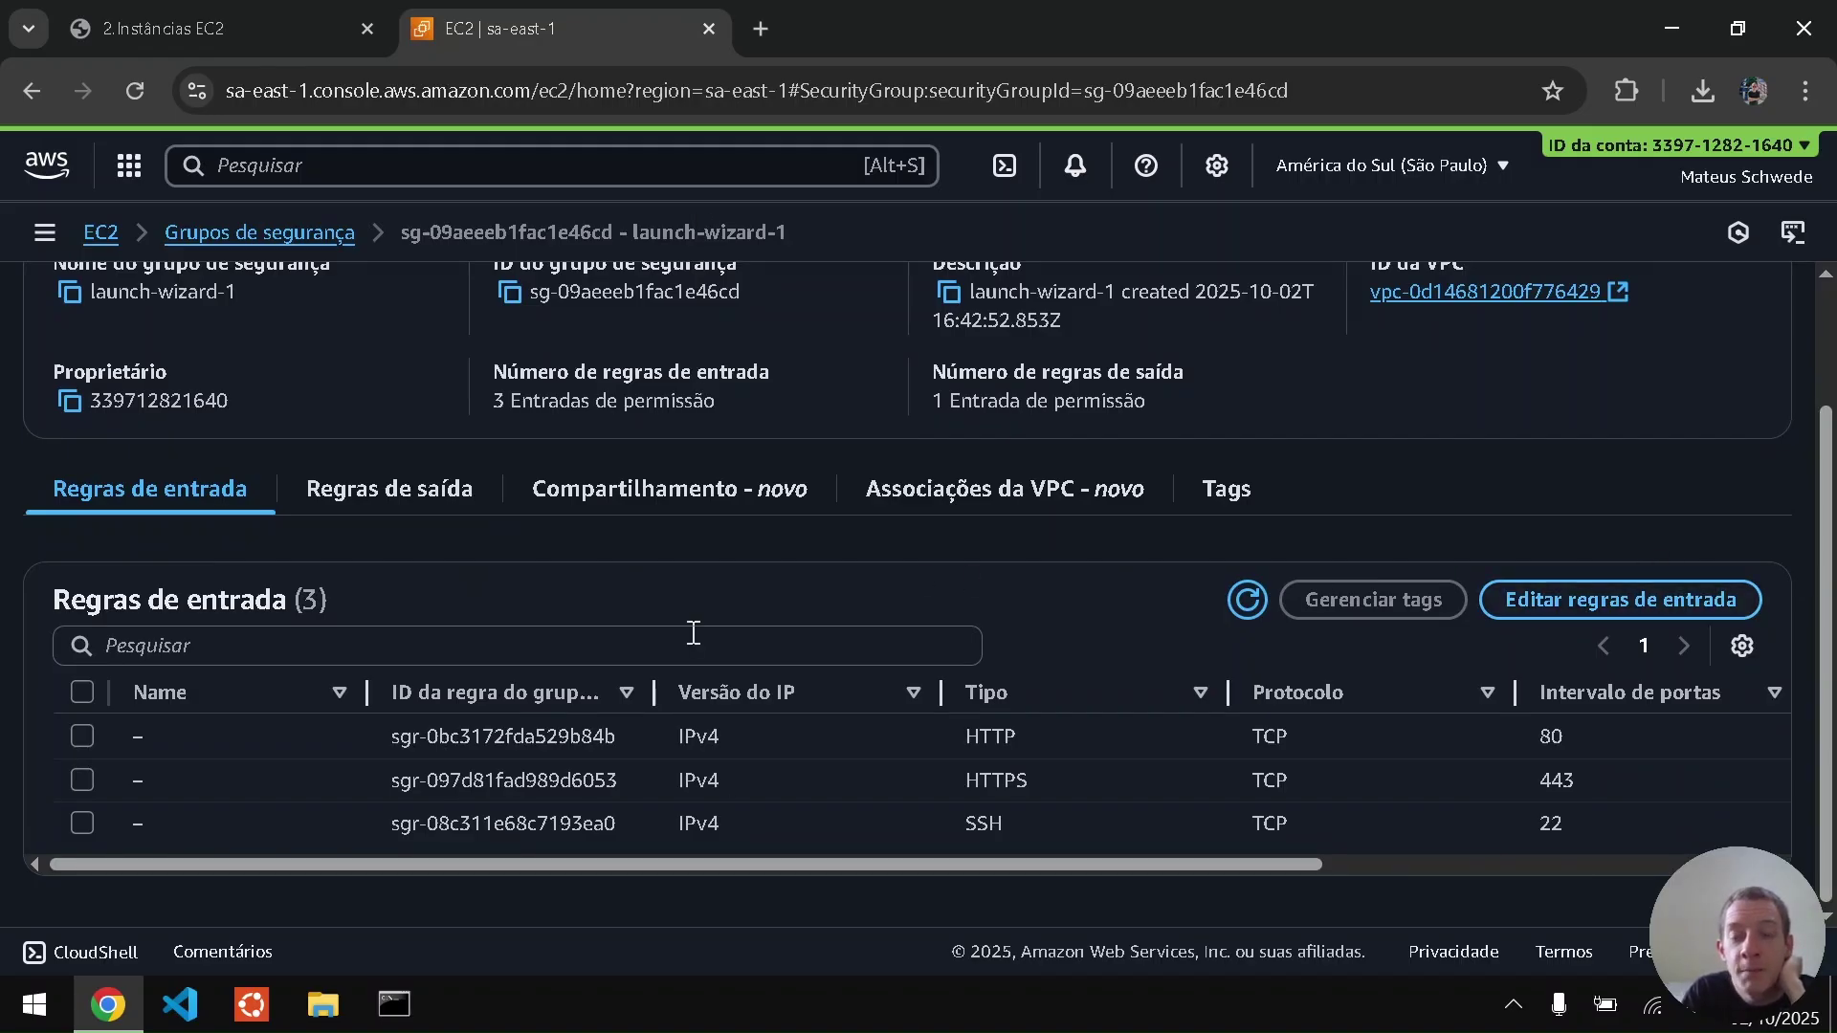
pyautogui.scroll(2, 693, 632)
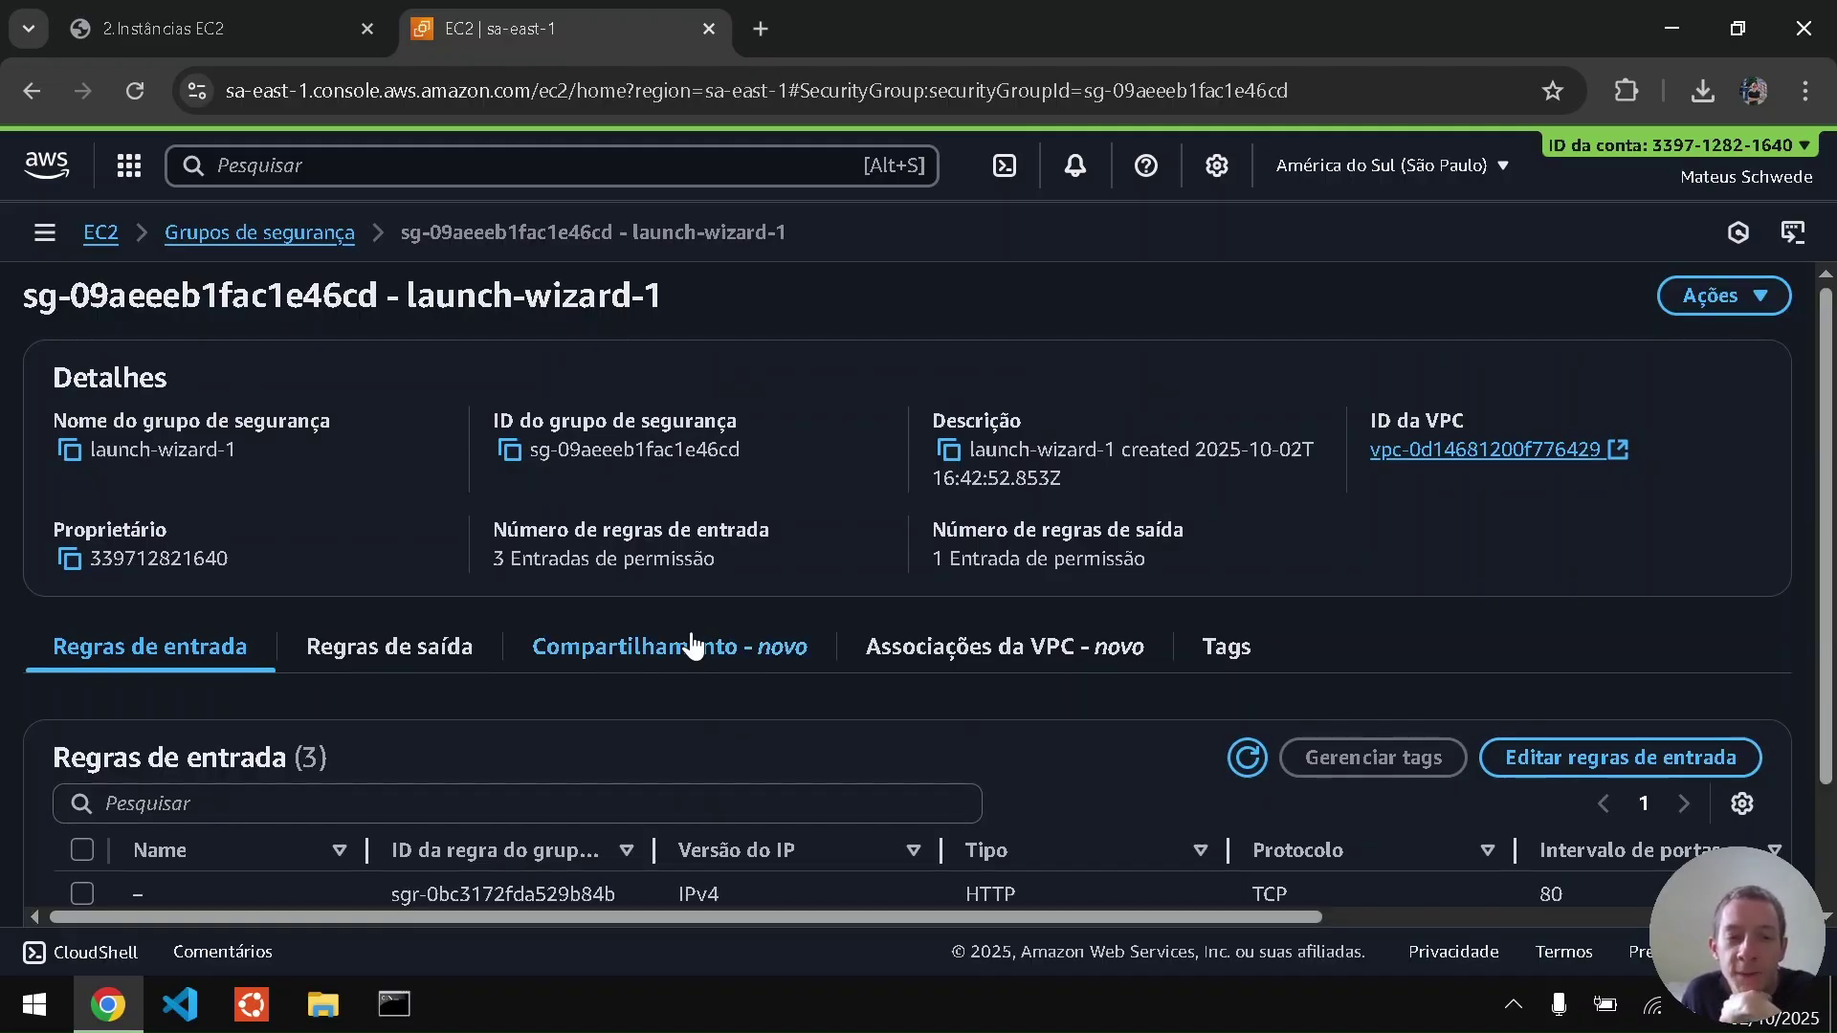
# - Open the security groups list from the EC2 dashboard and select the default group to view it
pyautogui.click(112, 250)
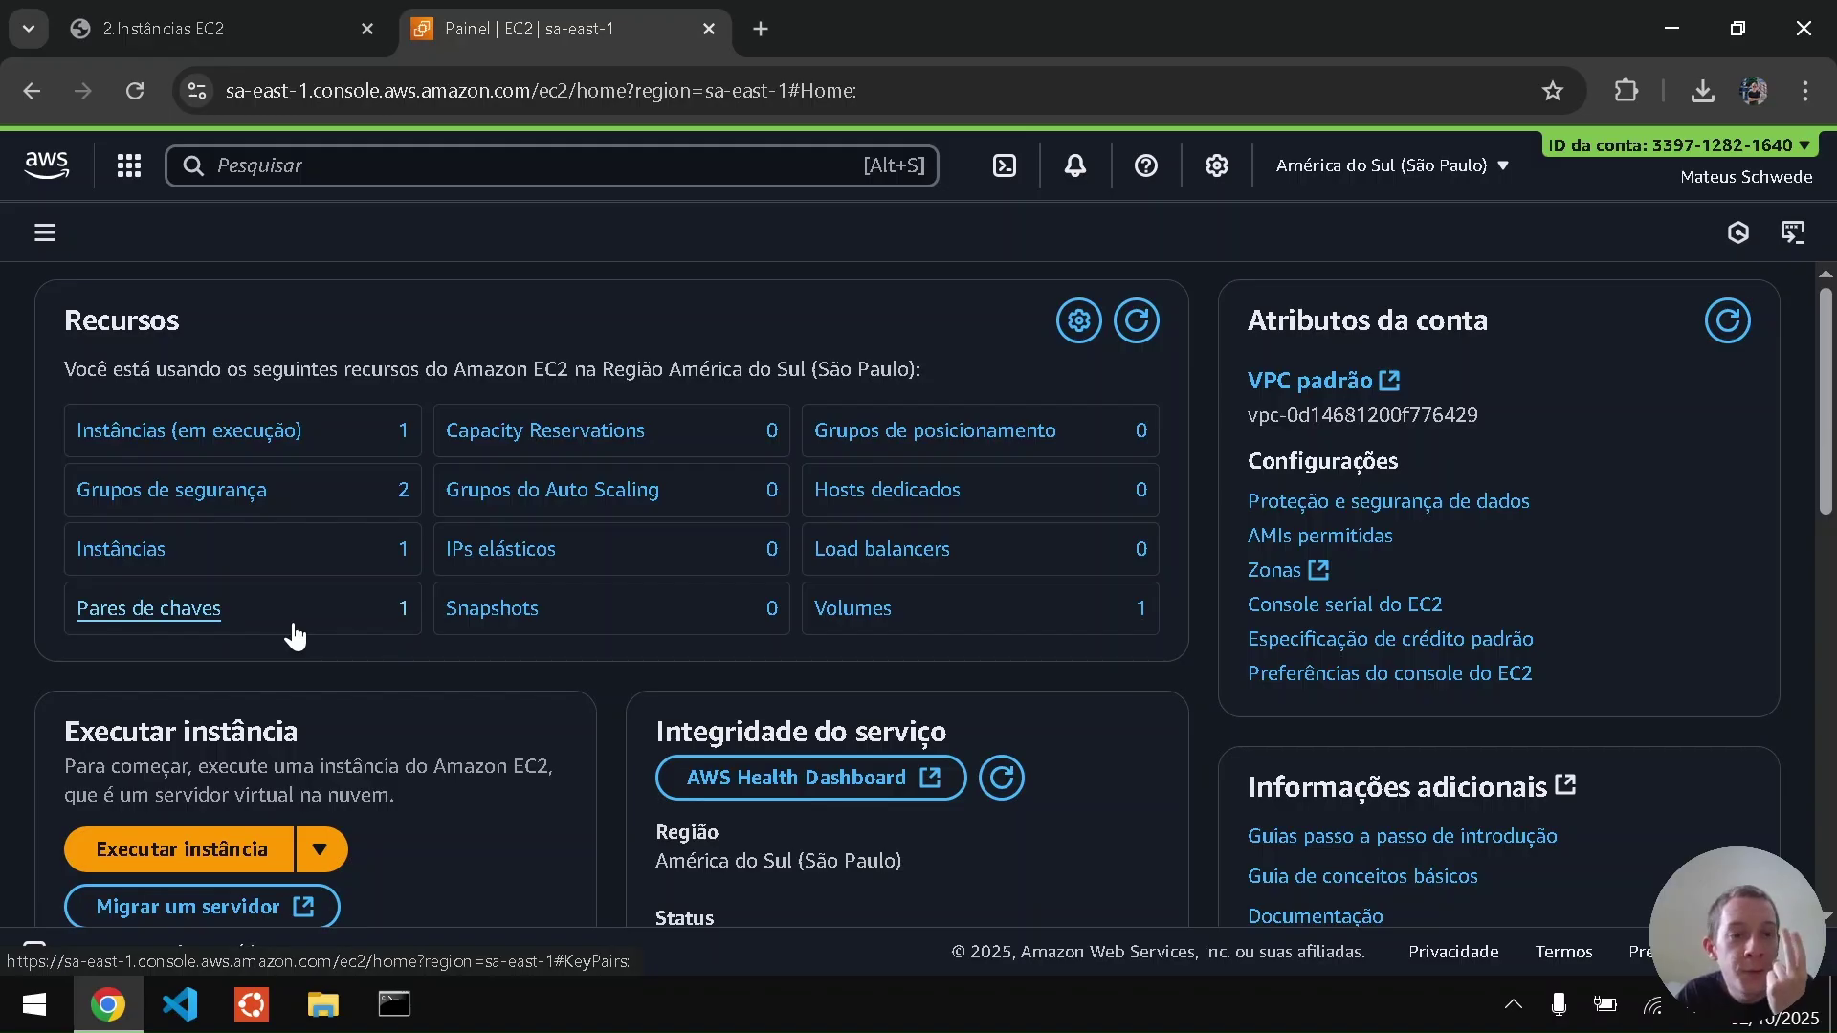
pyautogui.click(234, 487)
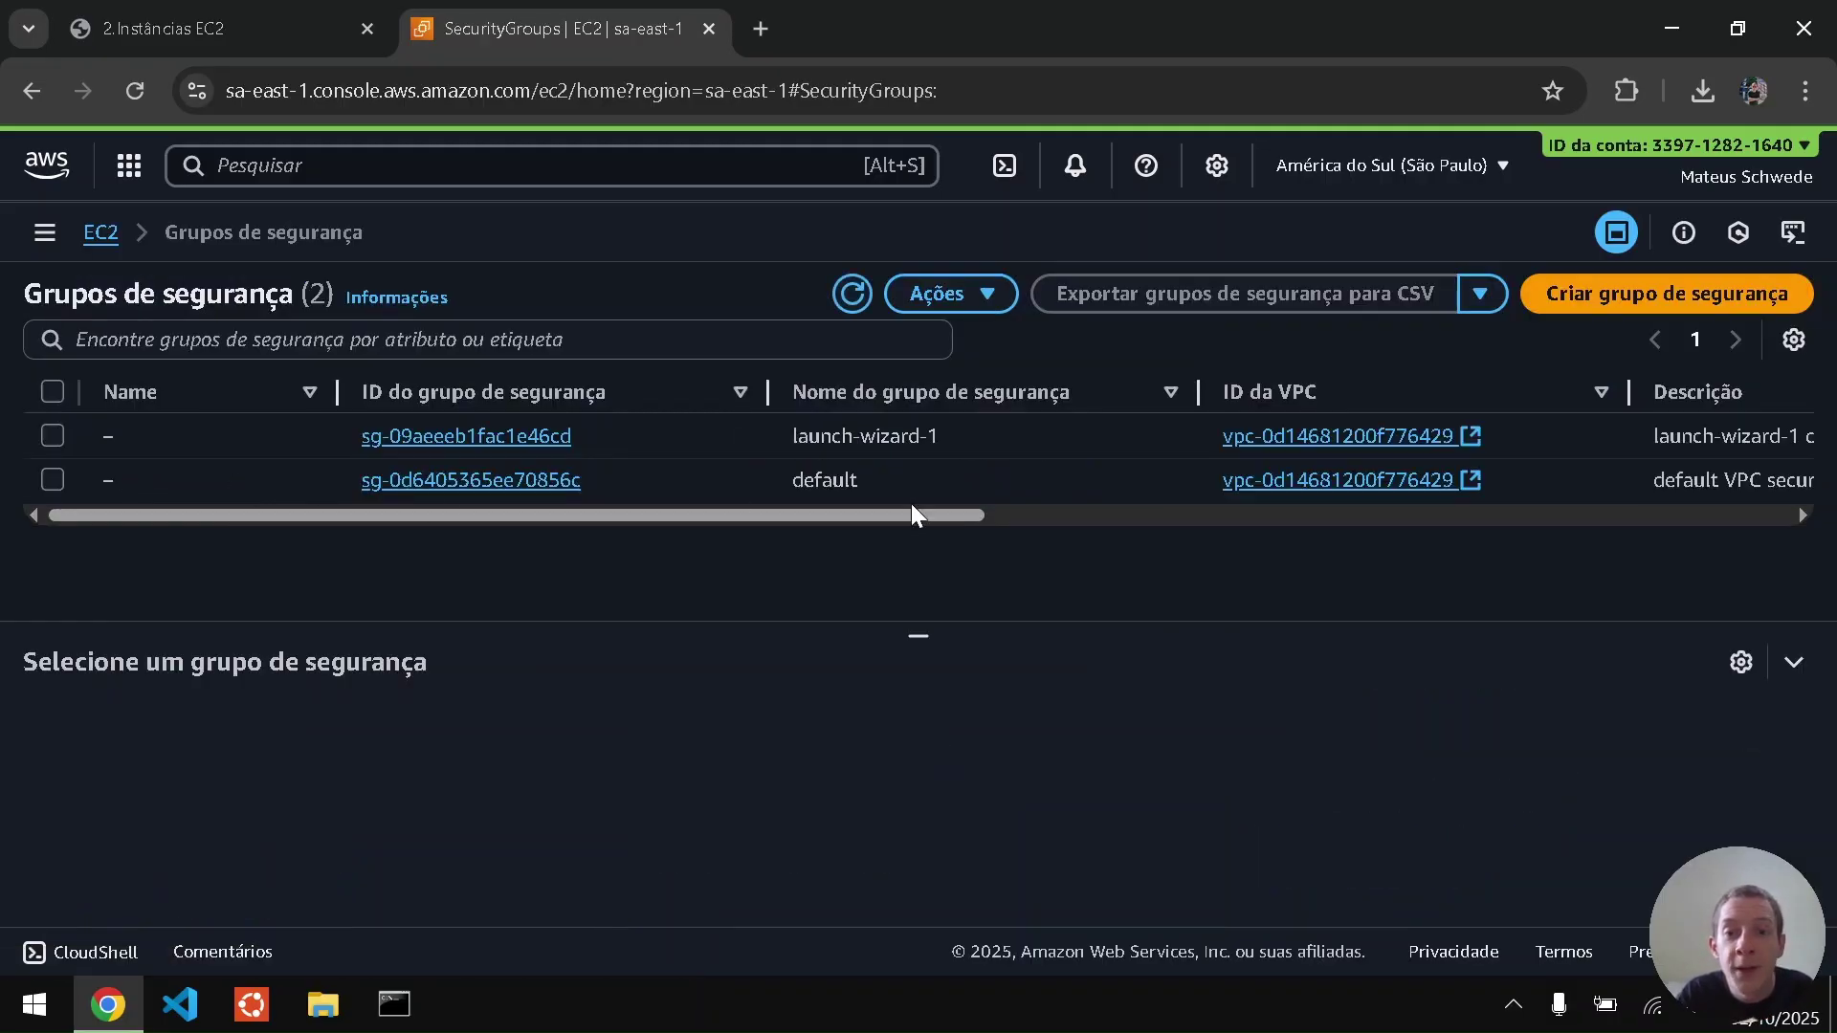
pyautogui.doubleClick(797, 484)
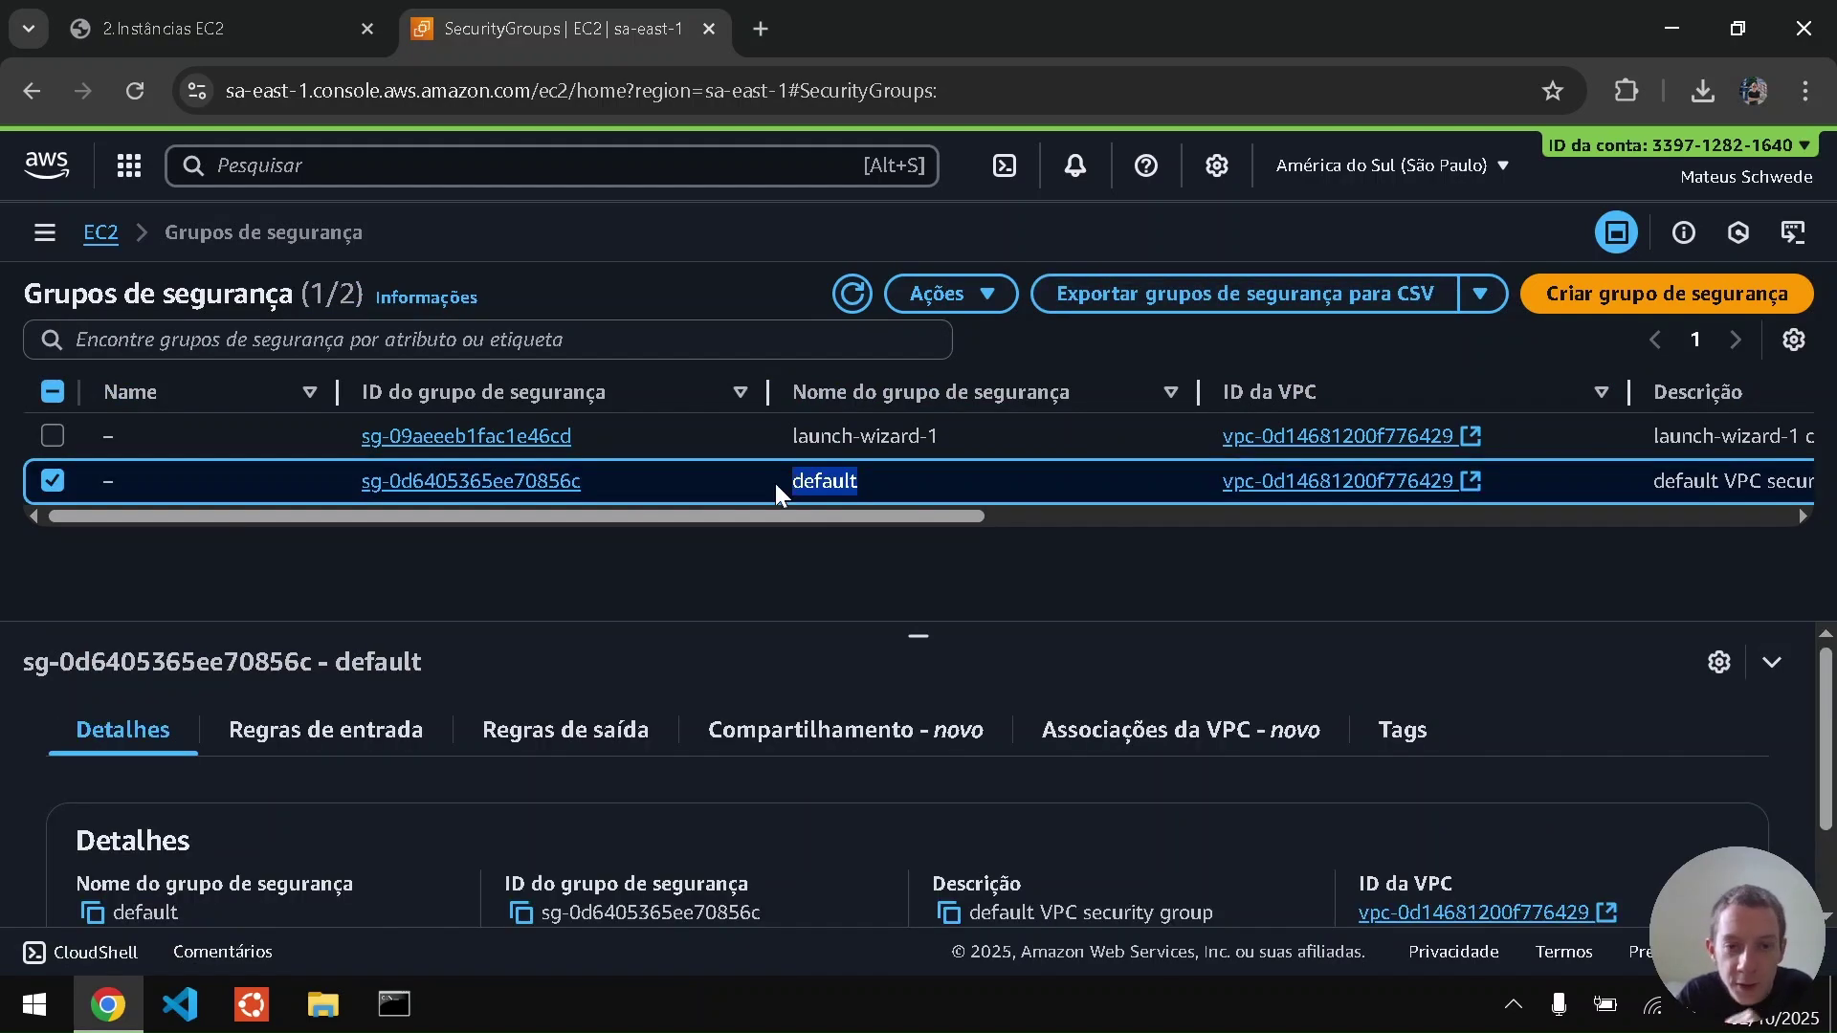
pyautogui.click(701, 547)
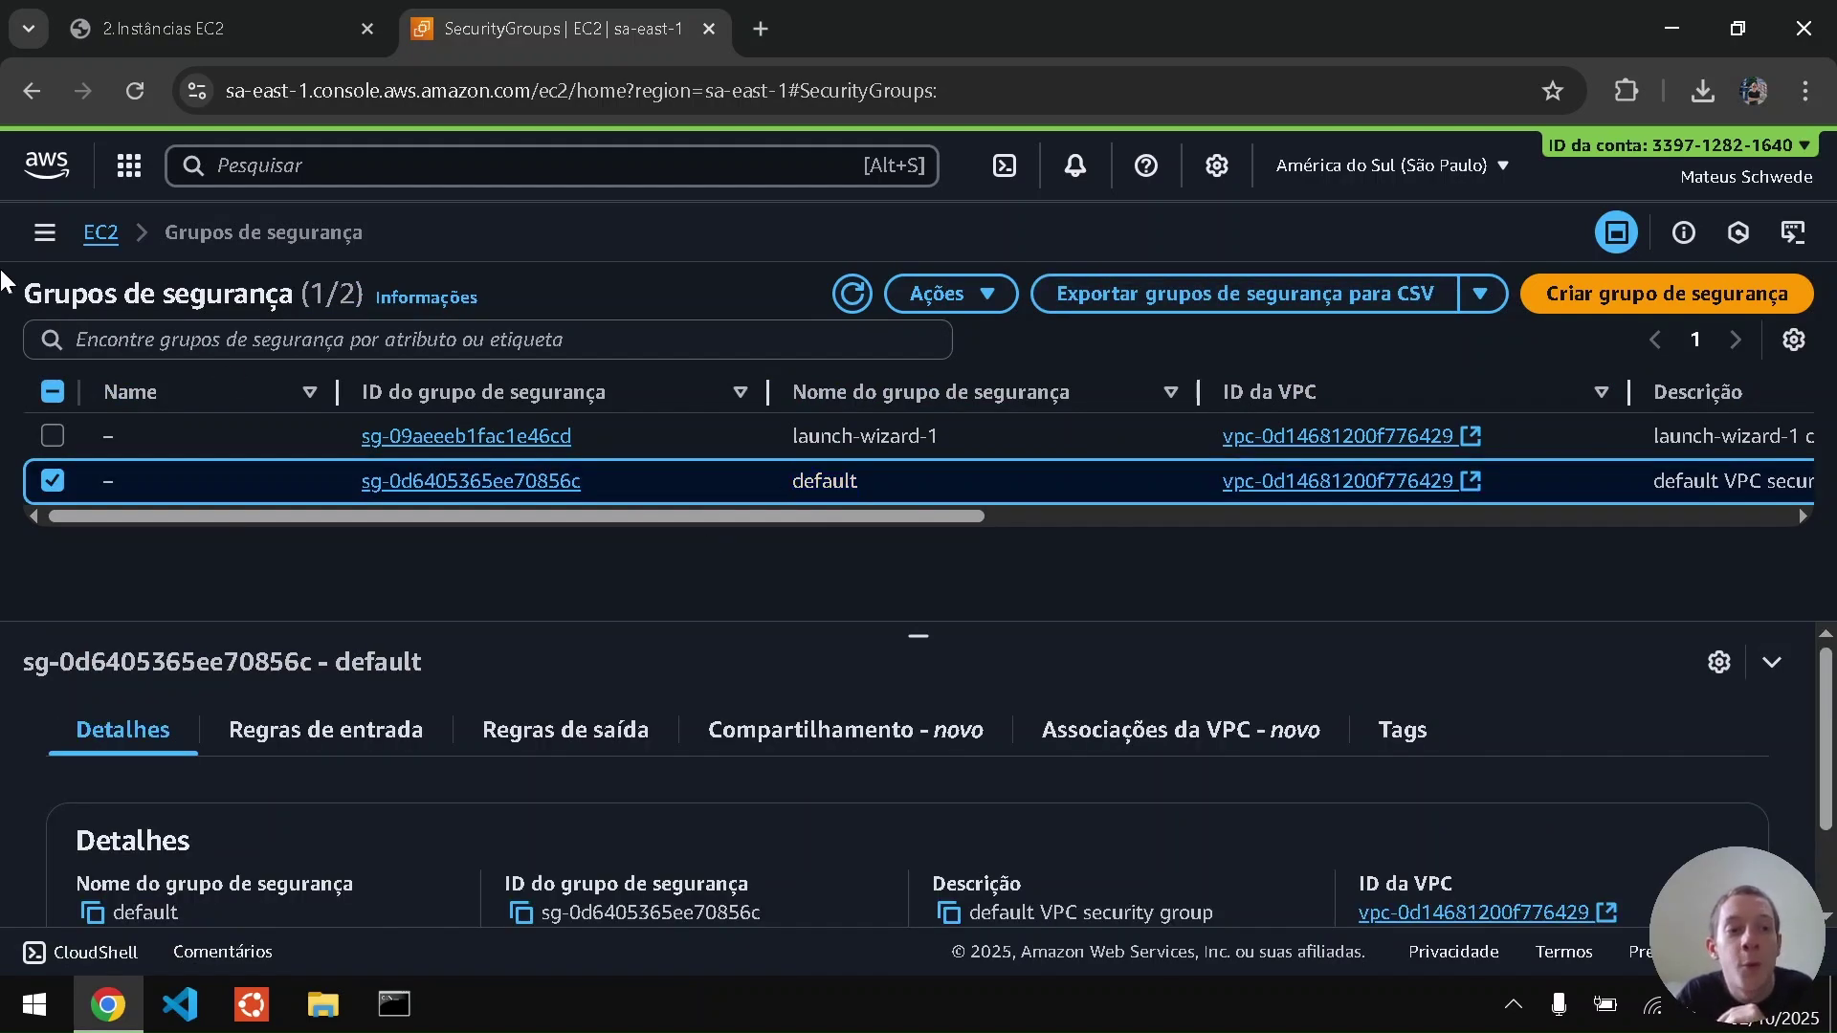
# - Return to the EC2 dashboard and reopen the ubuntuTeste1 details from the running instances
pyautogui.click(98, 235)
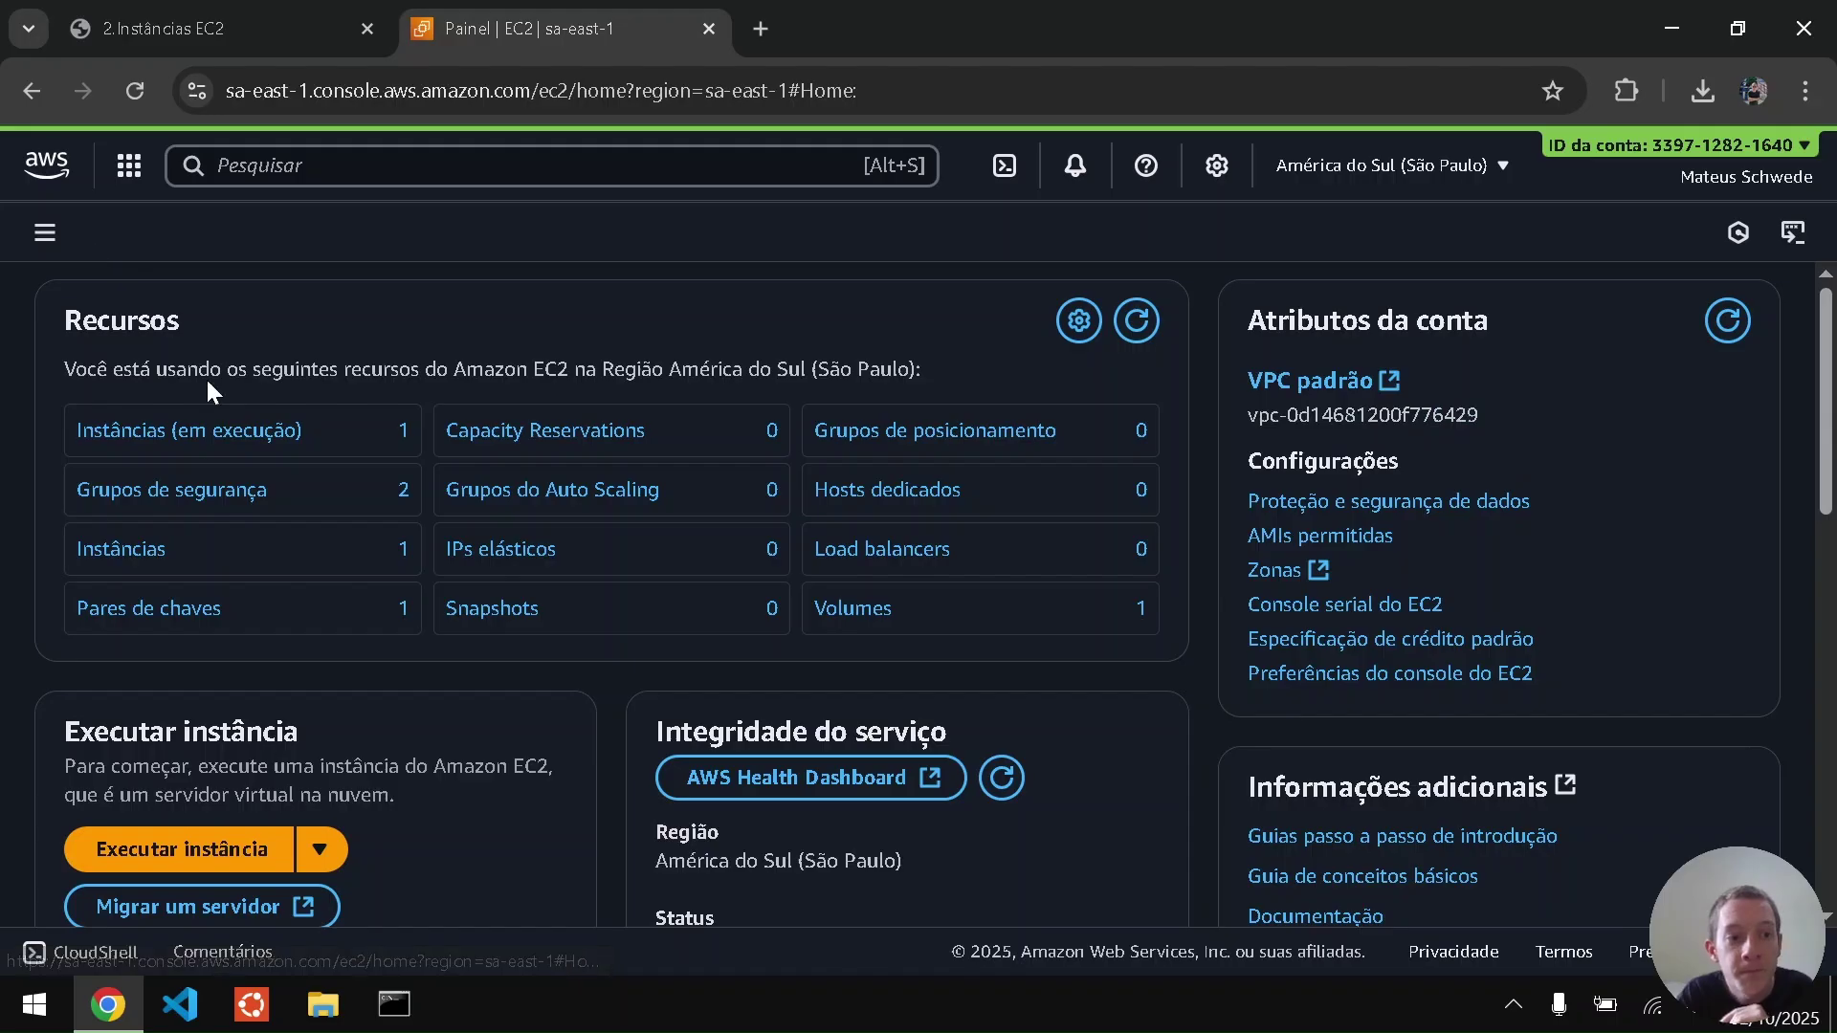
pyautogui.click(192, 431)
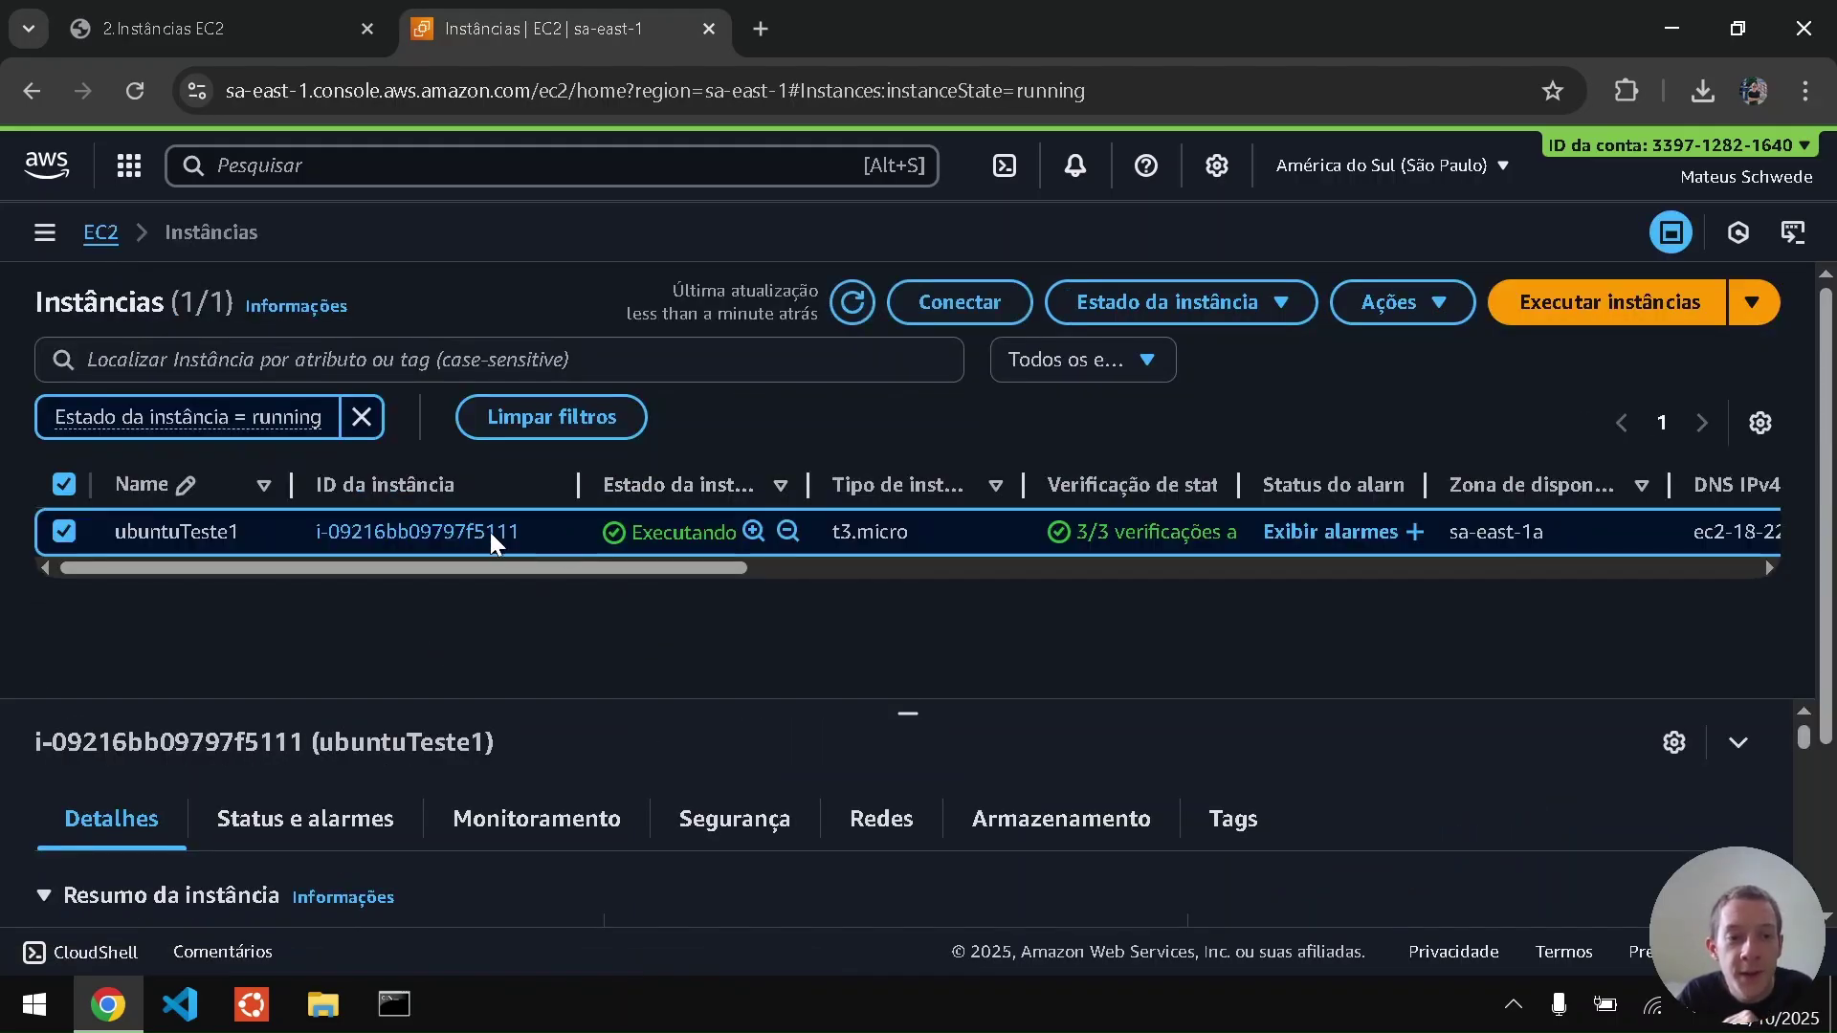
pyautogui.click(470, 532)
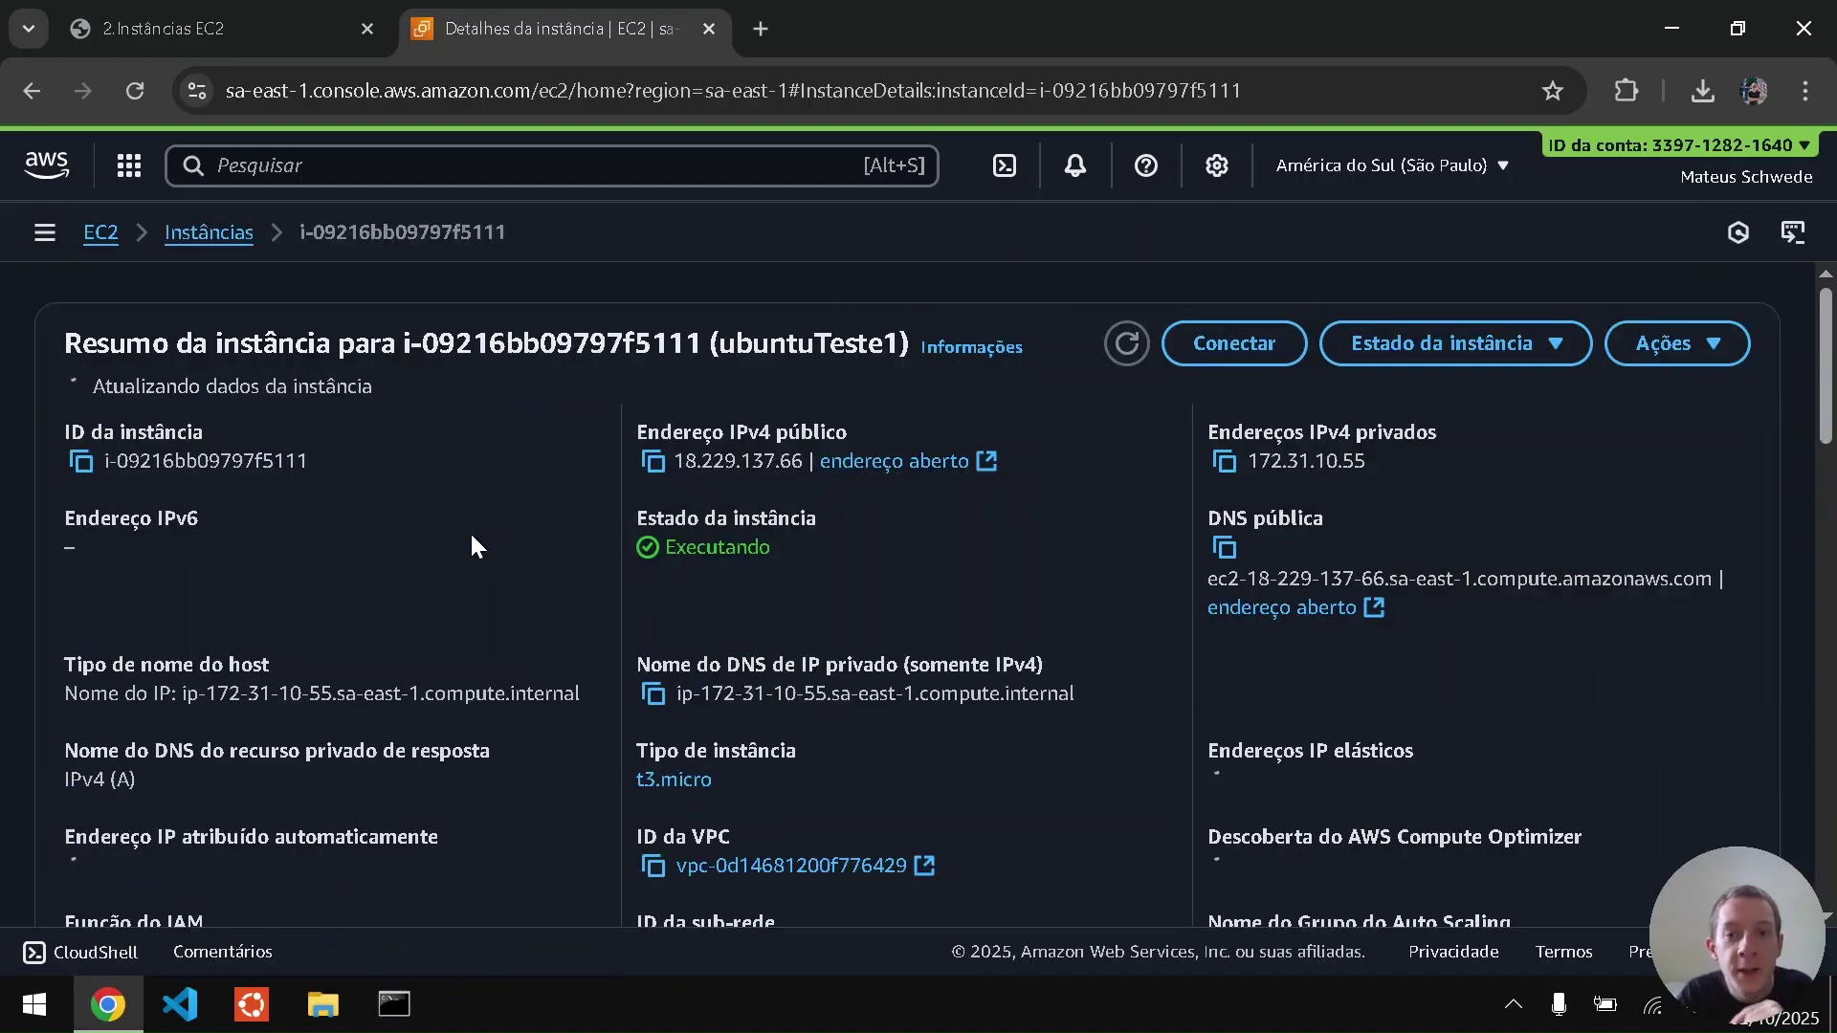
# - Consult the PDF's "Conectar instância EC2" page and connect to ubuntuTeste1 with EC2 Instance Connect over its public IPv4 address as user ubuntu
pyautogui.hotkey('ctrl', 'shift', 'Tab')
pyautogui.press('Right')
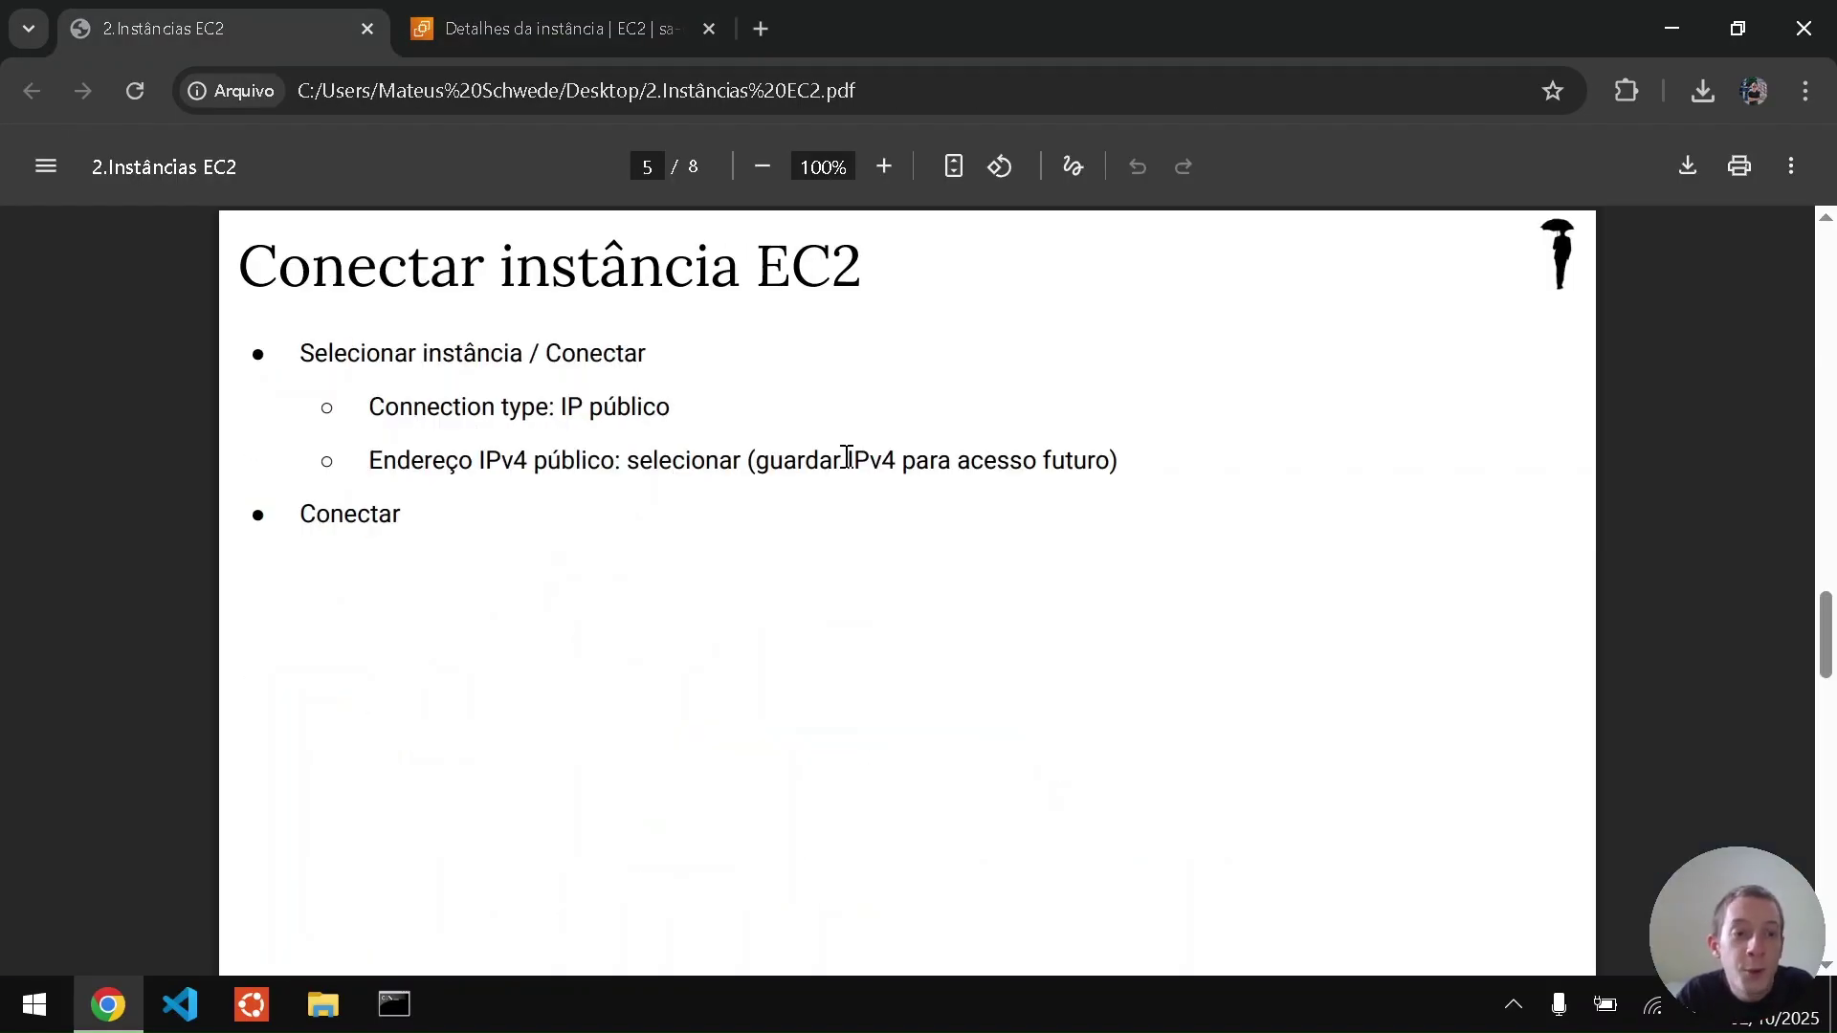
pyautogui.hotkey('ctrl', 'Tab')
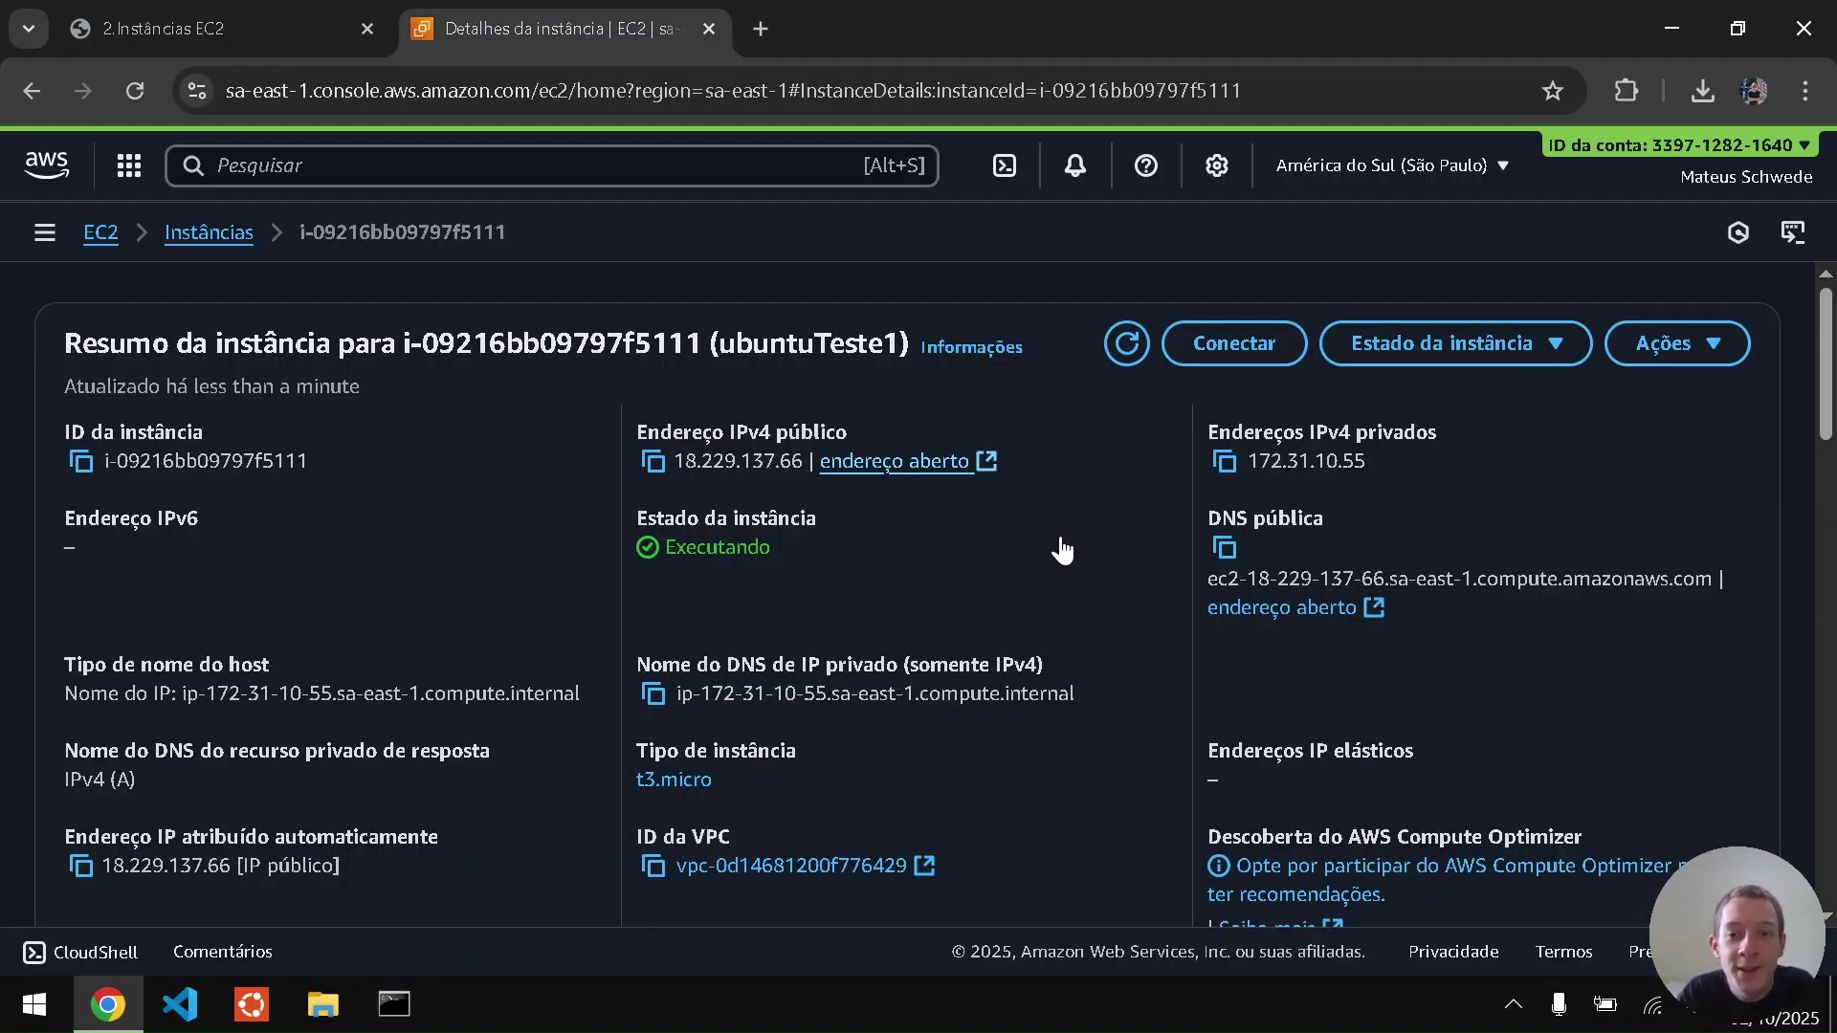
pyautogui.click(1210, 361)
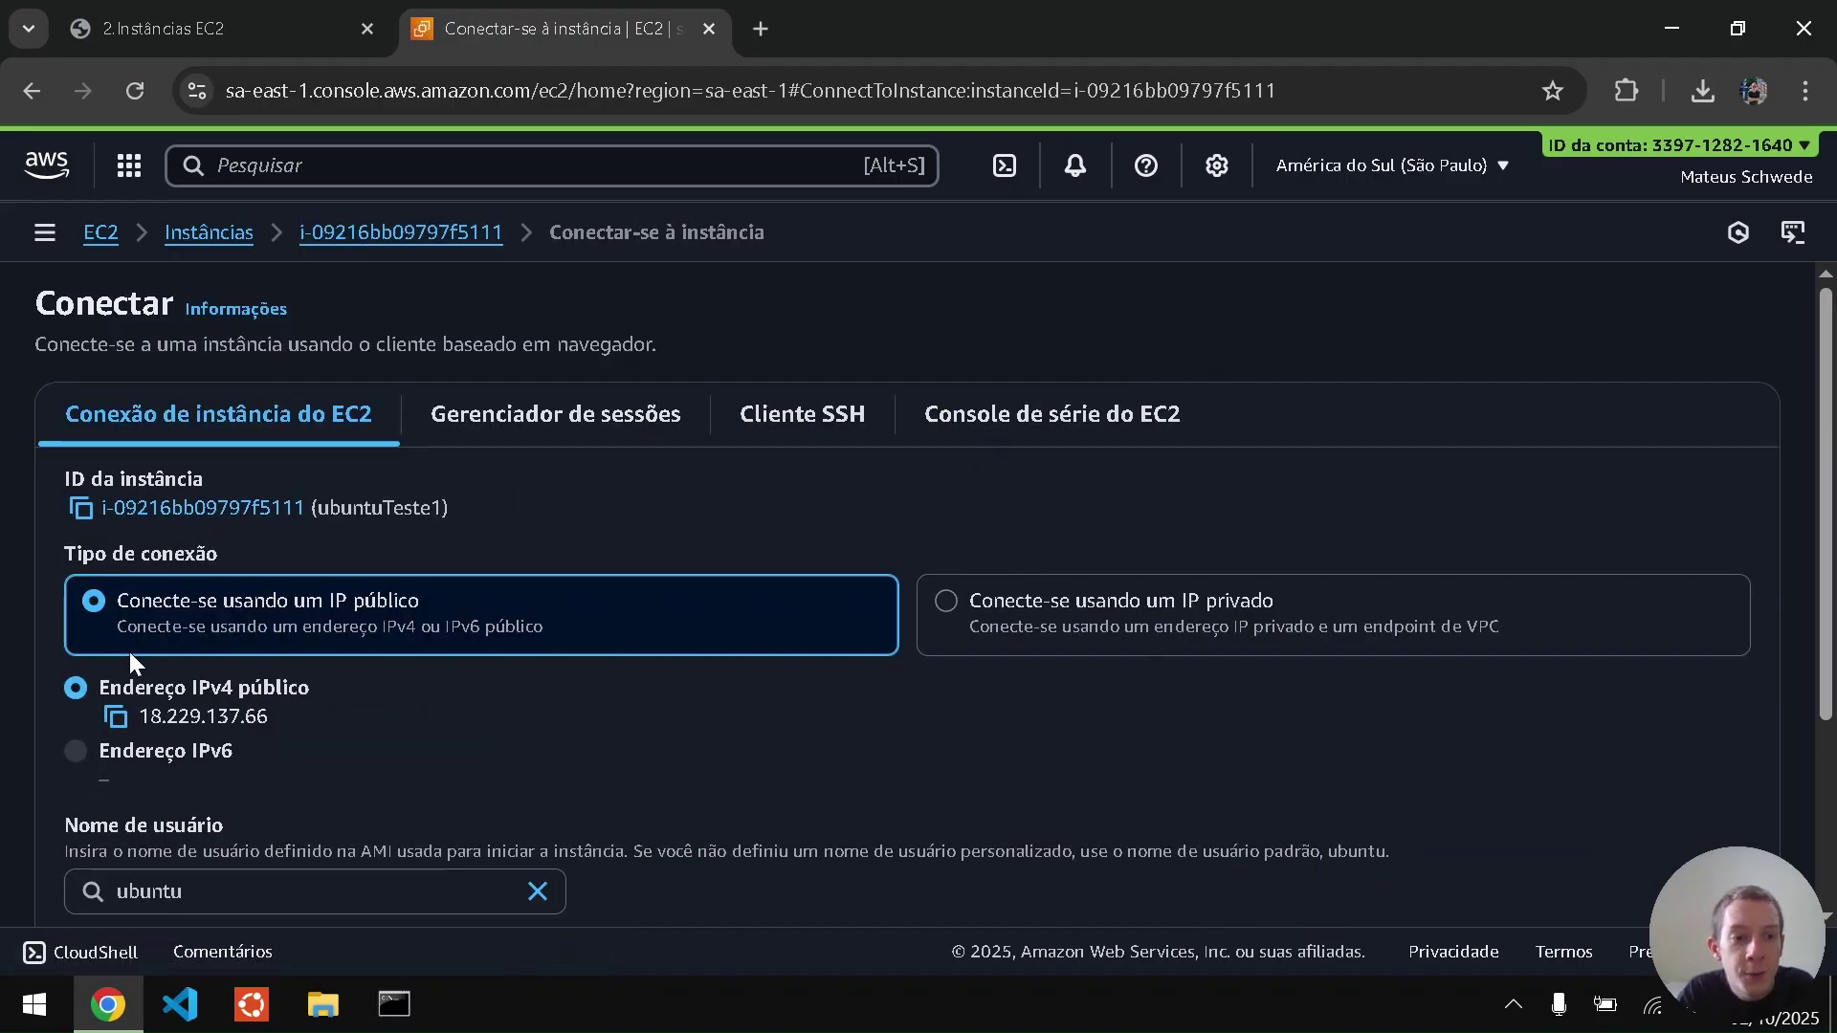
pyautogui.scroll(-2, 9, 641)
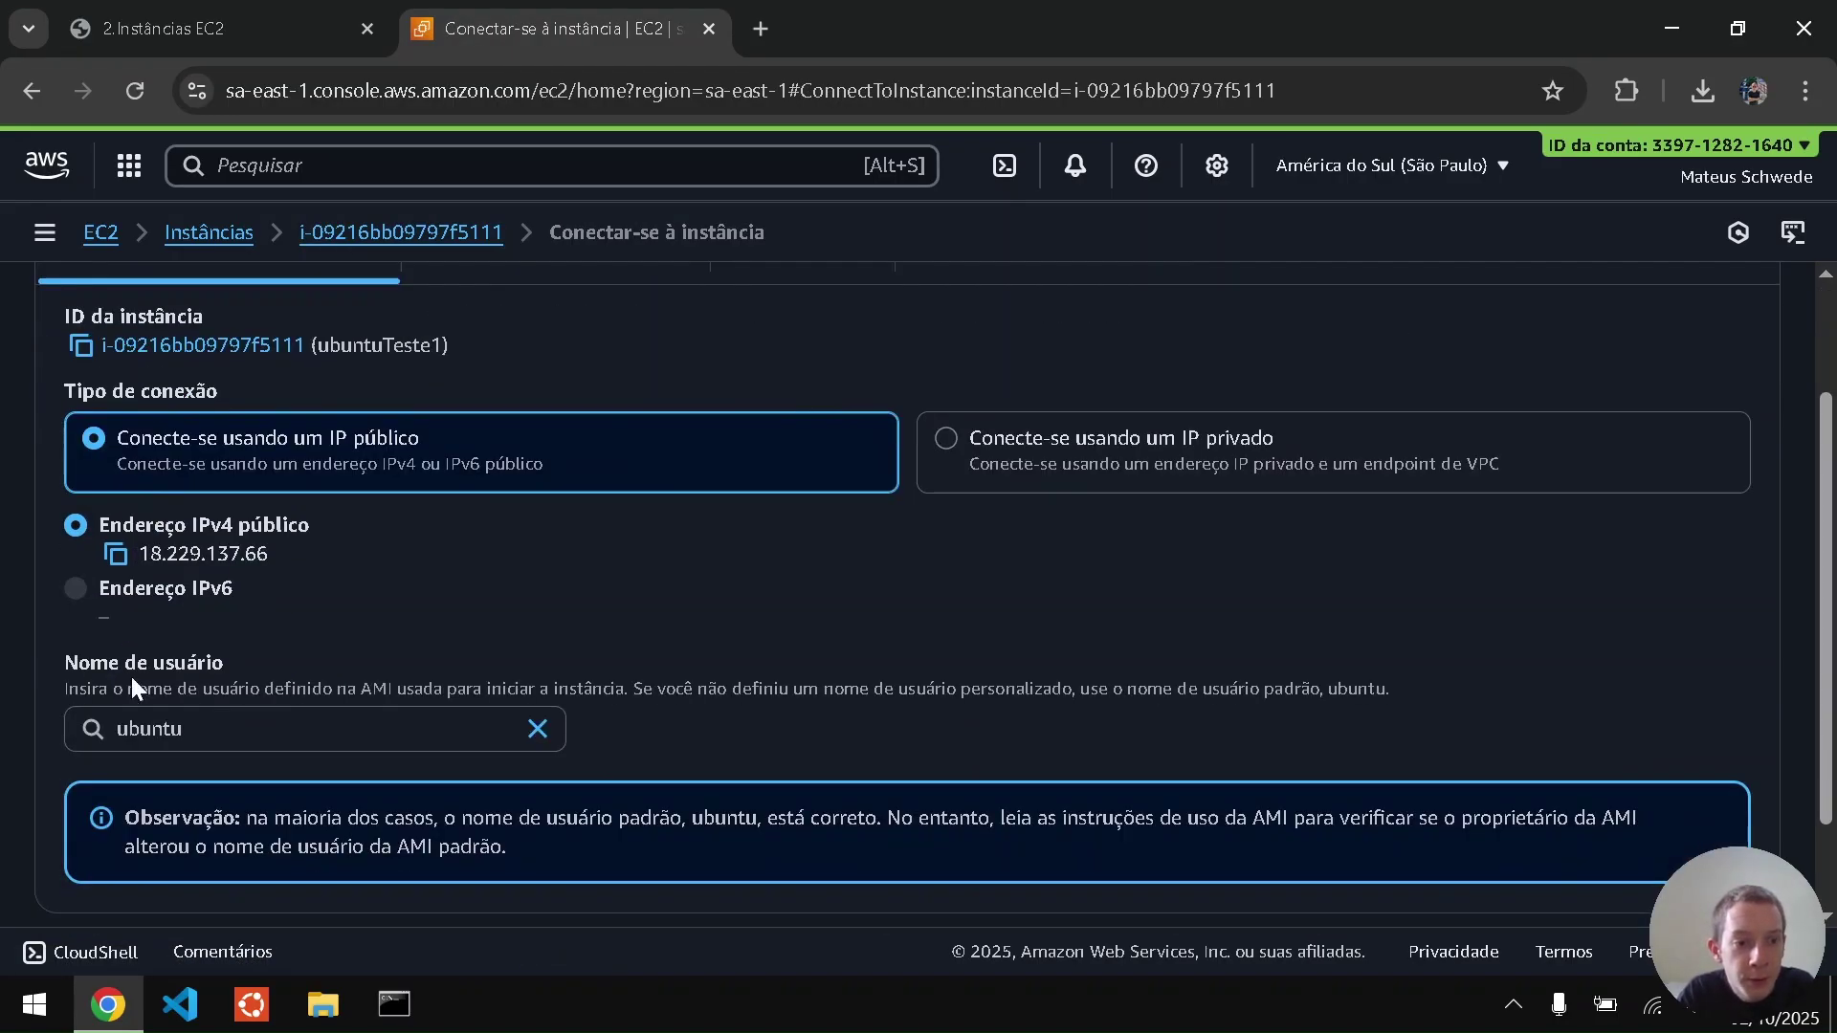
pyautogui.scroll(-2, 31, 760)
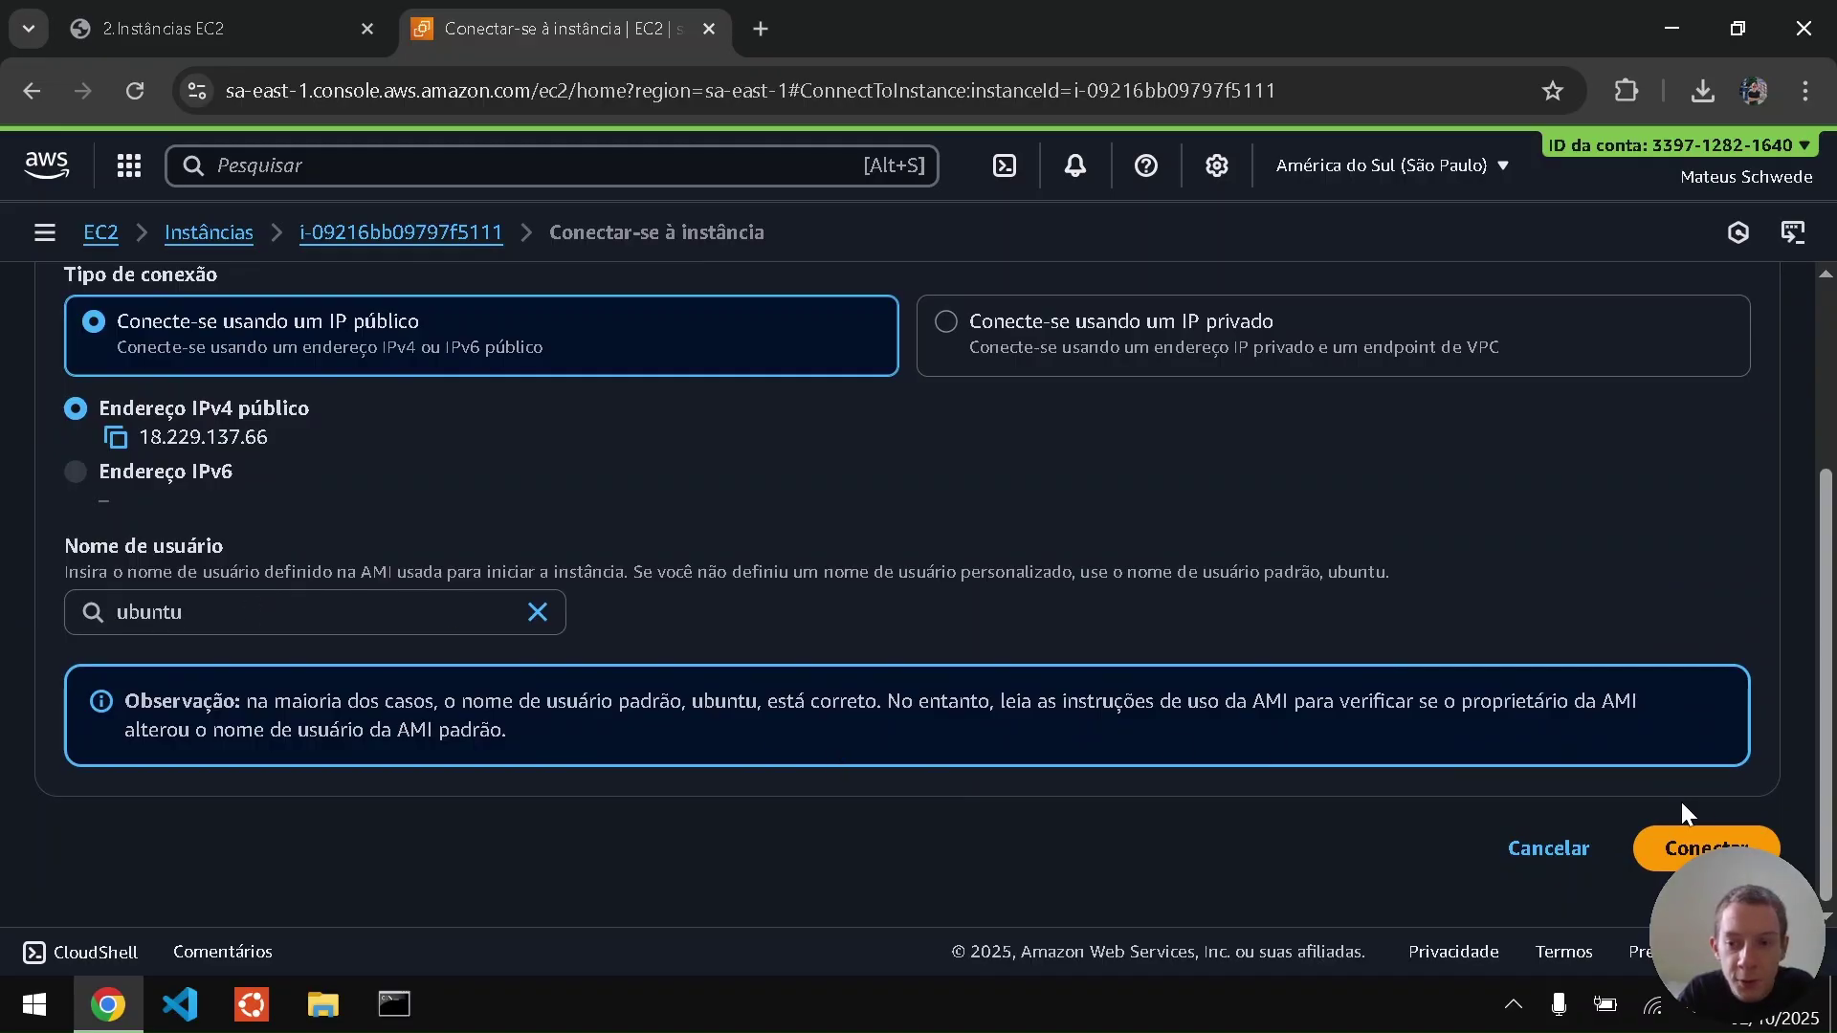
pyautogui.click(1684, 846)
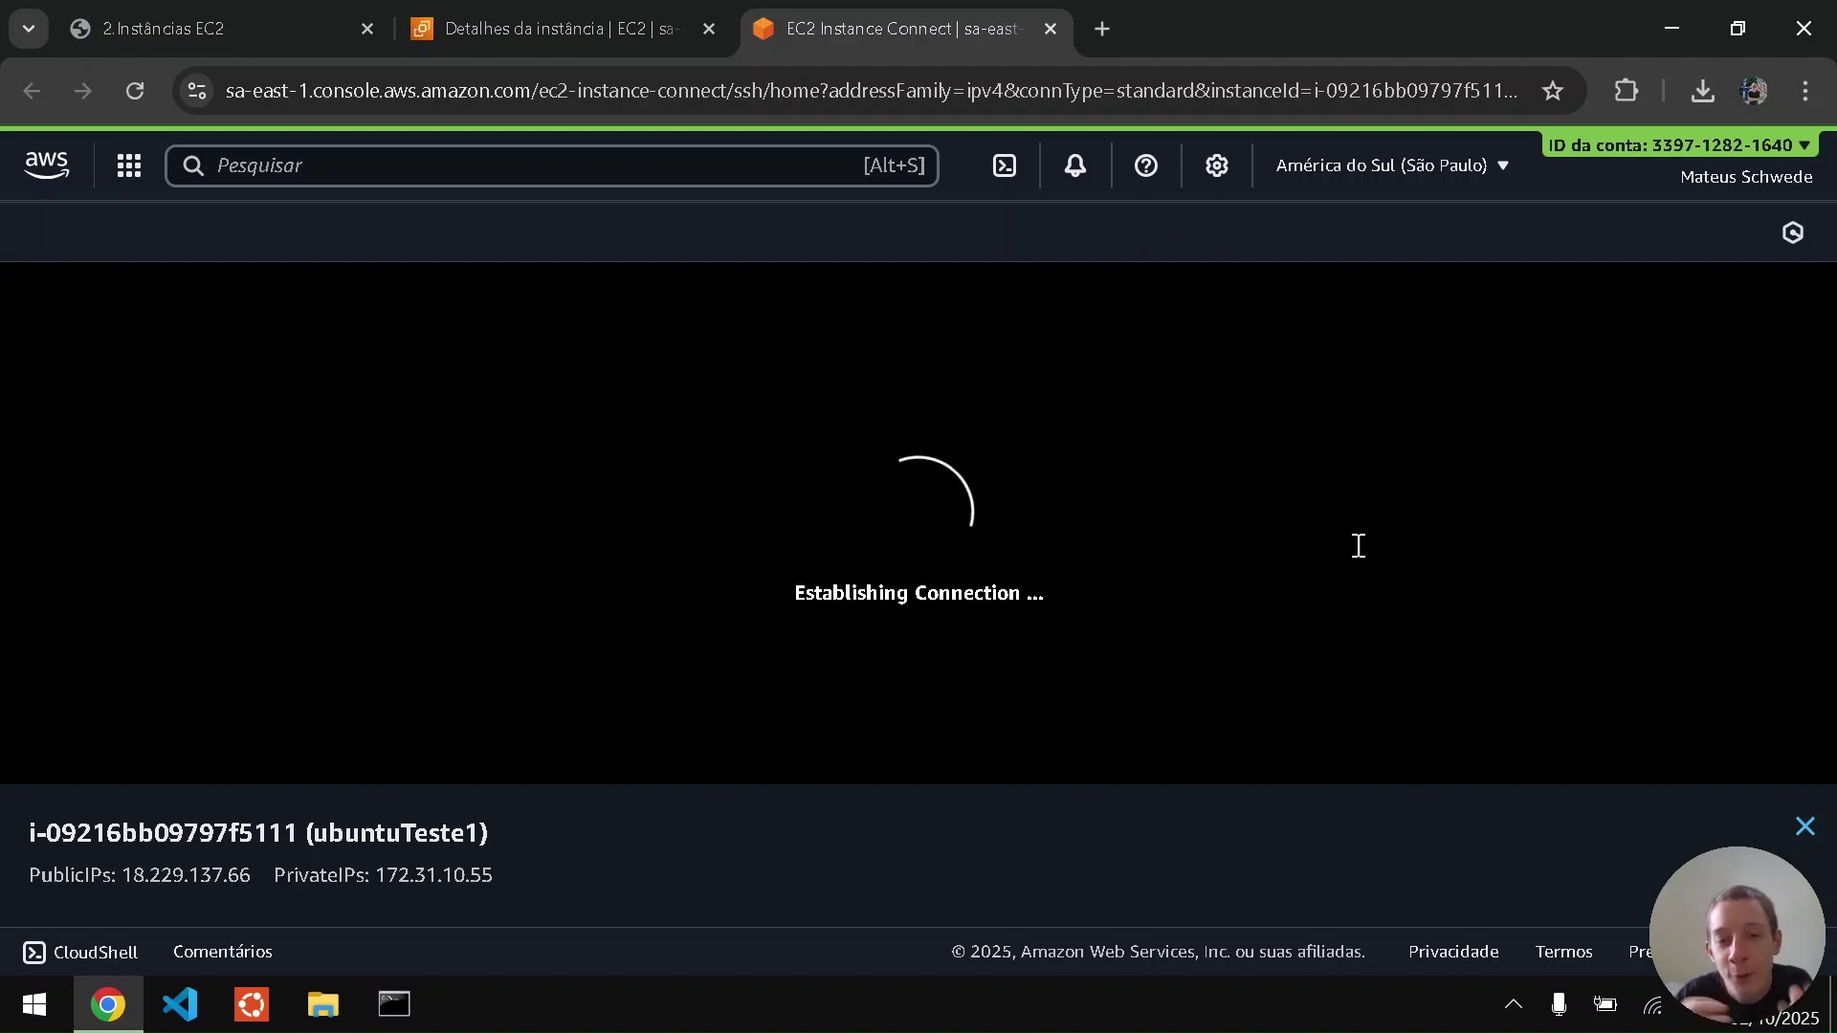
# - Close the connection information bar and list the logged-in users with the w command in a cleared terminal
pyautogui.click(1802, 829)
pyautogui.hotkey('ctrl', 'l')
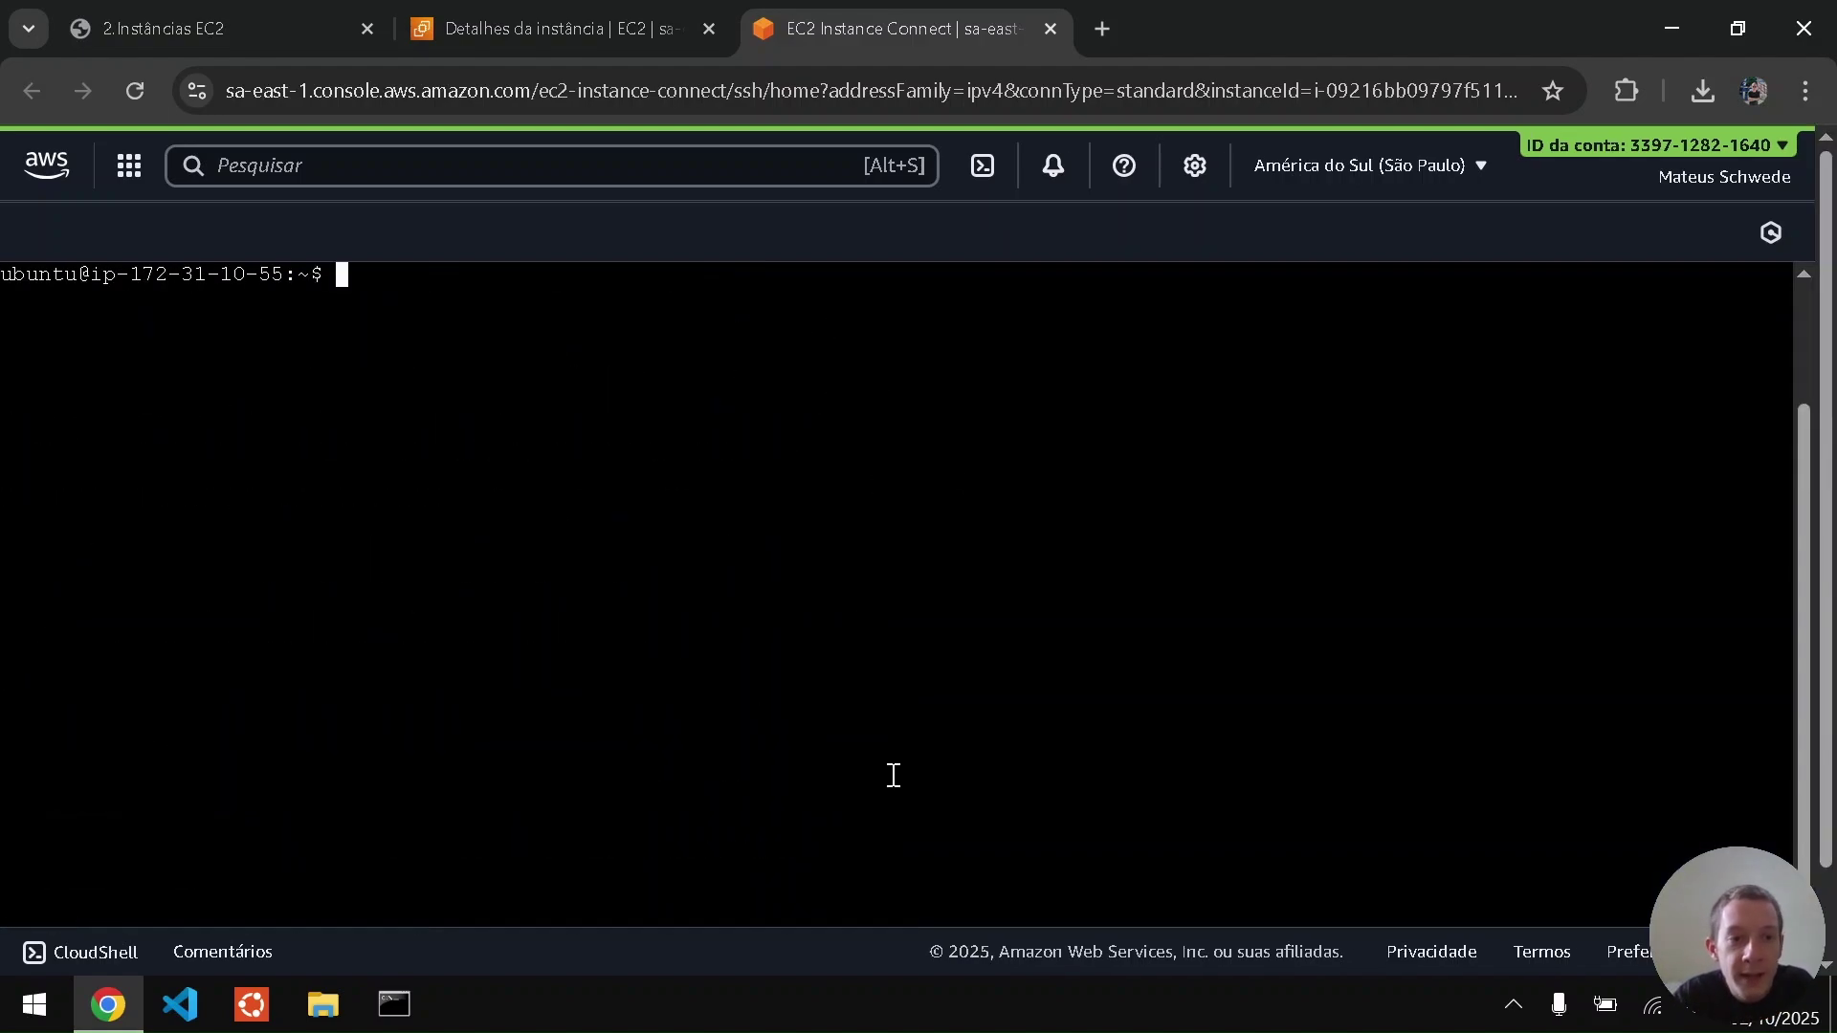
pyautogui.write('c')
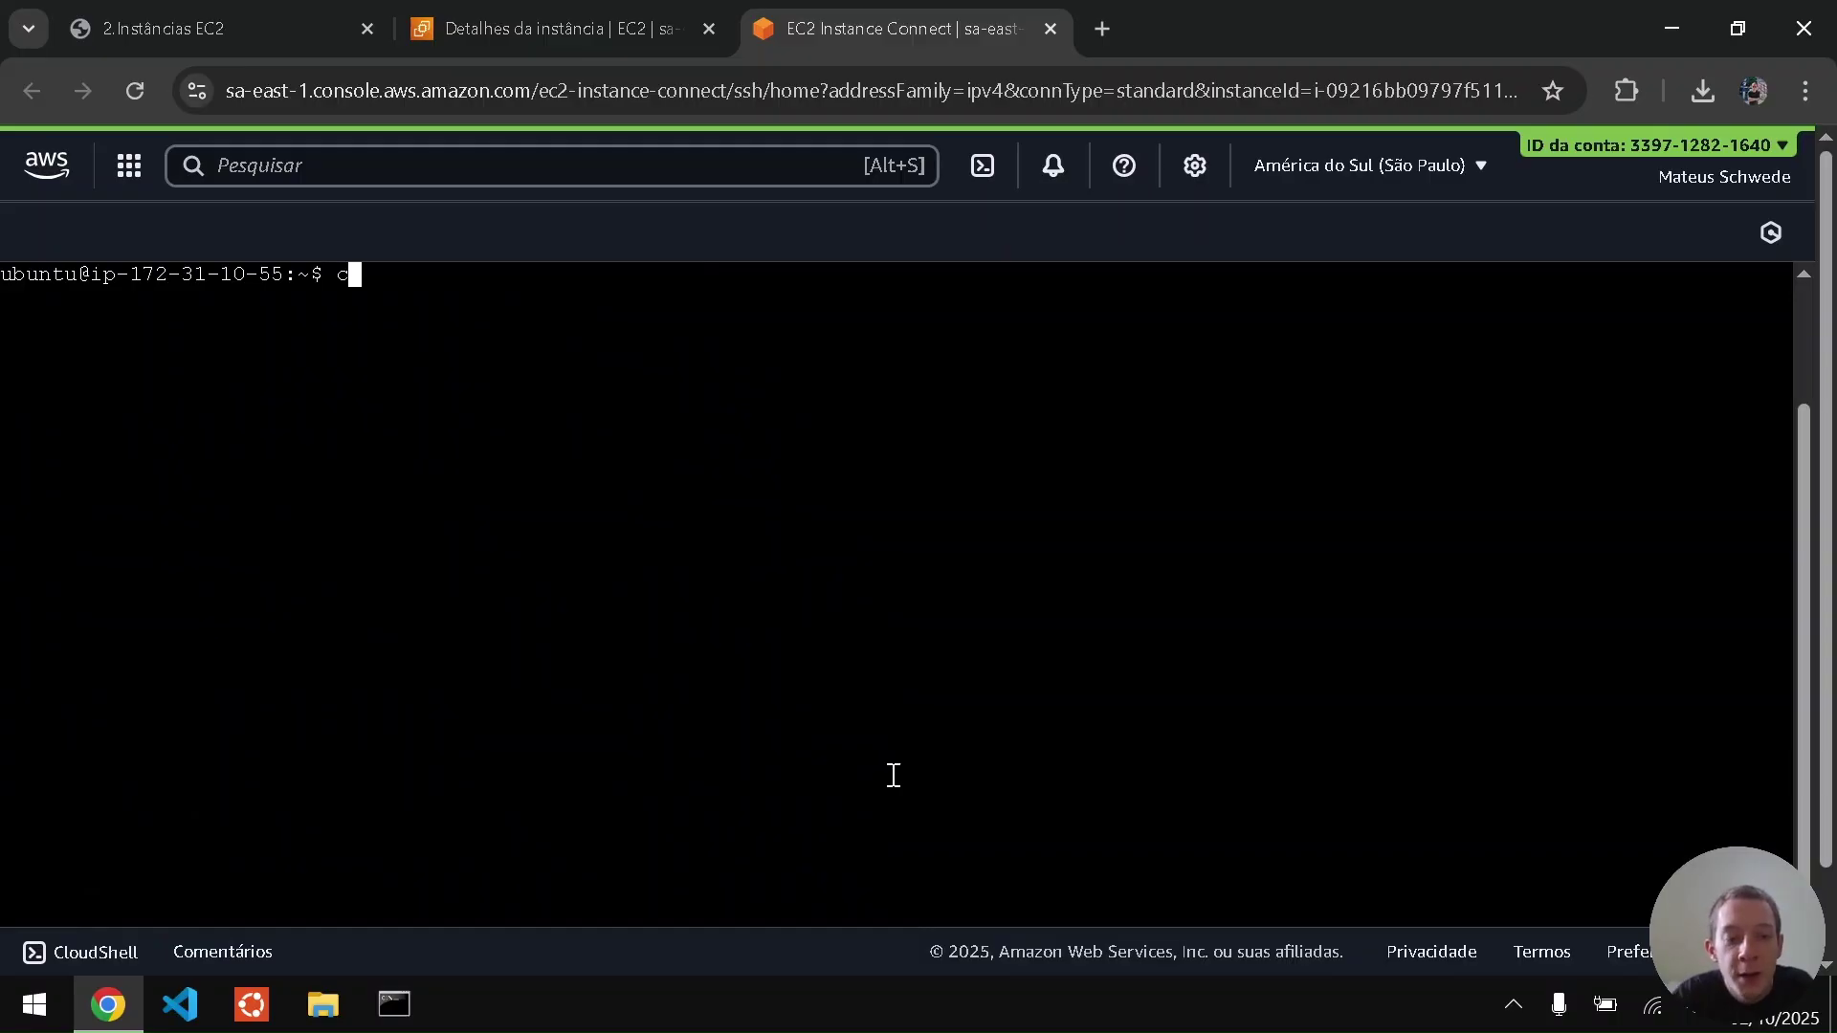
pyautogui.write('at')
pyautogui.press('BackSpace')
pyautogui.press('BackSpace')
pyautogui.press('BackSpace')
pyautogui.press('BackSpace')
pyautogui.write('w')
pyautogui.press('Return')
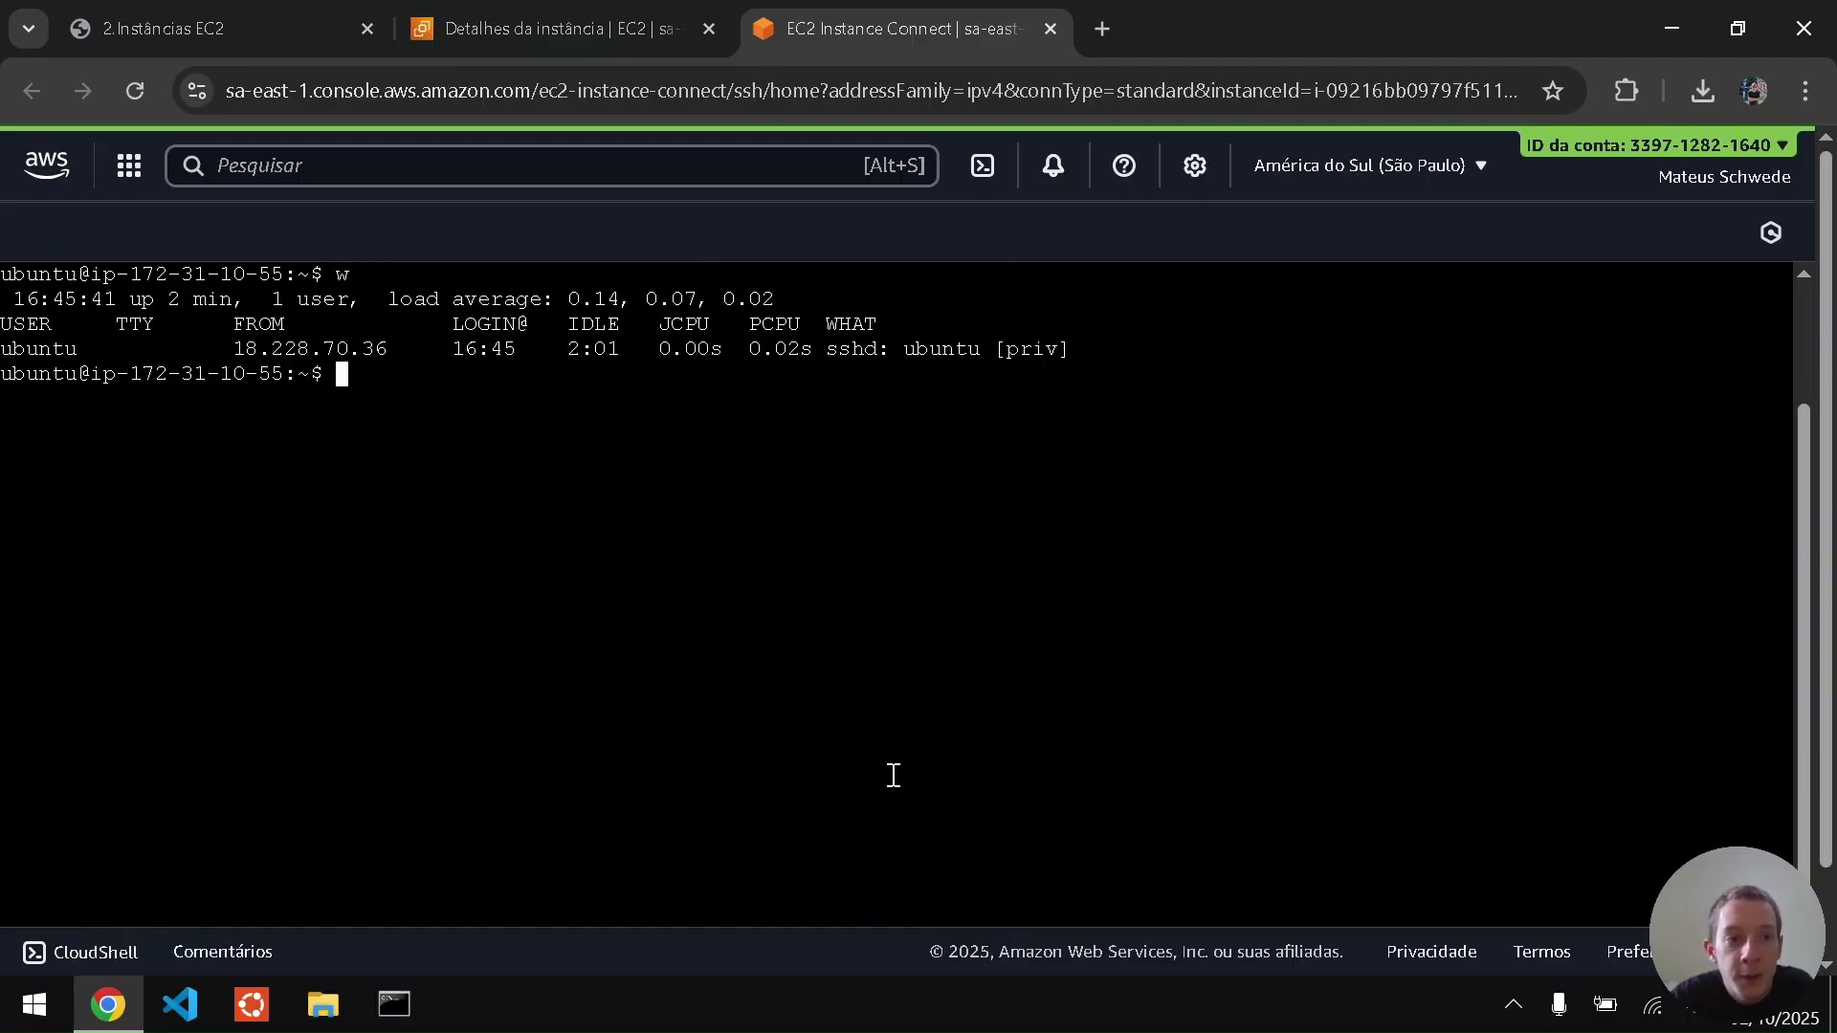
# - Show the distribution release information with cat /etc/*-release, and clear the terminal
pyautogui.write('cat ')
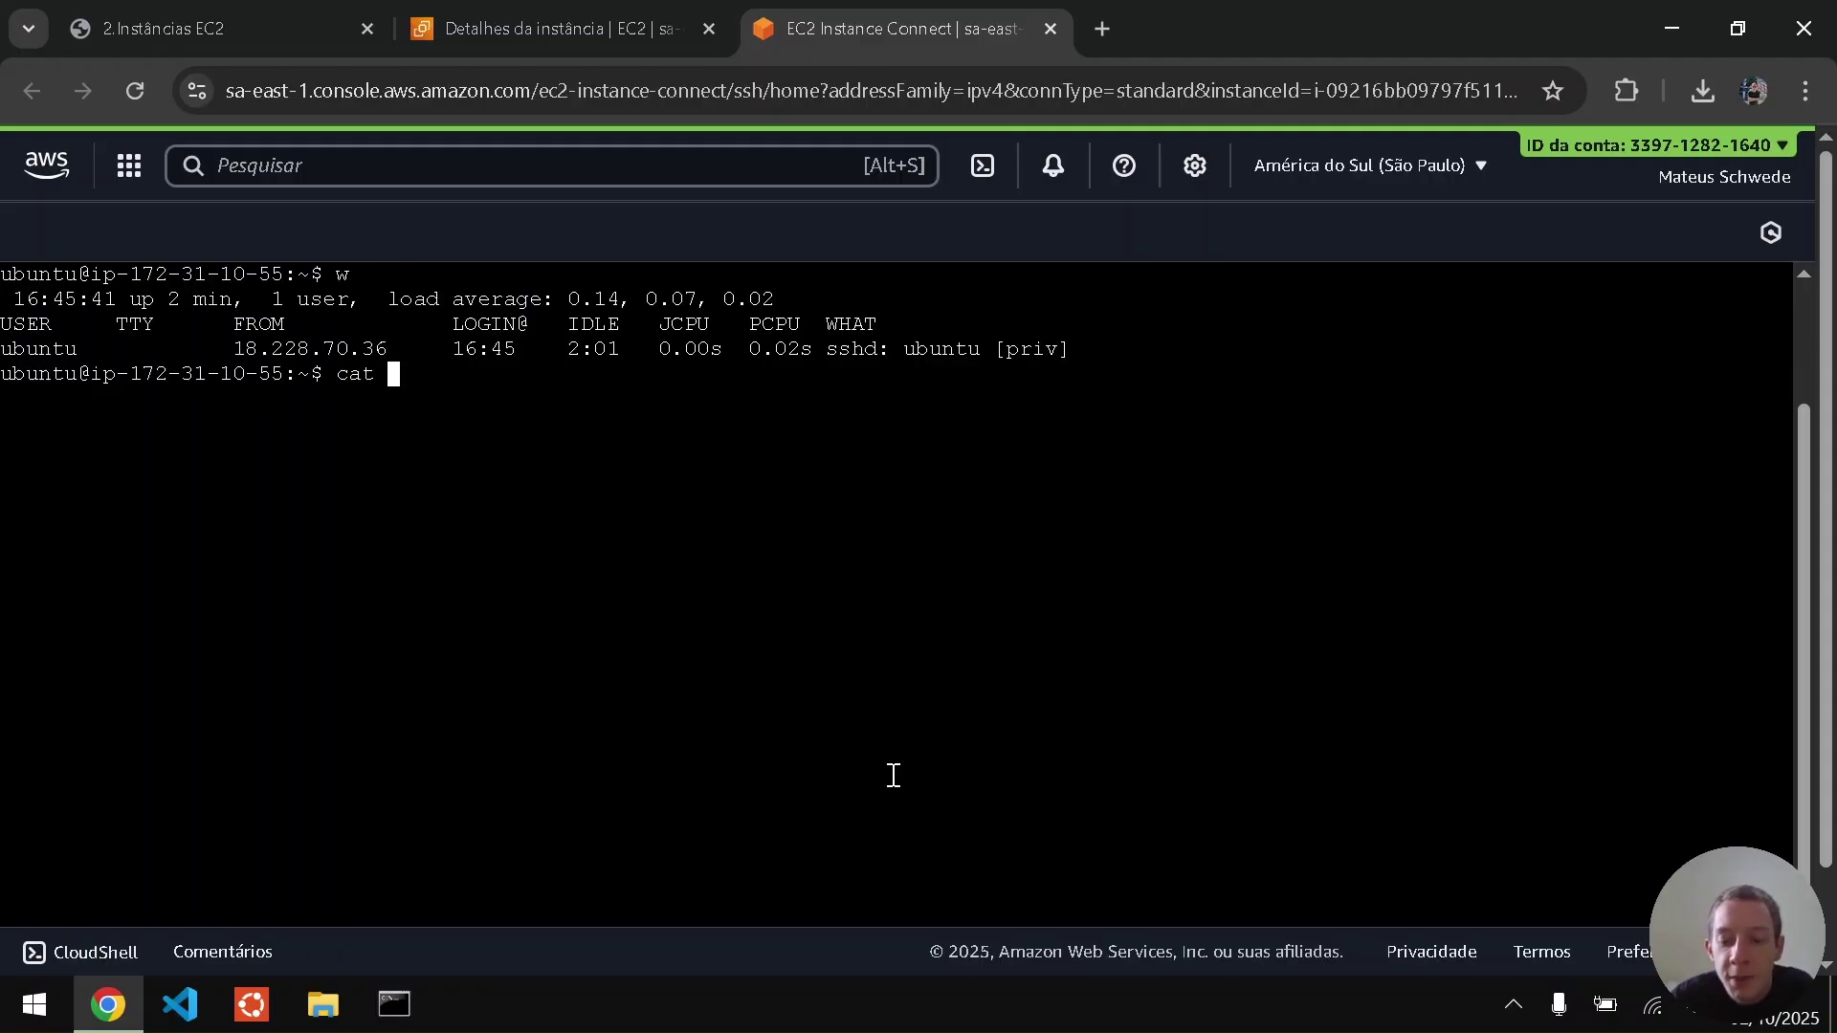
pyautogui.write('/etc/*')
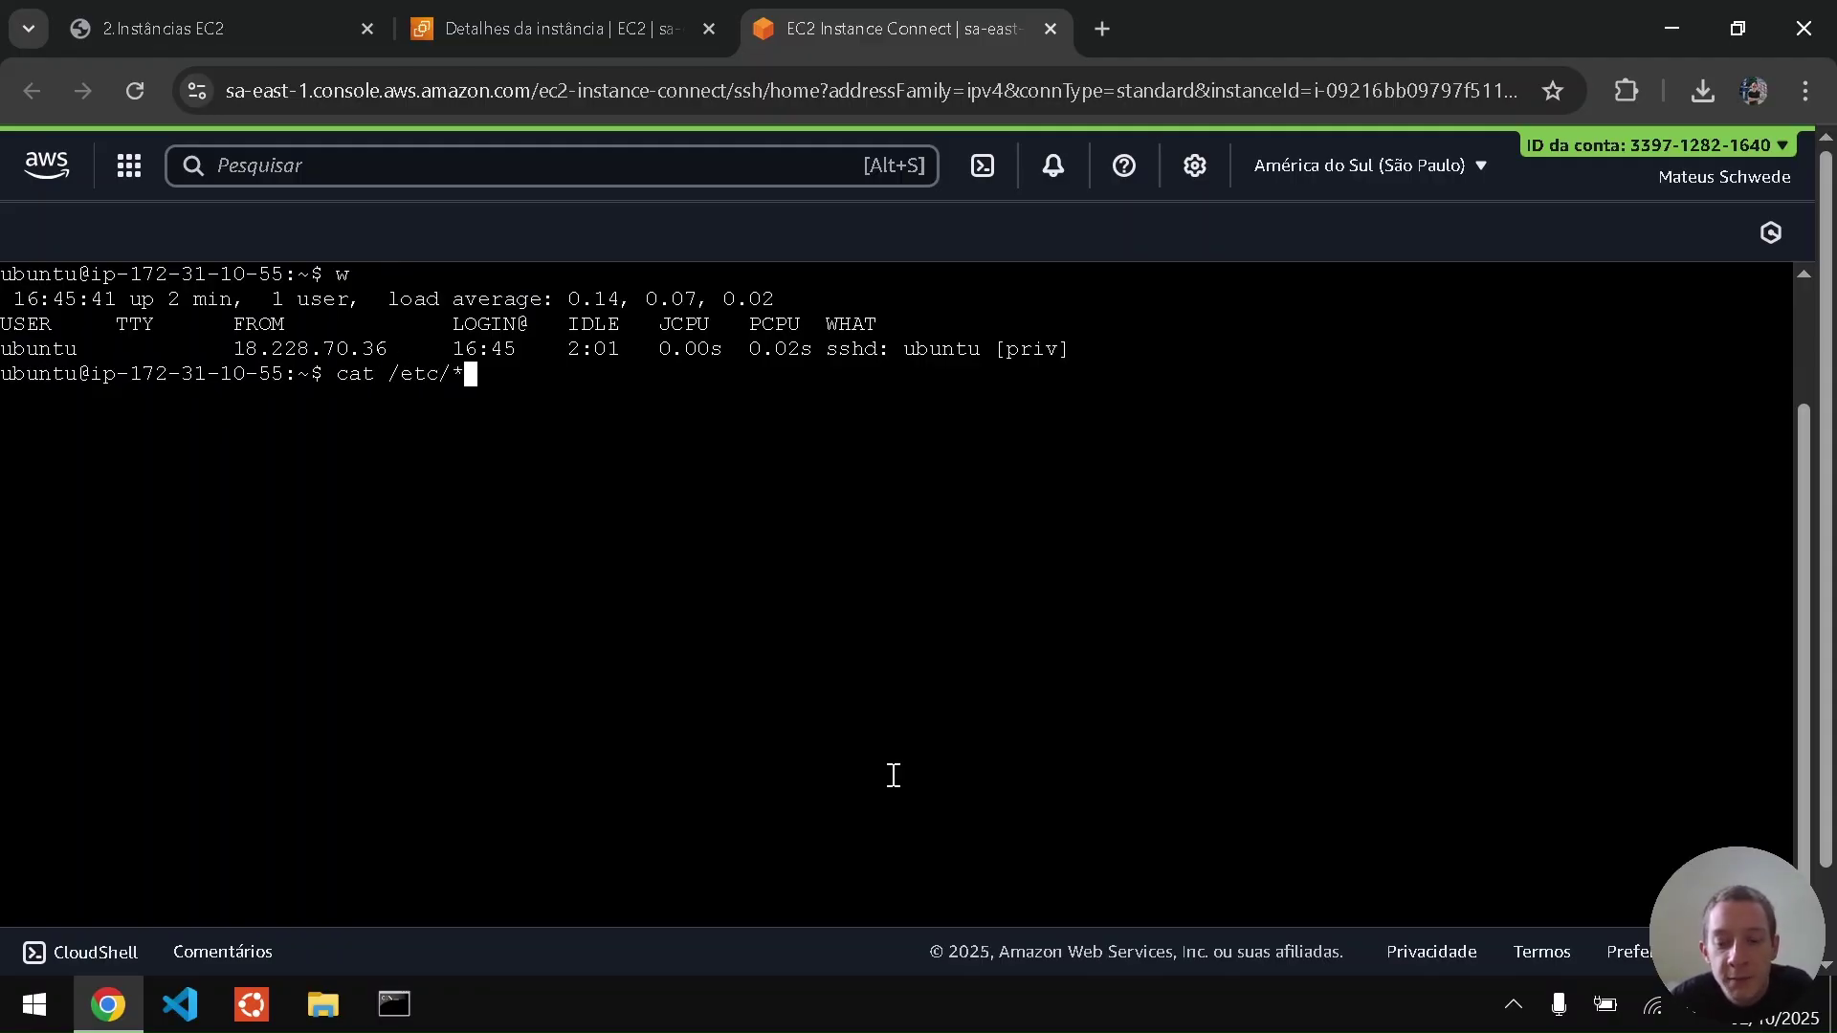
pyautogui.write('-release')
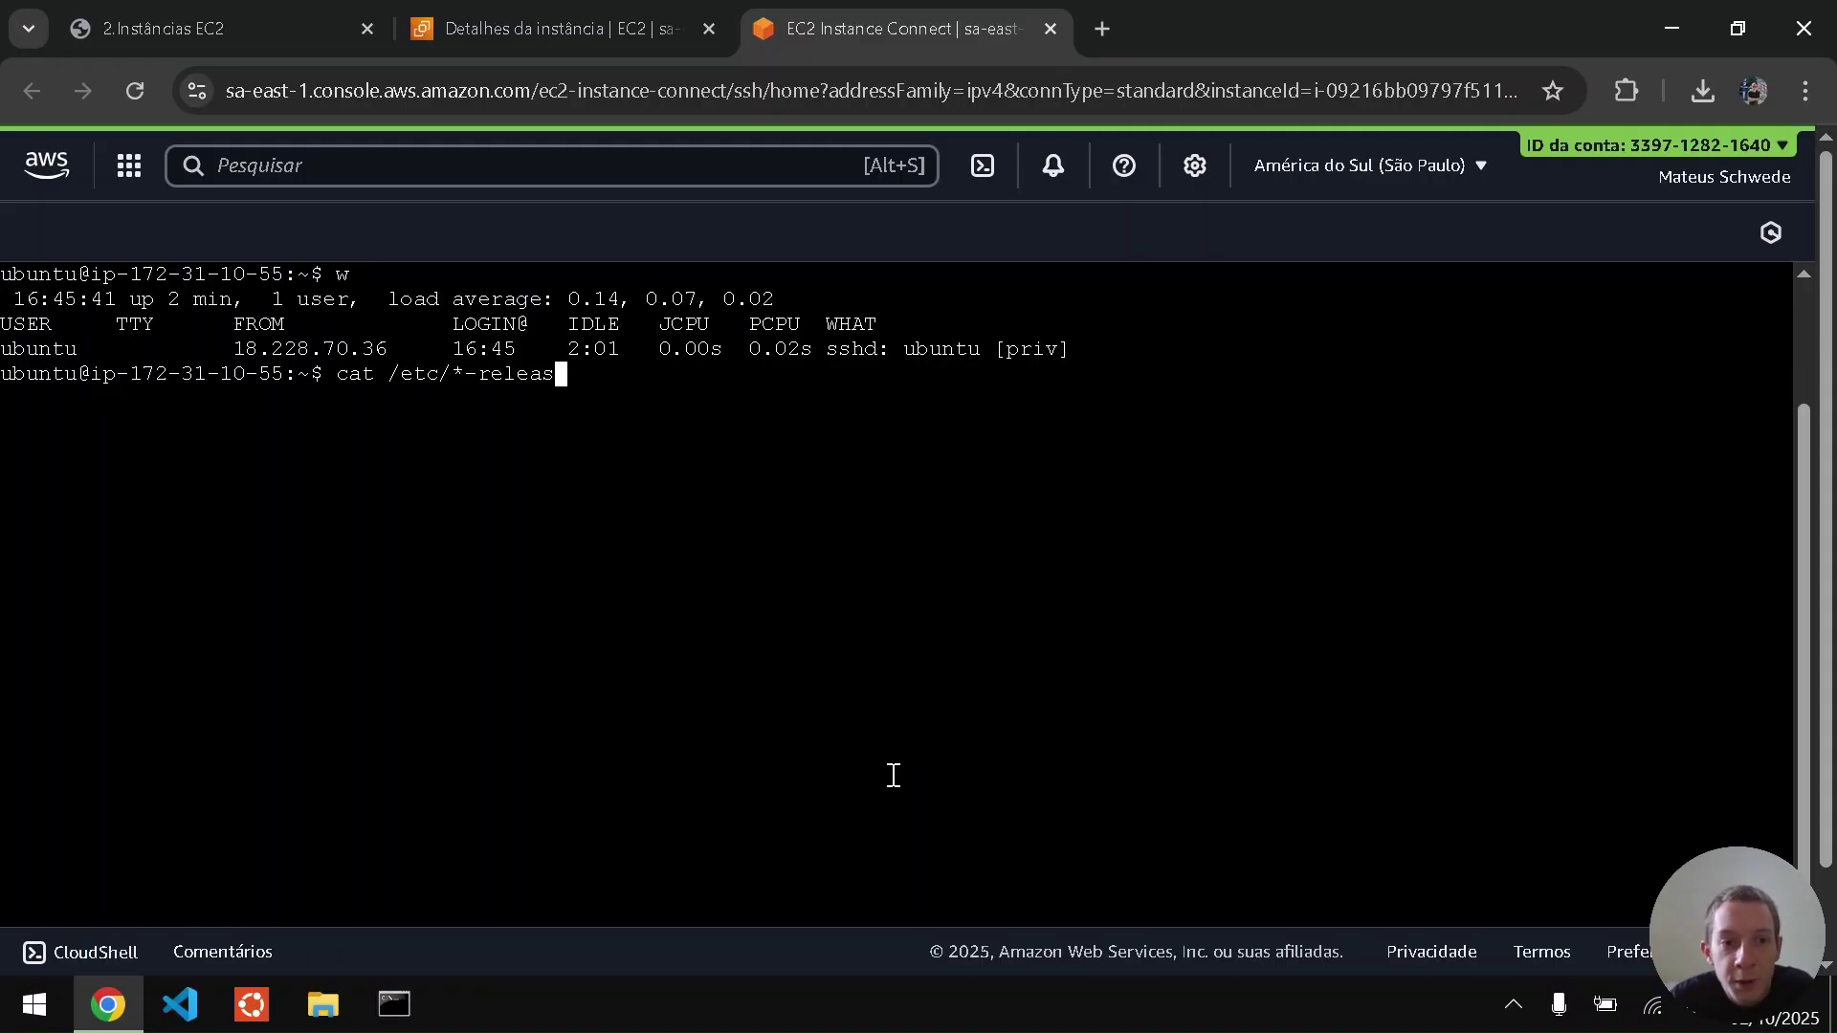
pyautogui.press('Return')
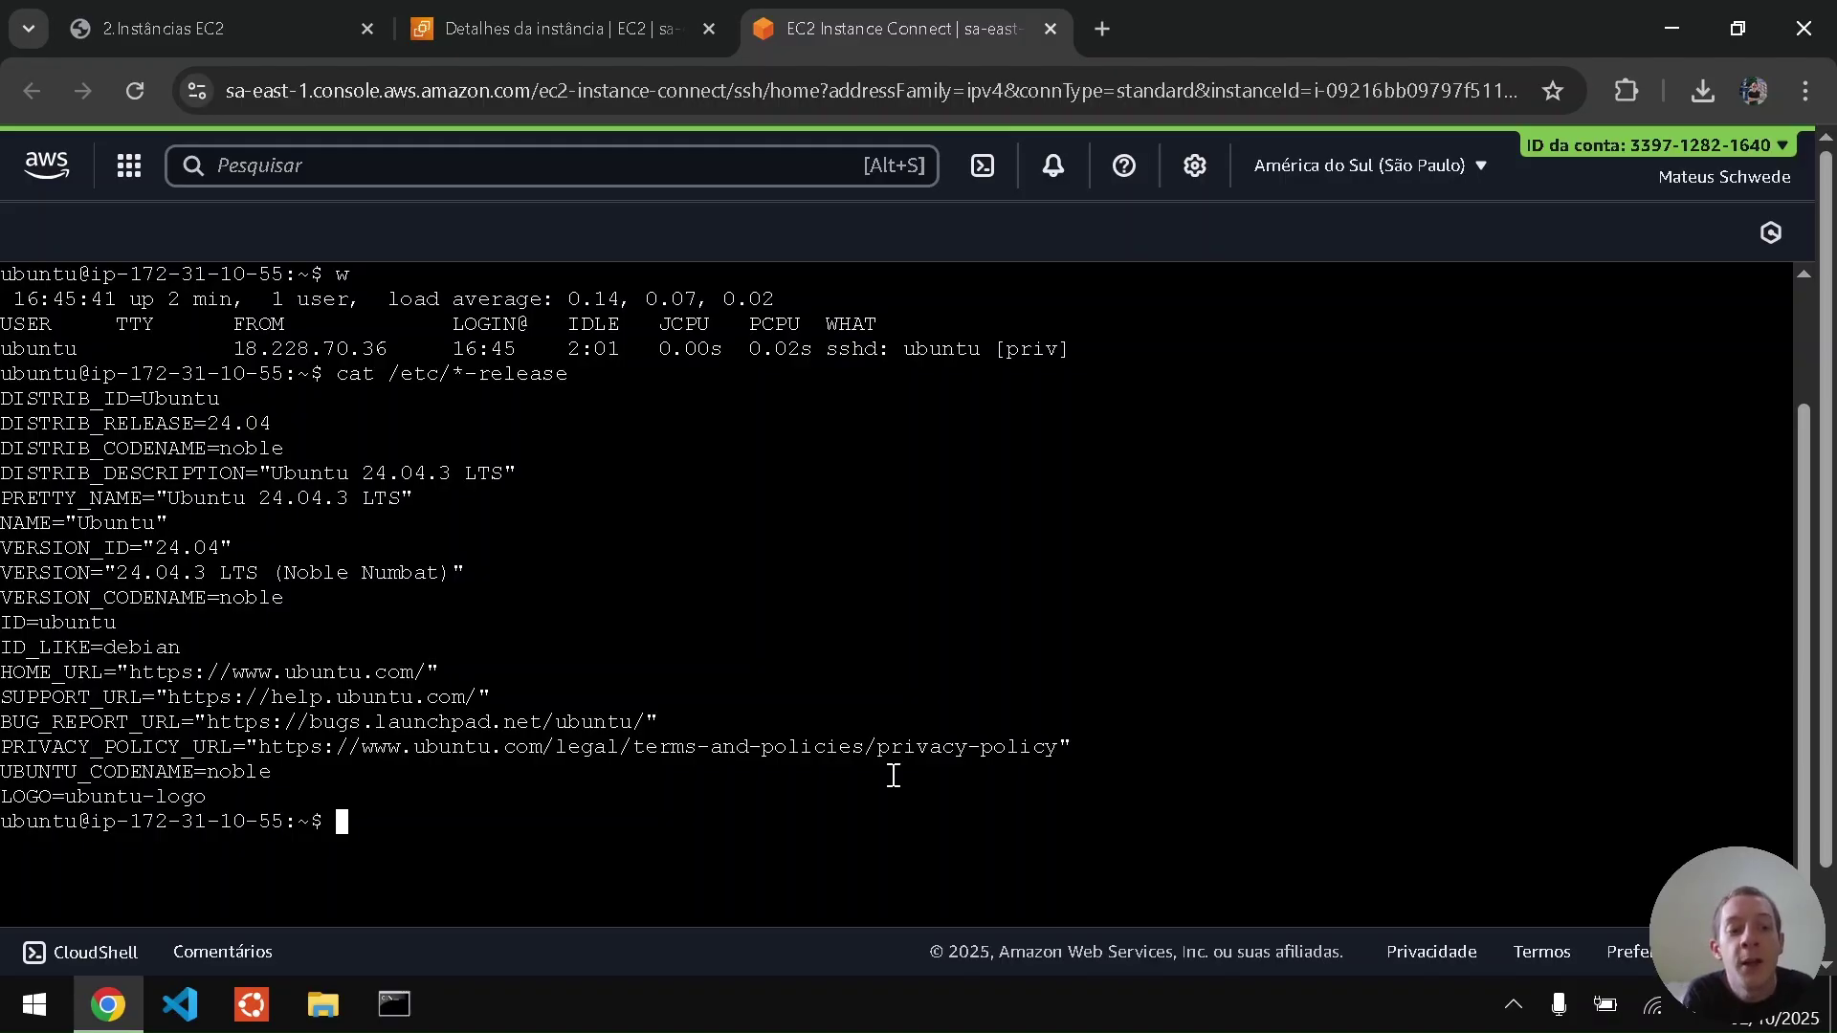
pyautogui.hotkey('ctrl', 'l')
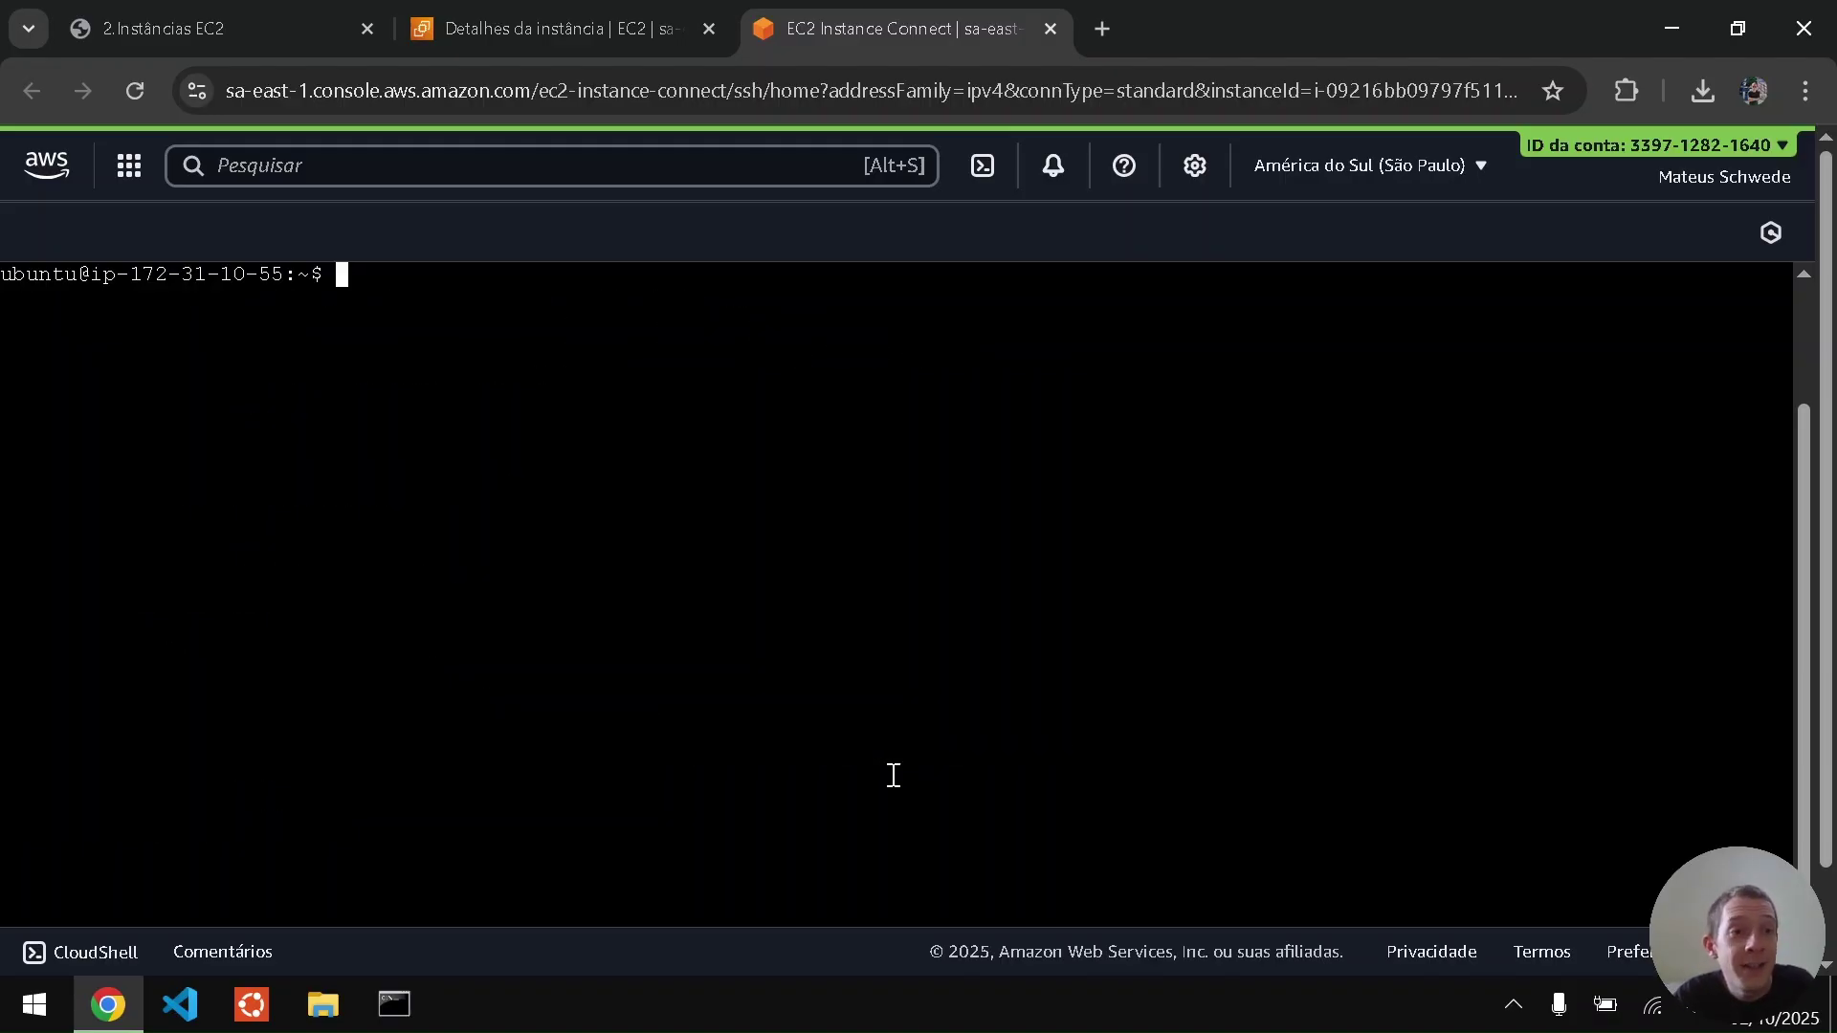
pyautogui.hotkey('ctrl', 'Tab')
pyautogui.hotkey('ctrl', 'Tab')
pyautogui.hotkey('ctrl', 'Tab')
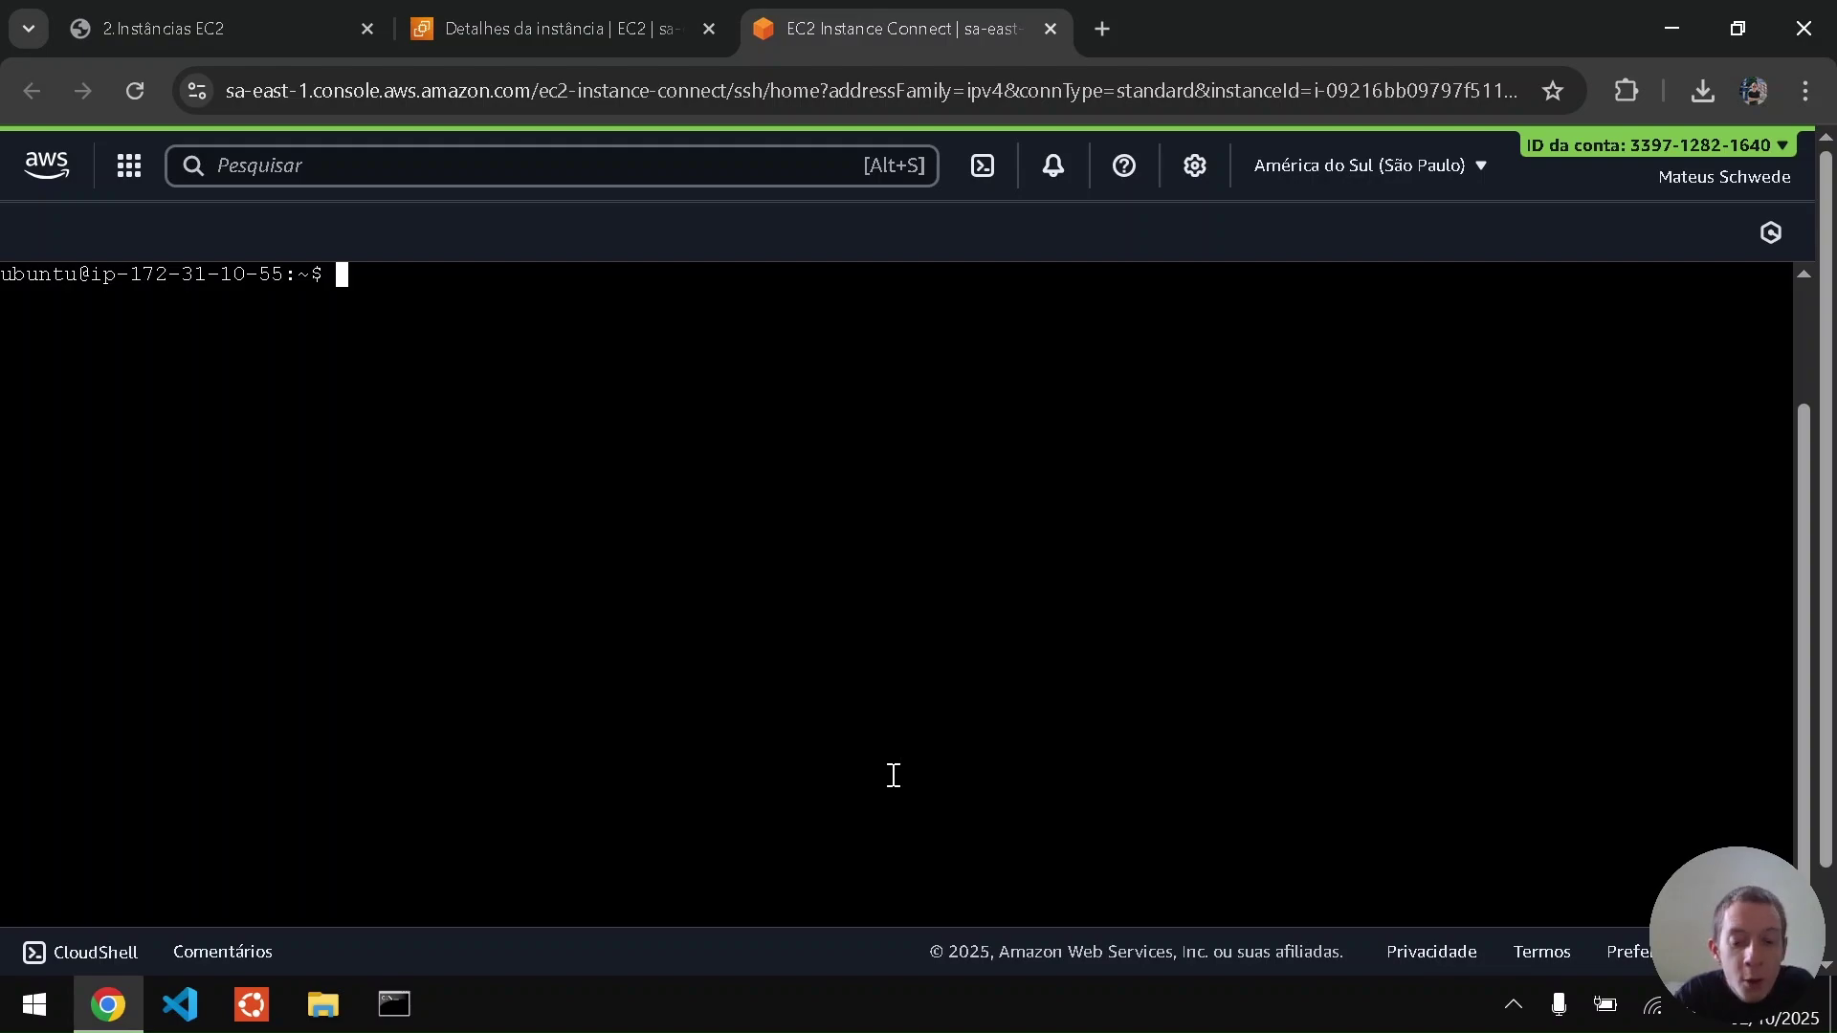
# - Clear the instance's terminal with the clear command
pyautogui.scroll(5, 892, 775)
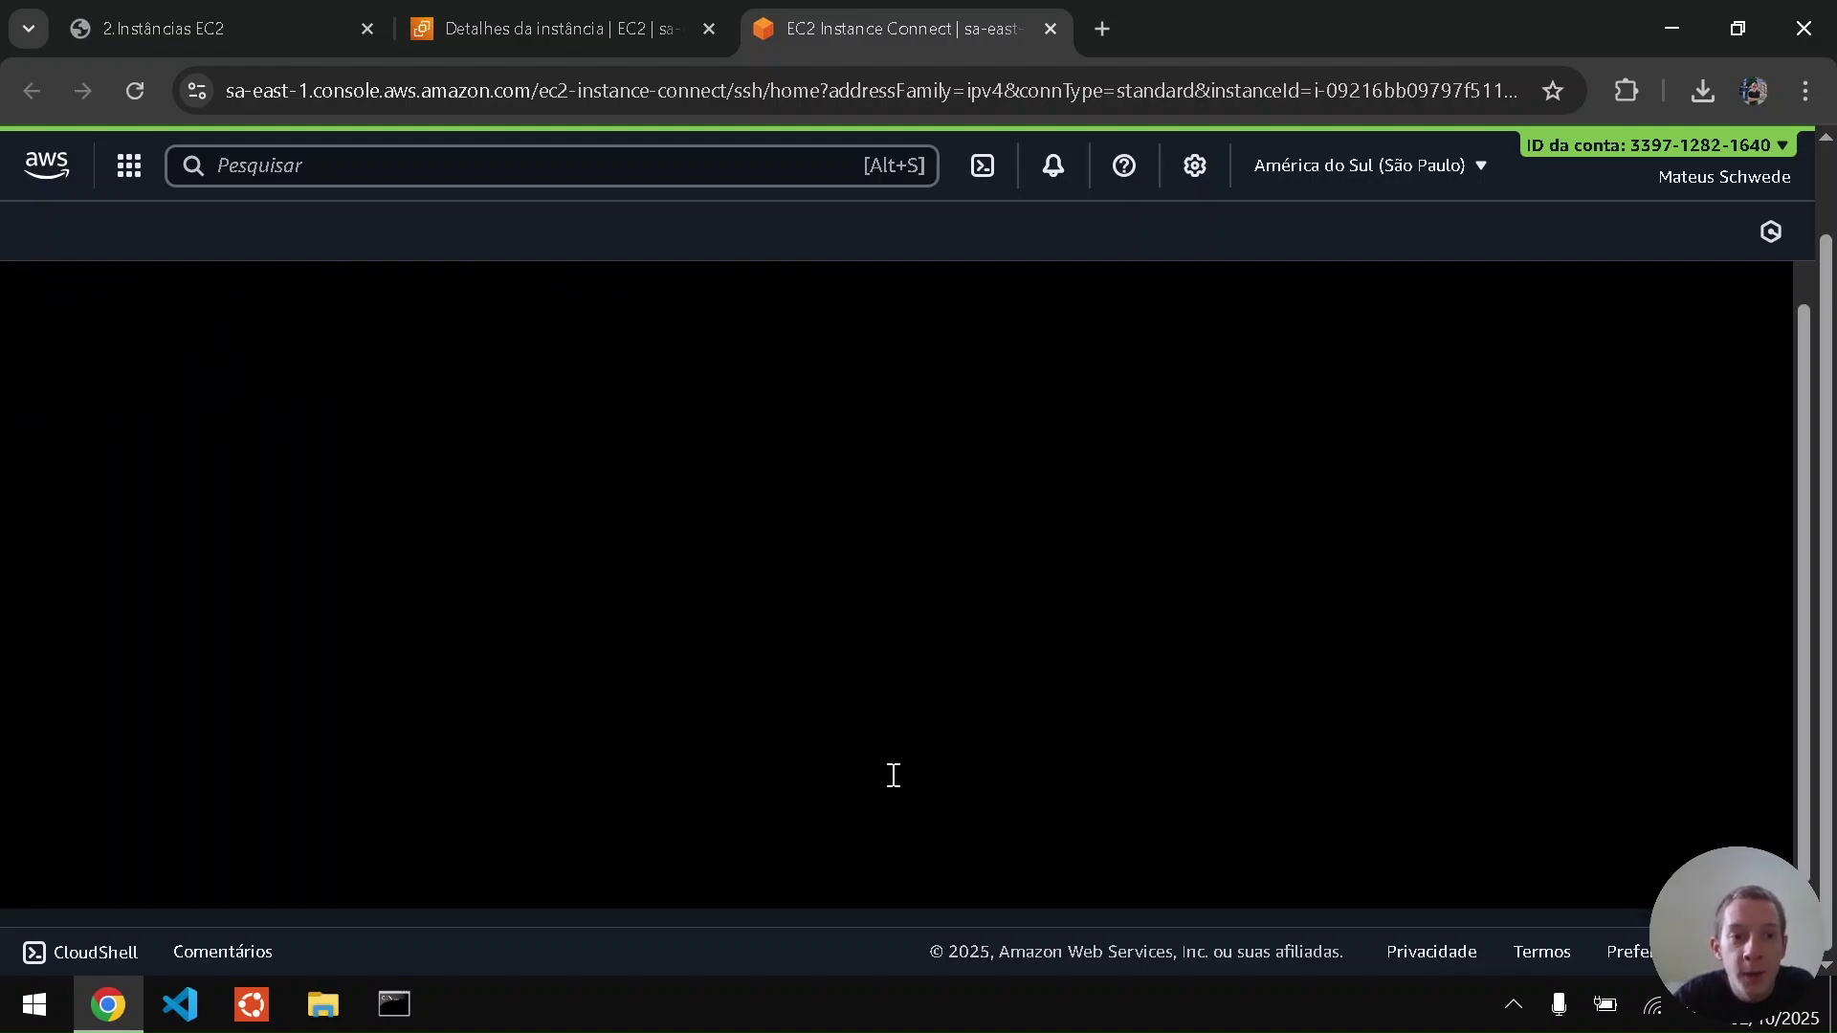
pyautogui.scroll(-5, 892, 775)
pyautogui.write('clear')
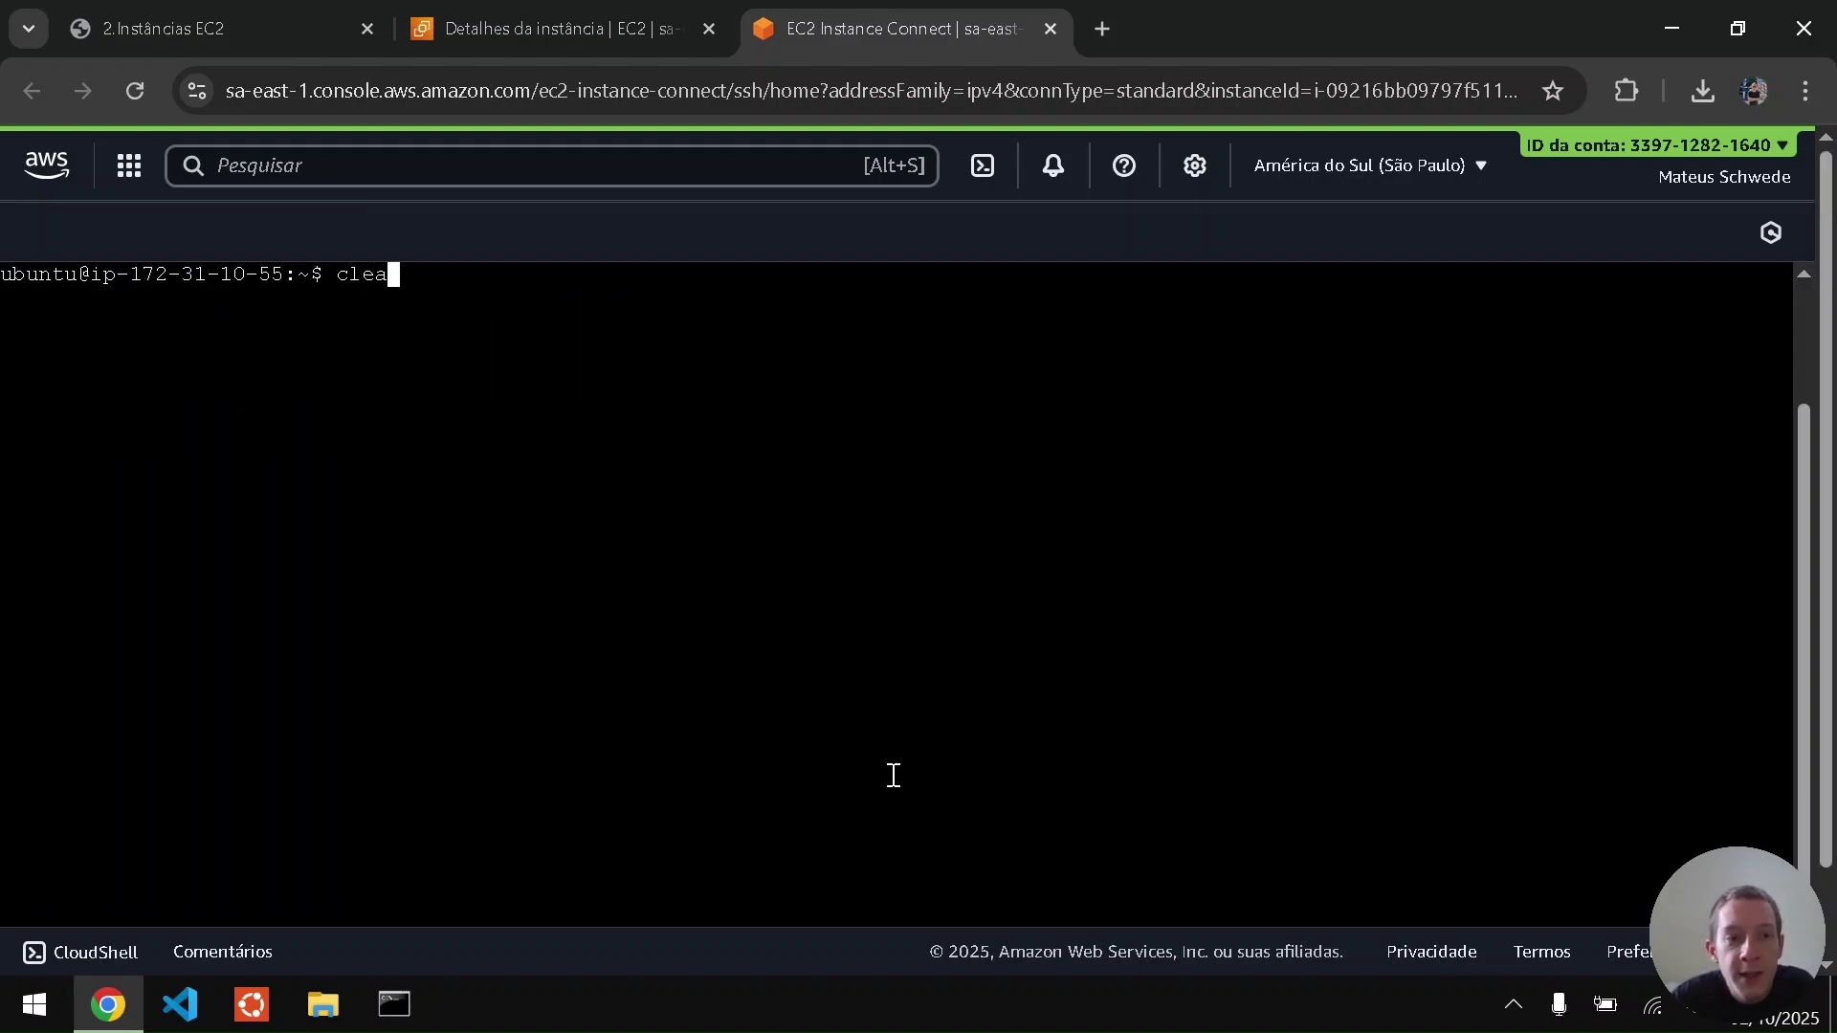
pyautogui.press('Return')
# - Copy the command from the PDF's "Instalar nginx em EC2" page and run it in the terminal to install and enable nginx and switch to root
pyautogui.hotkey('ctrl', '1')
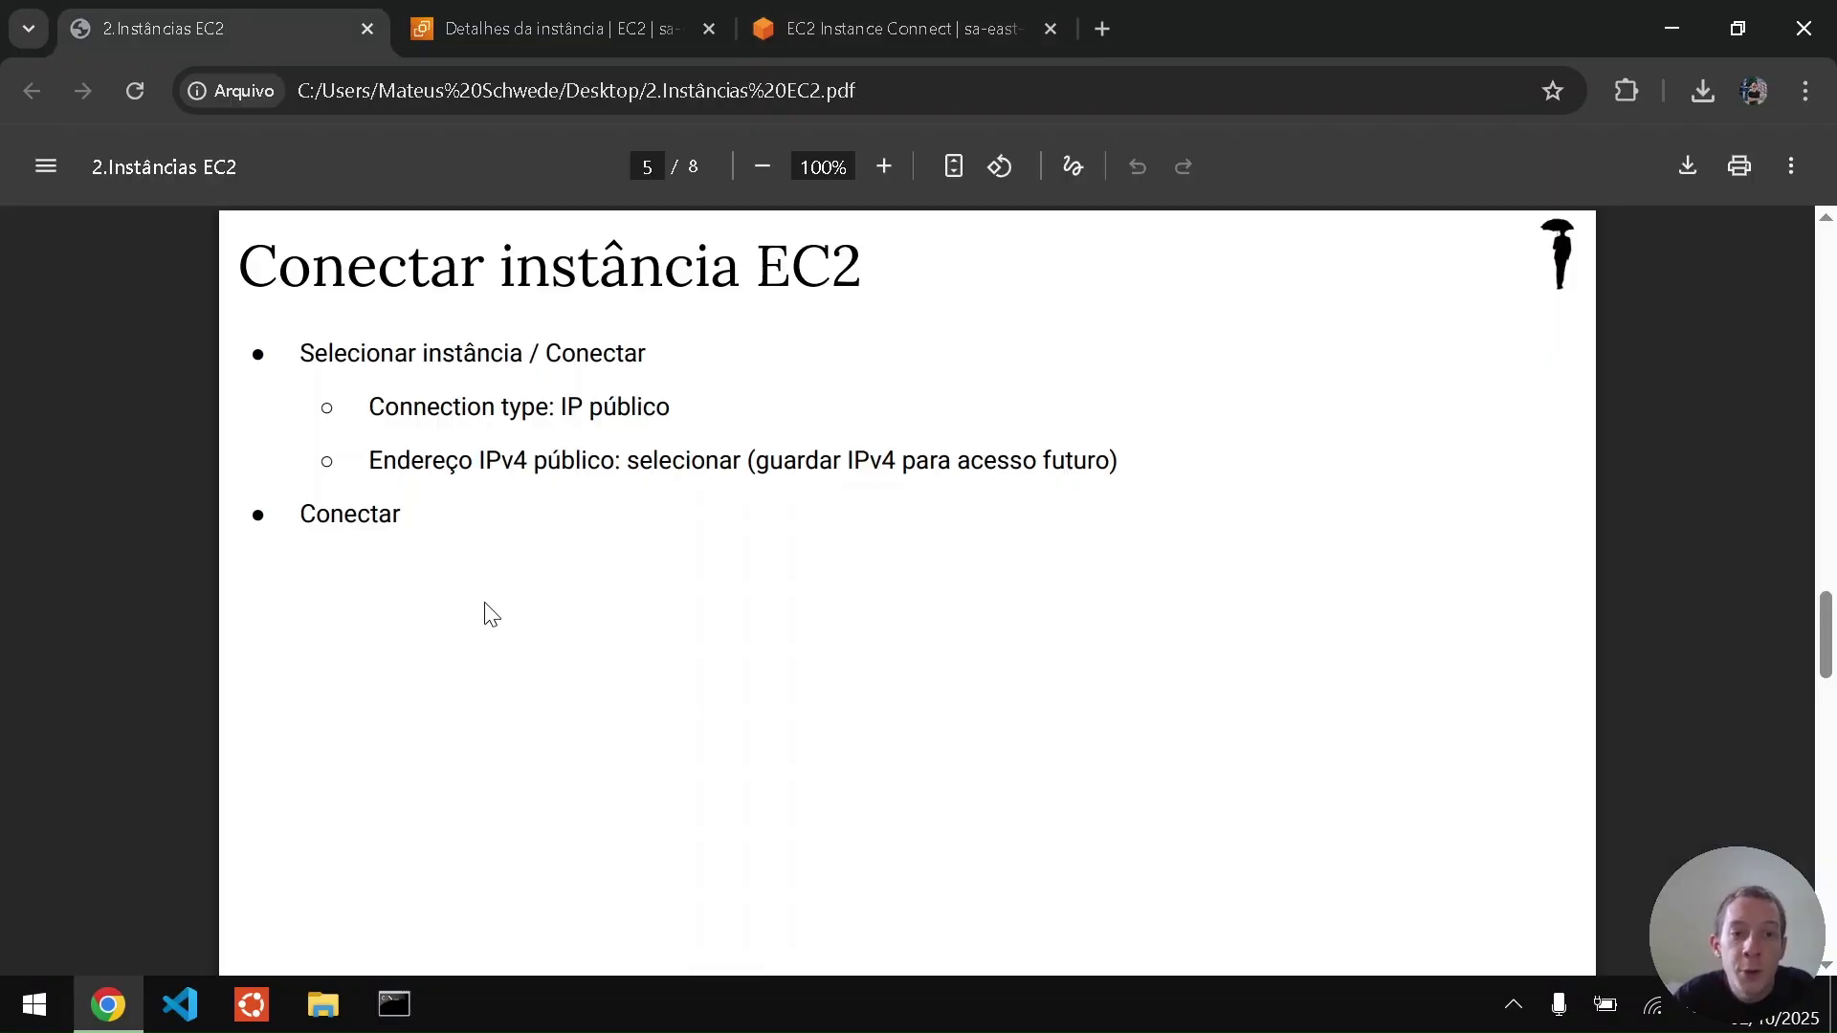
pyautogui.press('Right')
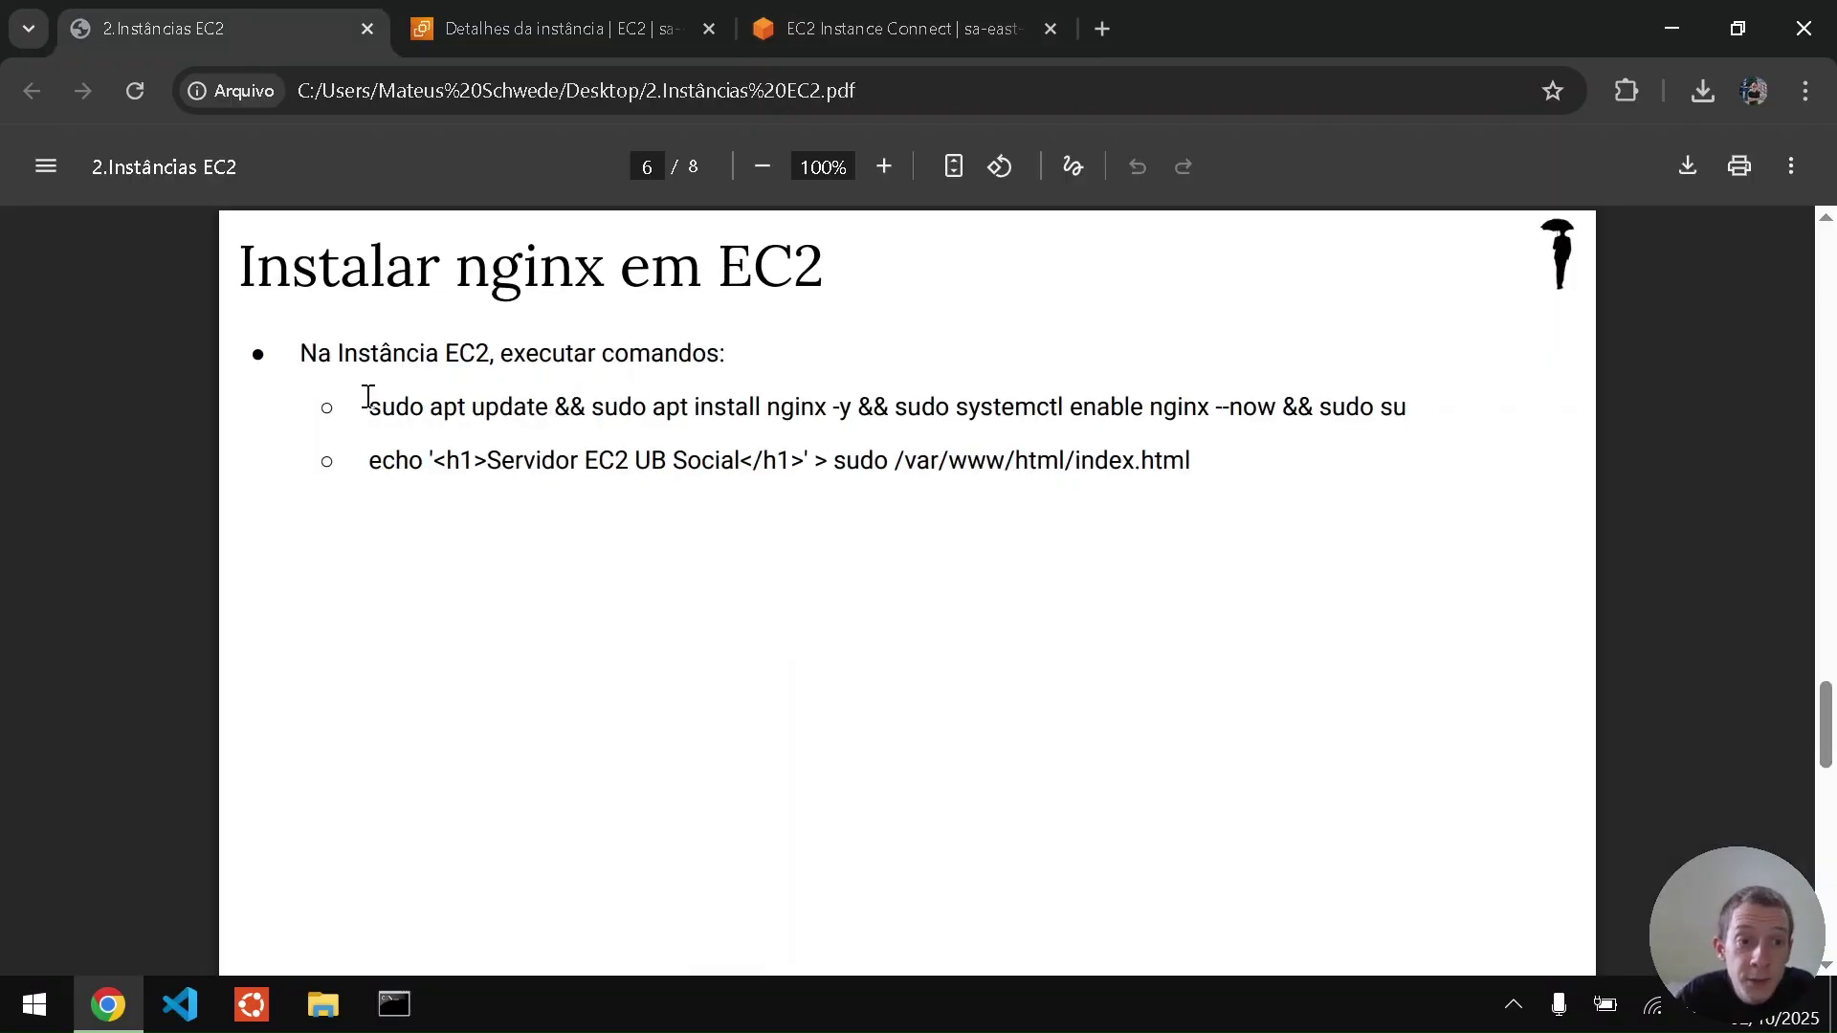
pyautogui.moveTo(367, 398); pyautogui.dragTo(1396, 424)
pyautogui.hotkey('ctrl', 'c')
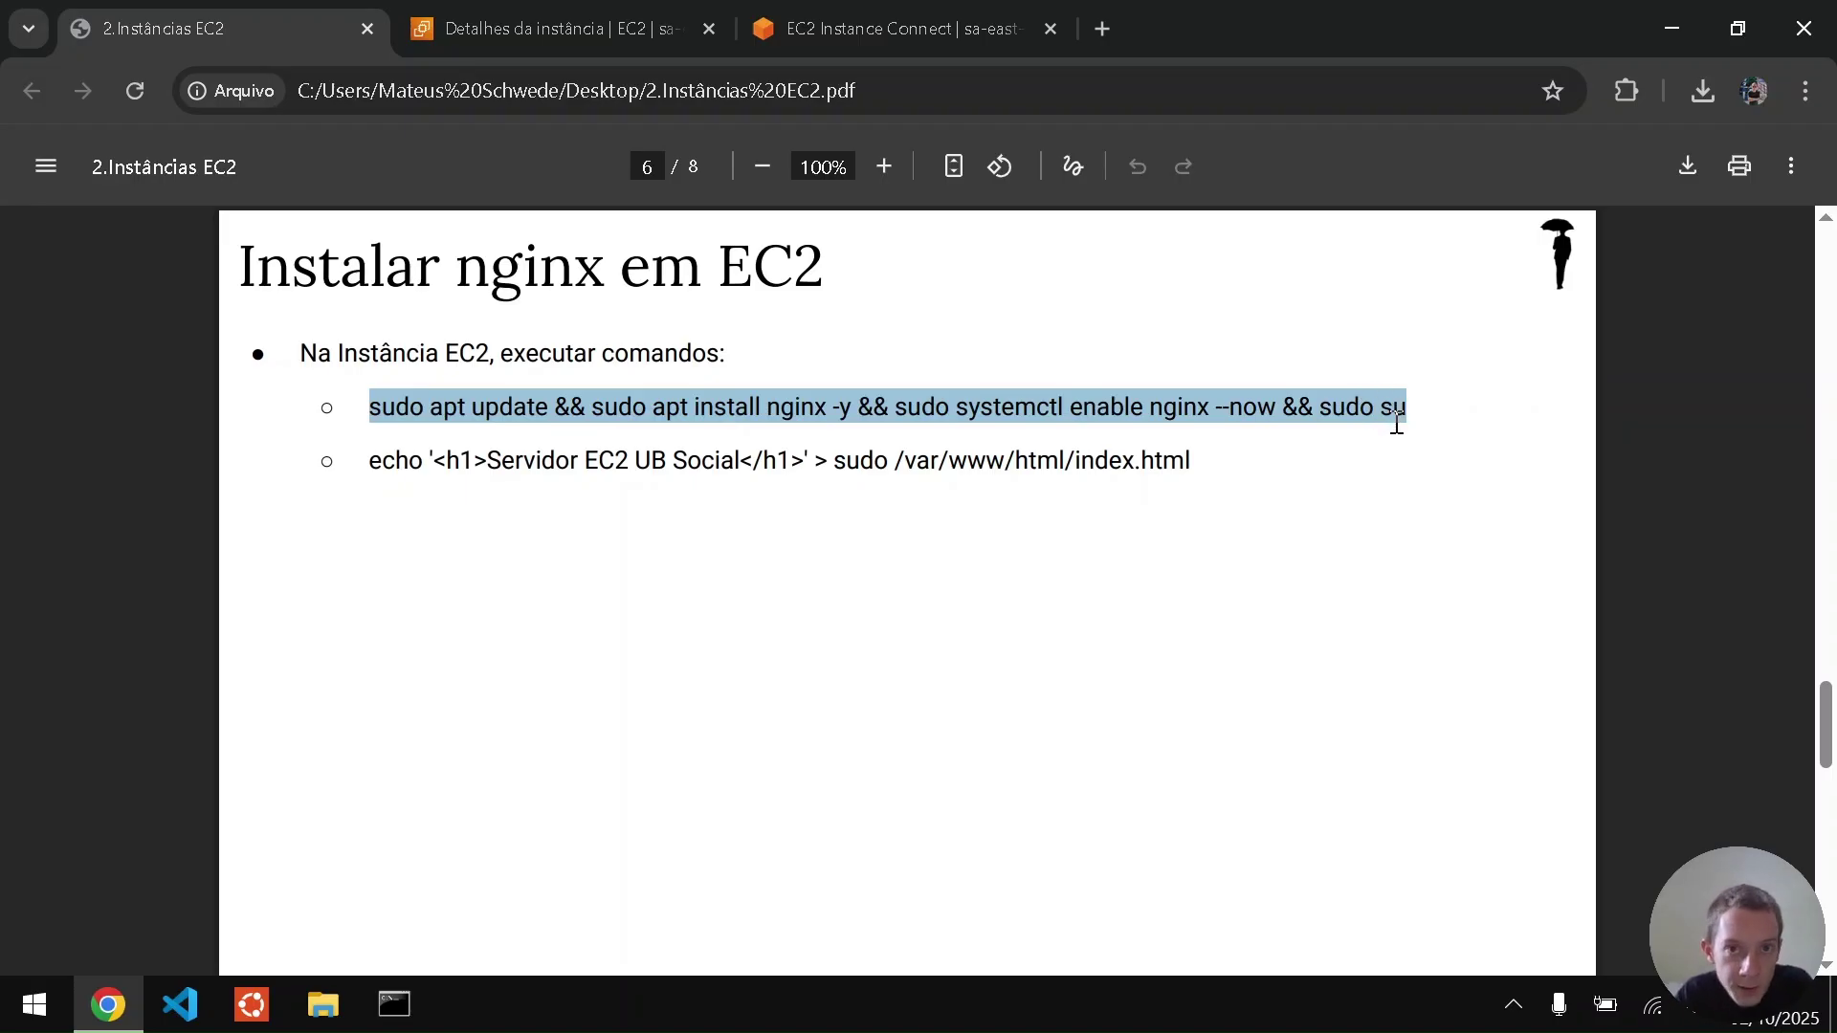
pyautogui.hotkey('ctrl', 'Tab')
pyautogui.hotkey('ctrl', 'Tab')
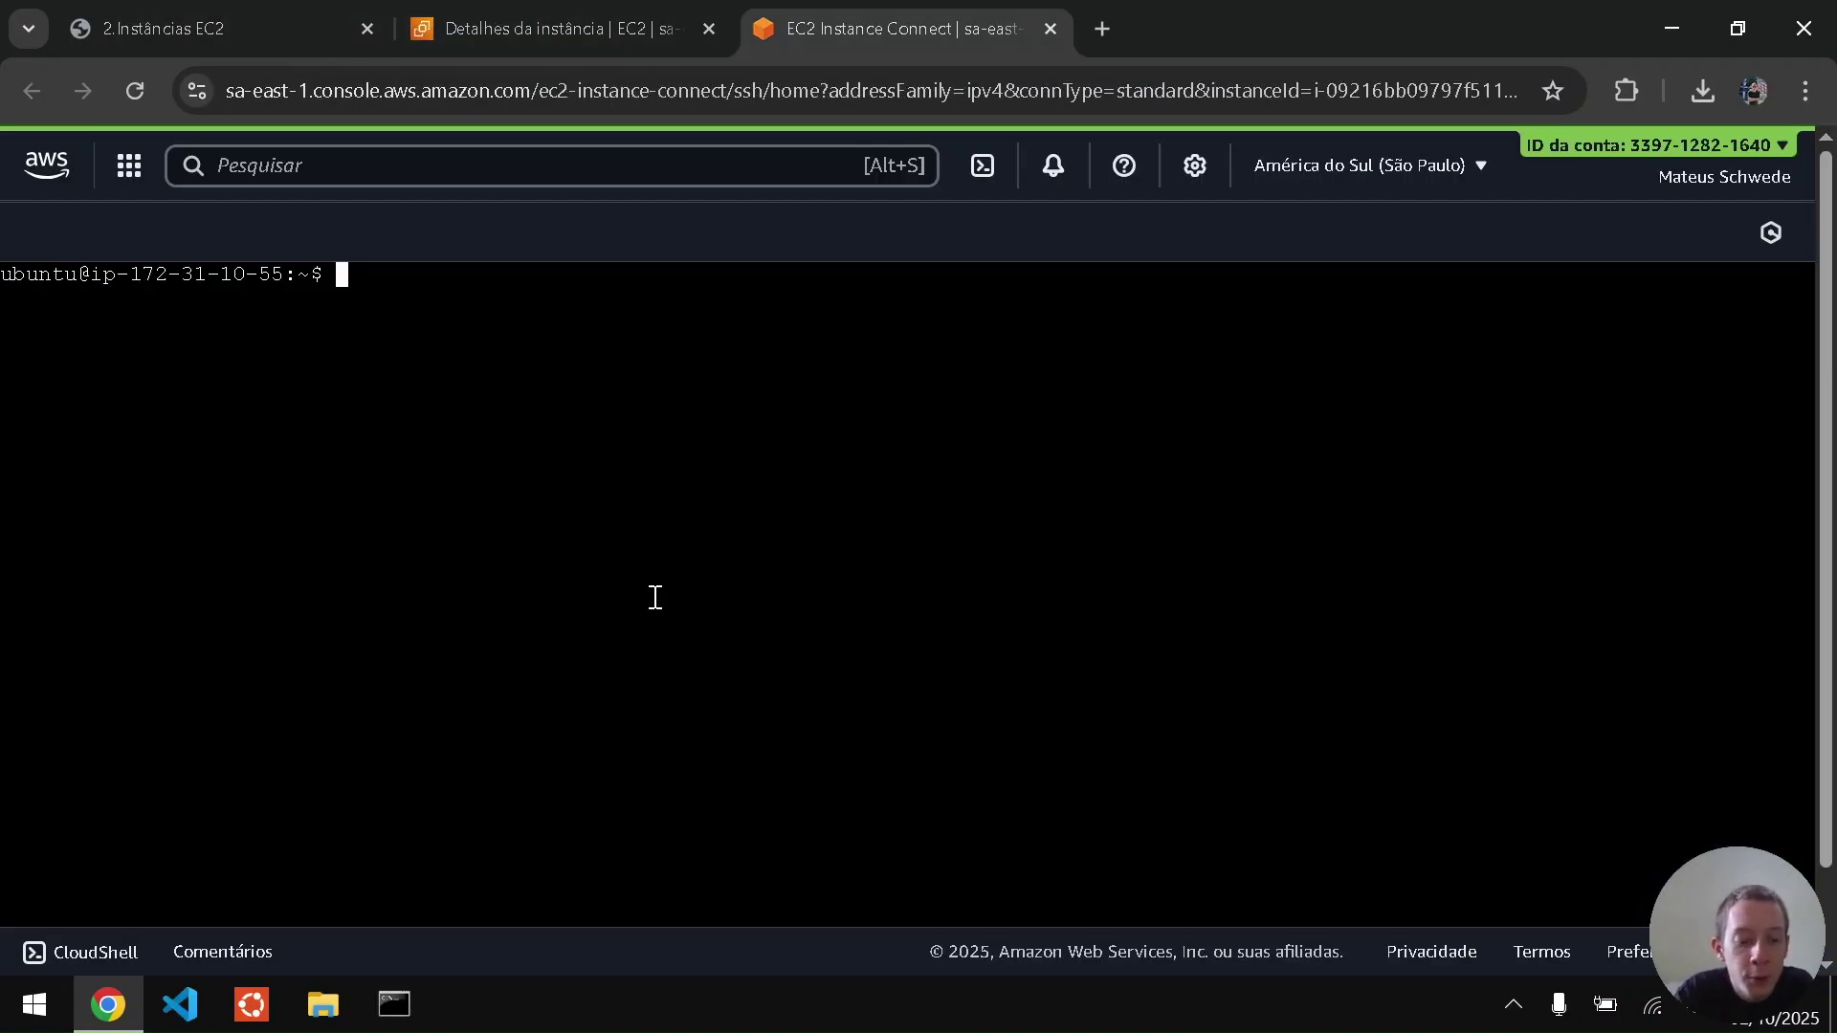
pyautogui.hotkey('ctrl', 'v')
pyautogui.press('Return')
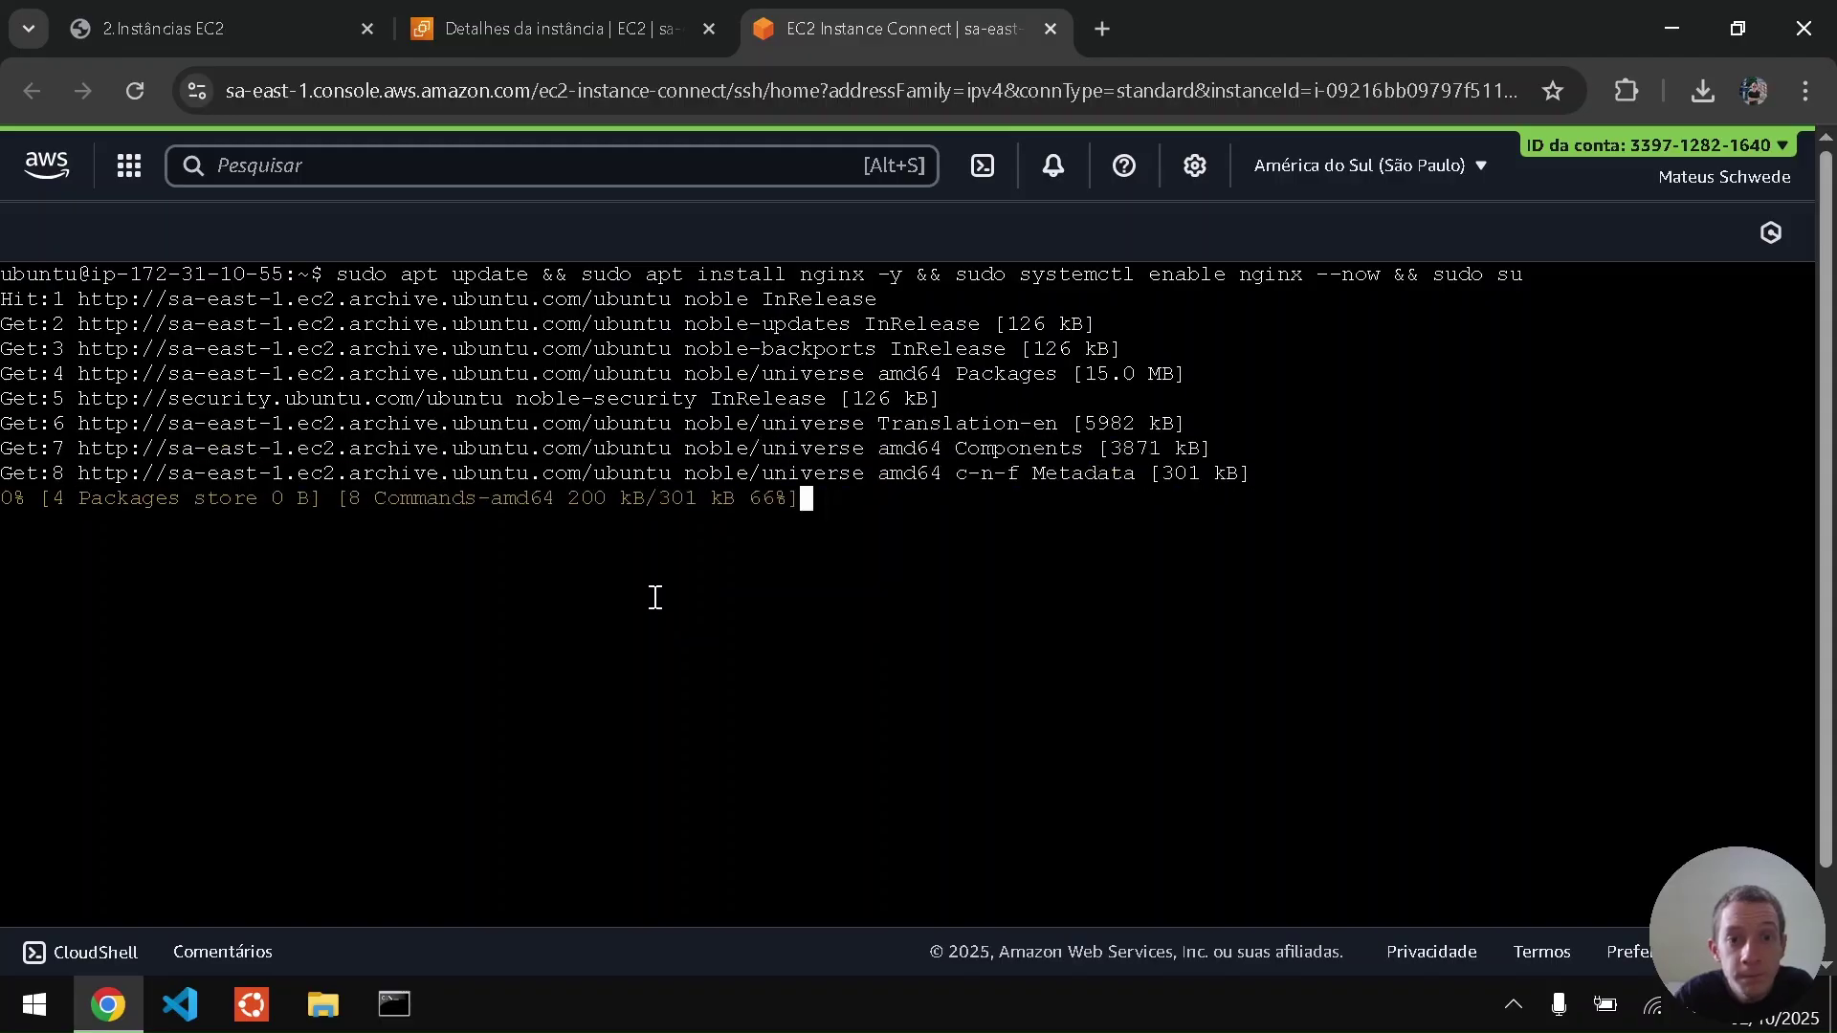
# - Review the parts of the nginx installation command in the PDF, and return to the instance's terminal
pyautogui.hotkey('ctrl', 'Tab')
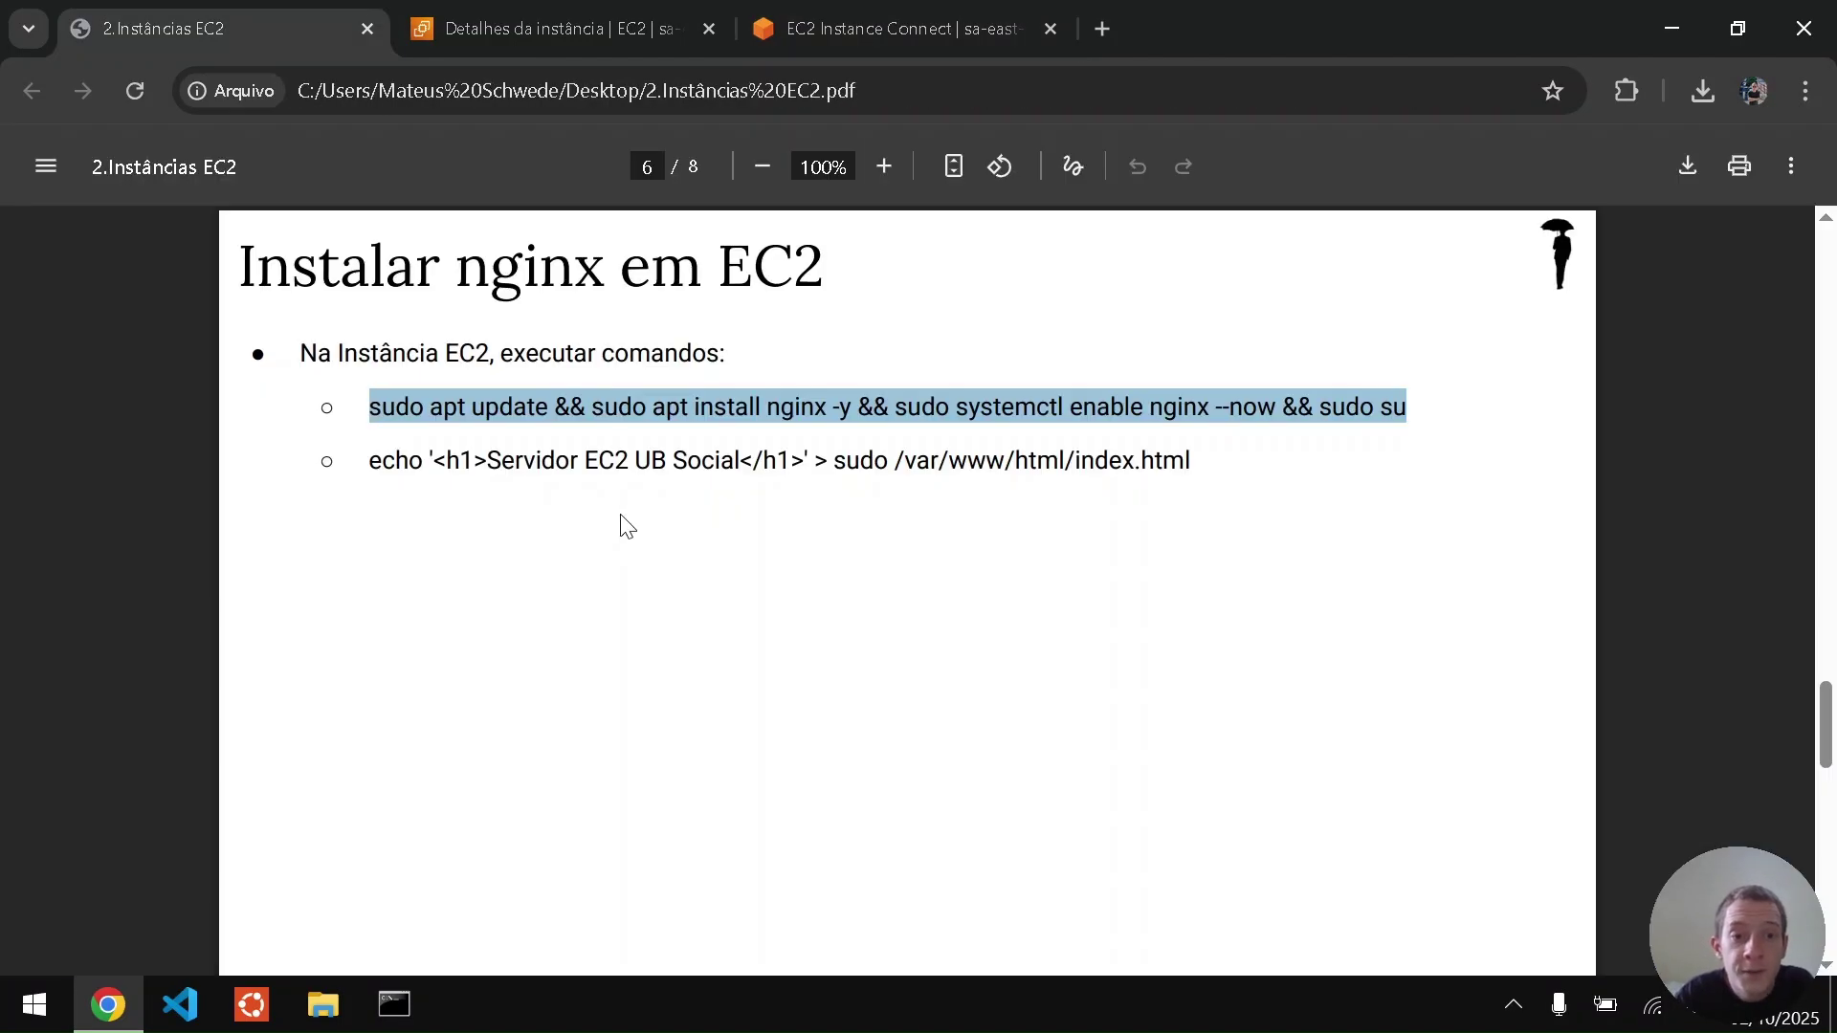
pyautogui.click(599, 411)
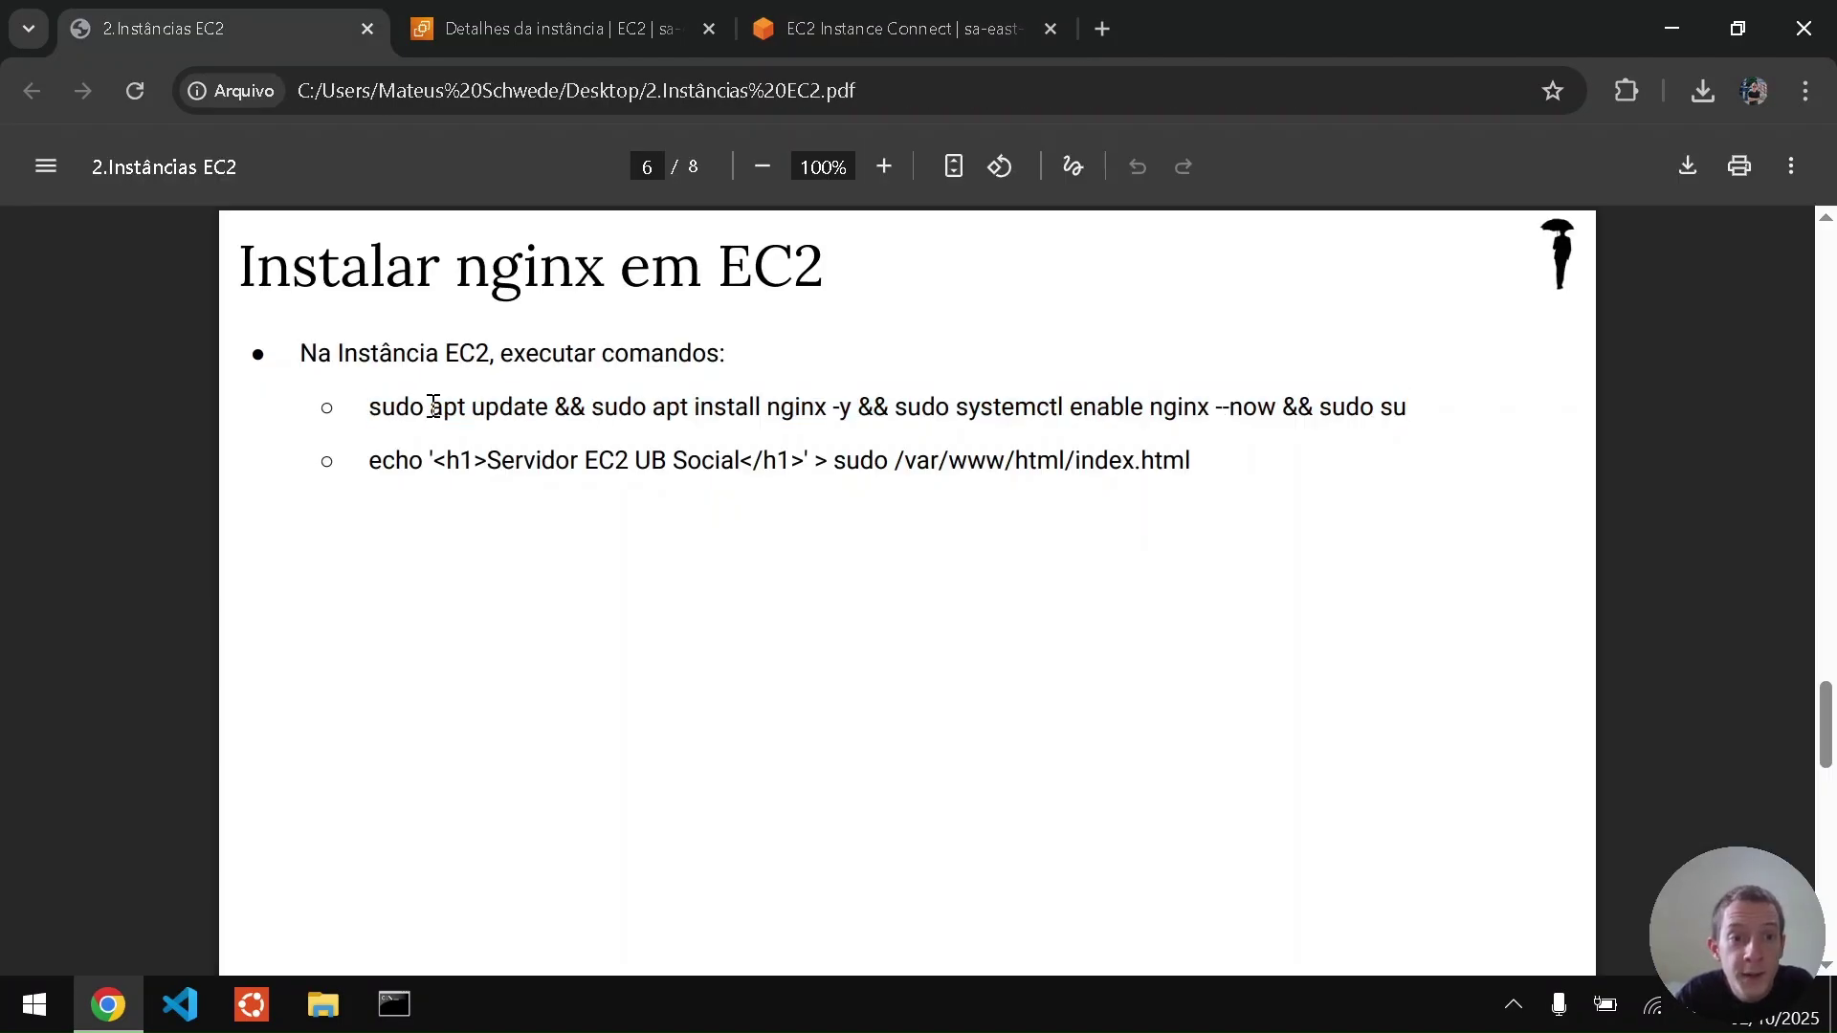
pyautogui.moveTo(430, 408); pyautogui.dragTo(1435, 401)
pyautogui.click(1320, 400)
pyautogui.click(1446, 416)
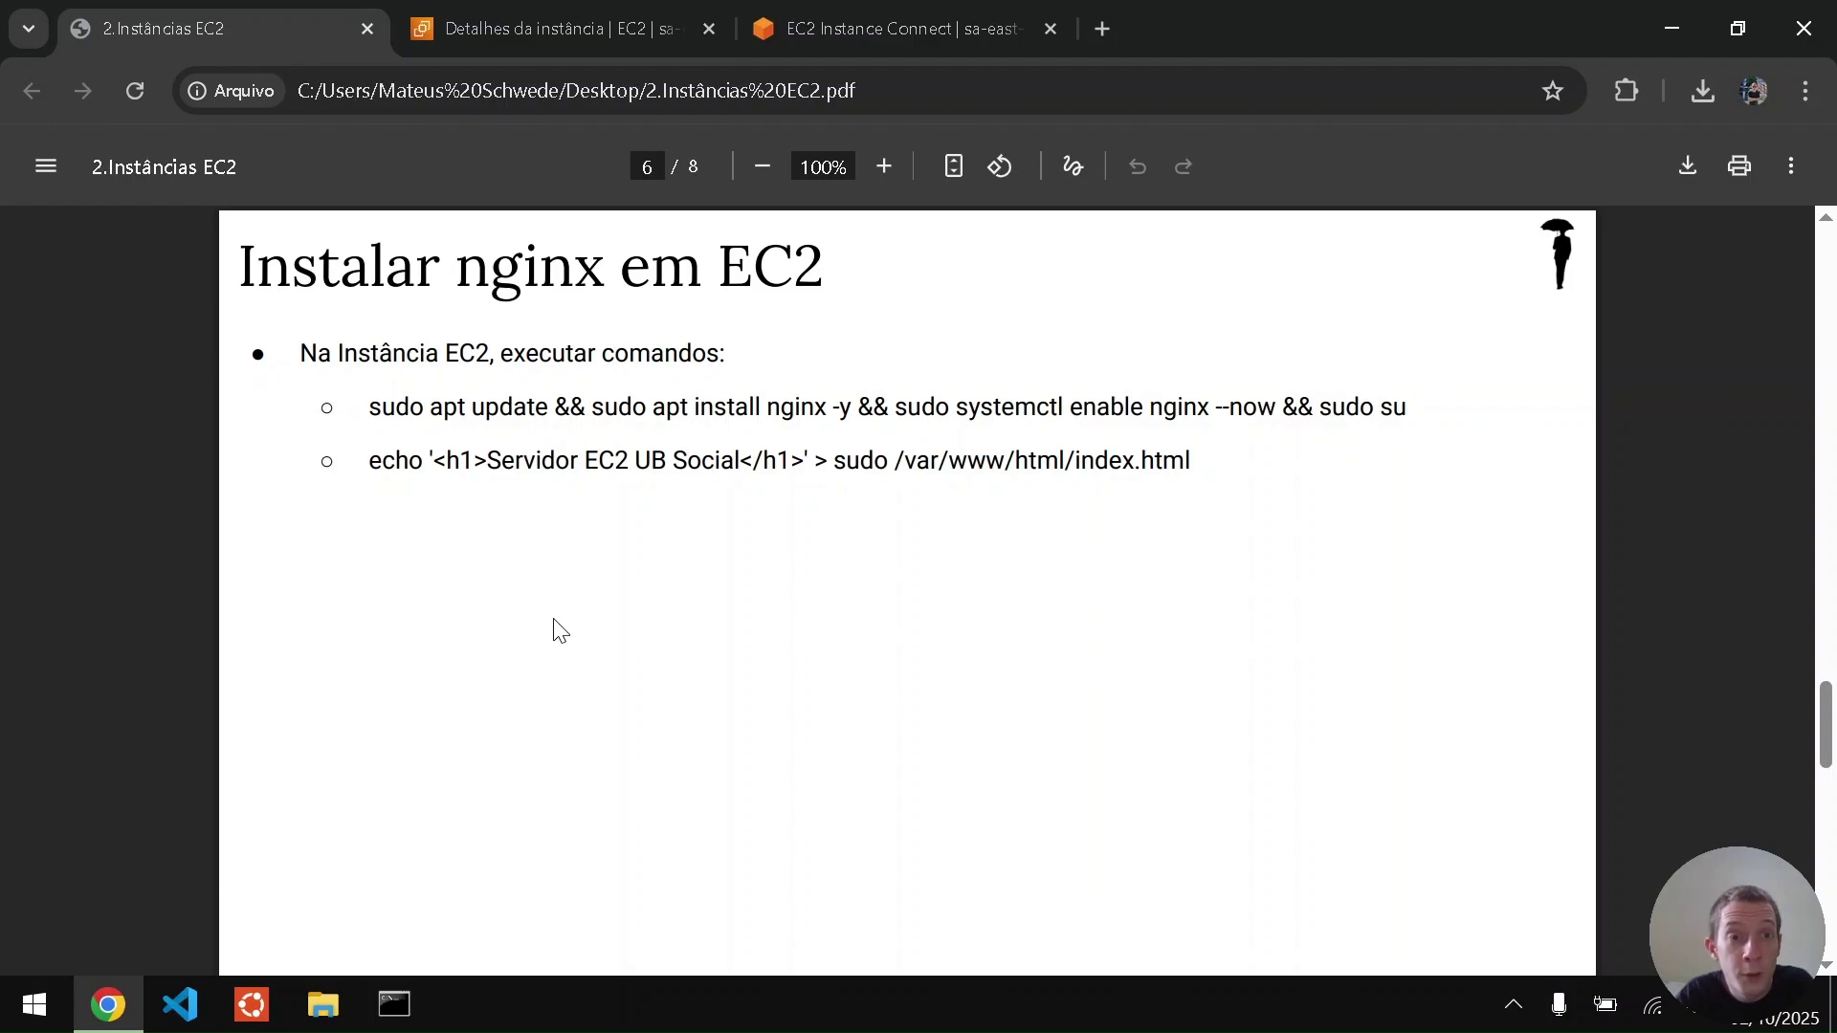
pyautogui.click(882, 14)
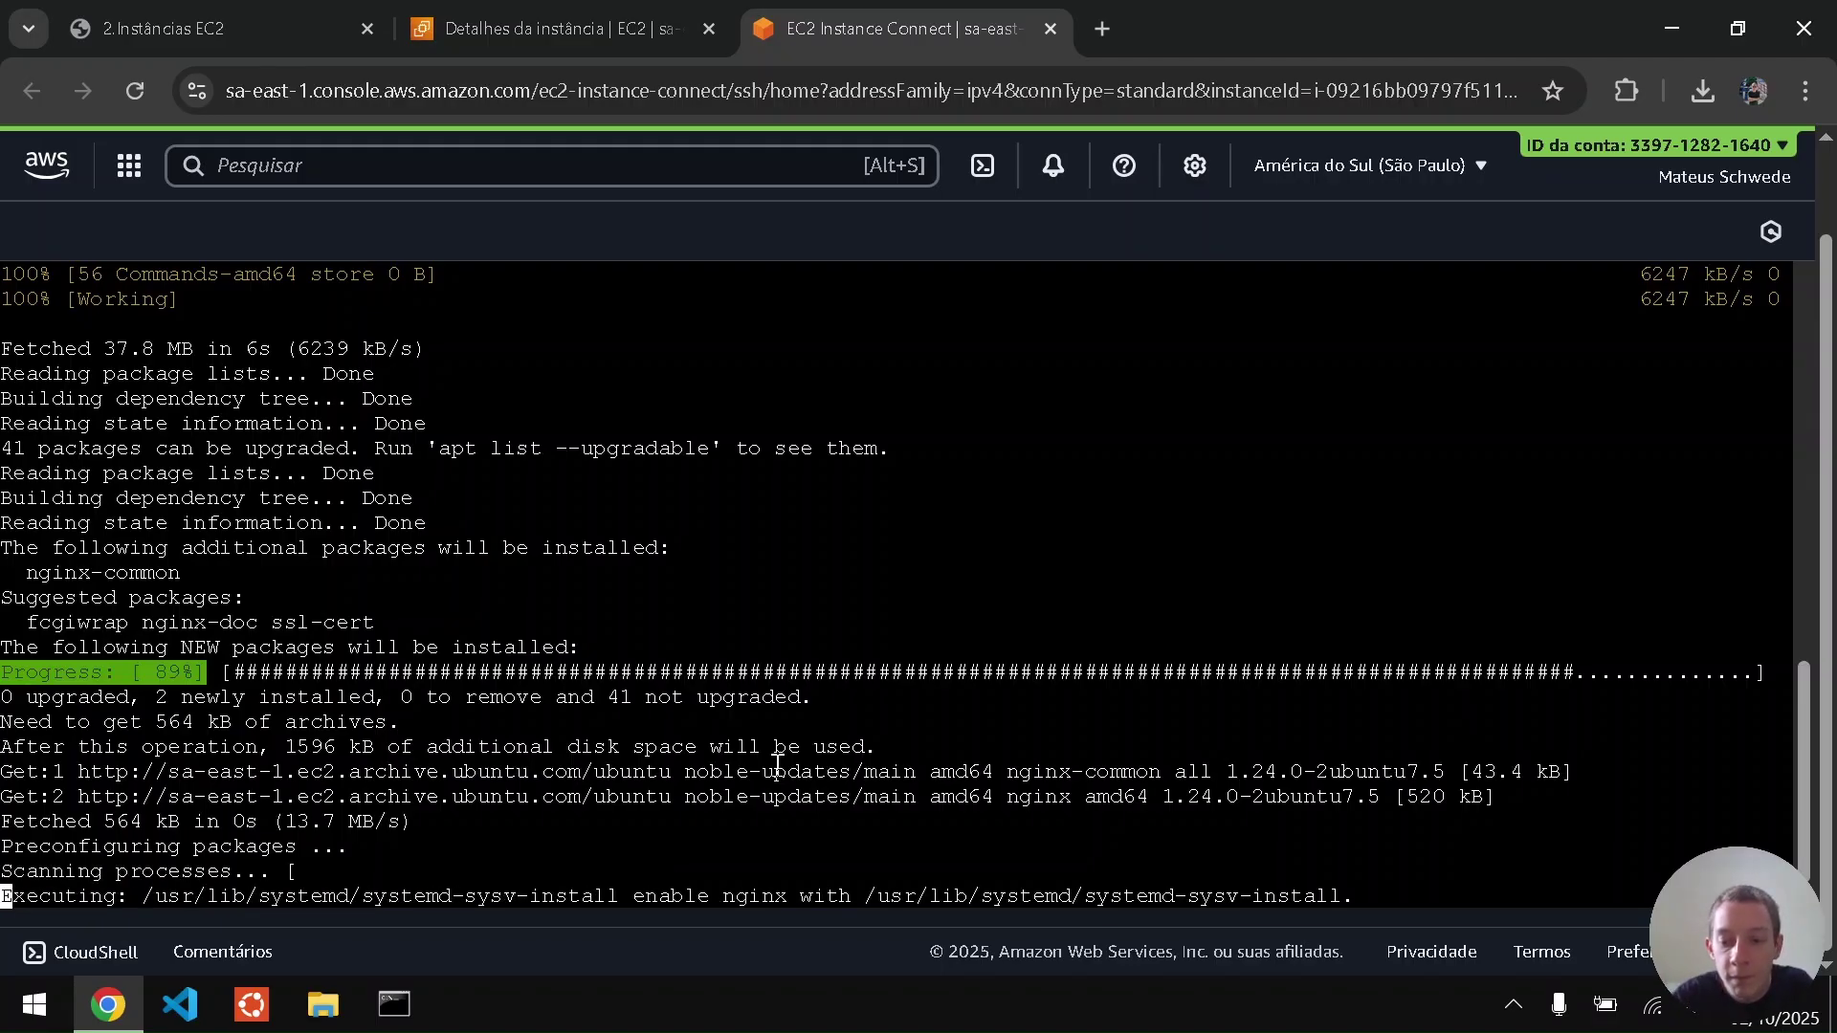
# - List the logged-in users with the w command in the cleared root terminal, and clear it again
pyautogui.hotkey('ctrl', 'l')
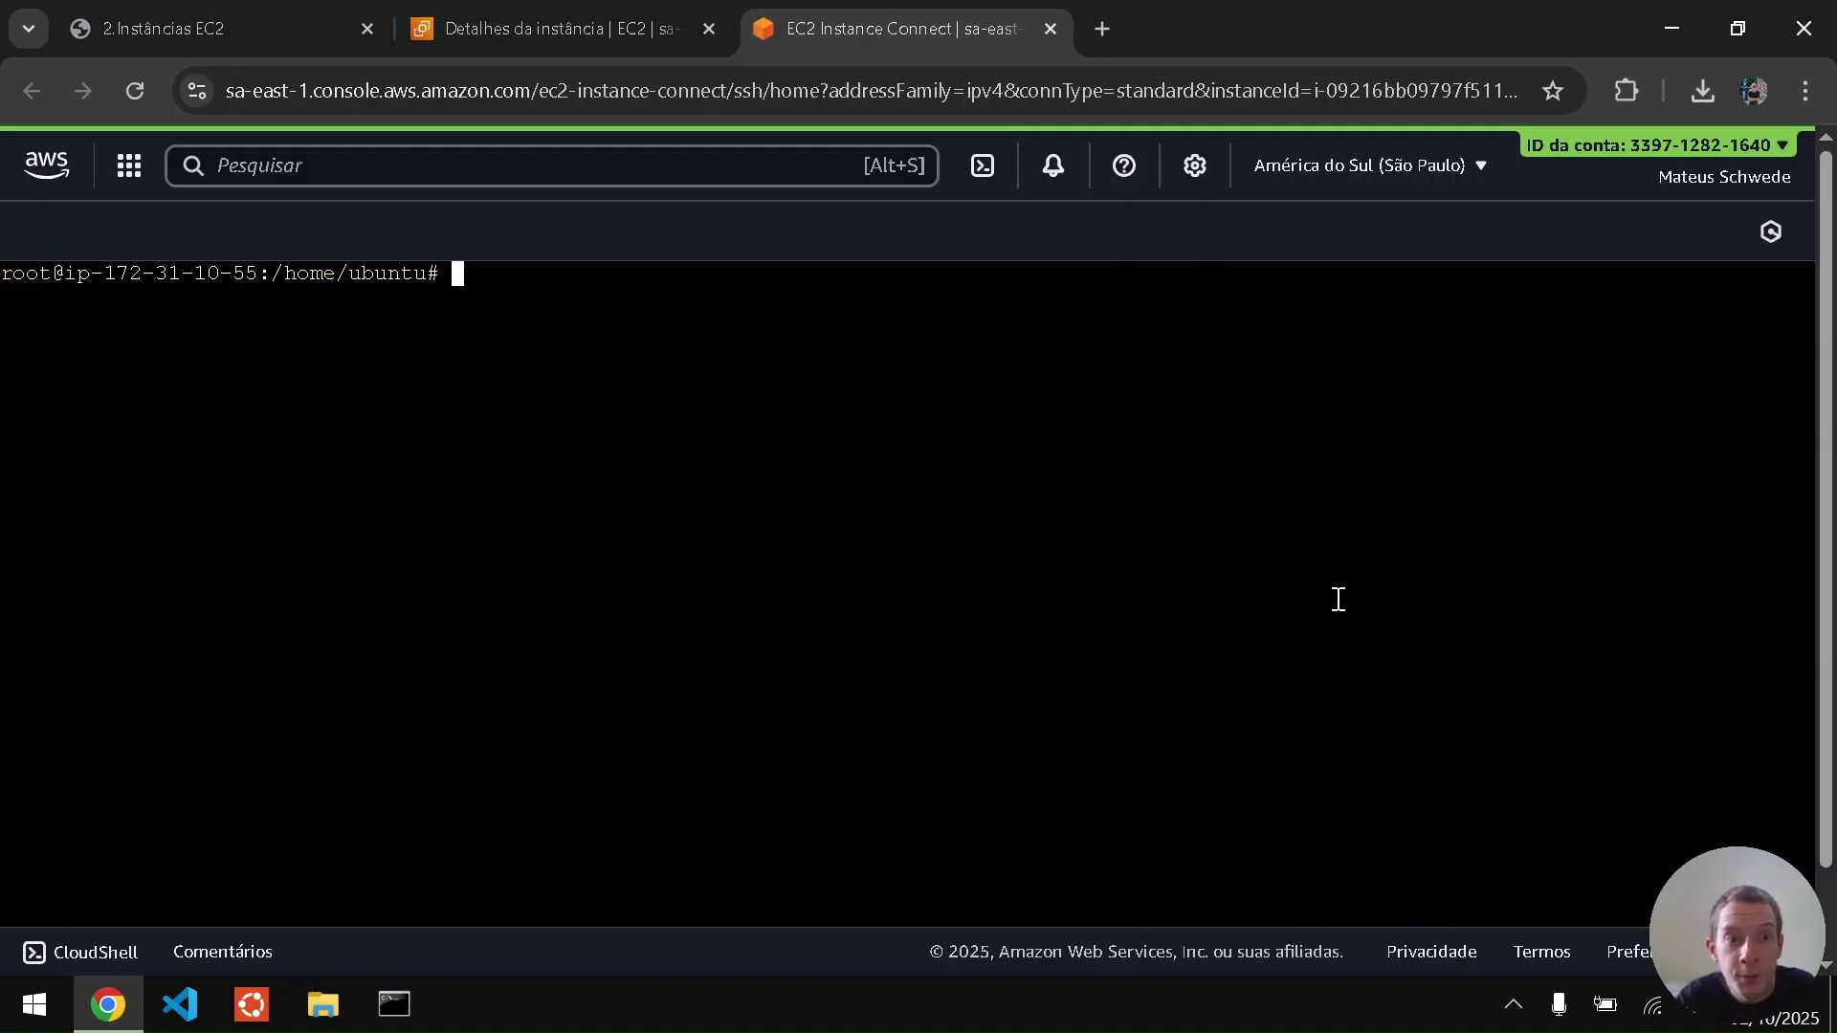
pyautogui.write('w')
pyautogui.press('Return')
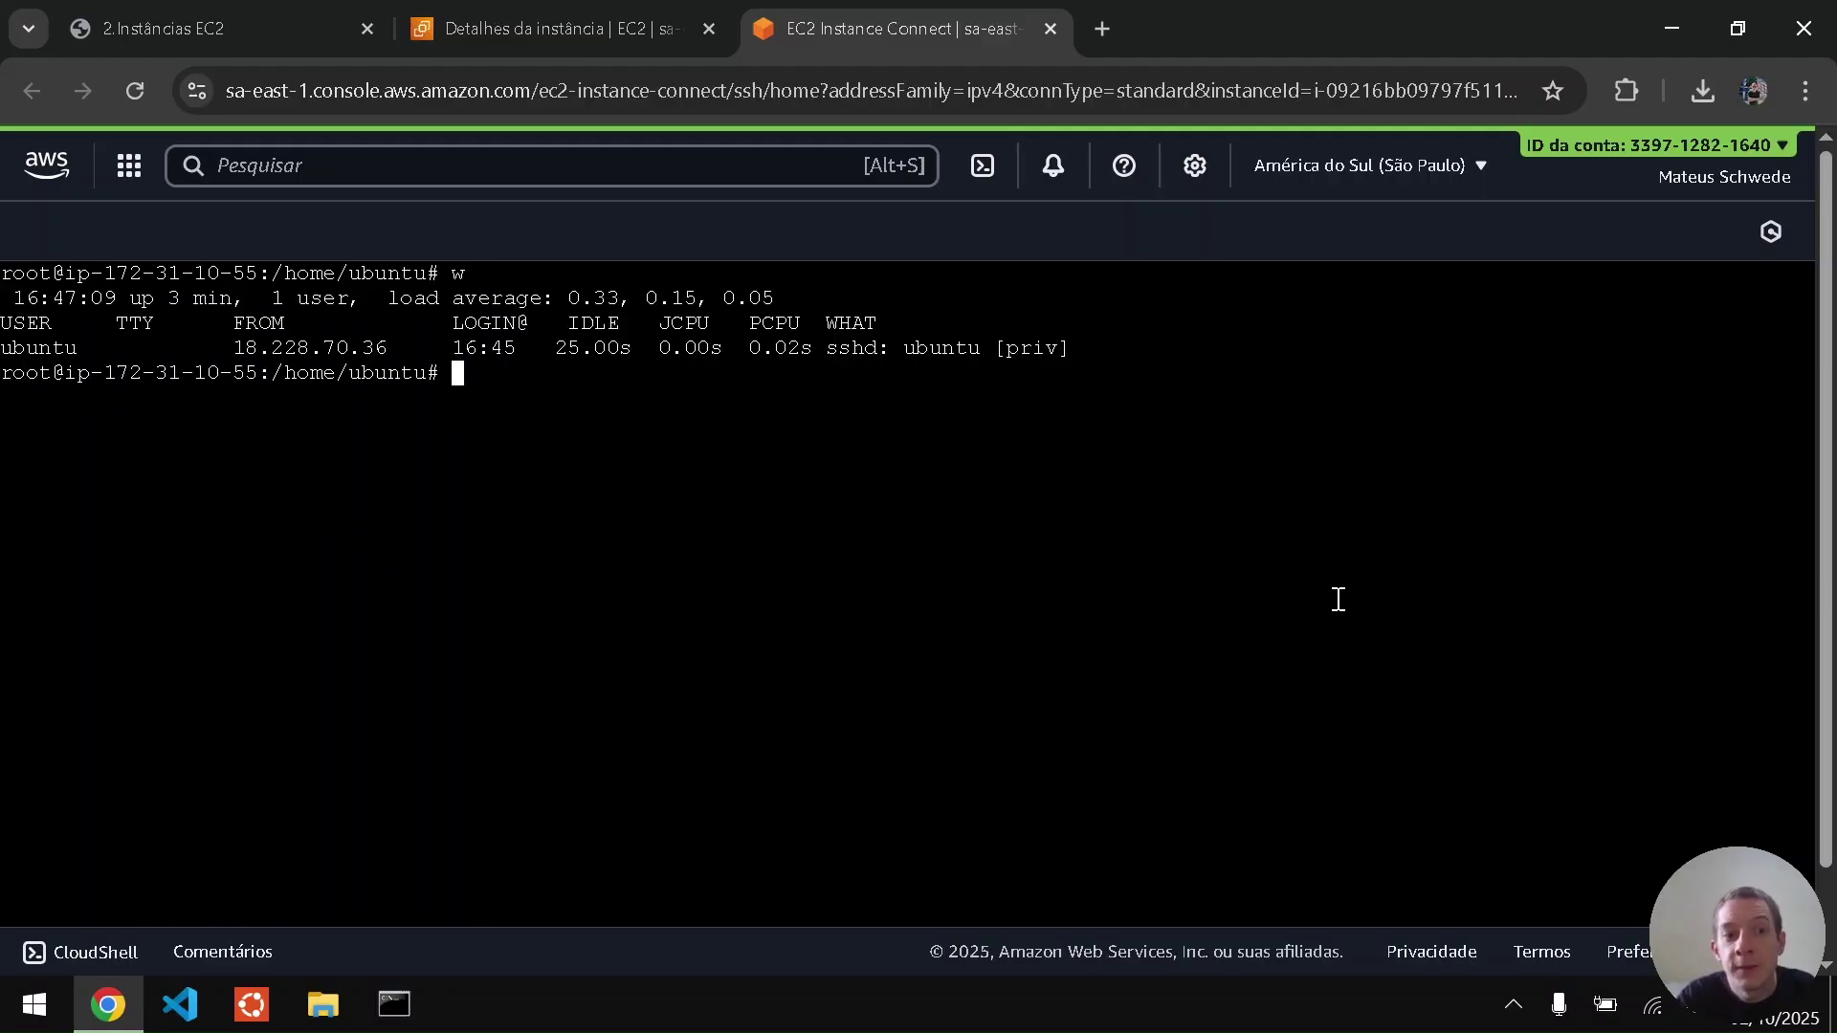
pyautogui.hotkey('ctrl', 'l')
# - Copy the PDF's echo '<h1>Servidor EC2 UB Social</h1>' > sudo /var/www/html/index.html command and run it in the terminal
pyautogui.hotkey('ctrl', '1')
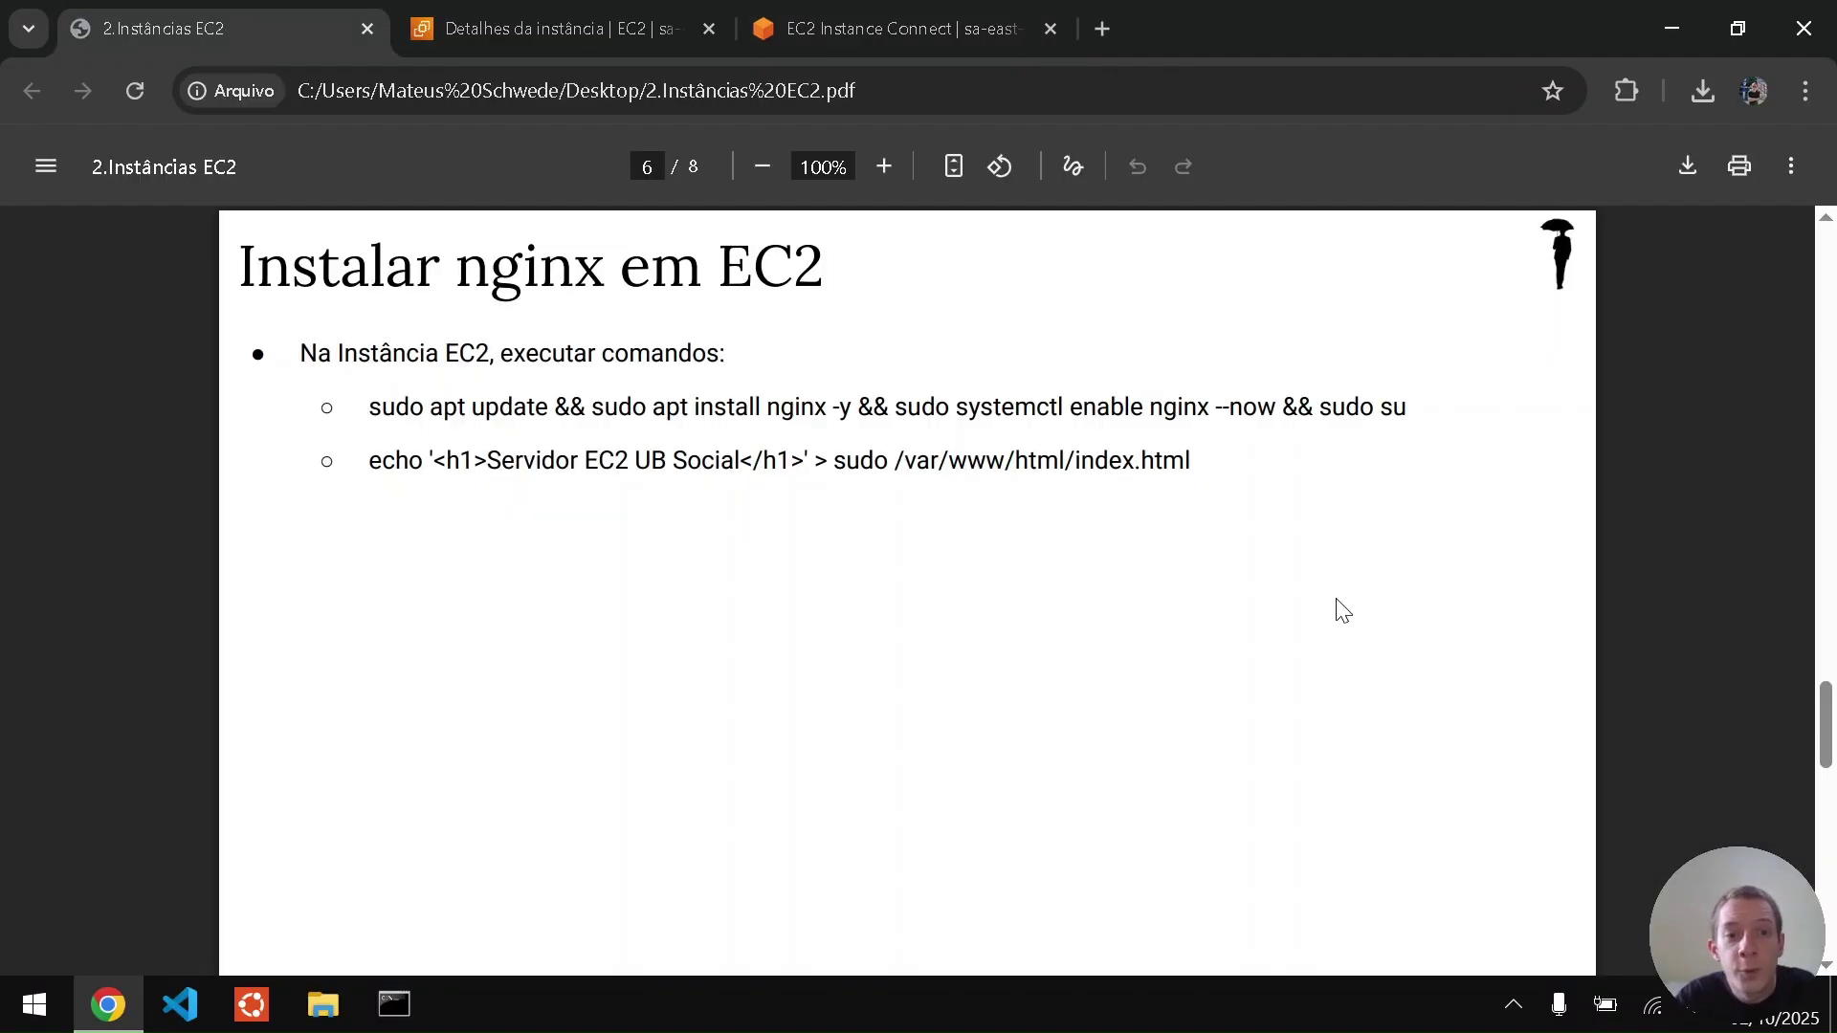
pyautogui.moveTo(374, 468); pyautogui.dragTo(1201, 465)
pyautogui.hotkey('ctrl', 'c')
pyautogui.hotkey('ctrl', 'Tab')
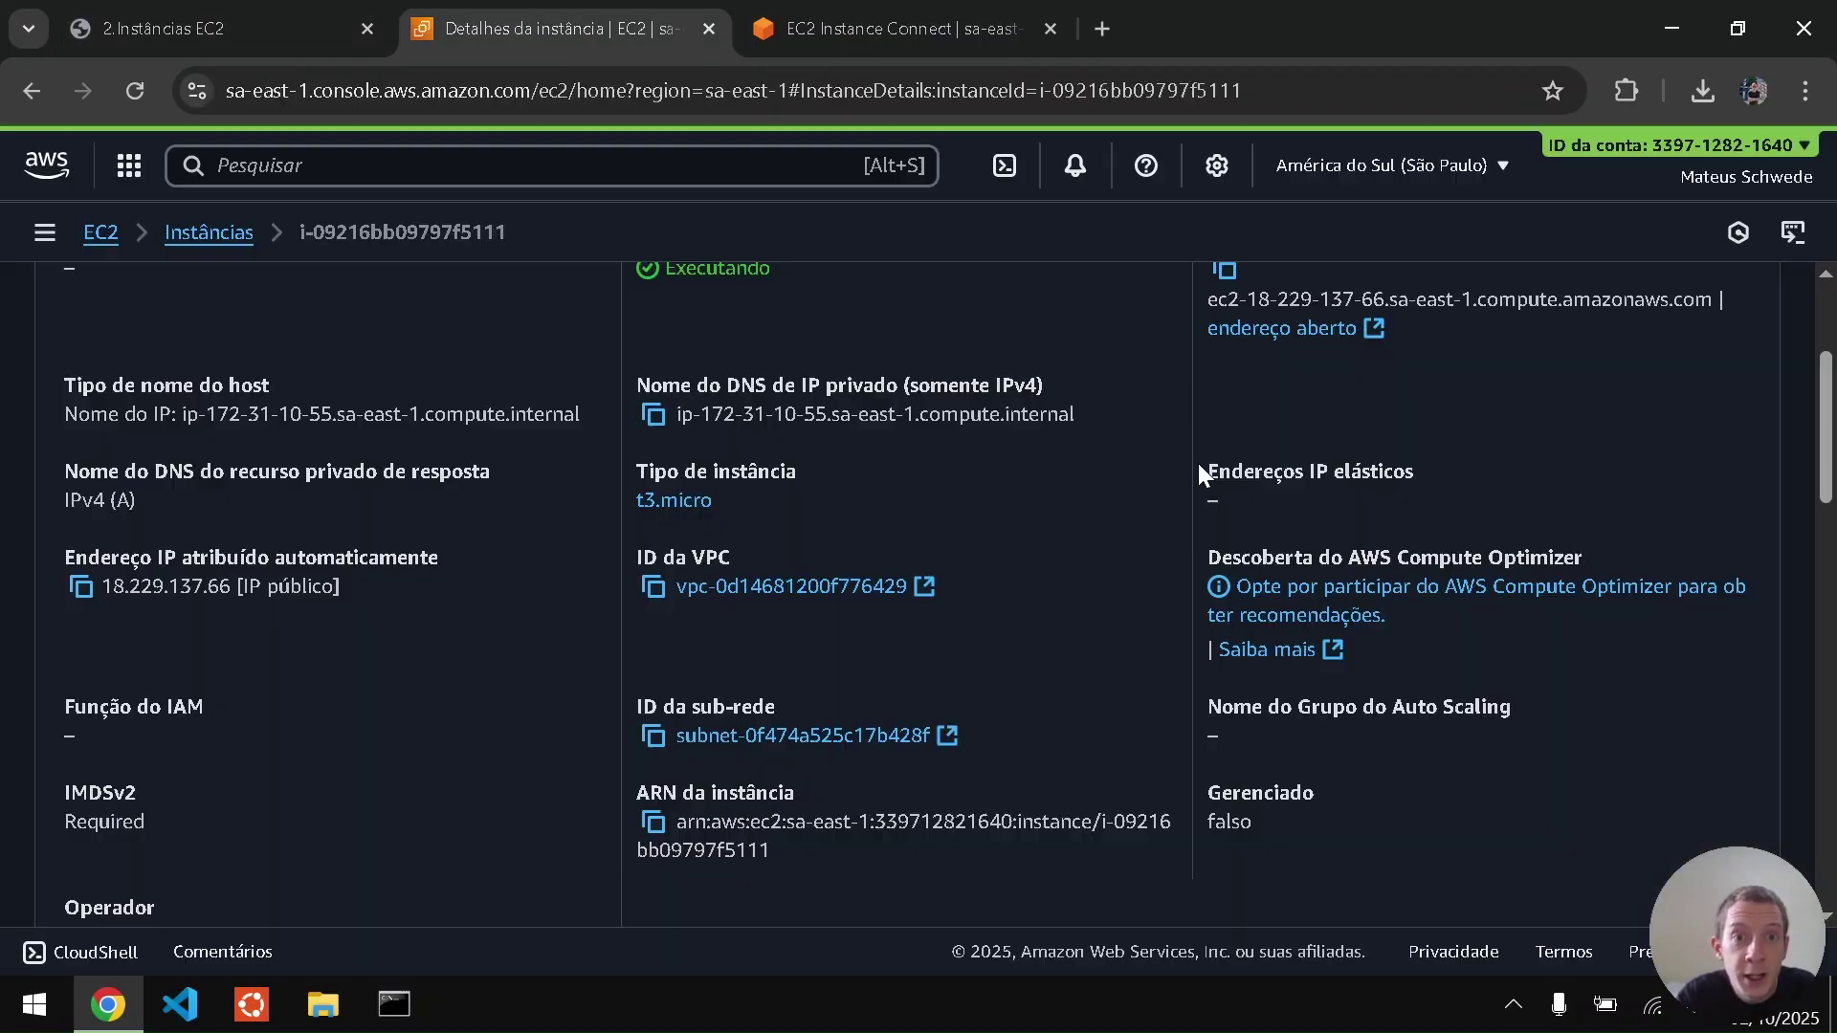
pyautogui.hotkey('ctrl', 'Tab')
pyautogui.hotkey('ctrl', 'v')
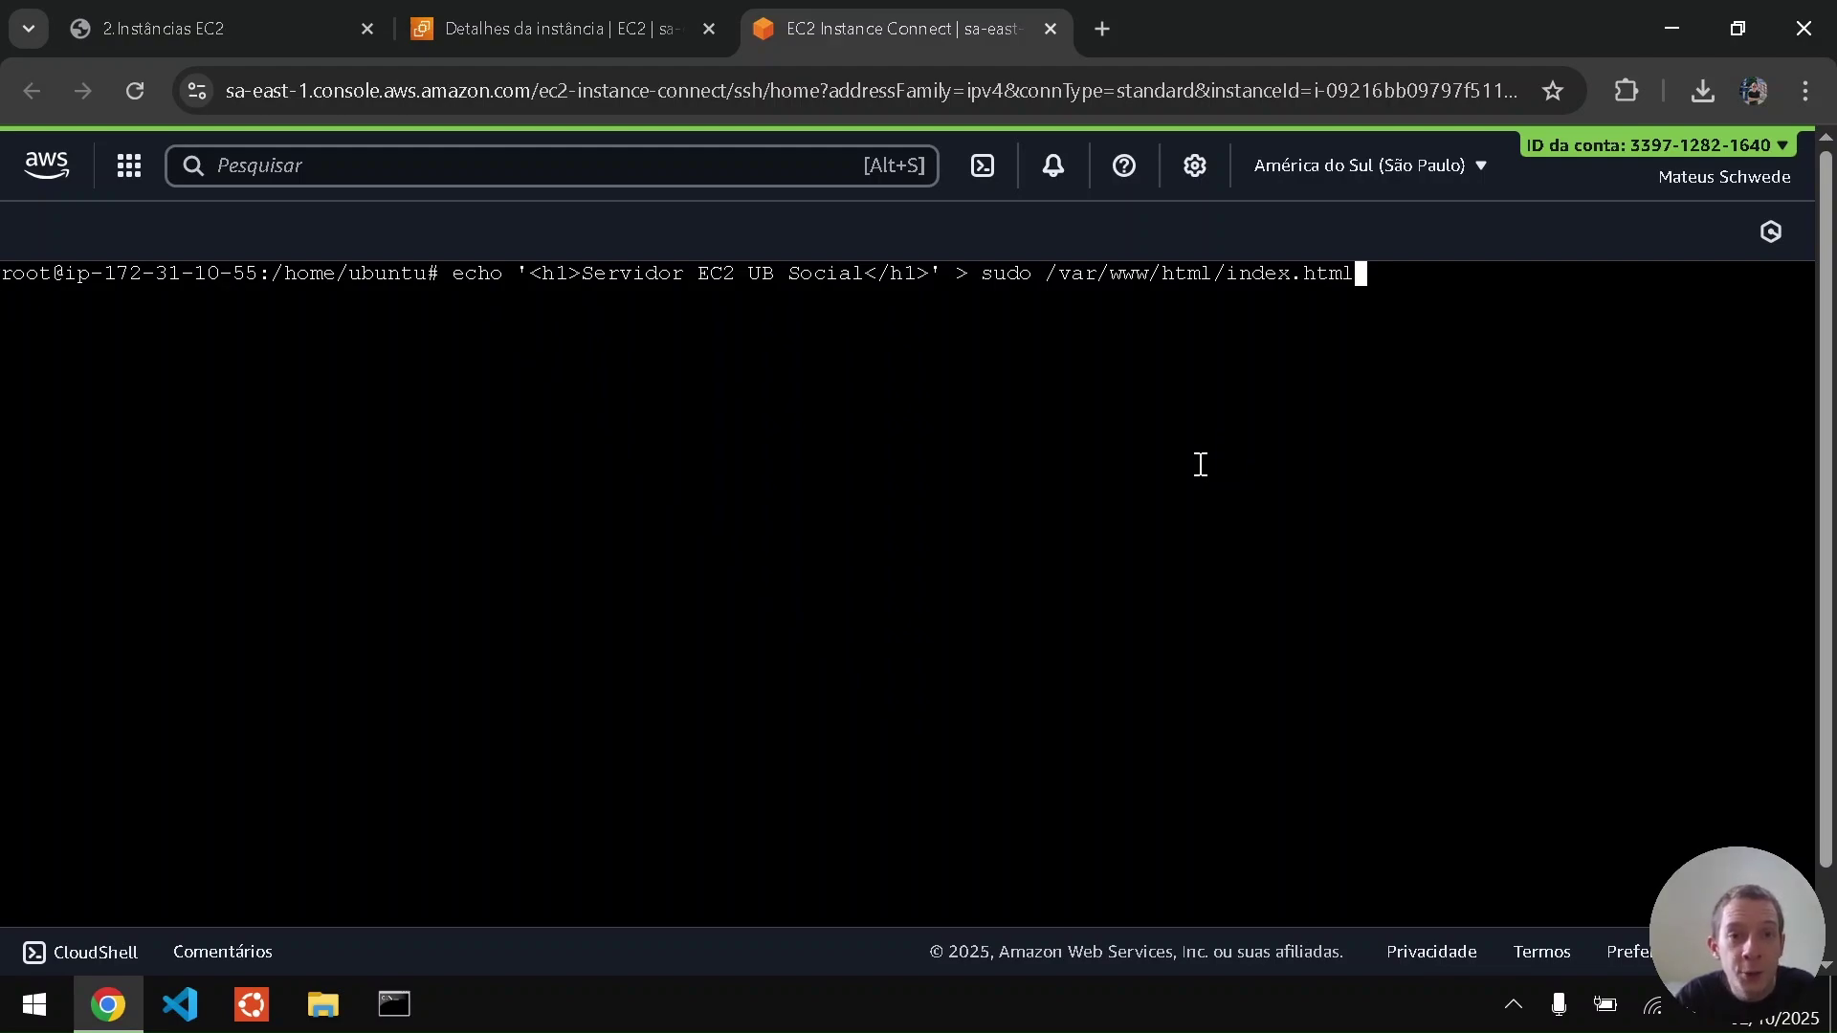
pyautogui.press('Return')
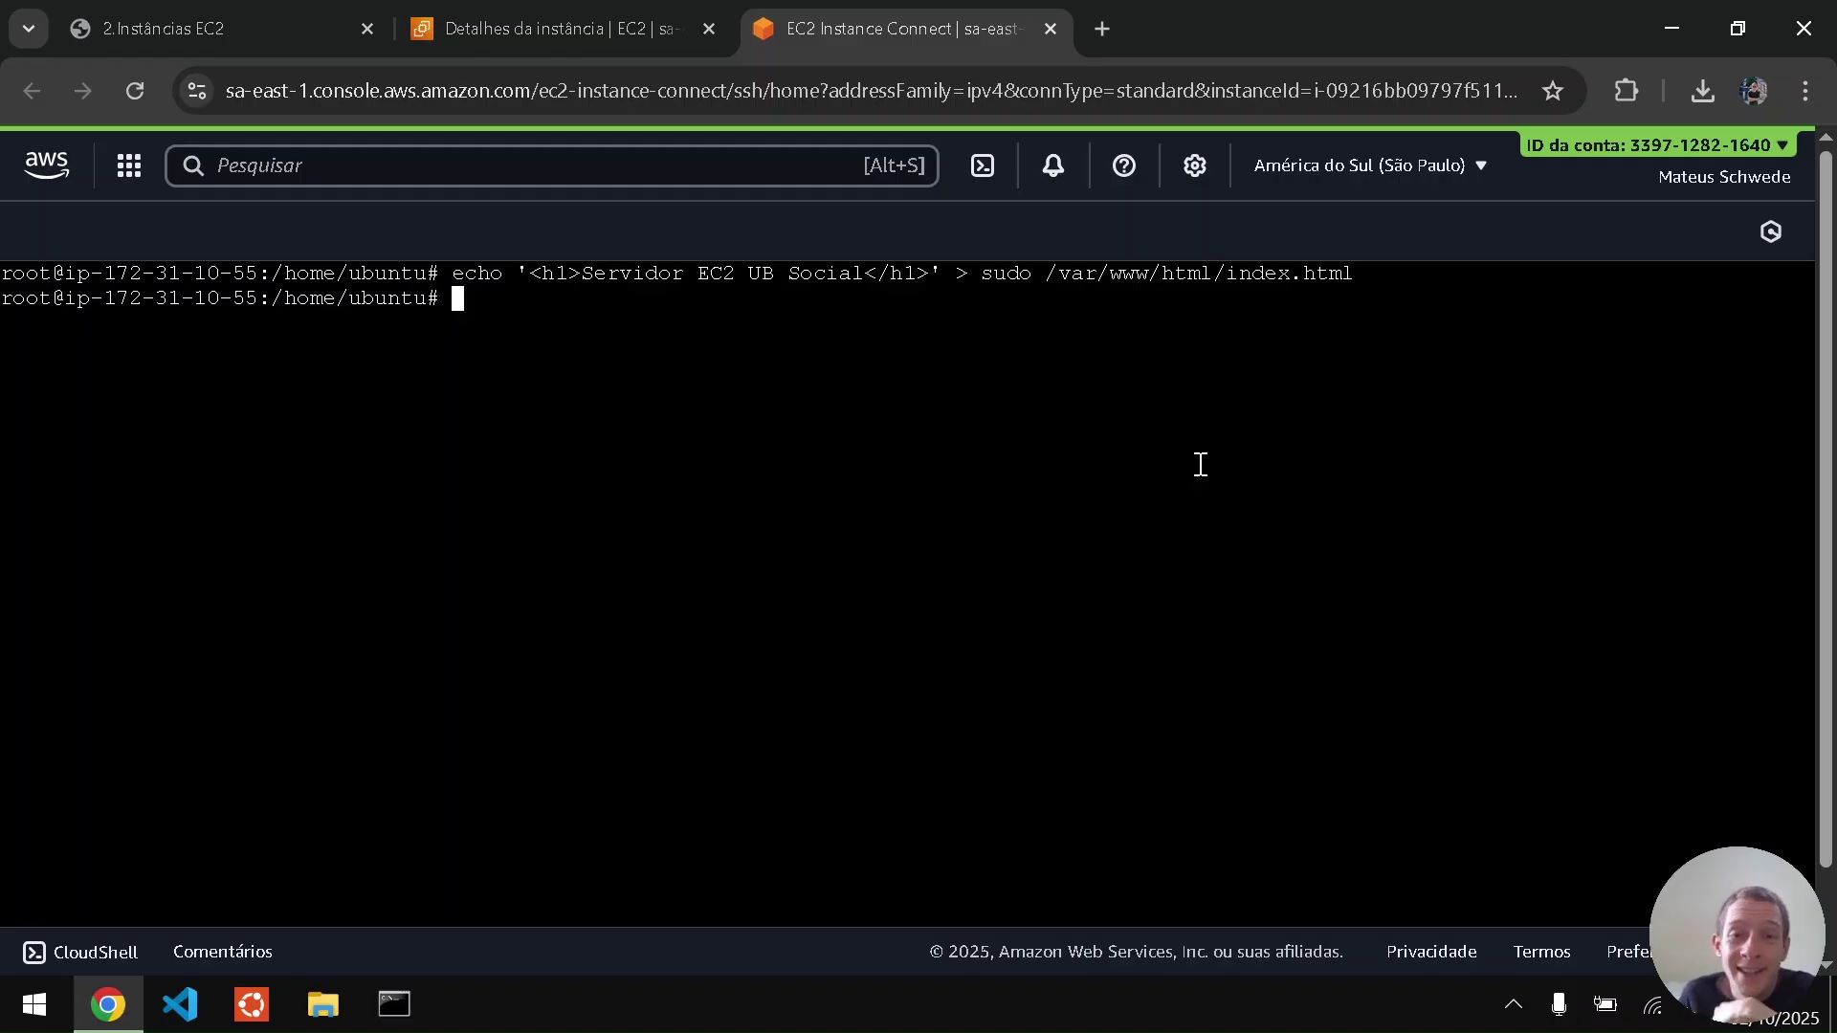
# - Review the heading text in the PDF's echo command and its "Acessar nginx EC2" page, and return to the terminal
pyautogui.click(264, 8)
pyautogui.click(838, 849)
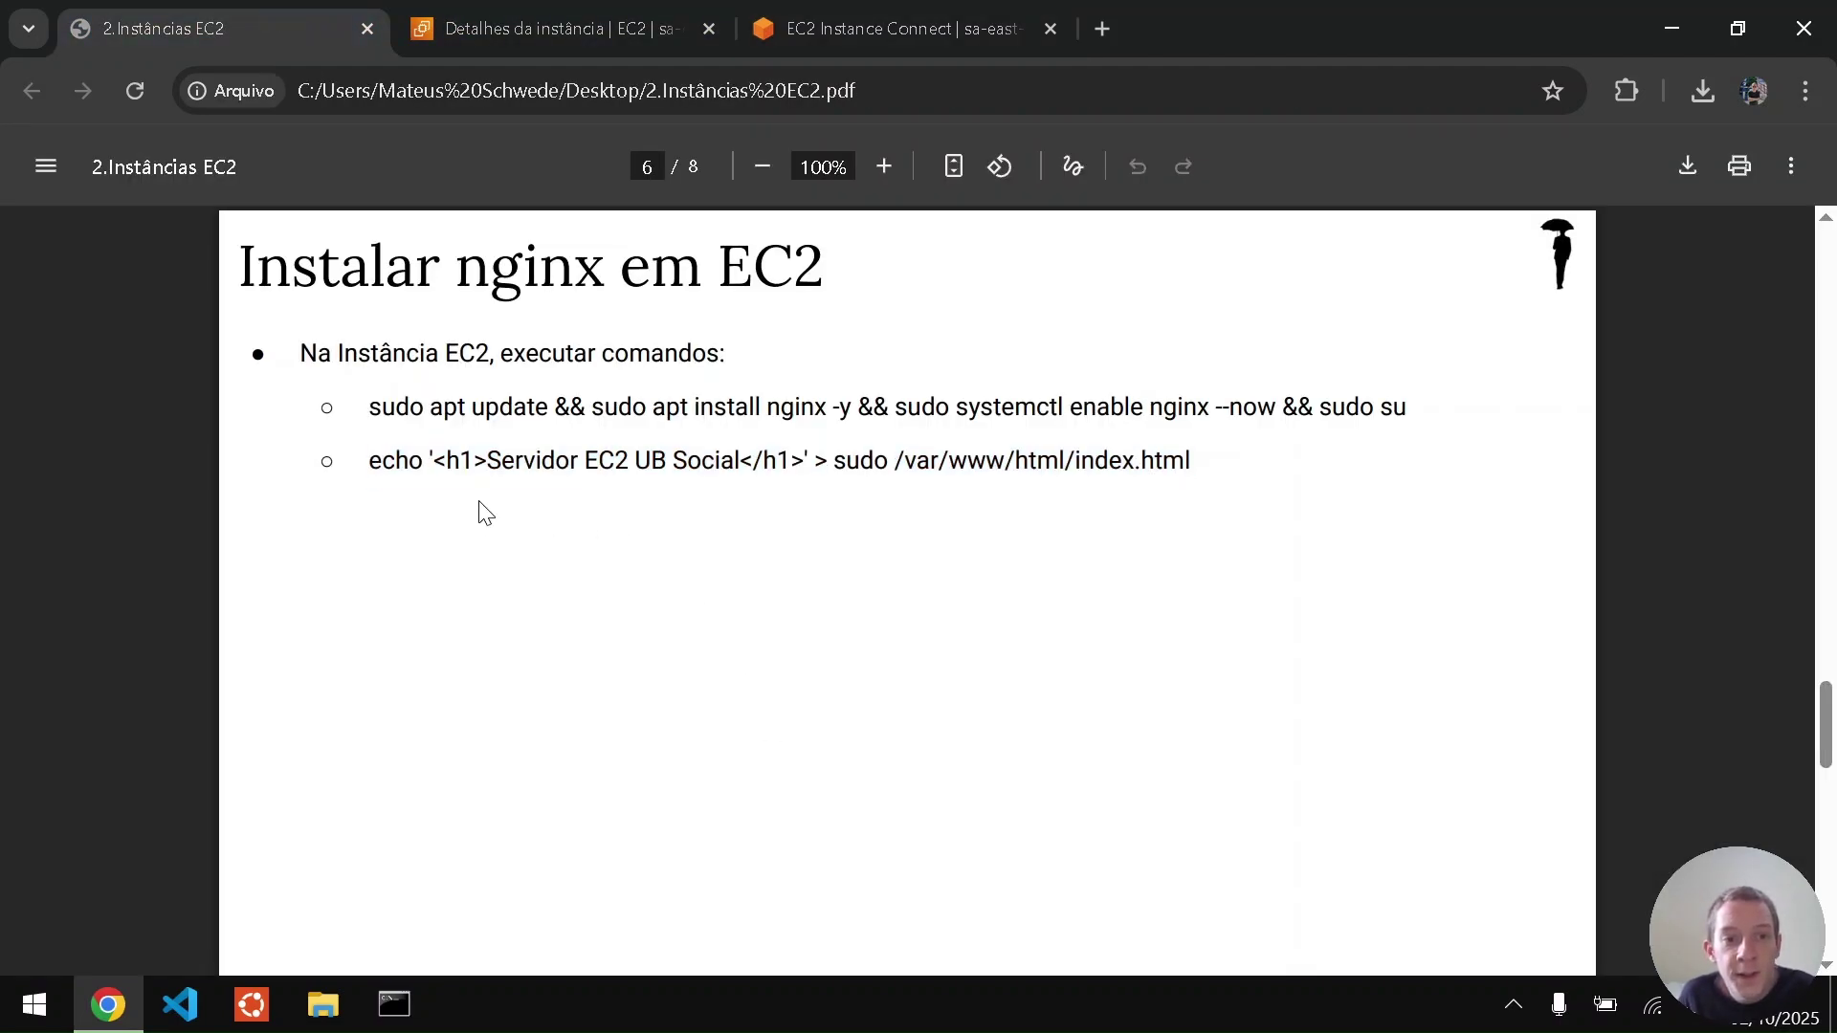
pyautogui.moveTo(485, 469); pyautogui.dragTo(808, 487)
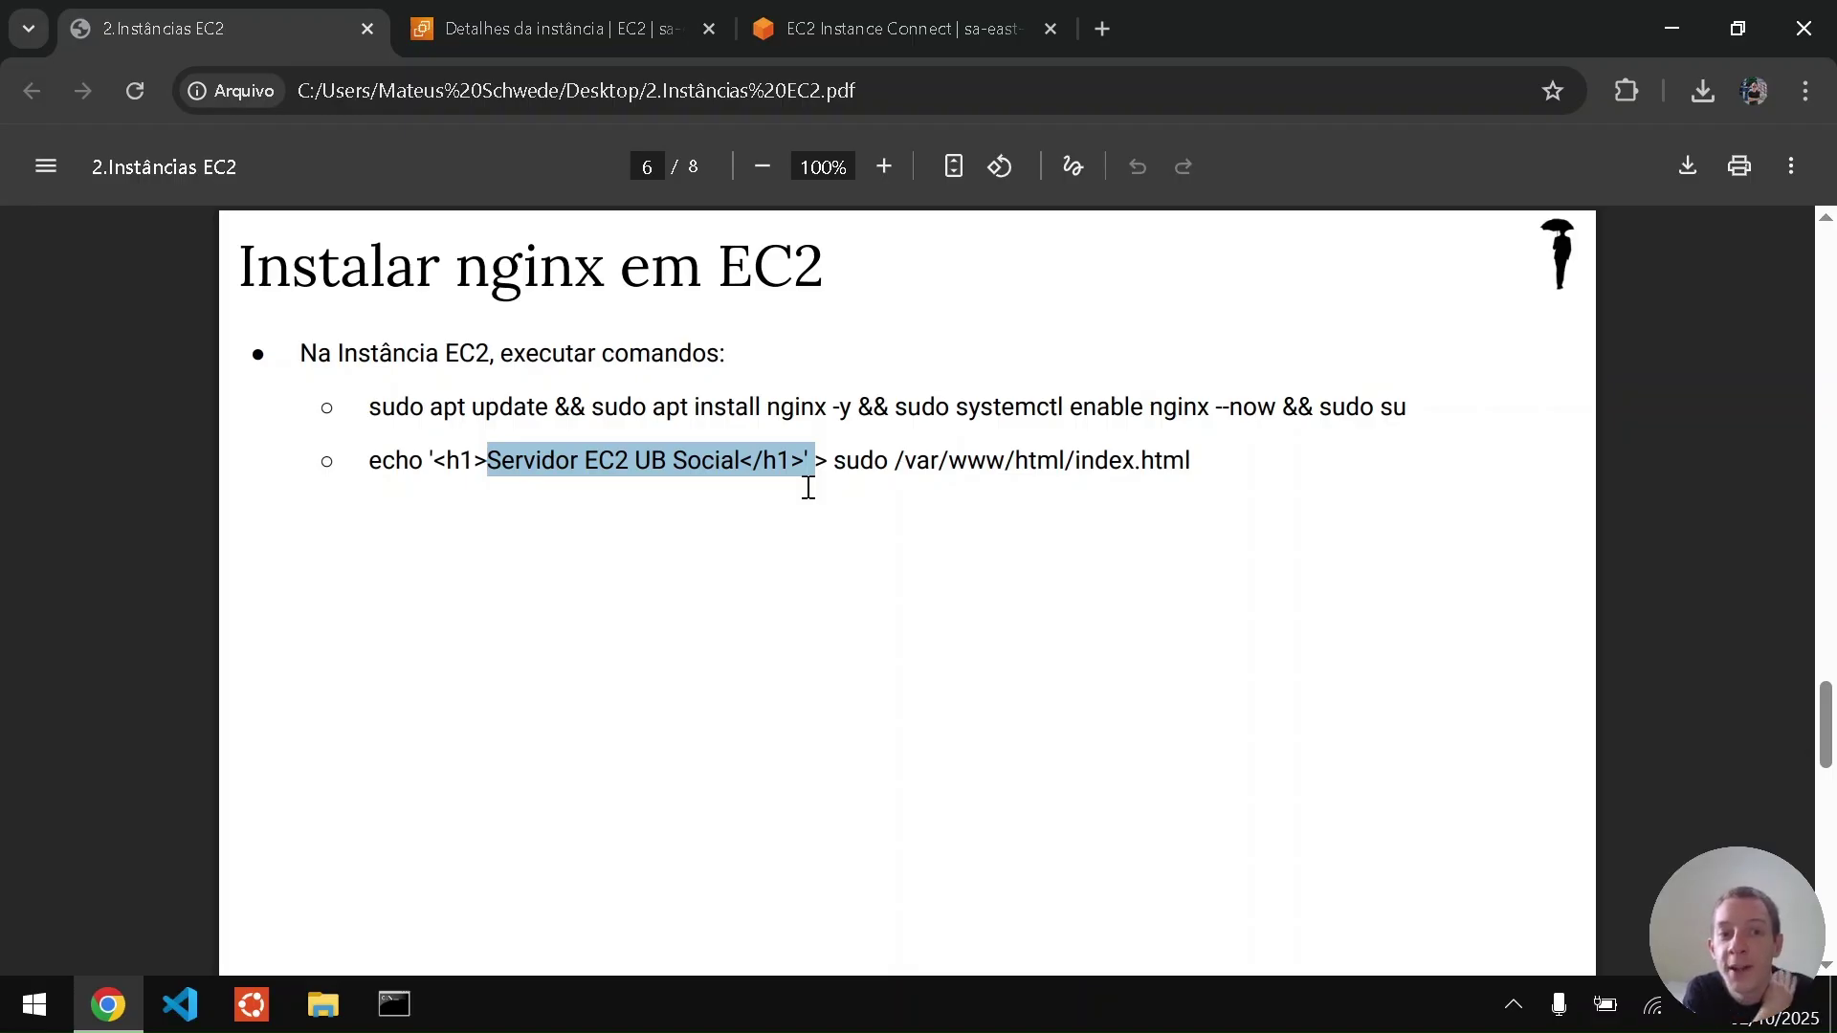
pyautogui.press('Right')
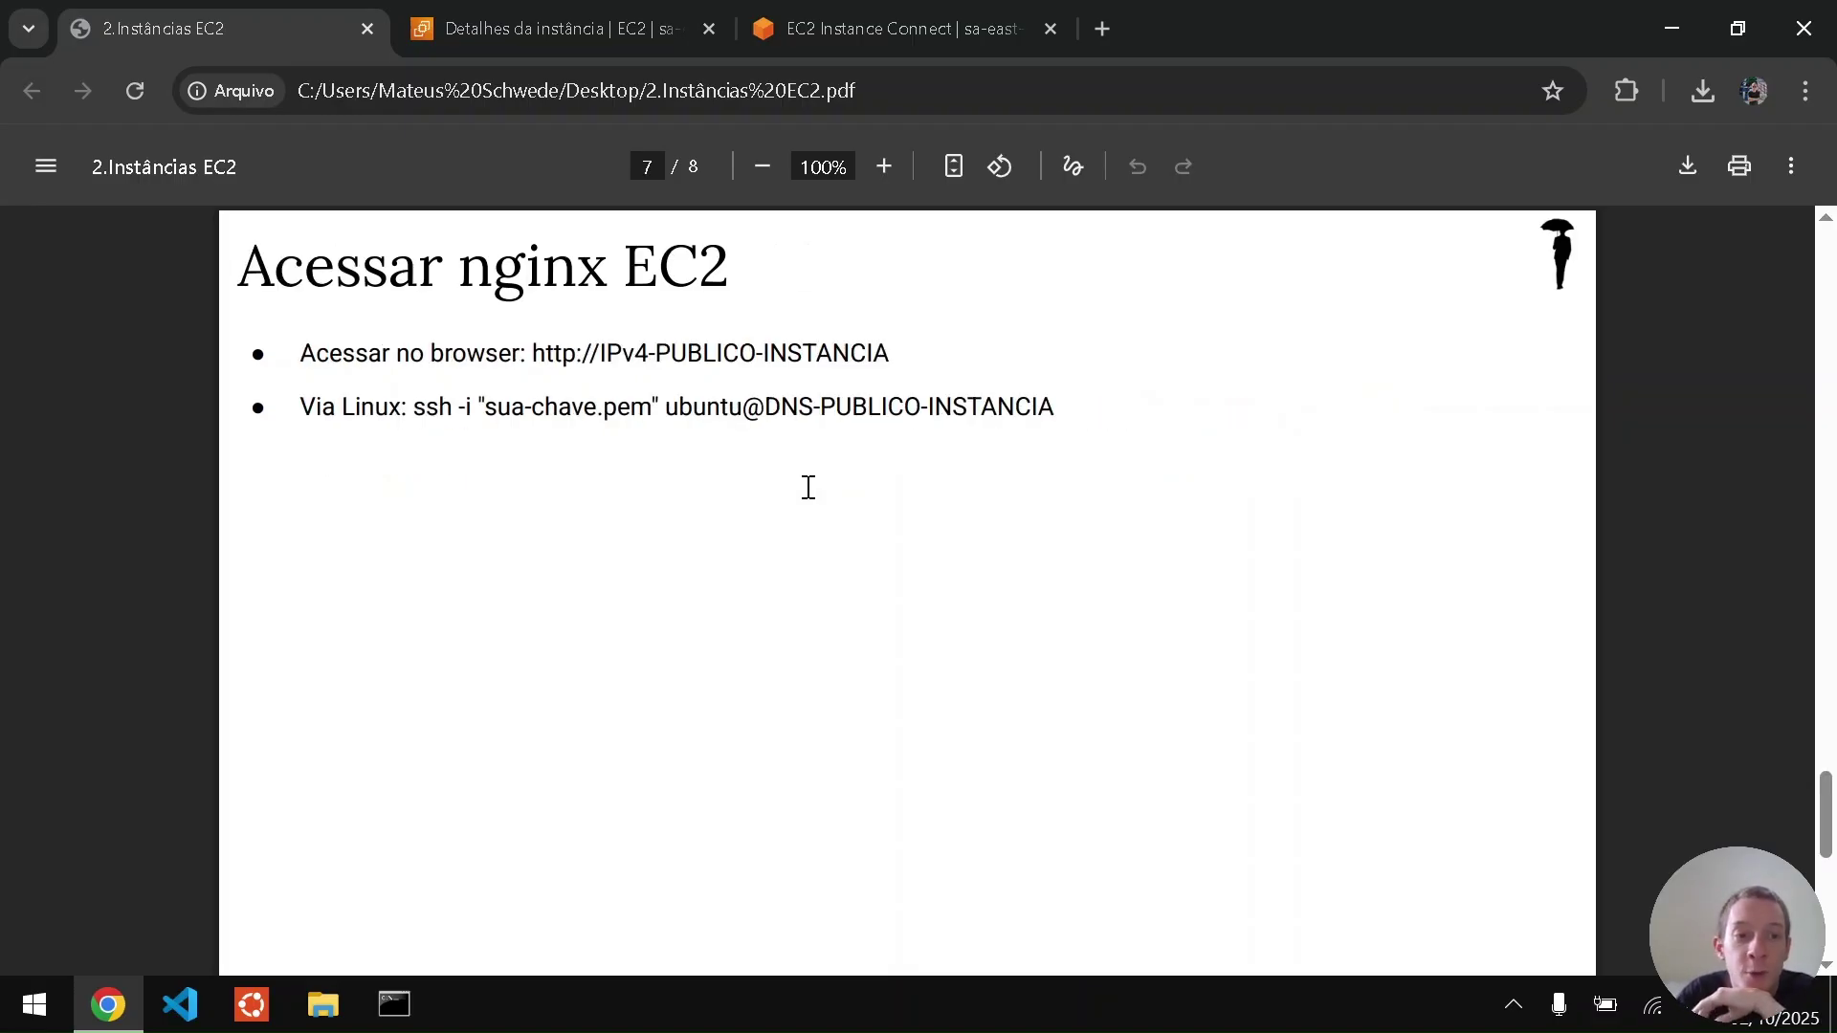
pyautogui.hotkey('ctrl', 'Tab')
pyautogui.hotkey('ctrl', 'Tab')
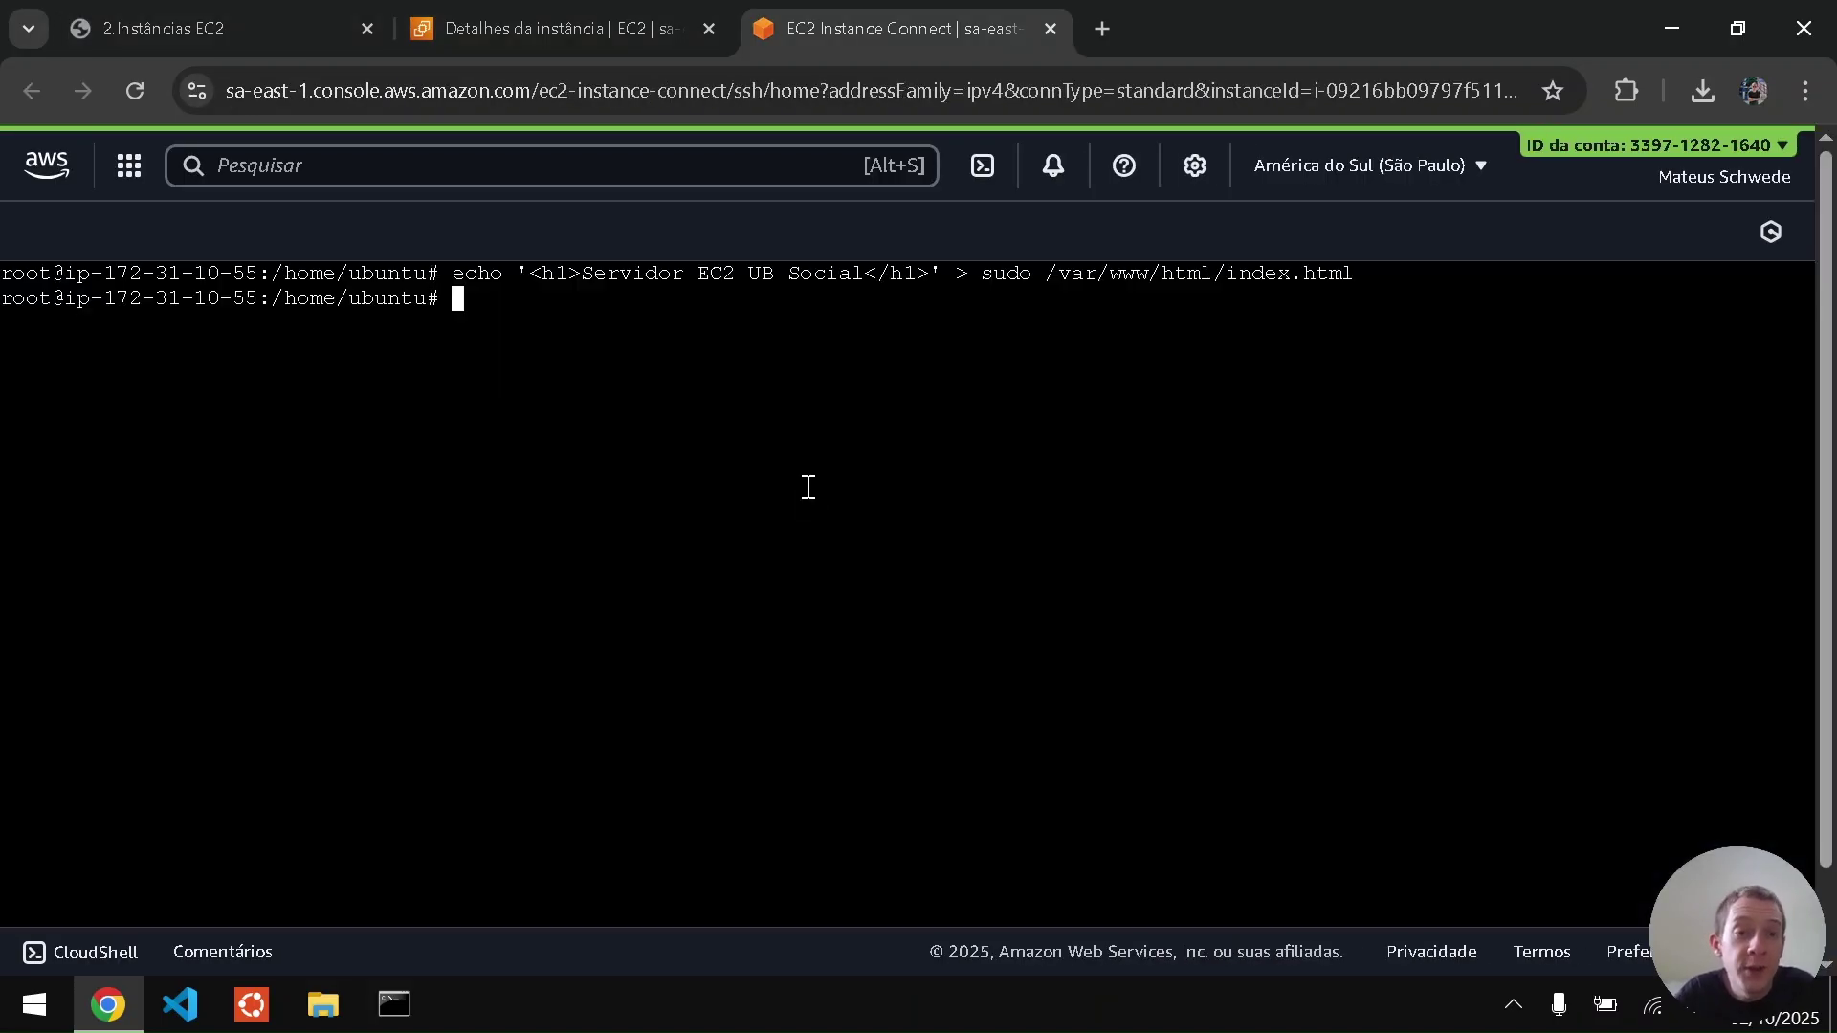
# - Open ubuntuTeste1's public IPv4 address from its instance details and load it over http instead of https
pyautogui.click(581, 8)
pyautogui.scroll(3, 478, 646)
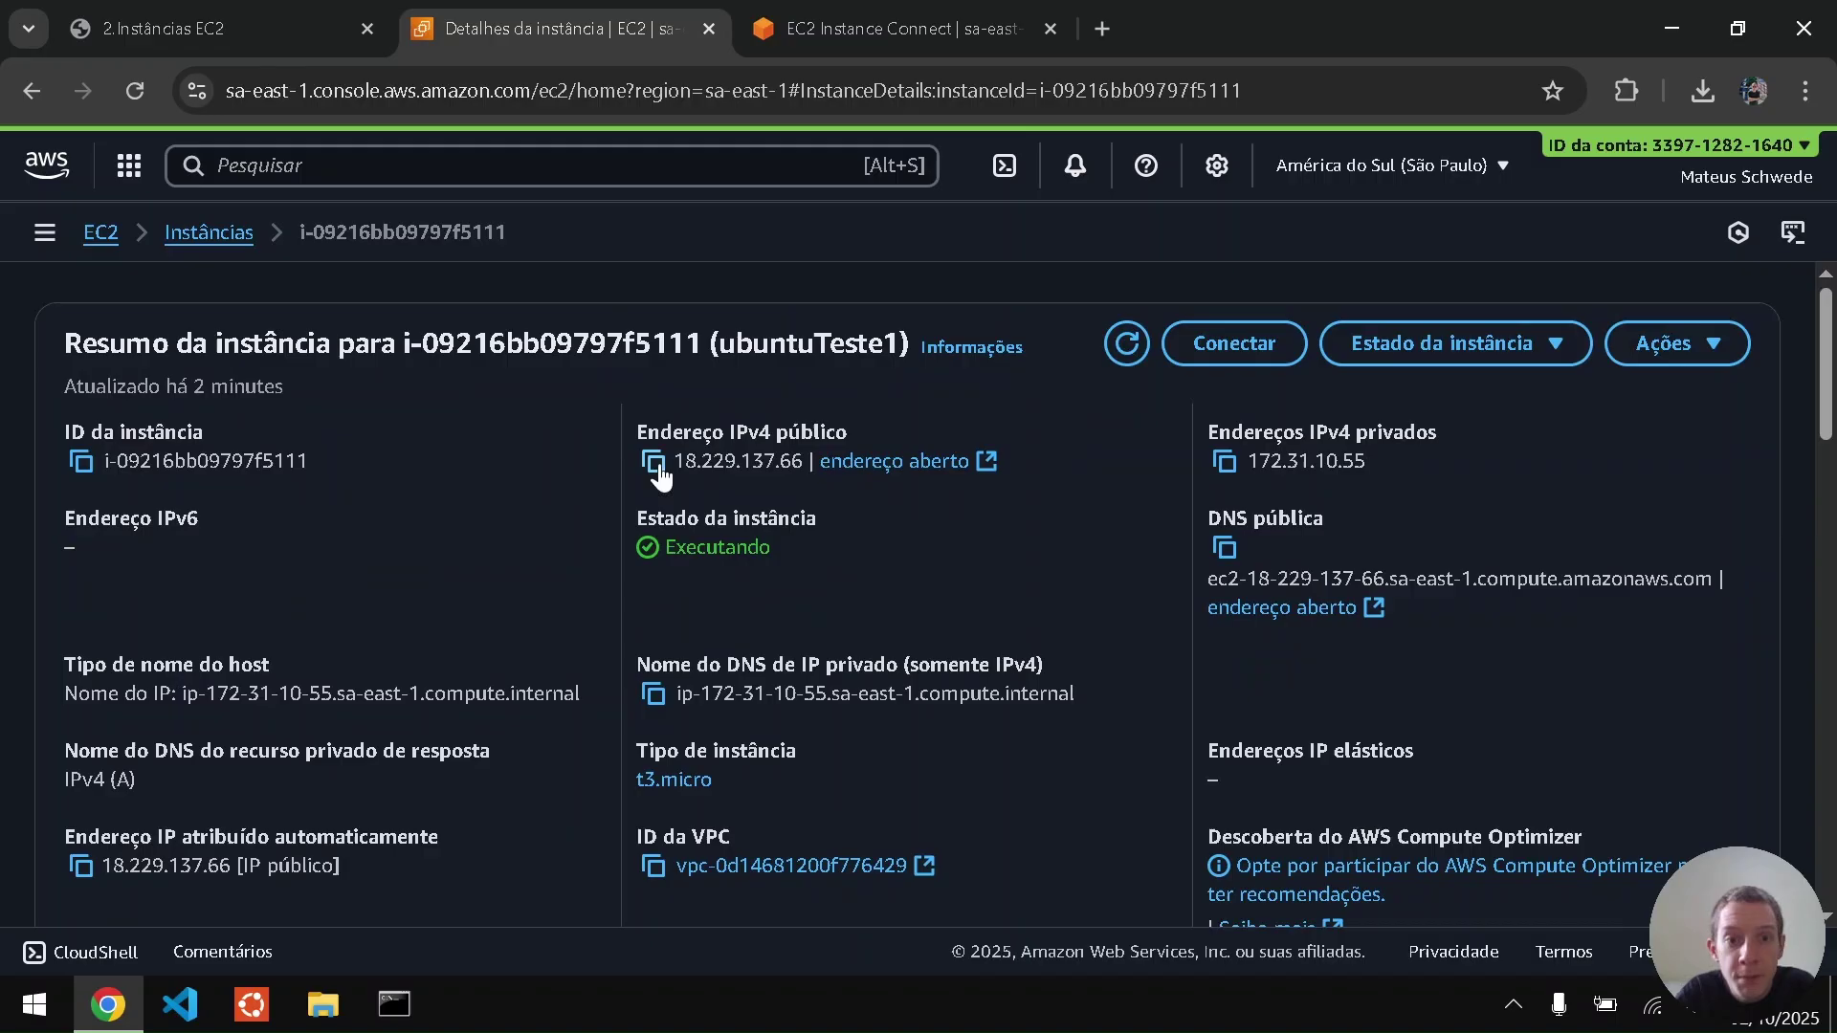
pyautogui.click(833, 464)
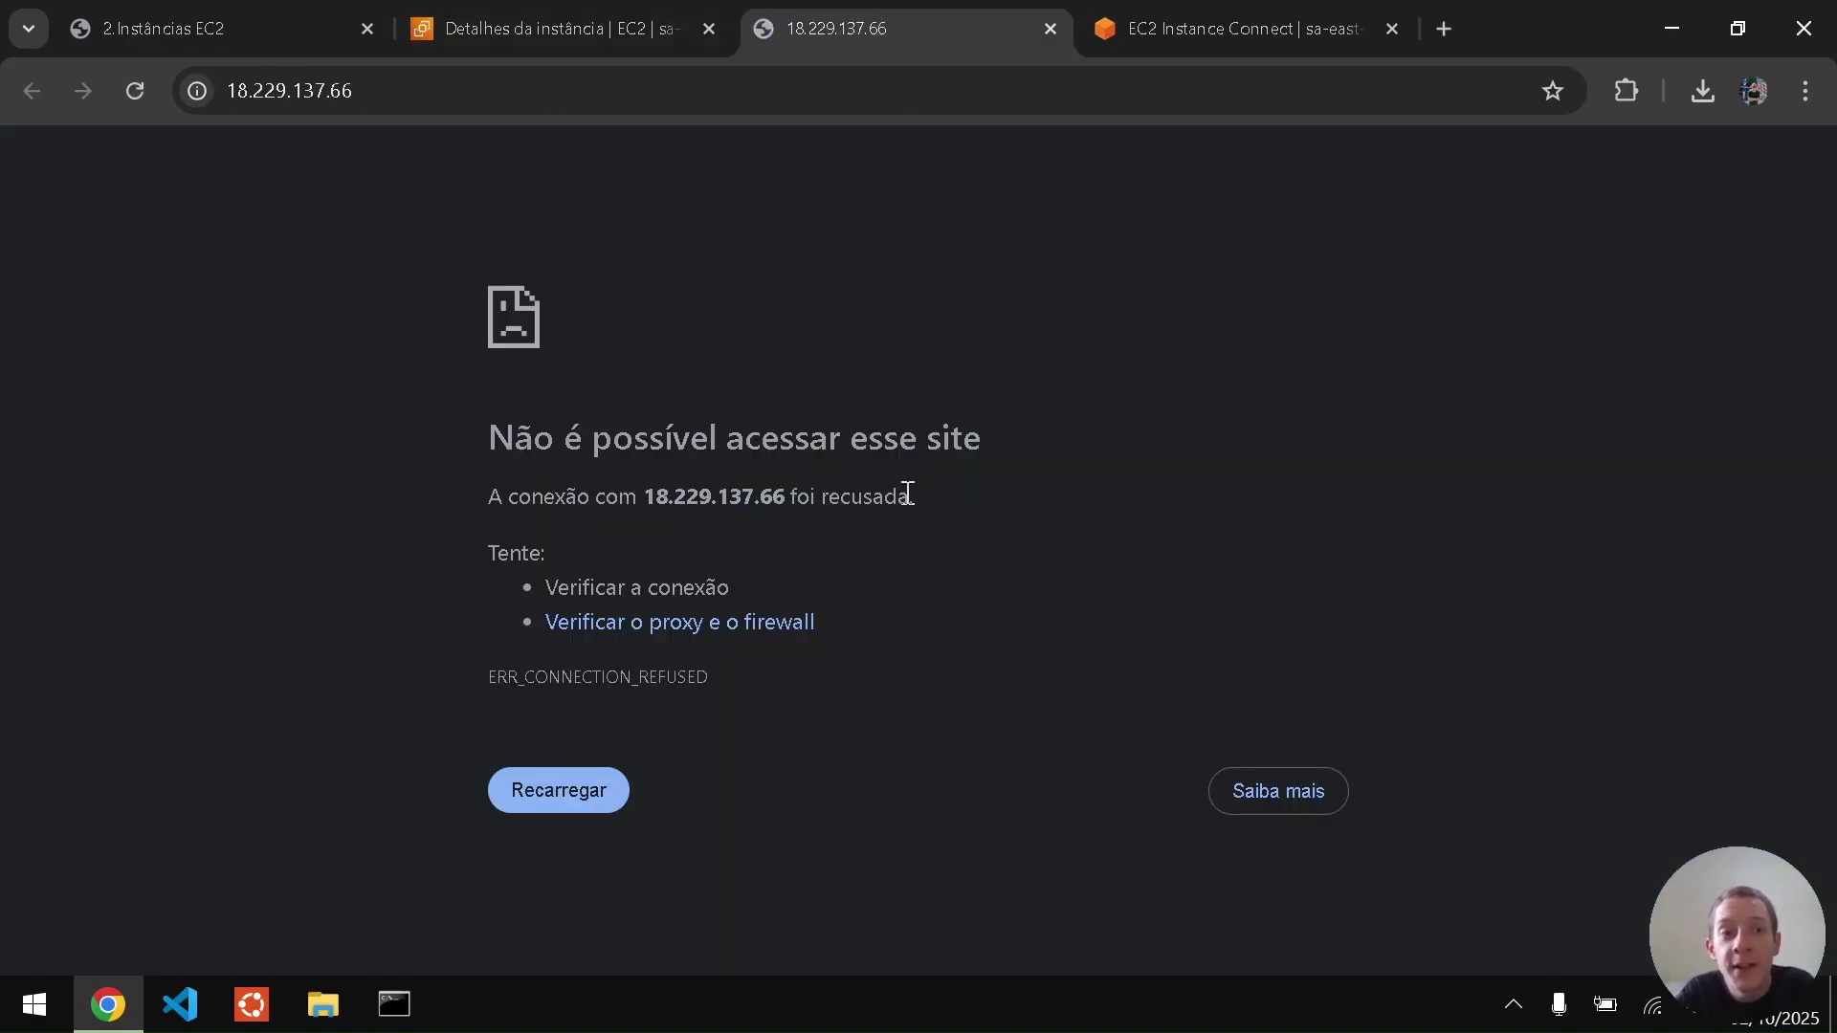
pyautogui.click(630, 86)
pyautogui.press('Home')
pyautogui.press('Right')
pyautogui.press('Right')
pyautogui.press('Right')
pyautogui.press('Right')
pyautogui.press('Right')
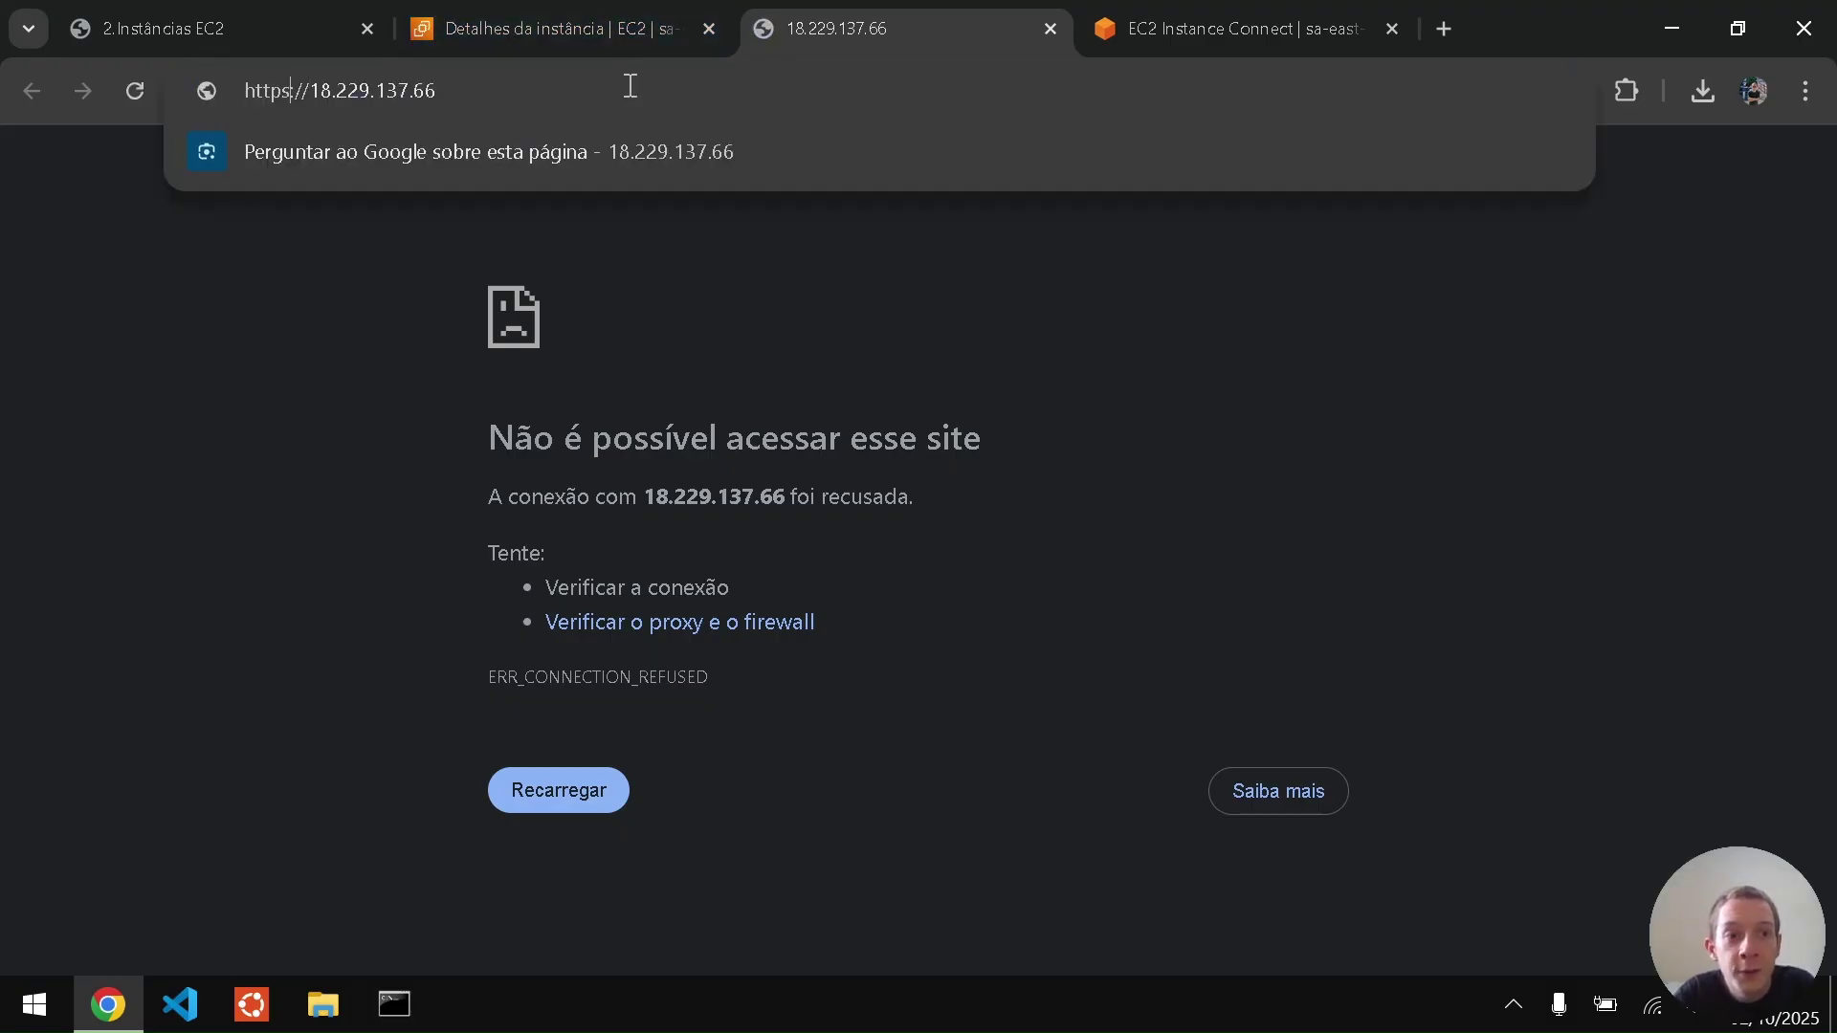
pyautogui.press('BackSpace')
pyautogui.press('Return')
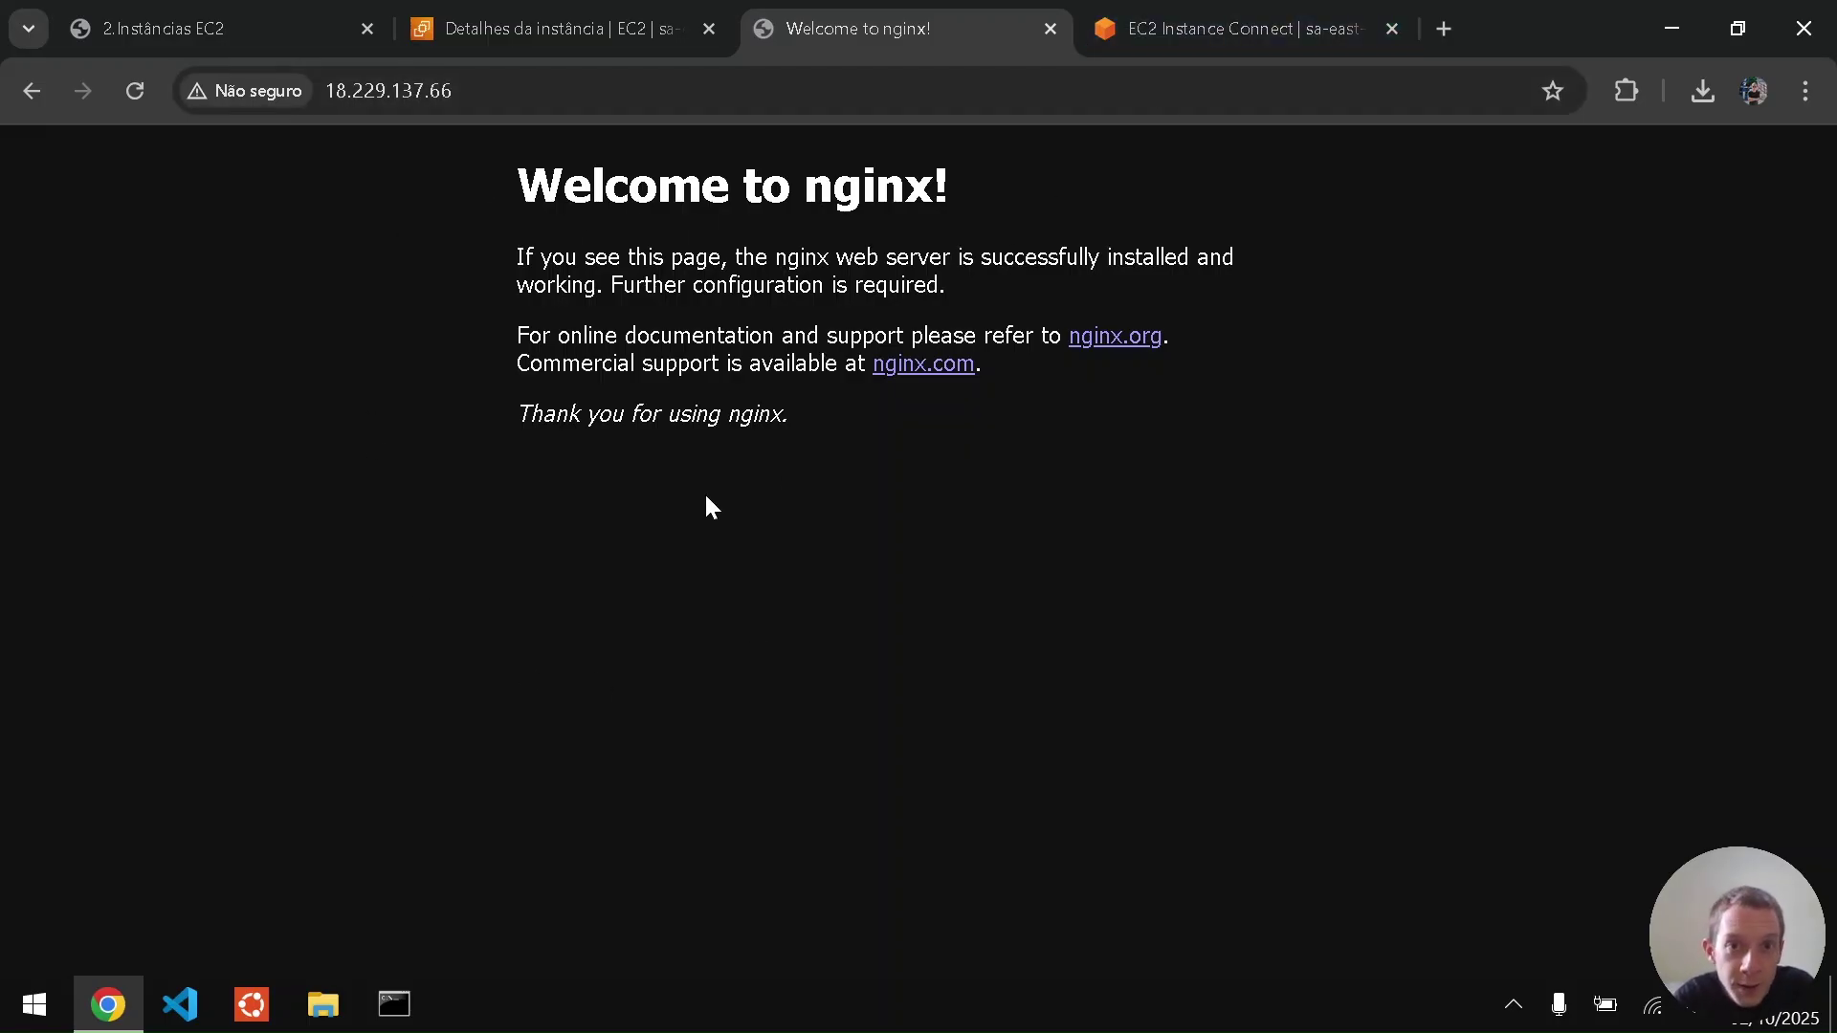
# - Compare the echo commands with and without sudo in the terminal, and reload the page served at the instance's public IPv4 address
pyautogui.hotkey('ctrl', 'Tab')
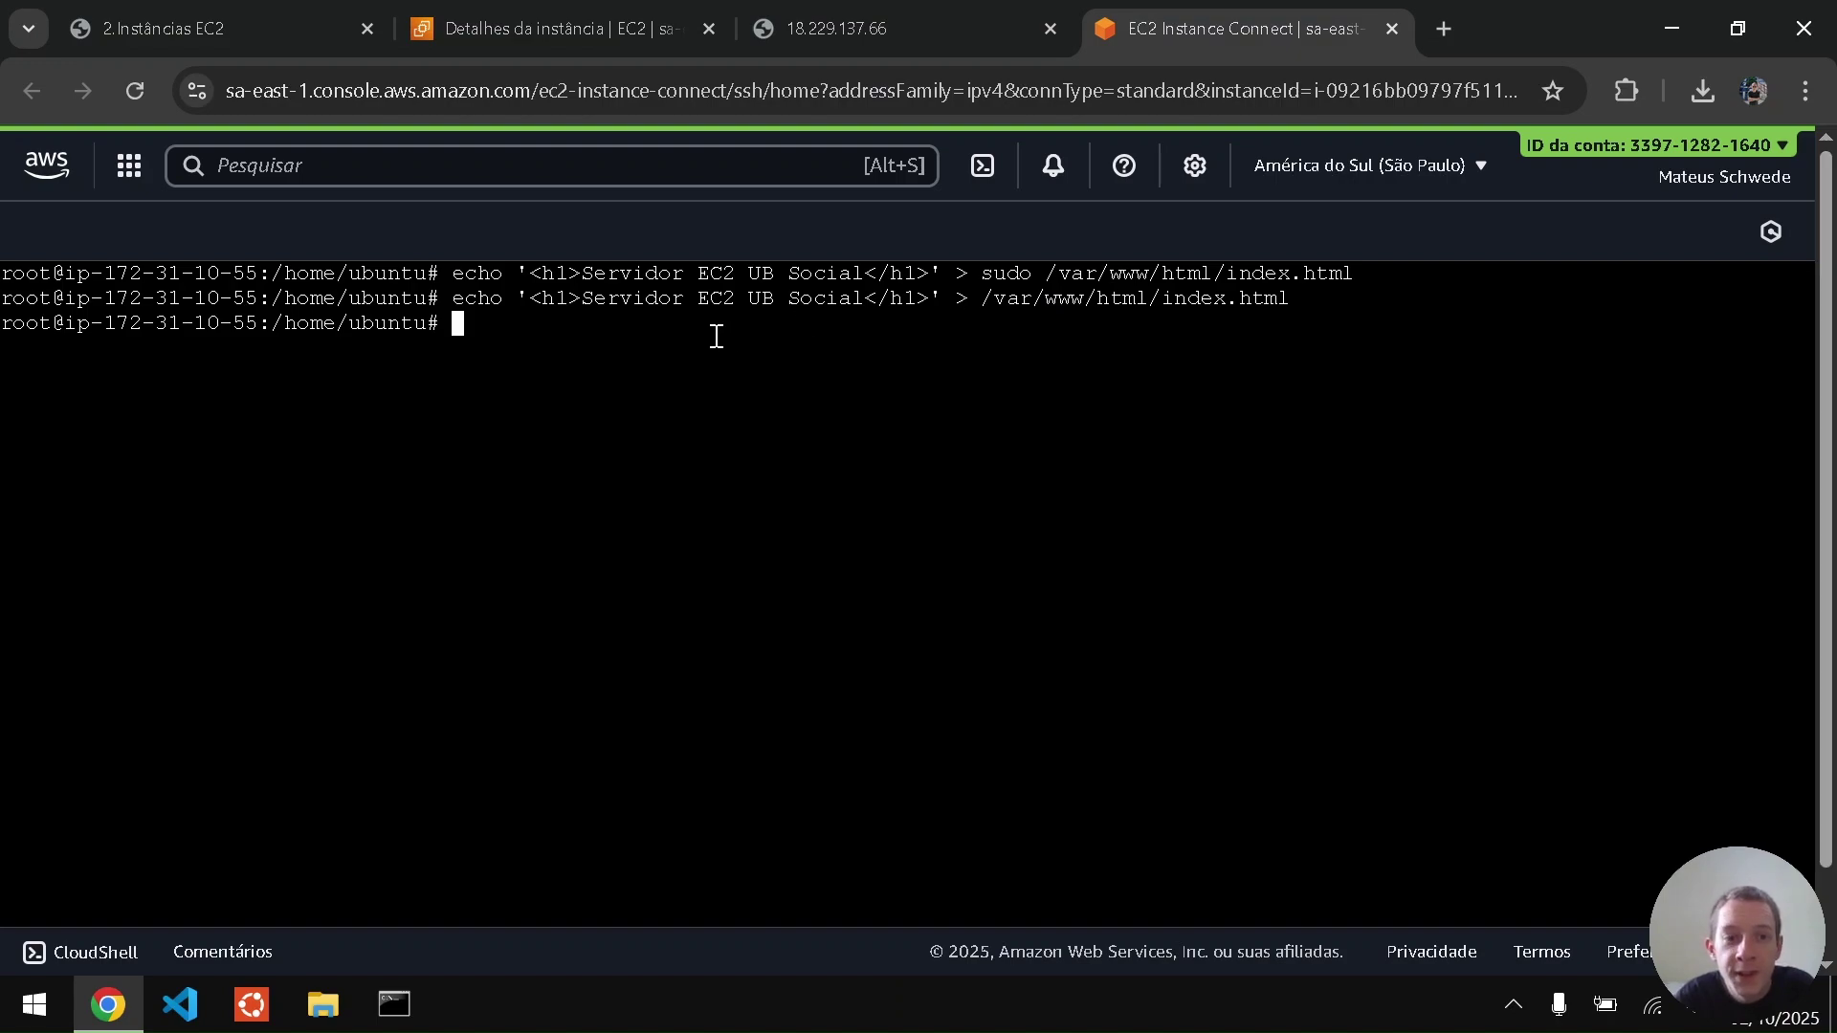
pyautogui.doubleClick(984, 276)
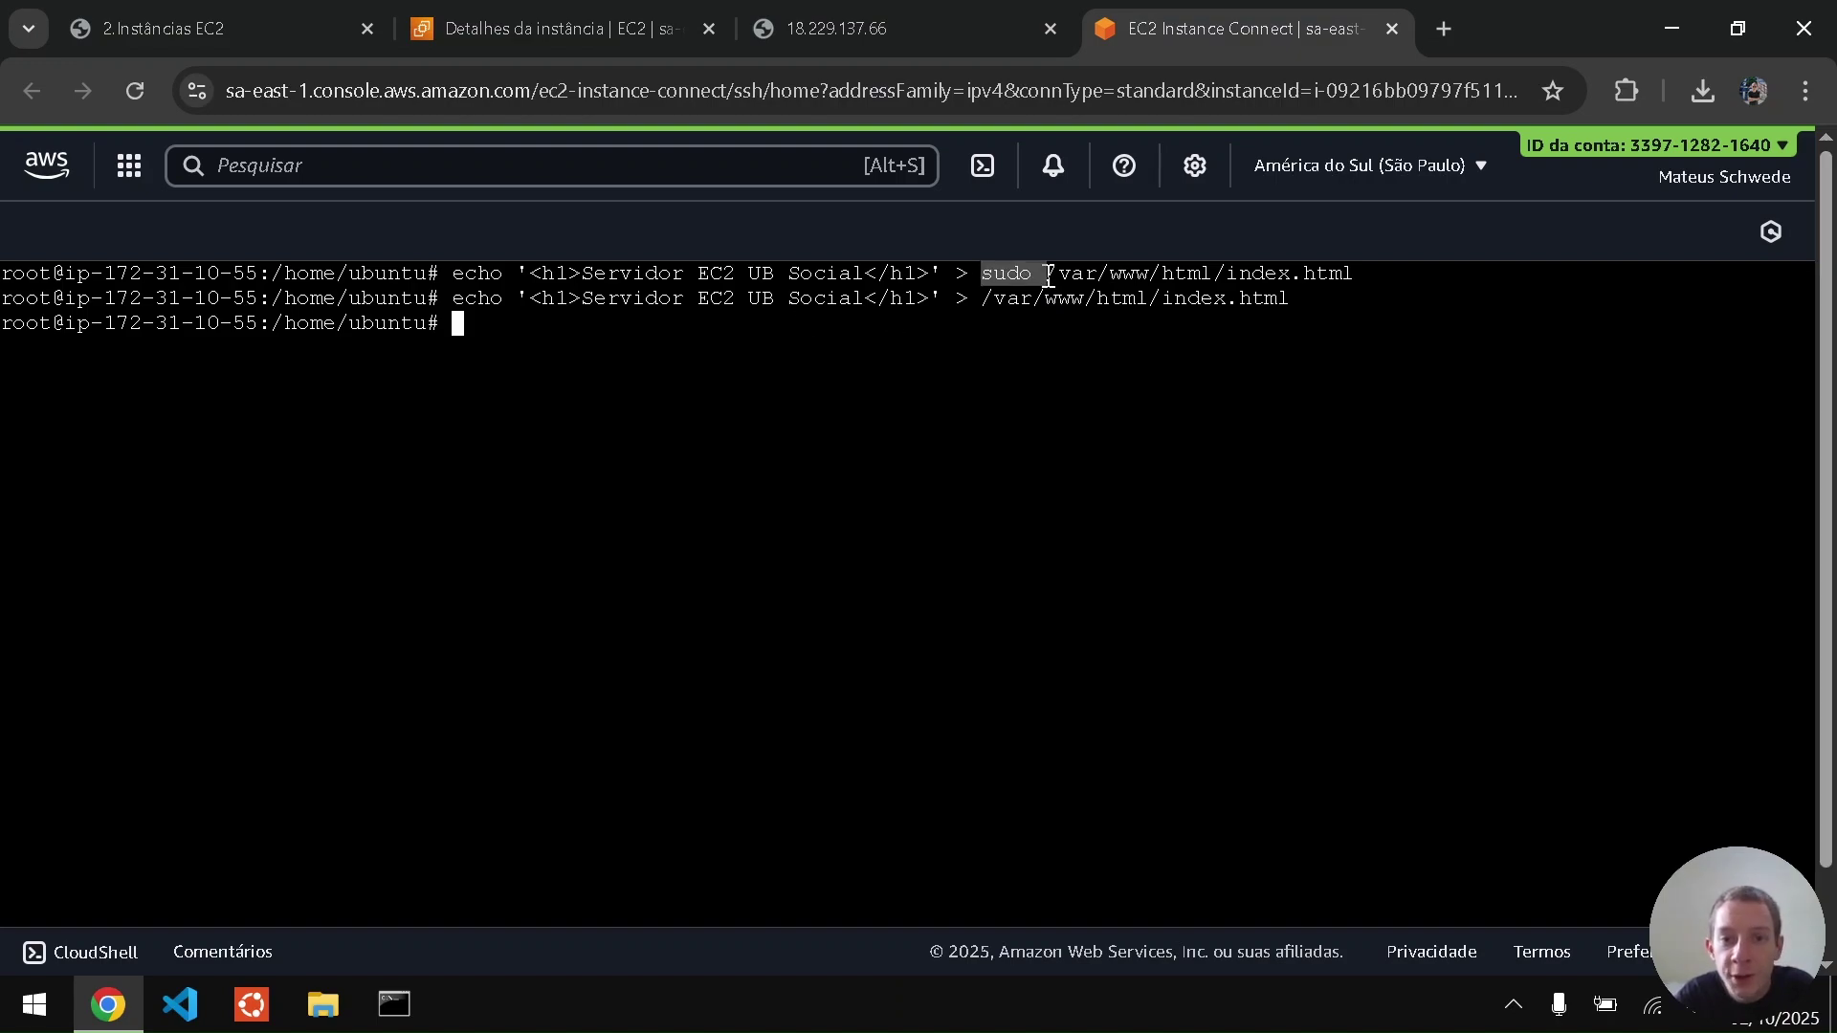
pyautogui.click(794, 21)
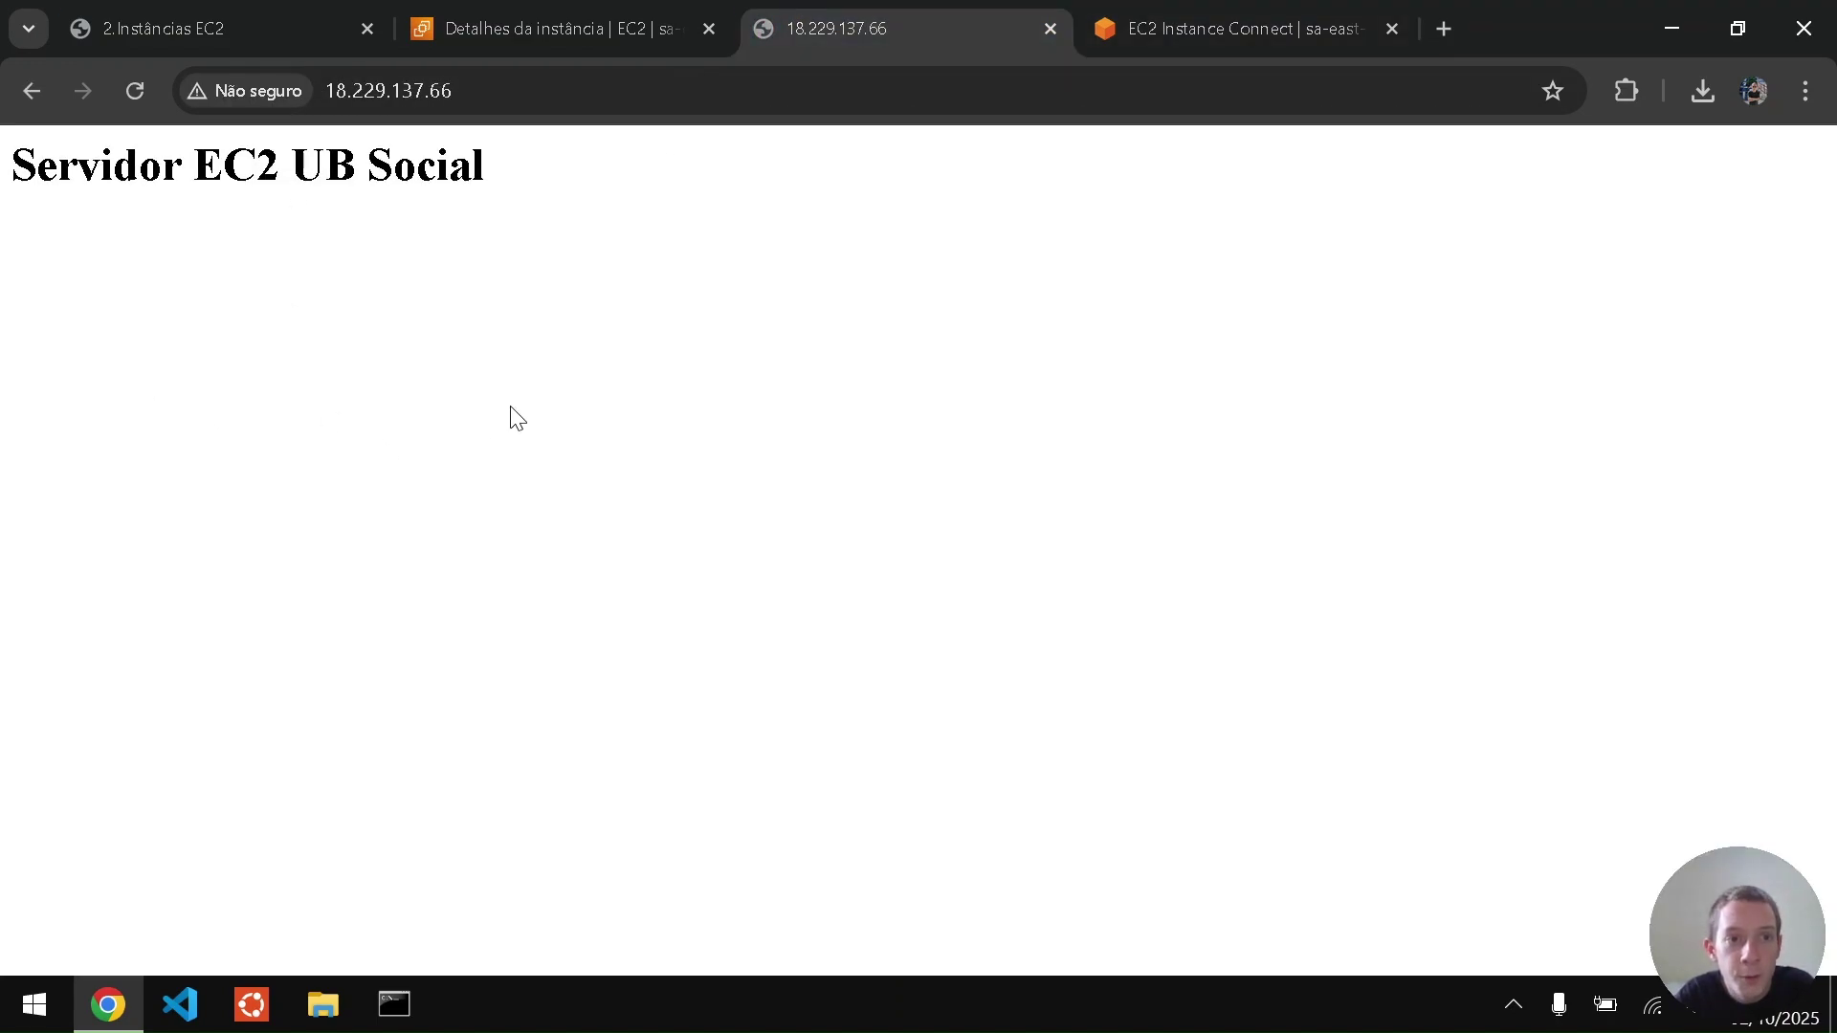
pyautogui.click(813, 91)
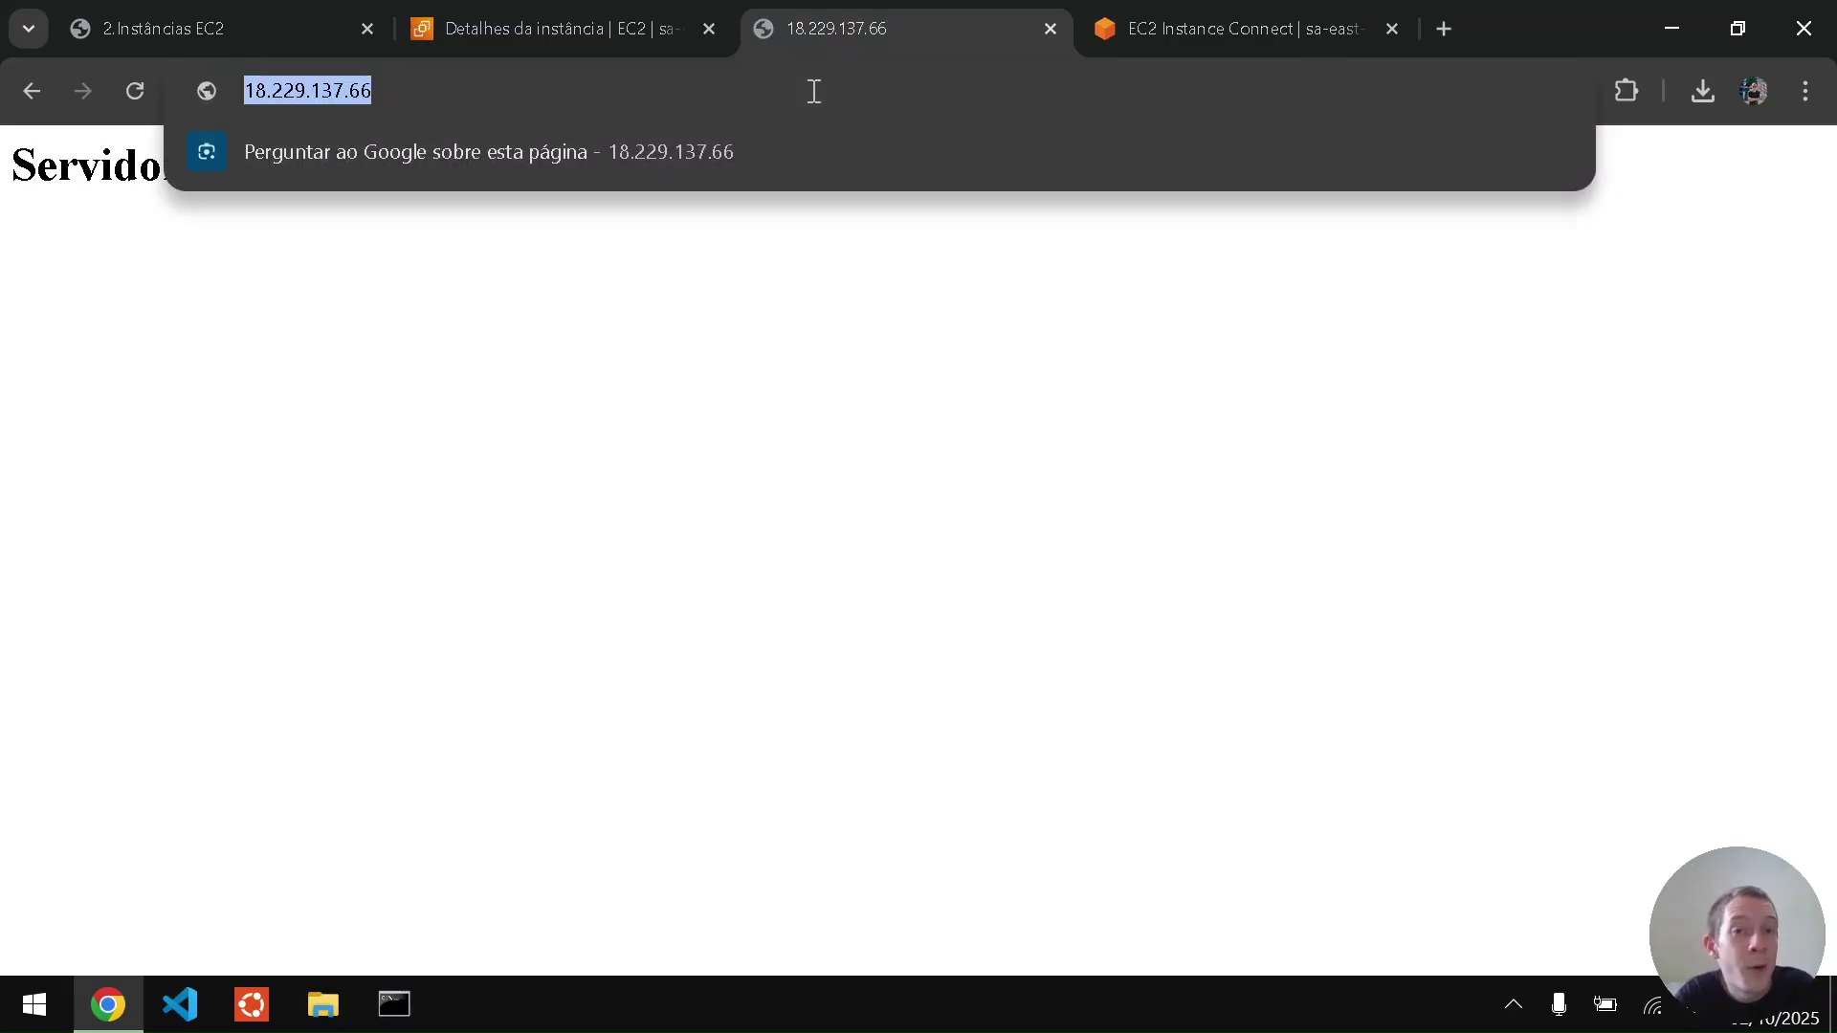
pyautogui.press('Return')
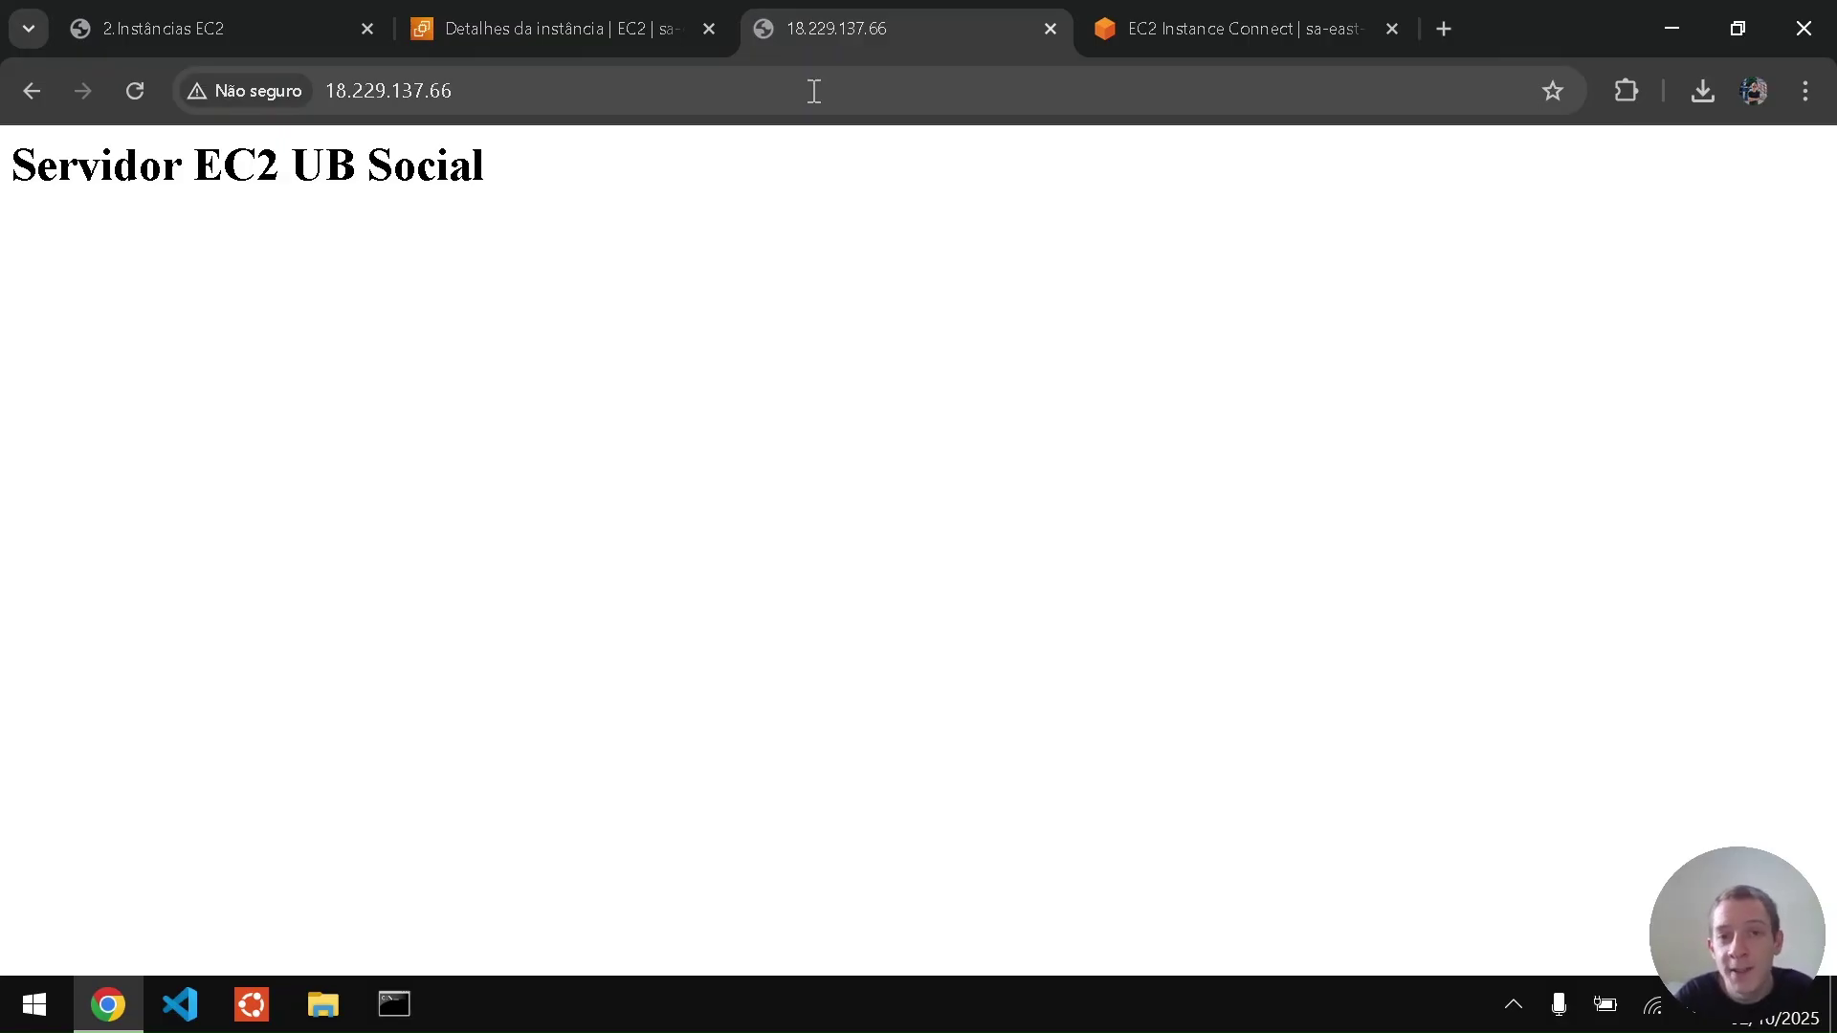
# - Review the Linux ssh command with its .pem key argument on the PDF's "Acessar nginx EC2" page
pyautogui.hotkey('ctrl', 'Tab')
pyautogui.hotkey('ctrl', 'Tab')
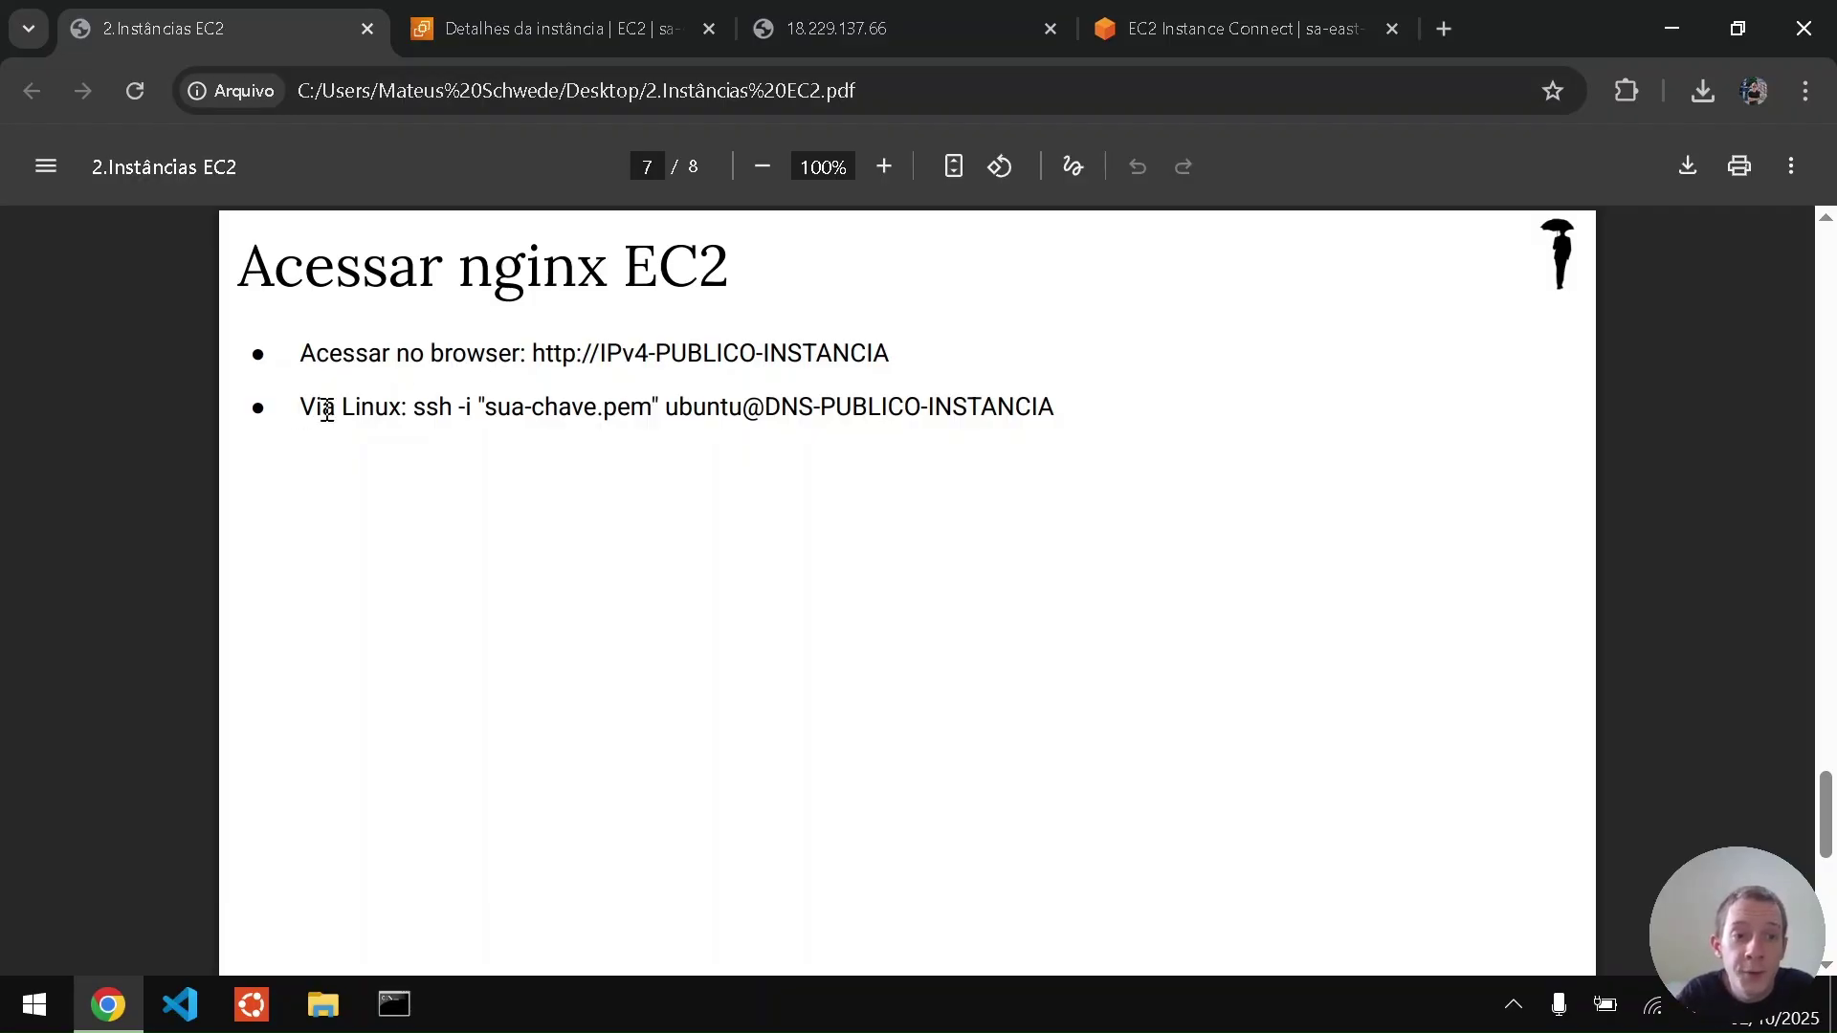
pyautogui.doubleClick(374, 407)
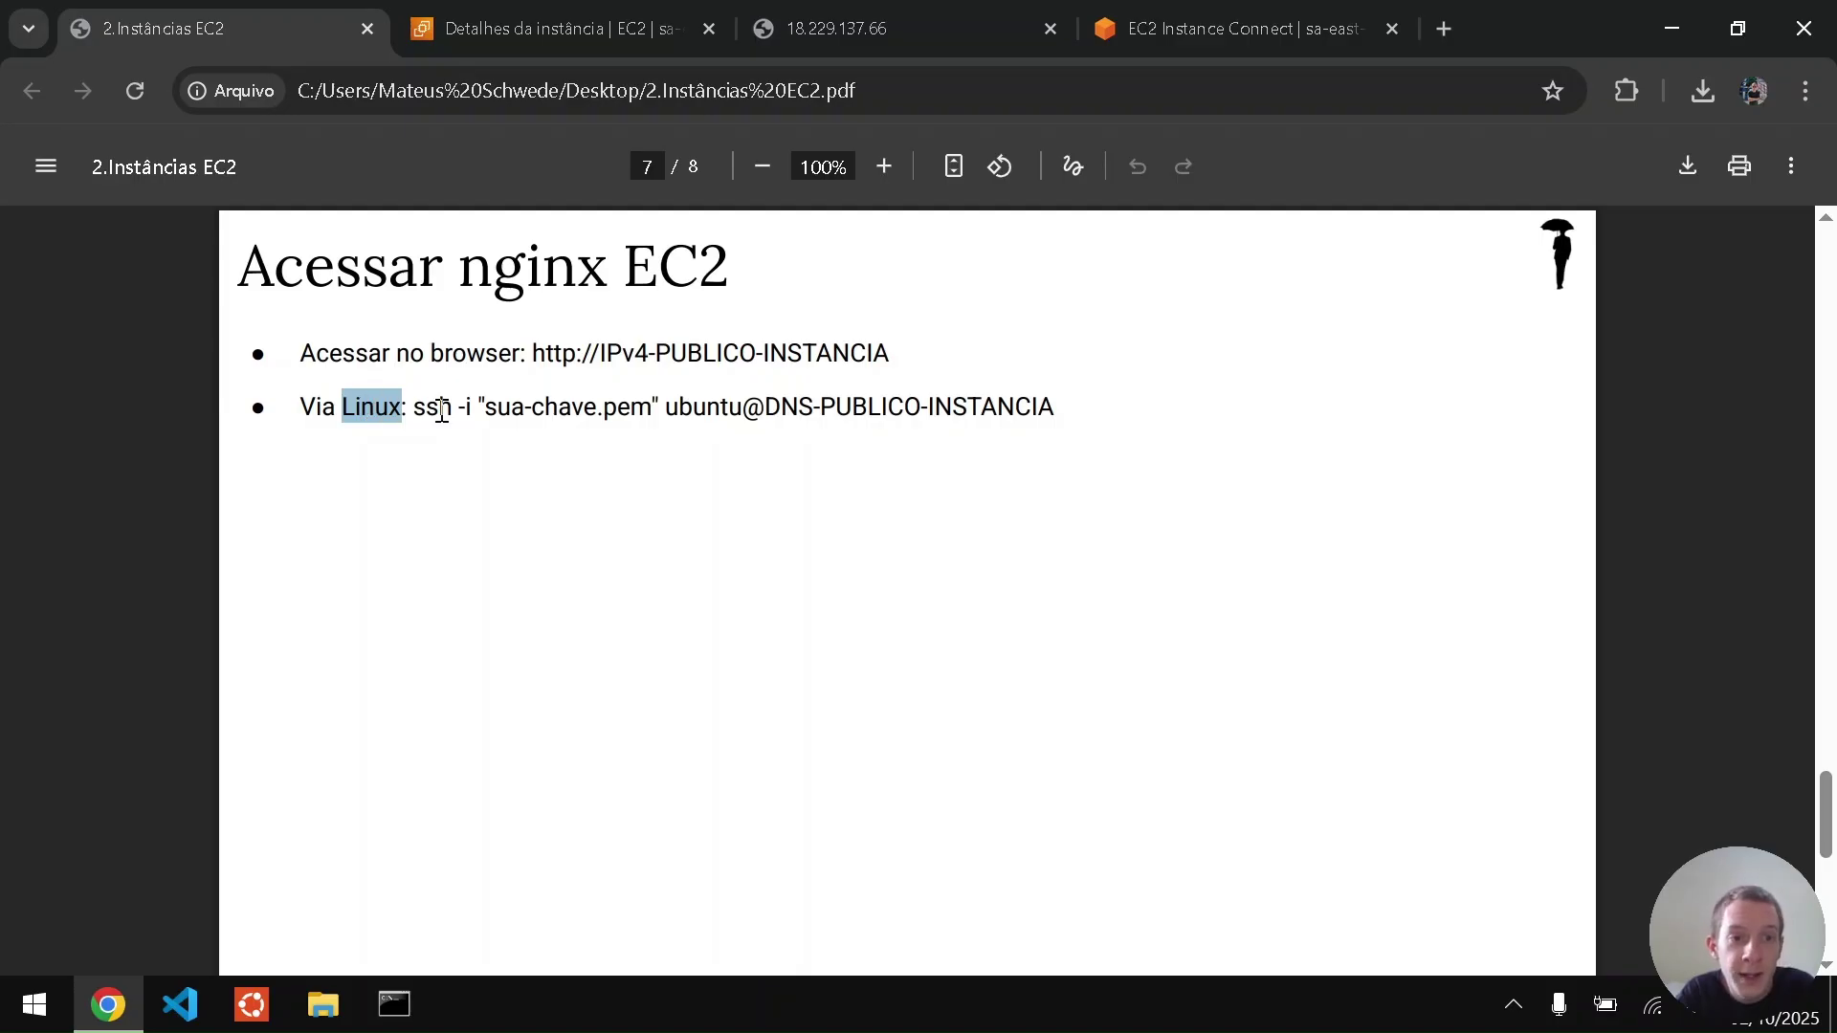
pyautogui.click(440, 409)
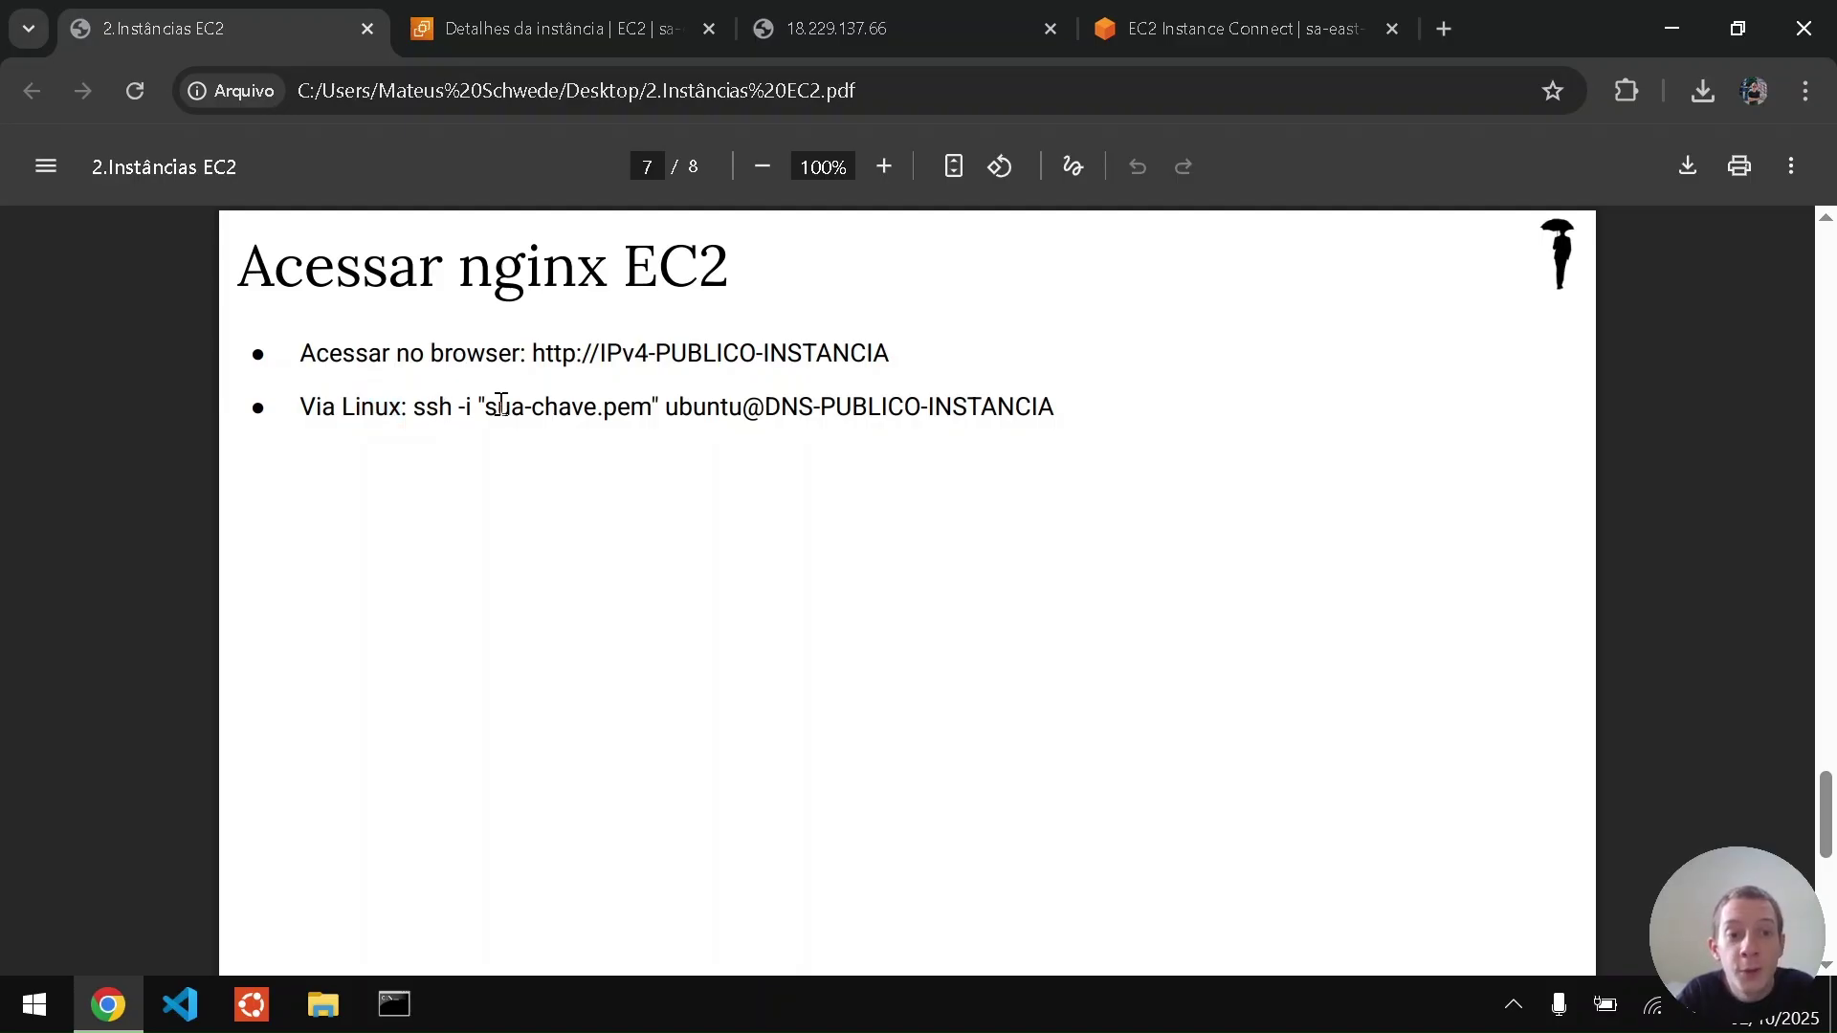
pyautogui.moveTo(496, 405); pyautogui.dragTo(658, 404)
pyautogui.click(658, 404)
# - Locate the keyTeste1 key file on the desktop, and return to the PDF
pyautogui.press('super+d')
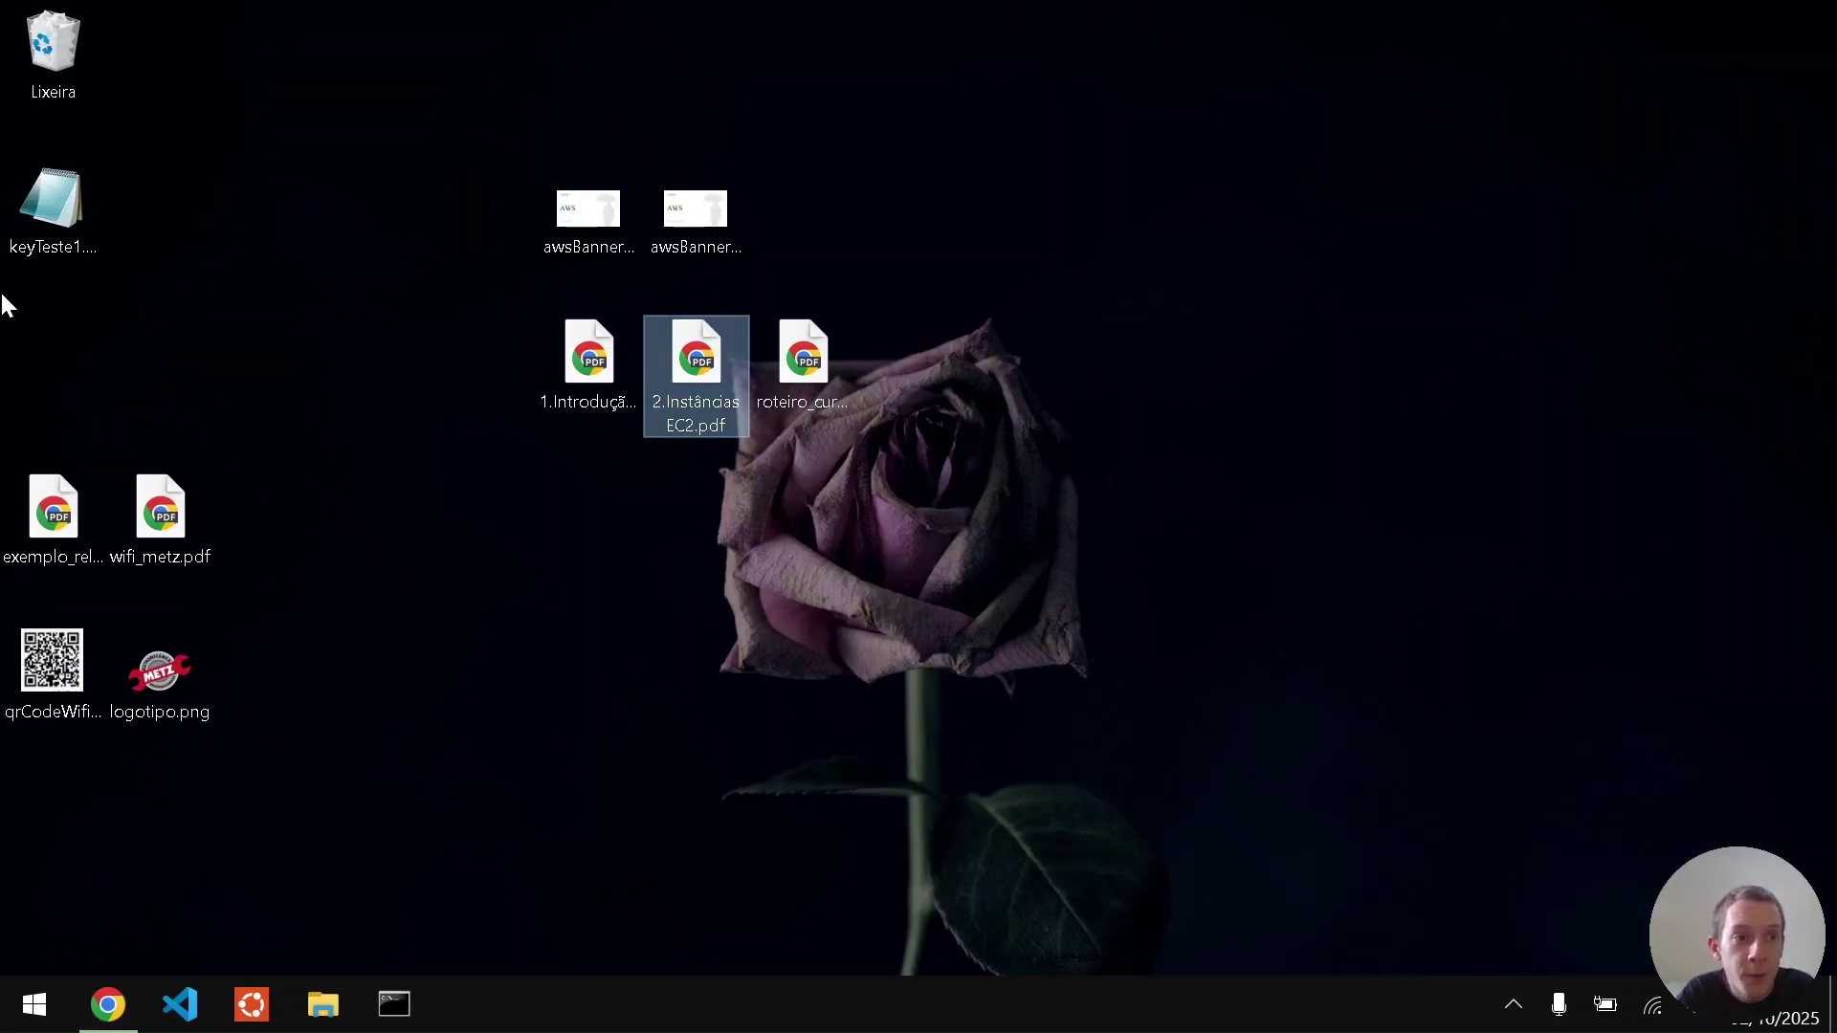
pyautogui.click(20, 246)
pyautogui.press('super+d')
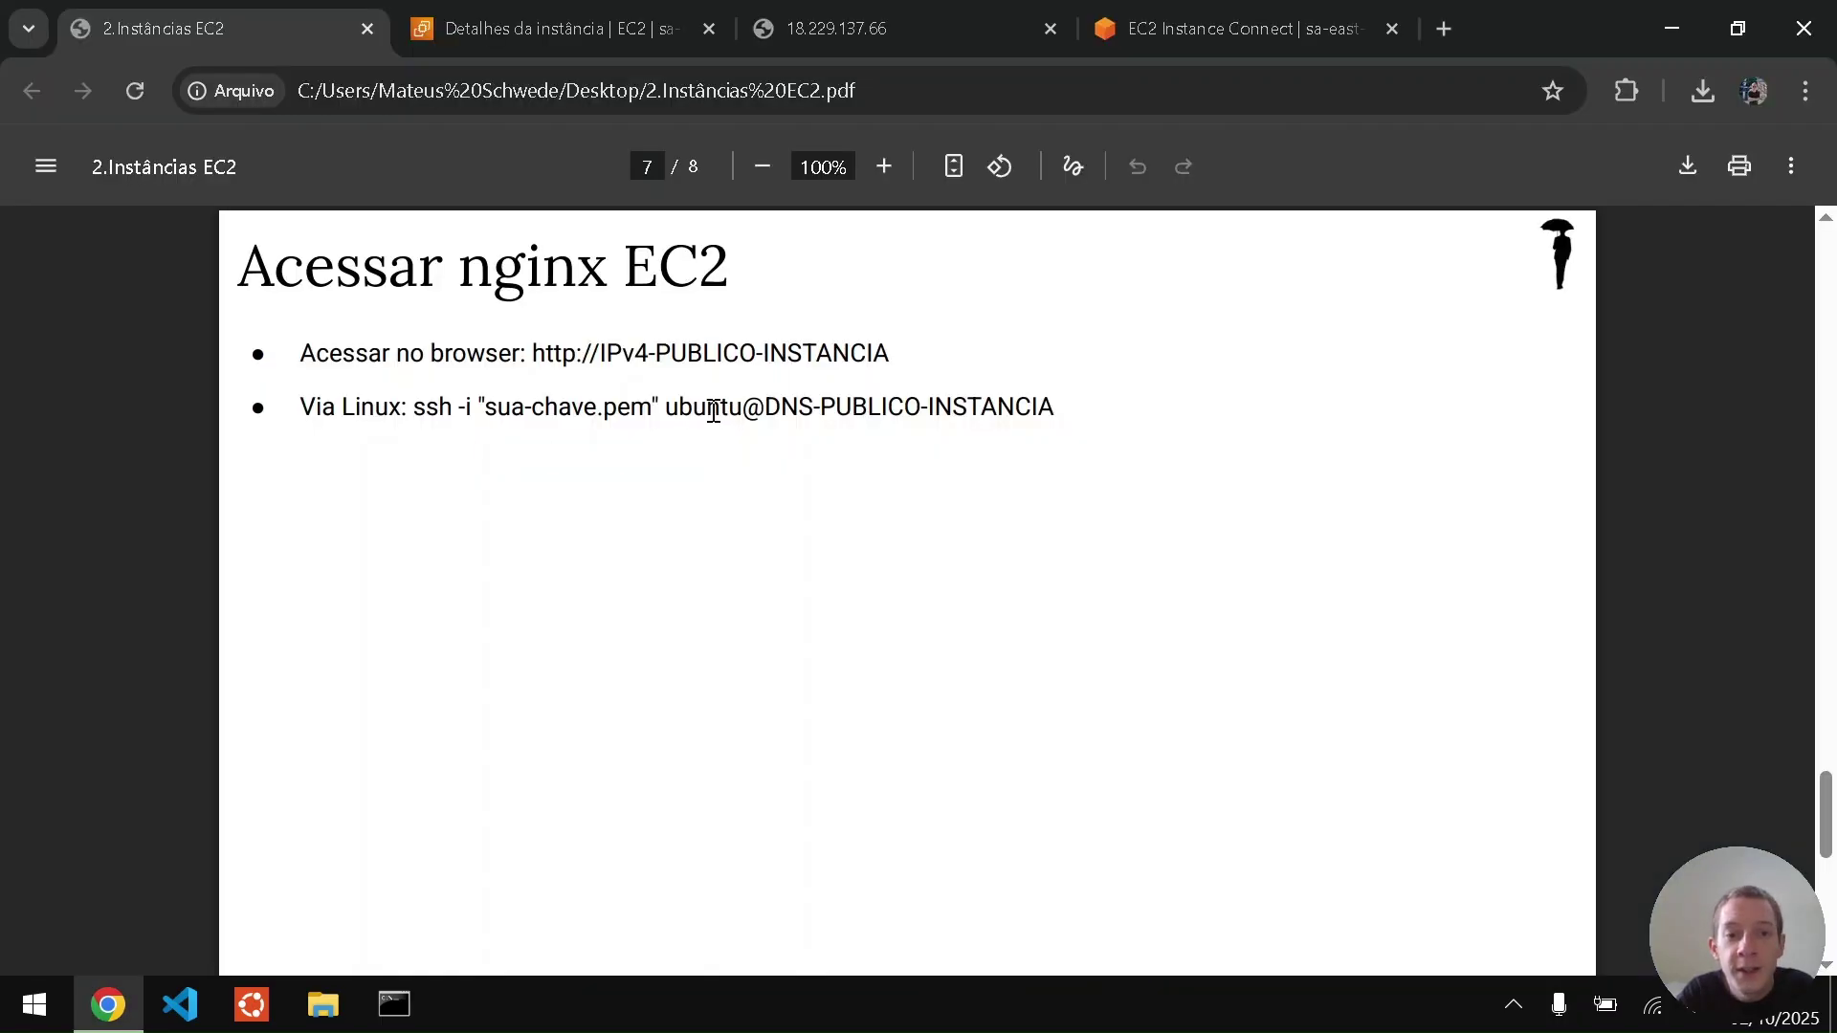
# - Exit the root shell in the EC2 Instance Connect terminal and run w to check the ubuntu login user
pyautogui.moveTo(667, 408); pyautogui.dragTo(738, 406)
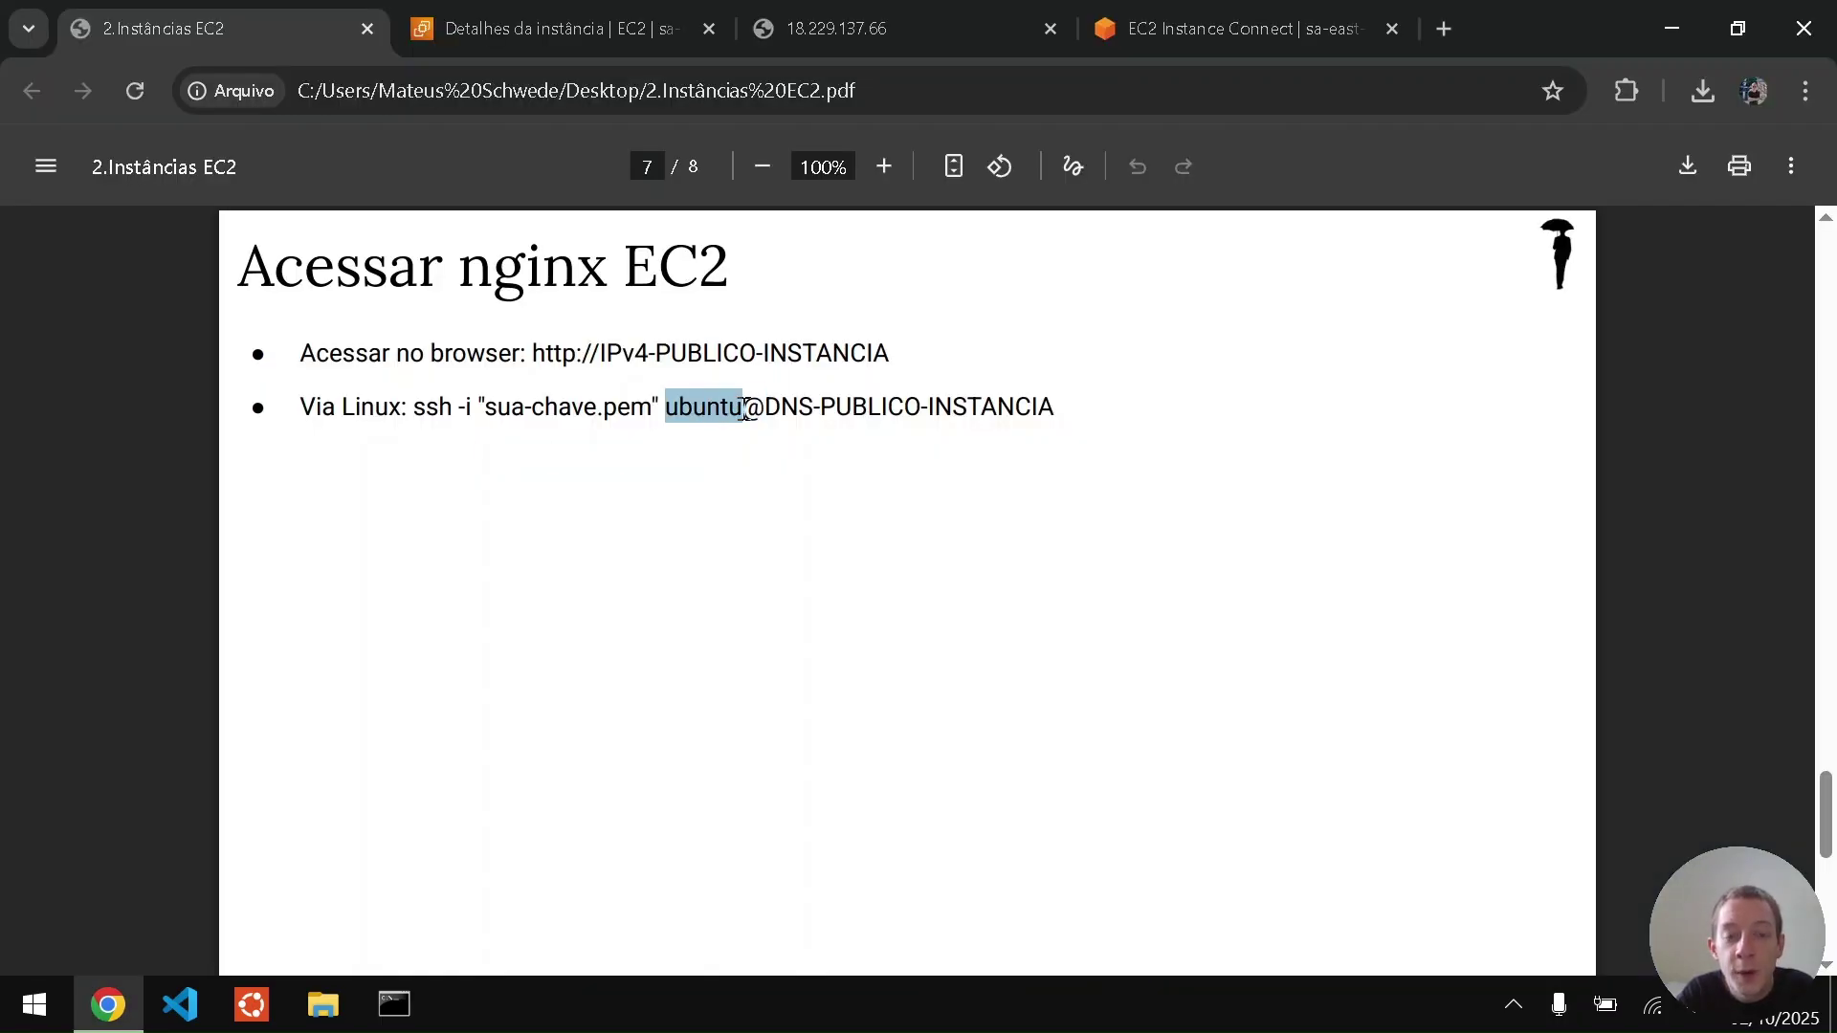
pyautogui.click(1243, 28)
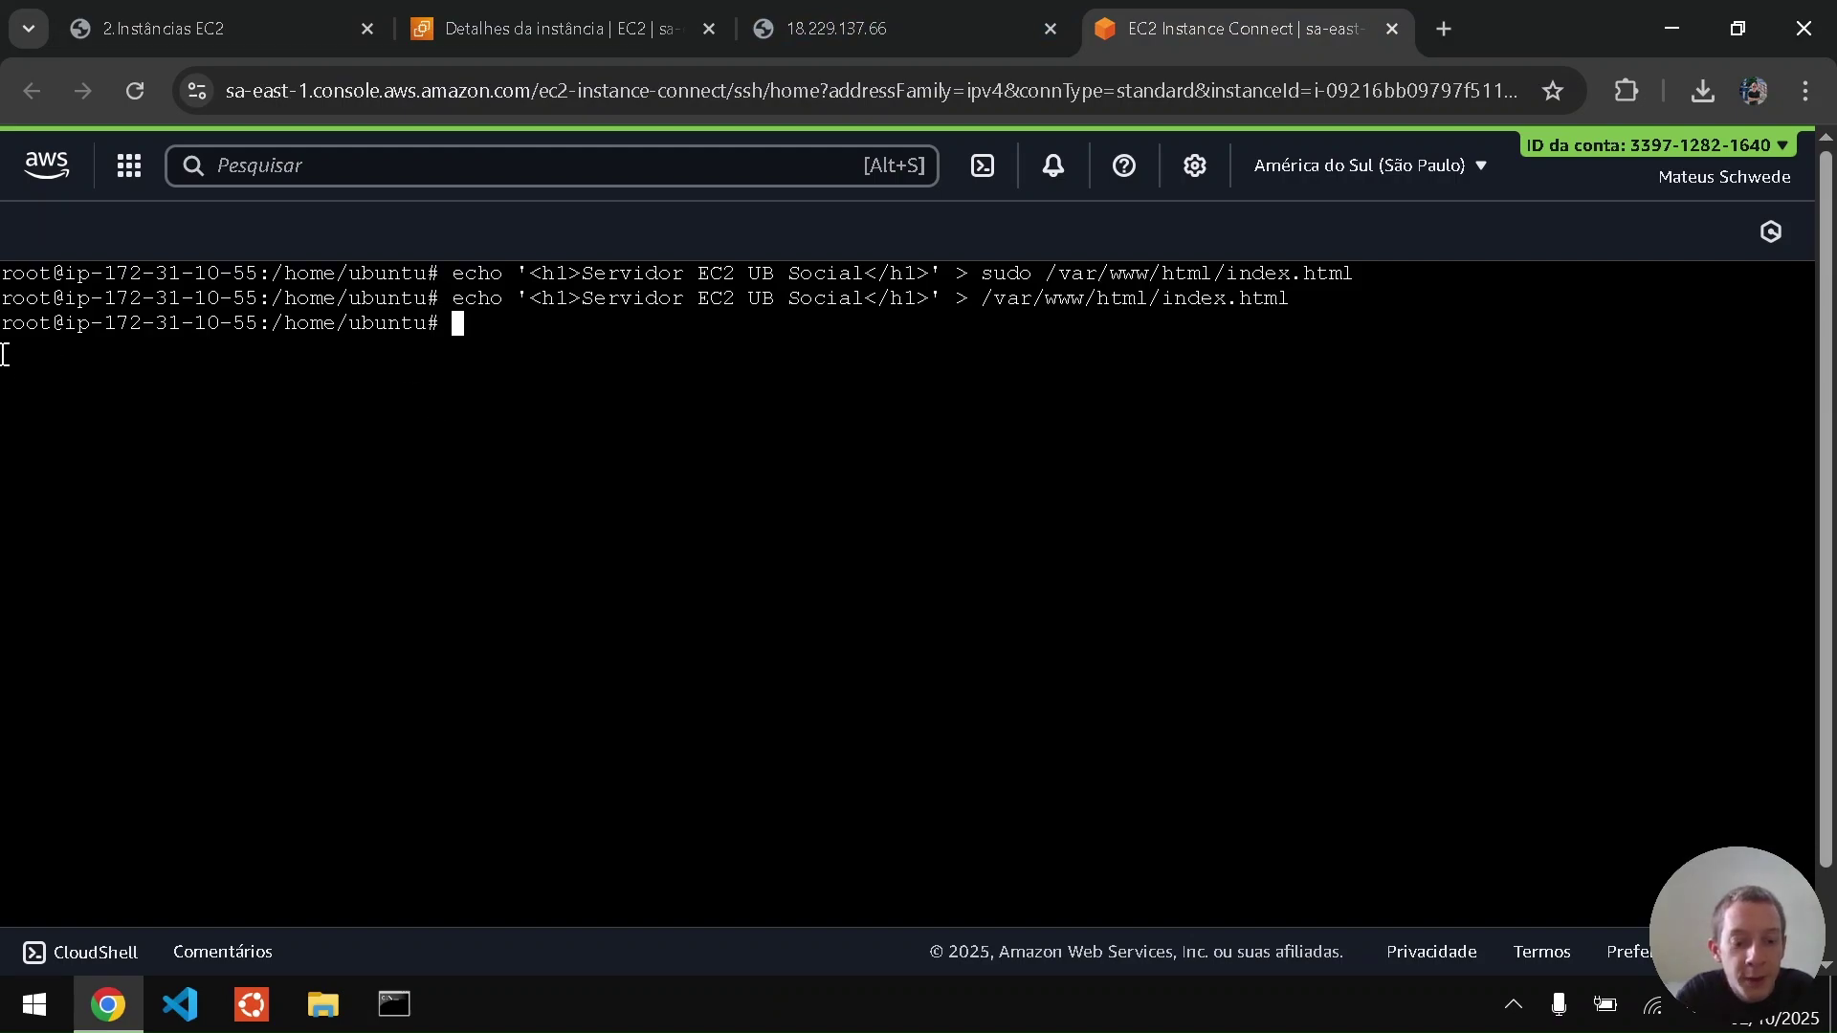
pyautogui.hotkey('ctrl', 'd')
pyautogui.moveTo(2, 373); pyautogui.dragTo(76, 372)
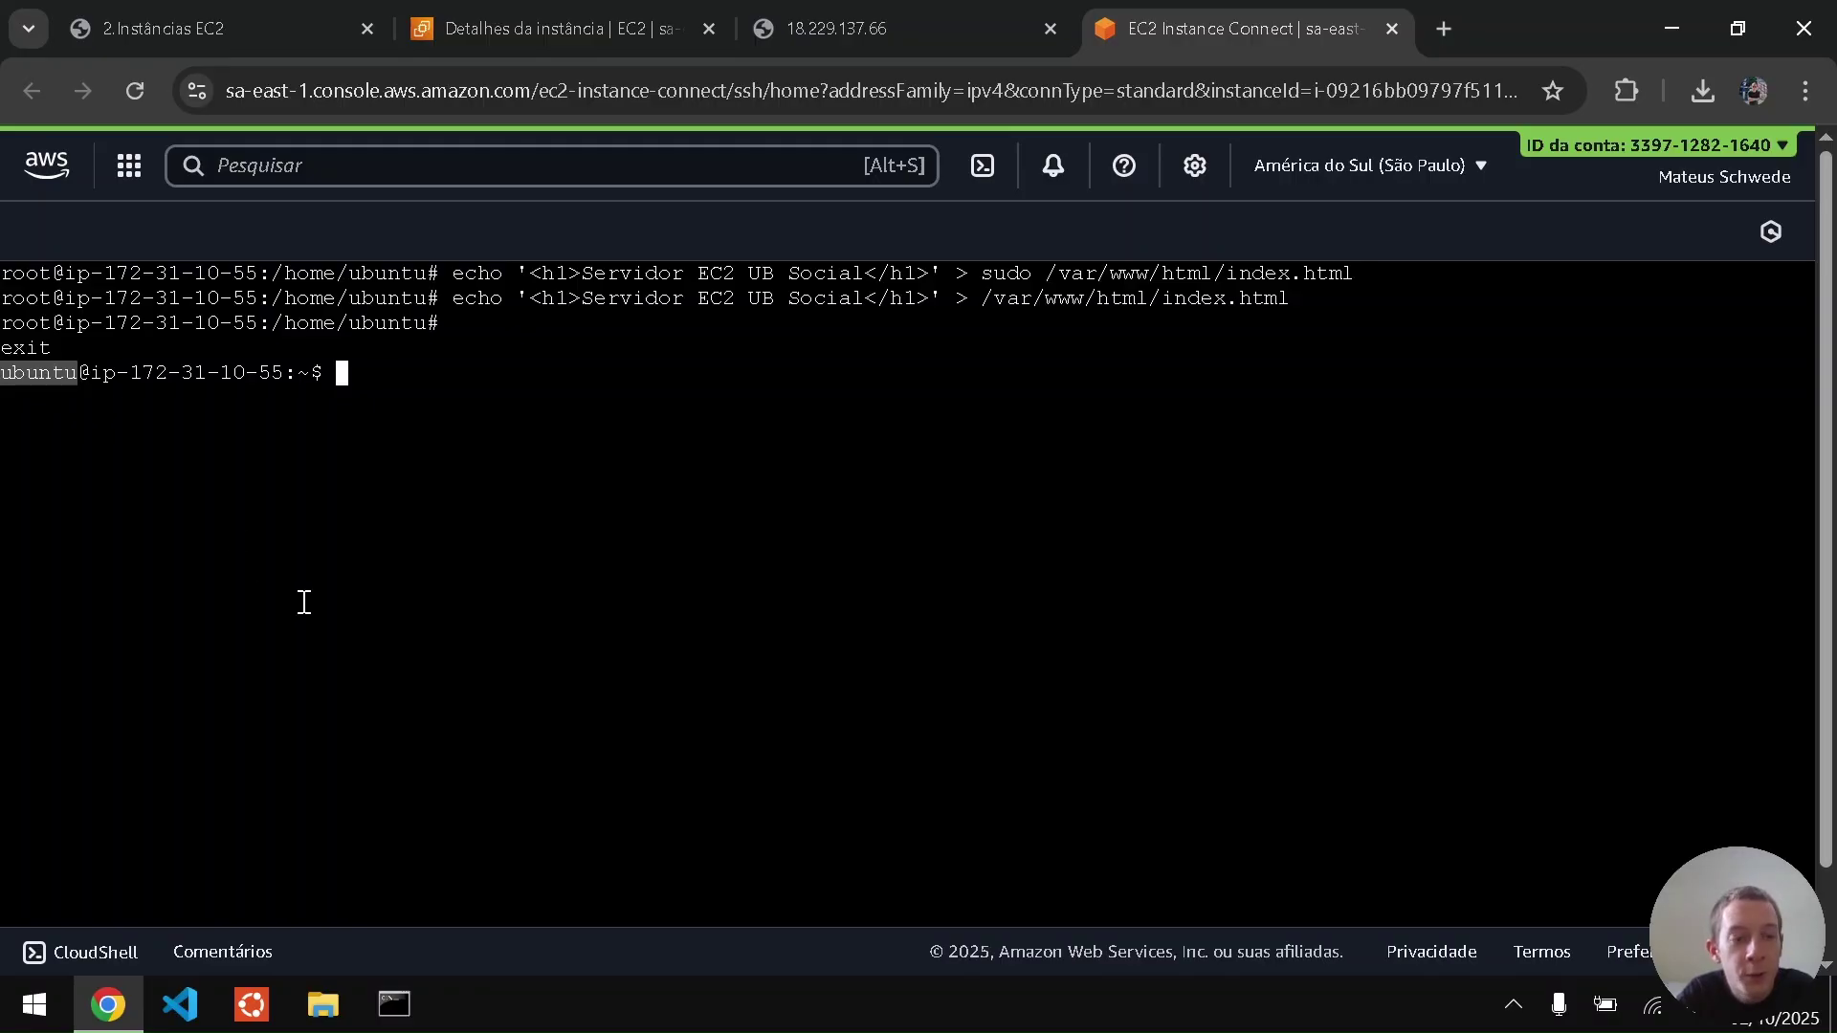
pyautogui.write('w')
pyautogui.press('Return')
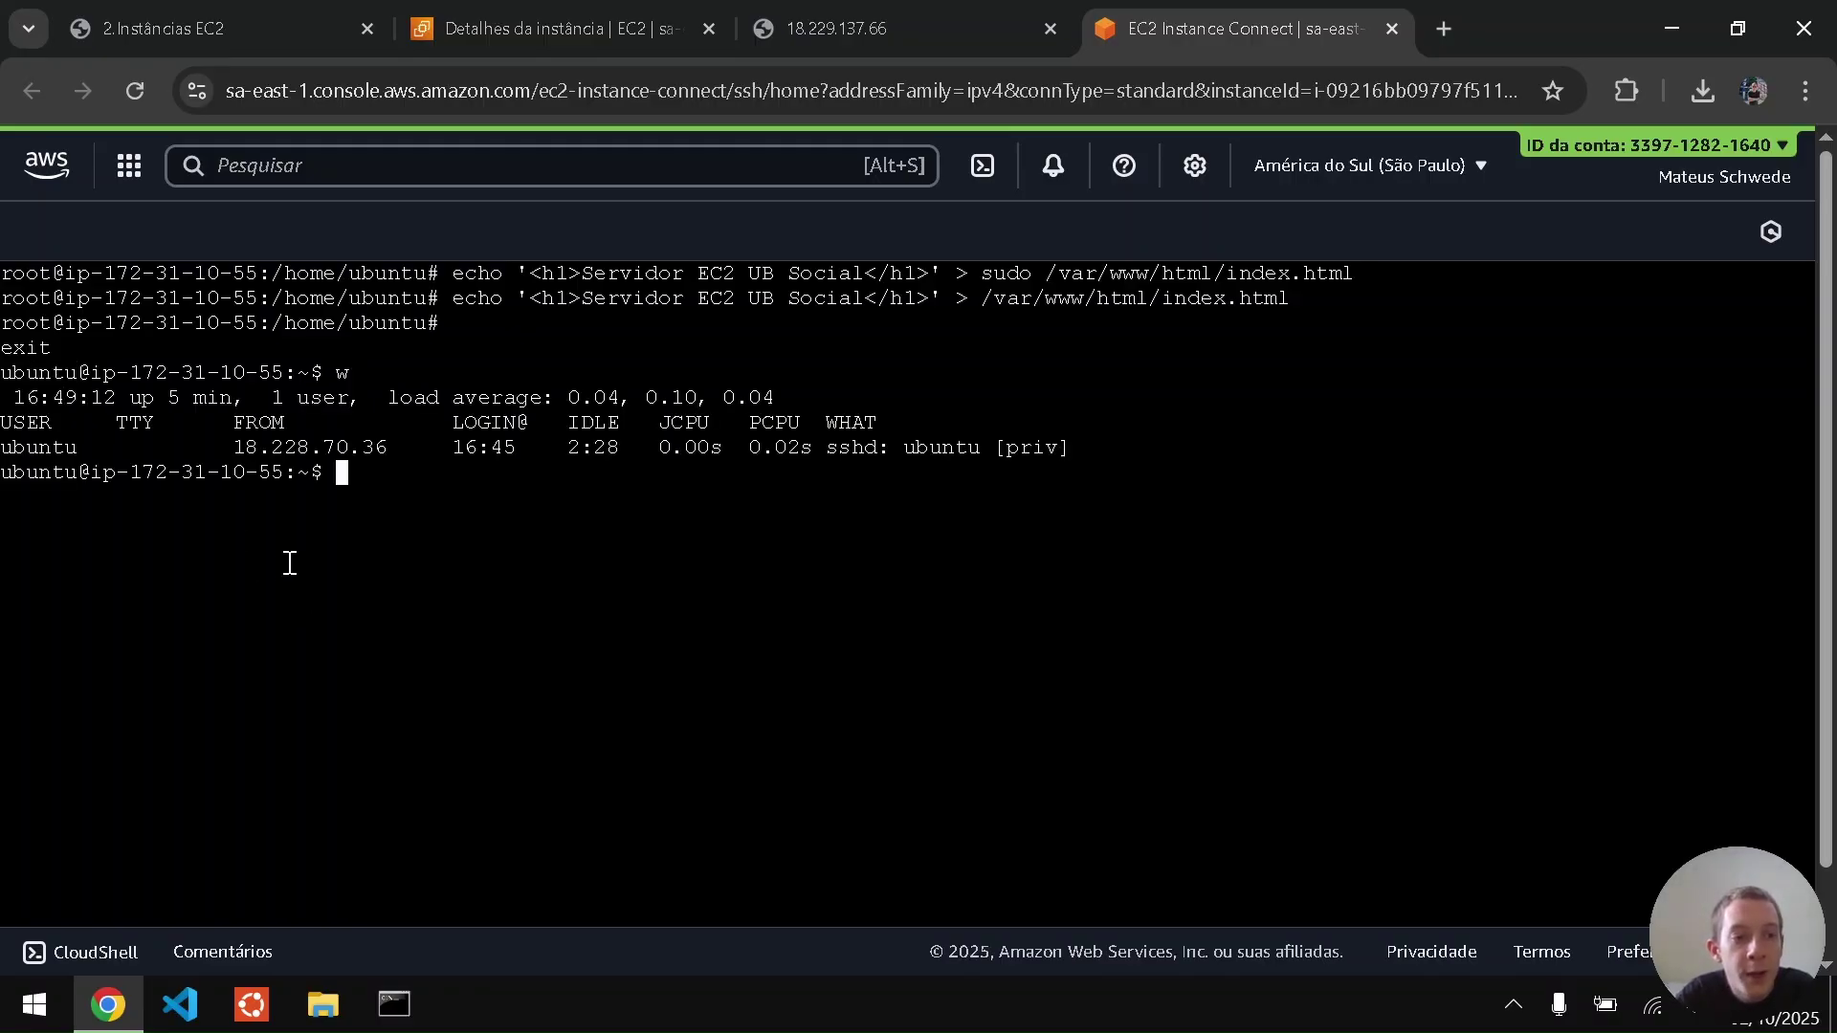
pyautogui.doubleClick(19, 444)
# - Return to the PDF's "Acessar nginx EC2" page and highlight the DNS-PUBLICO-INSTANCIA part of the ssh command
pyautogui.click(848, 8)
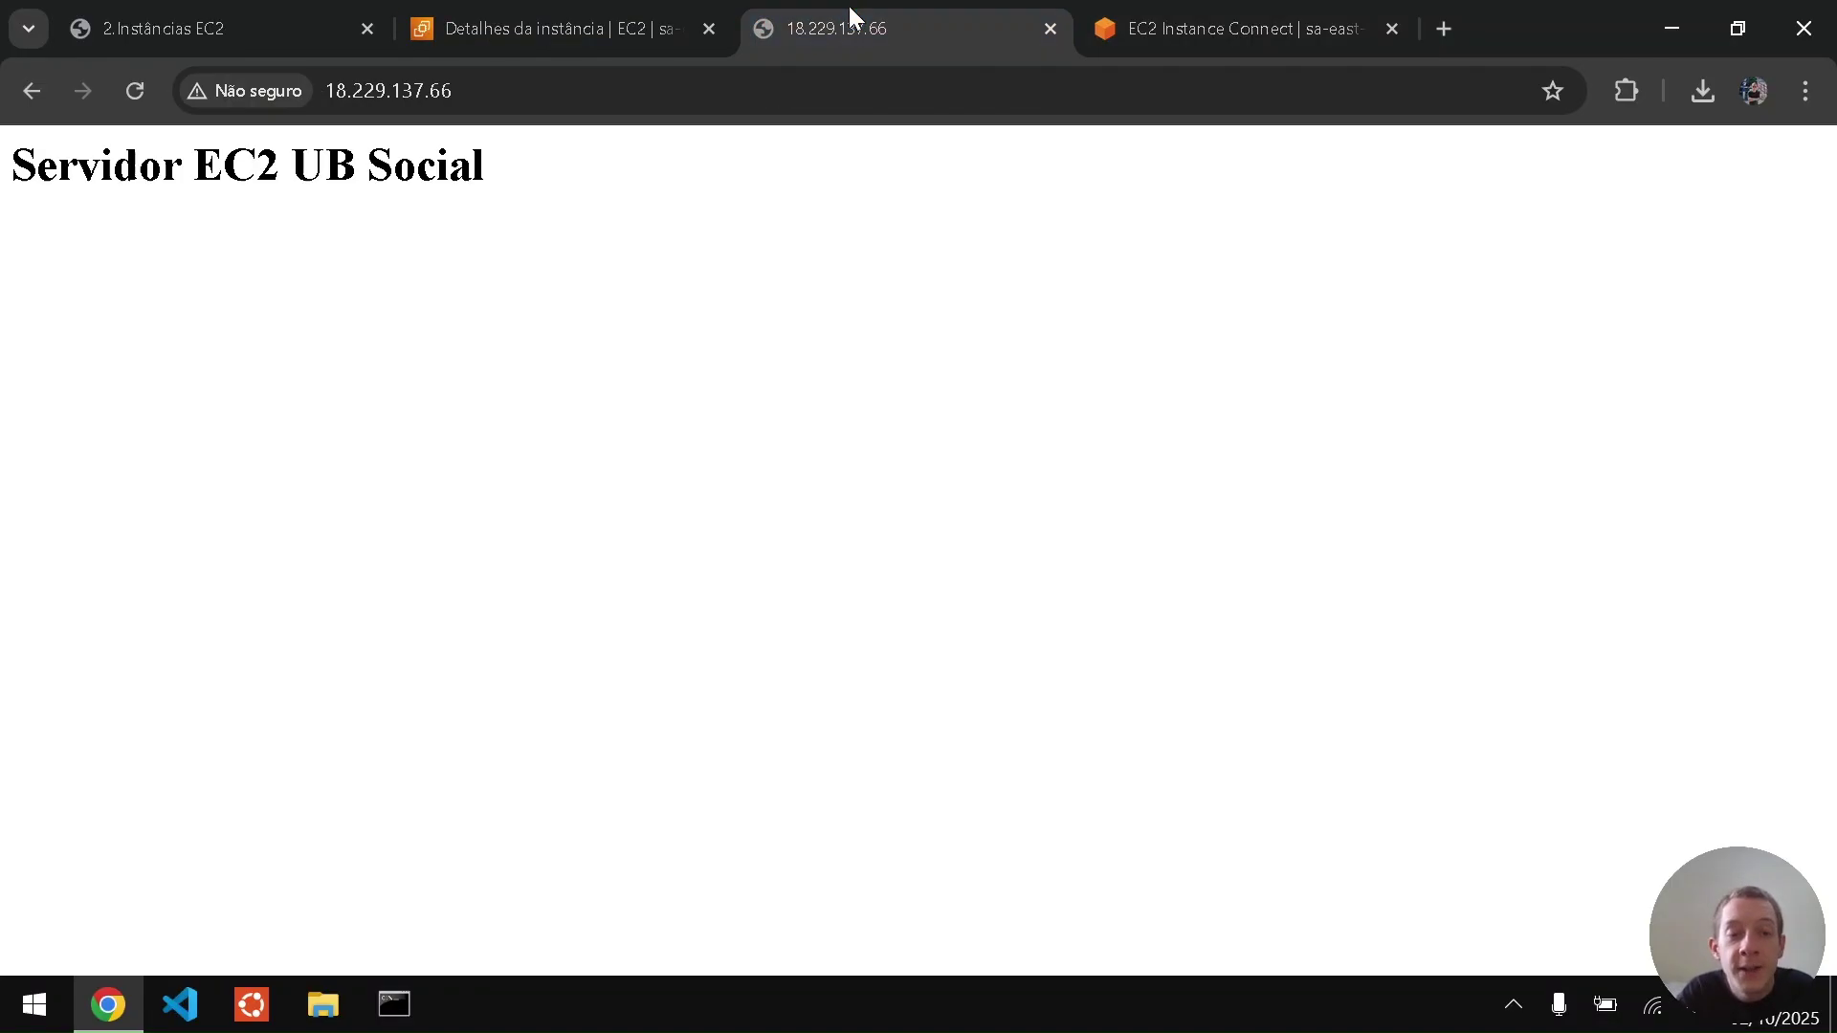
pyautogui.click(623, 11)
pyautogui.click(84, 14)
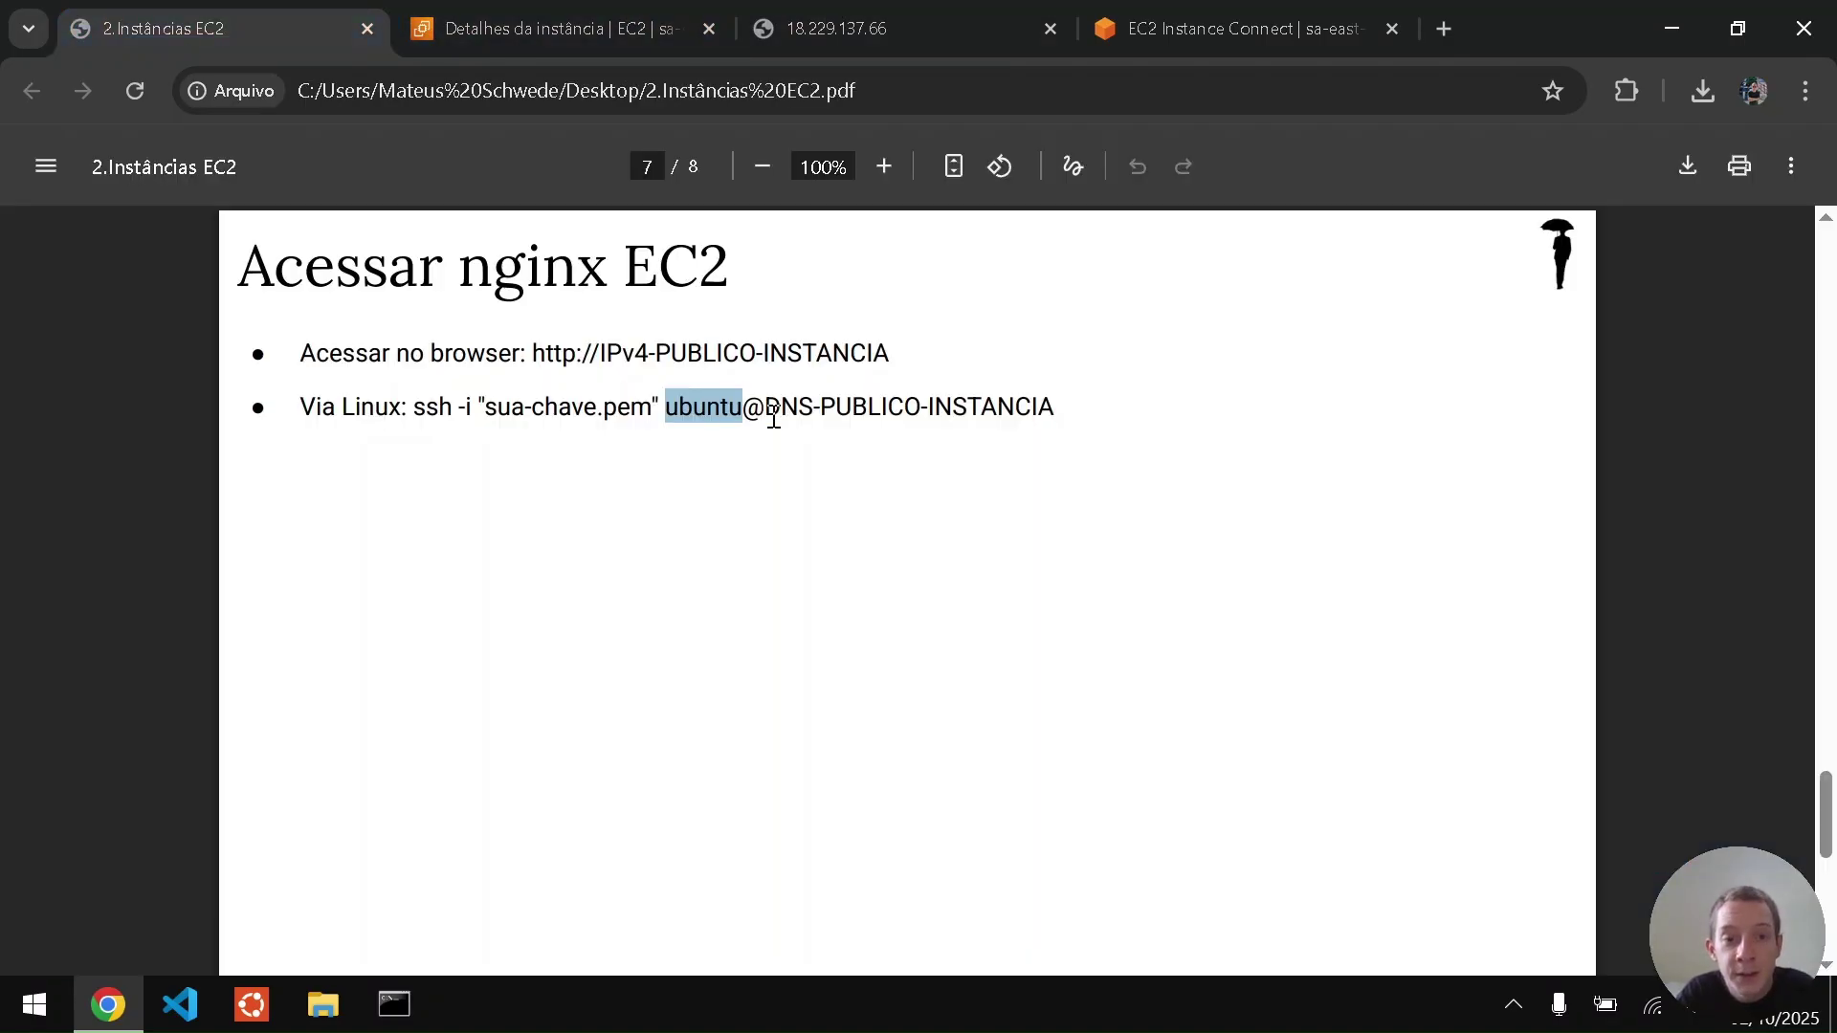
pyautogui.moveTo(766, 410); pyautogui.dragTo(1023, 421)
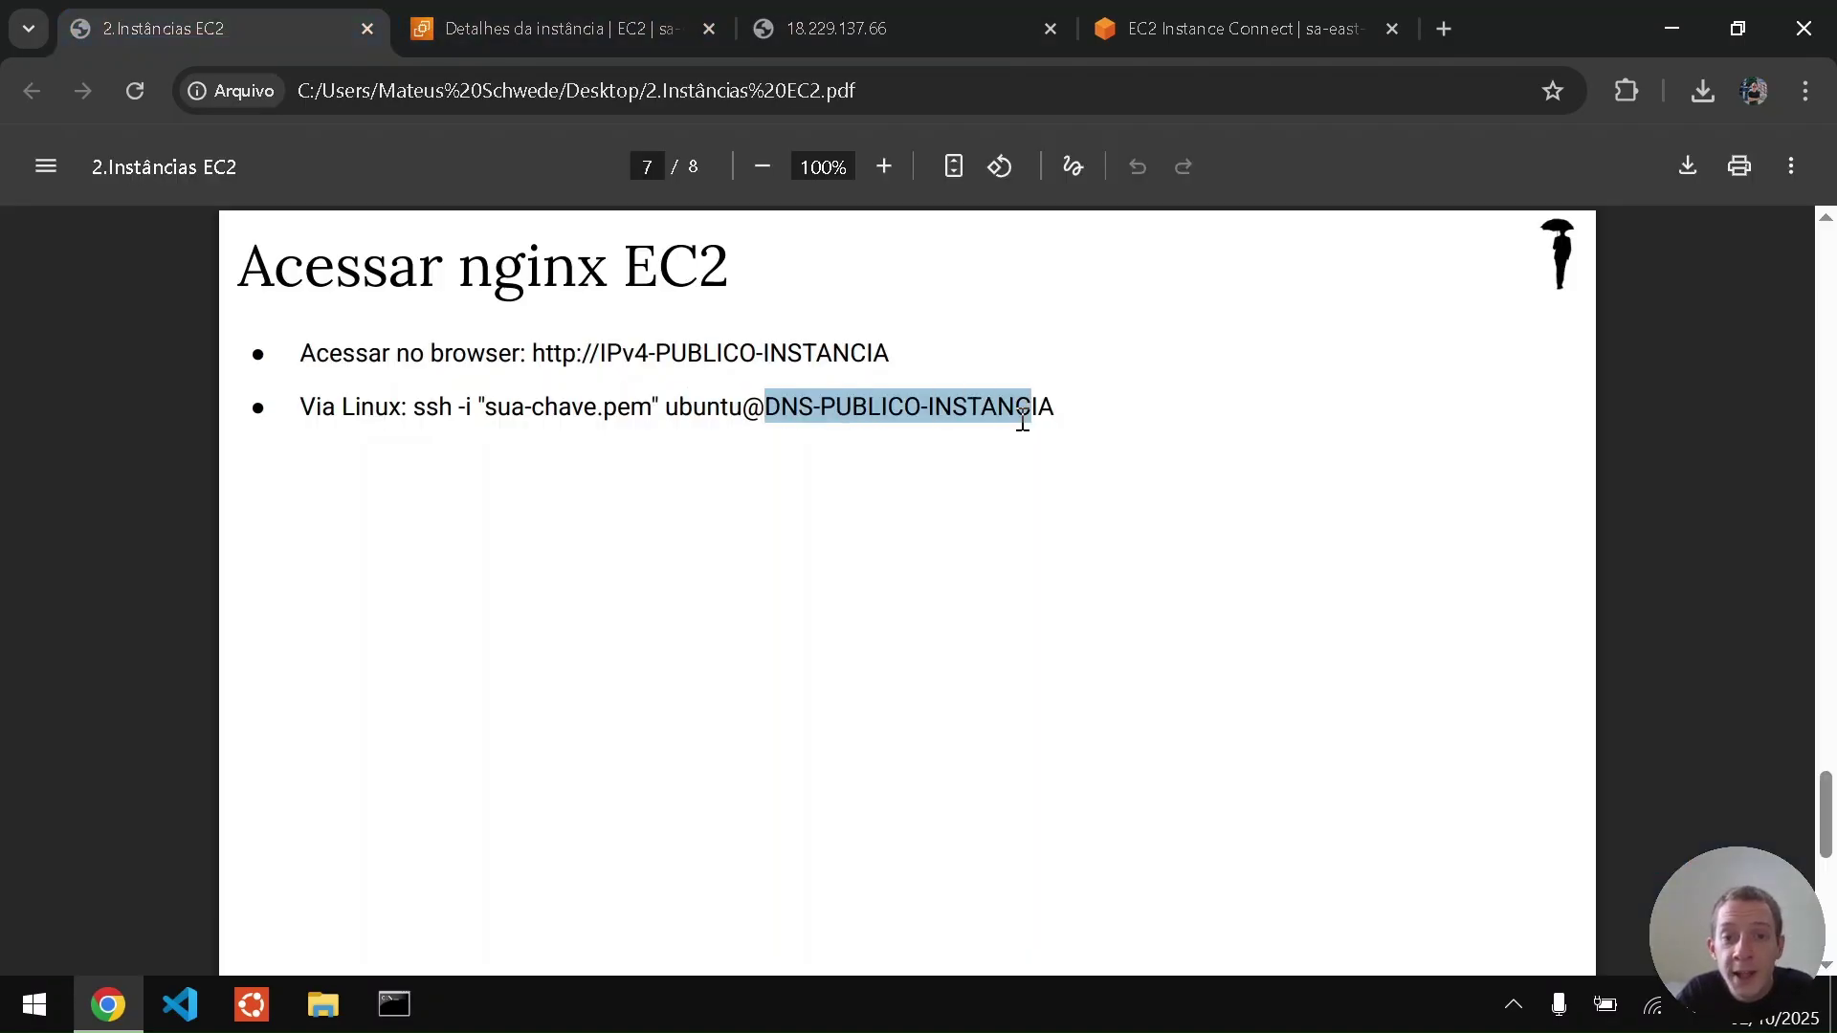
# - Locate the public DNS in ubuntuTeste1's instance details, try opening that address, and close its page
pyautogui.click(635, 11)
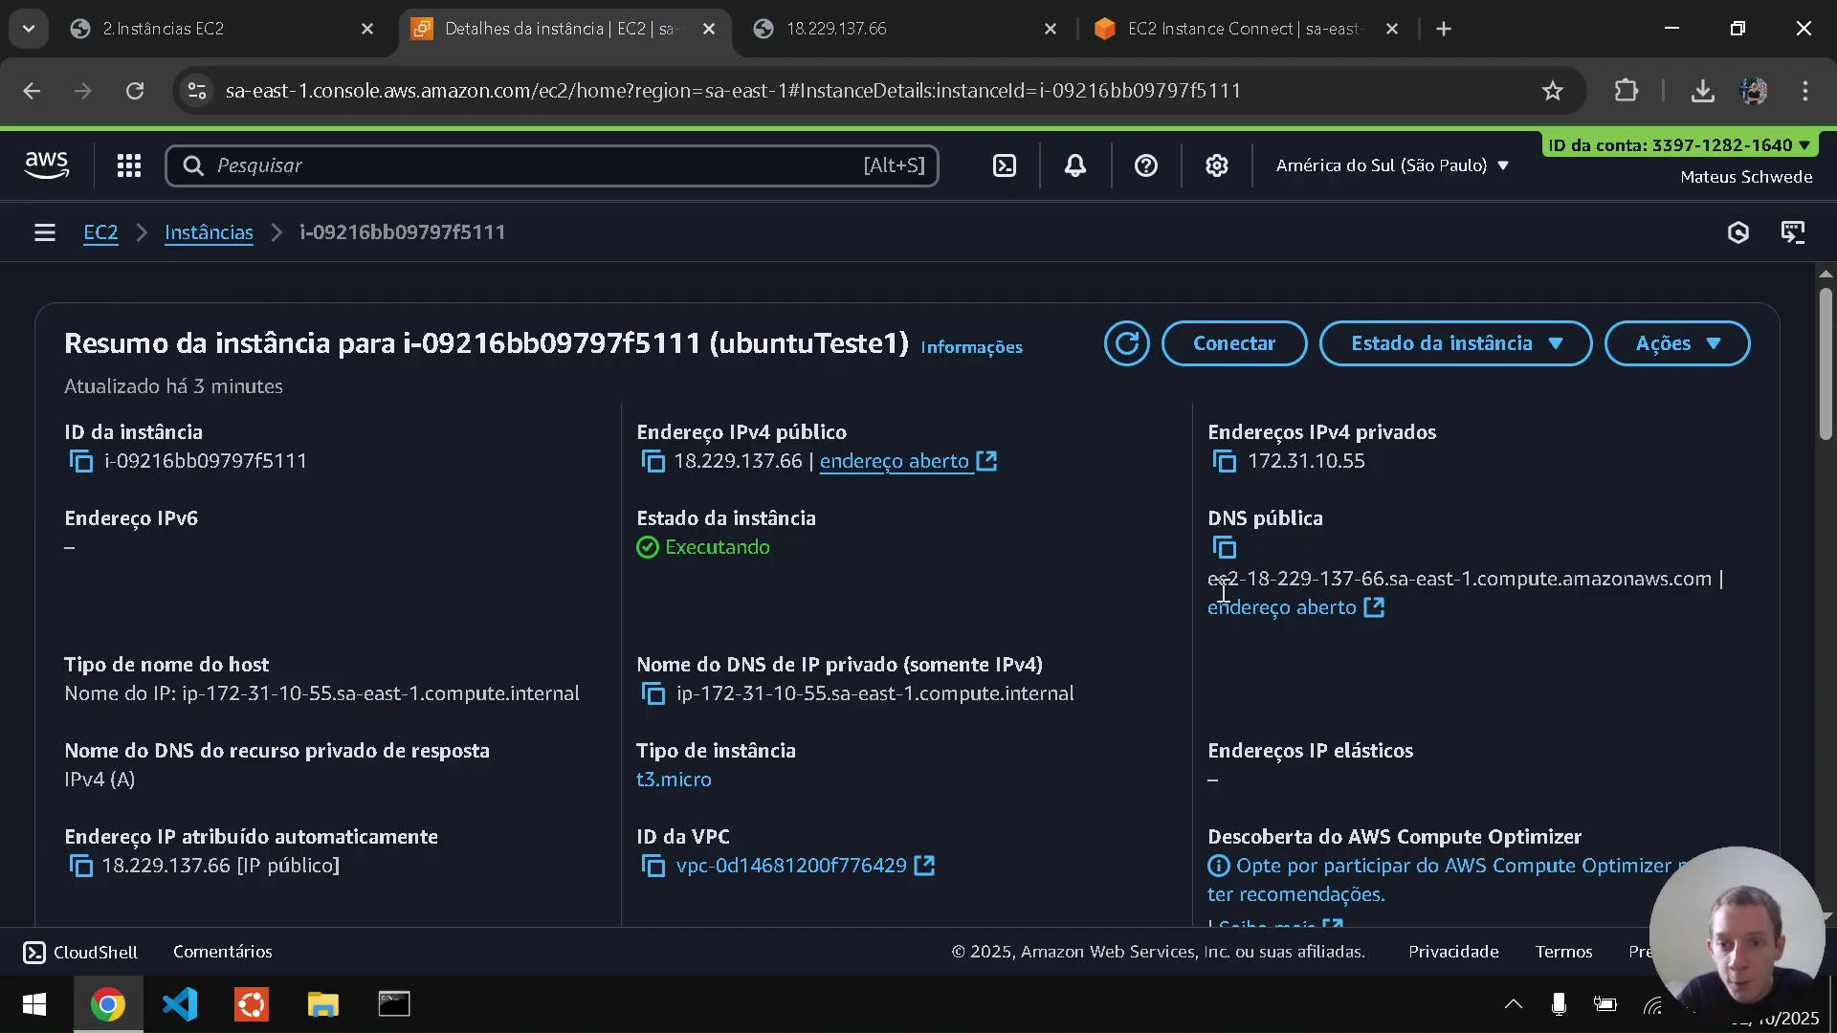
pyautogui.moveTo(1218, 579); pyautogui.dragTo(1393, 591)
pyautogui.click(1392, 592)
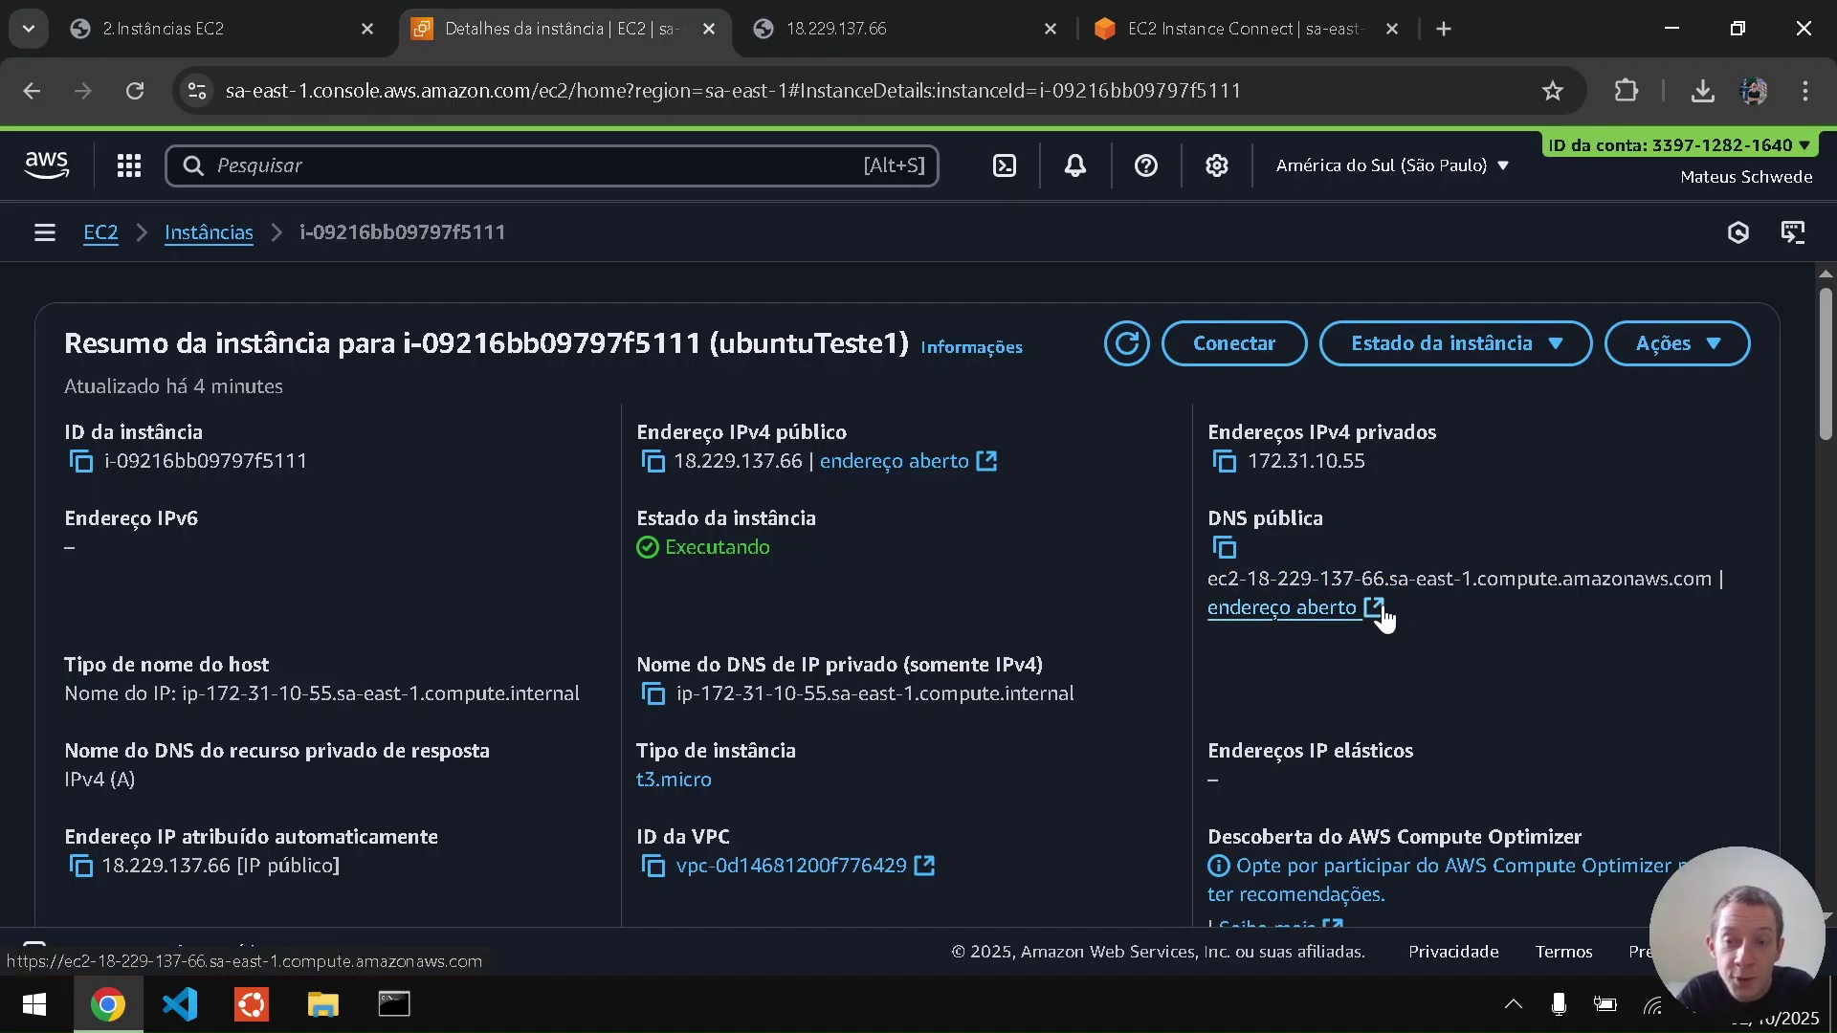
pyautogui.click(1378, 613)
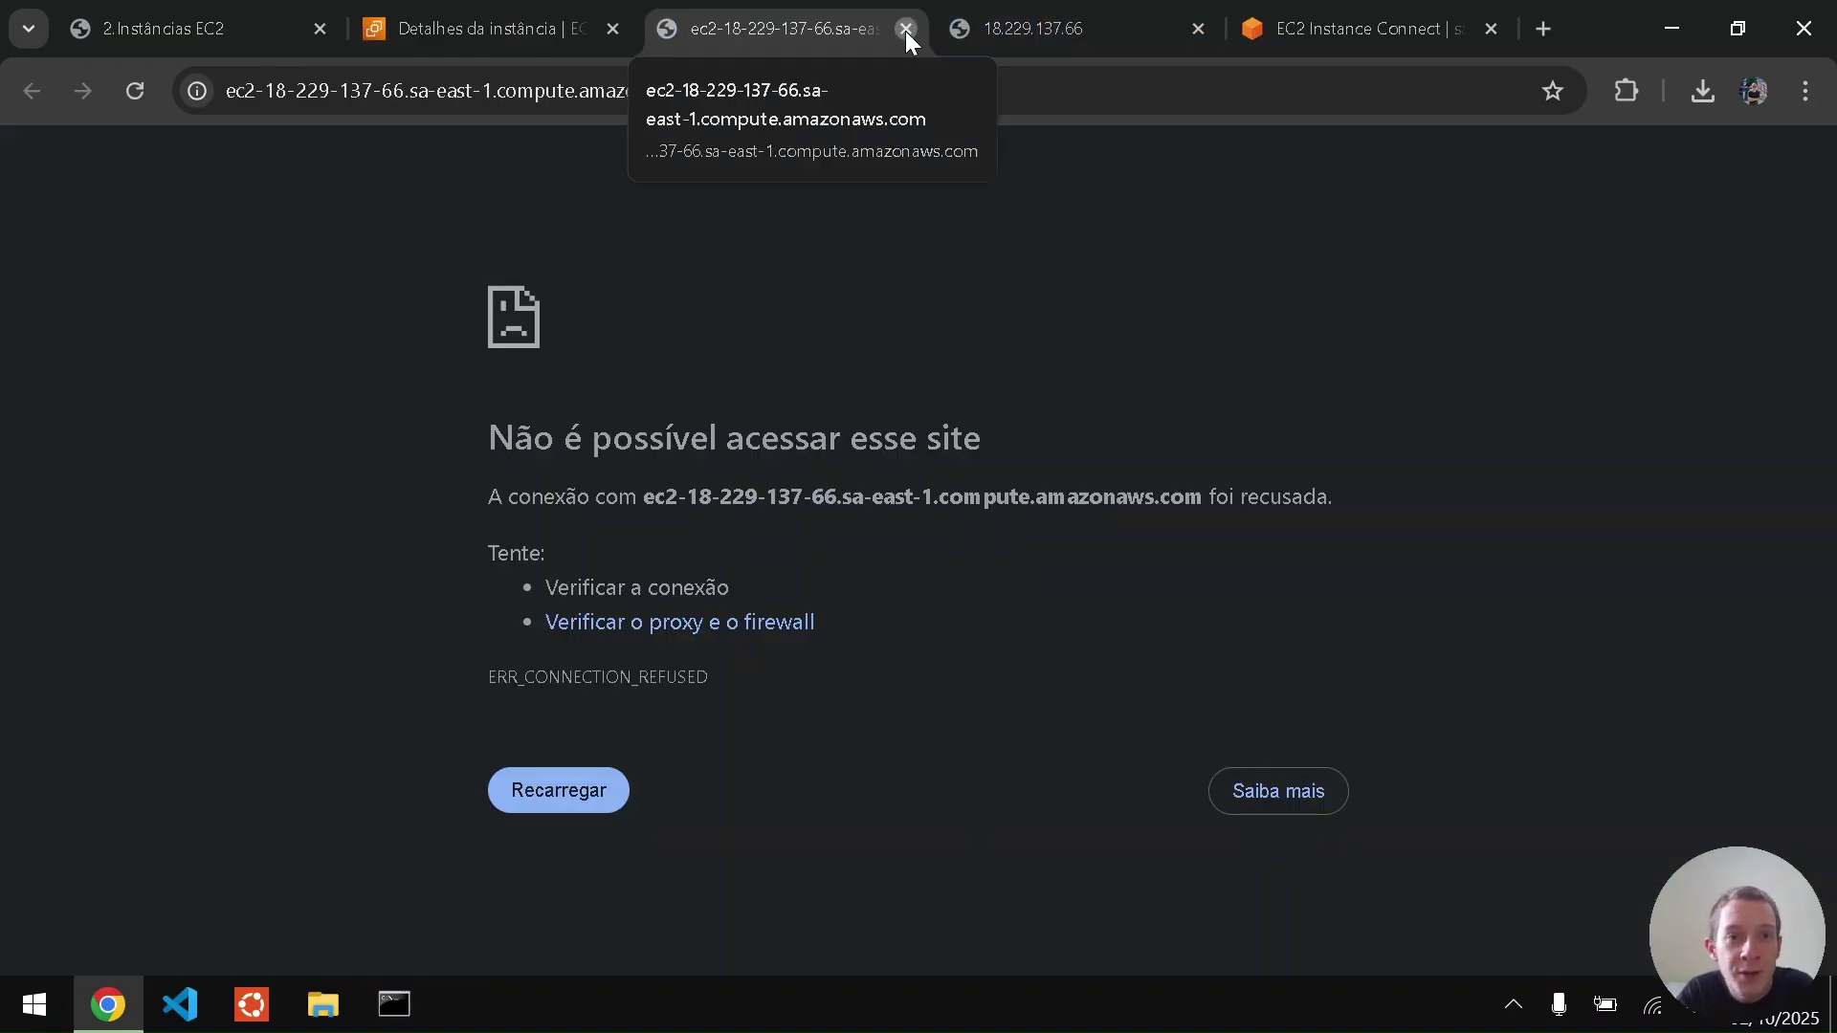
pyautogui.click(905, 30)
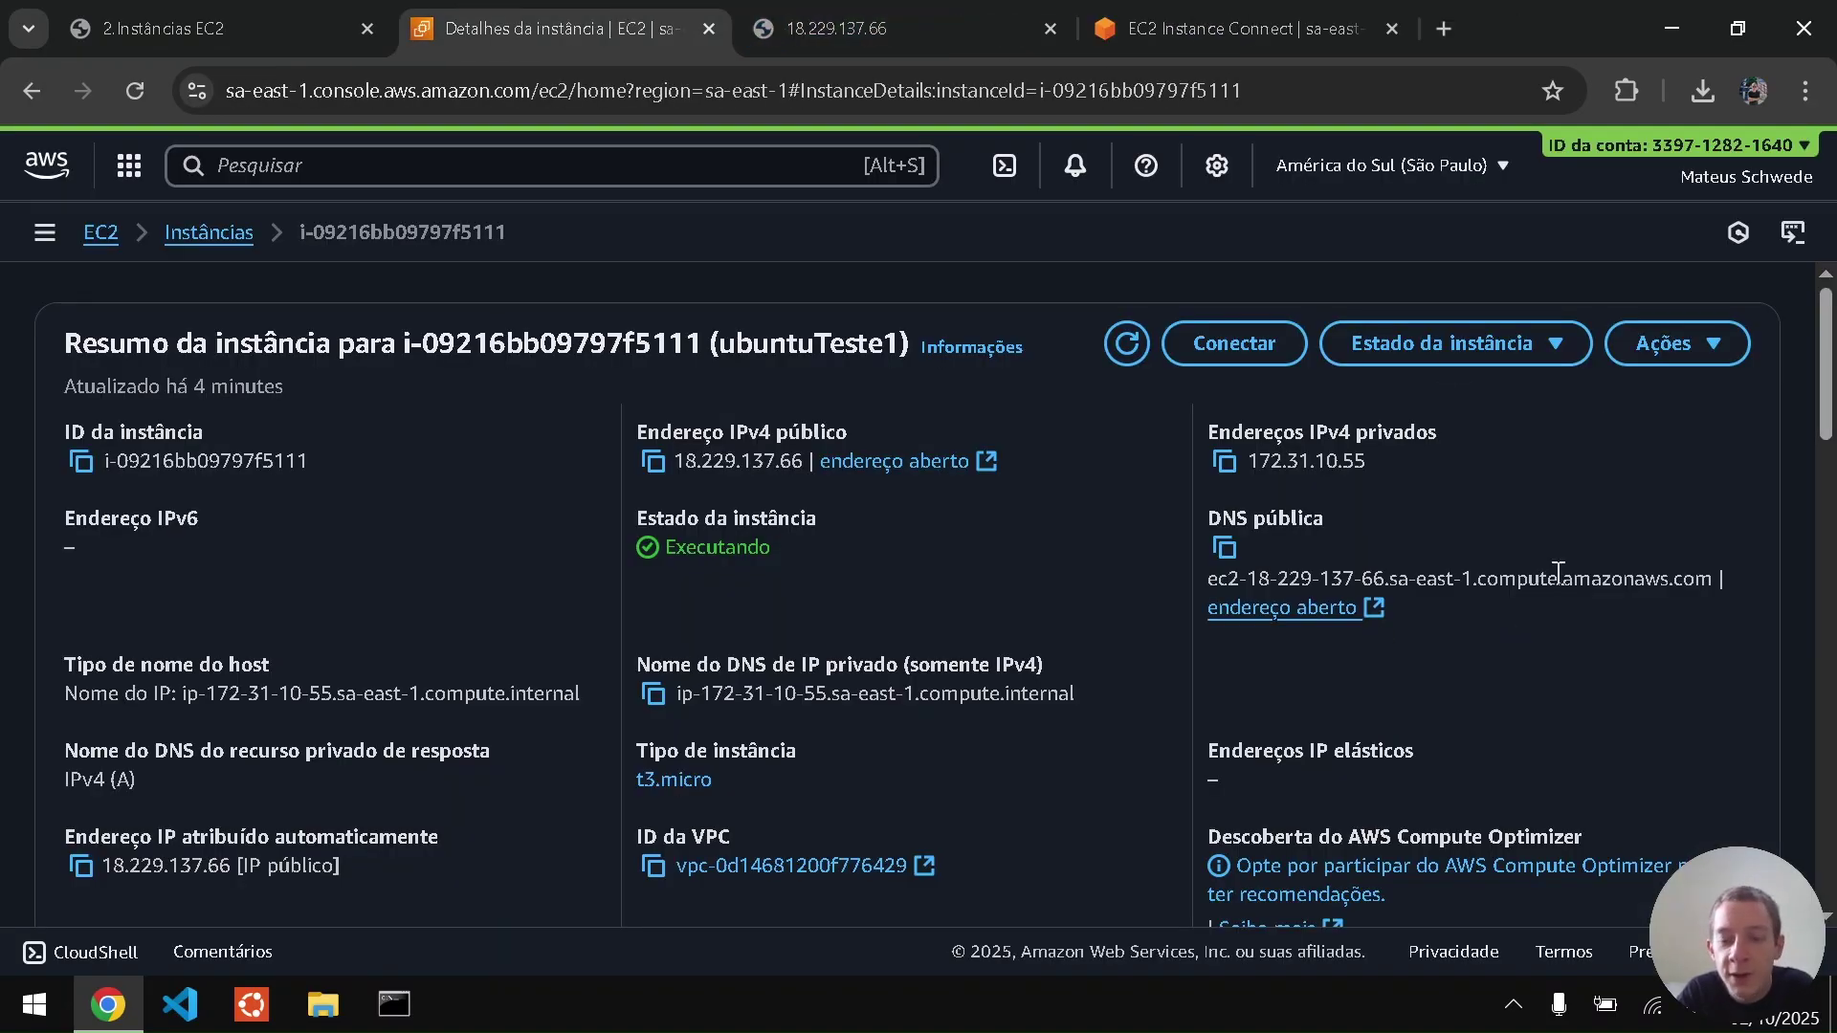
pyautogui.scroll(-13, 859, 607)
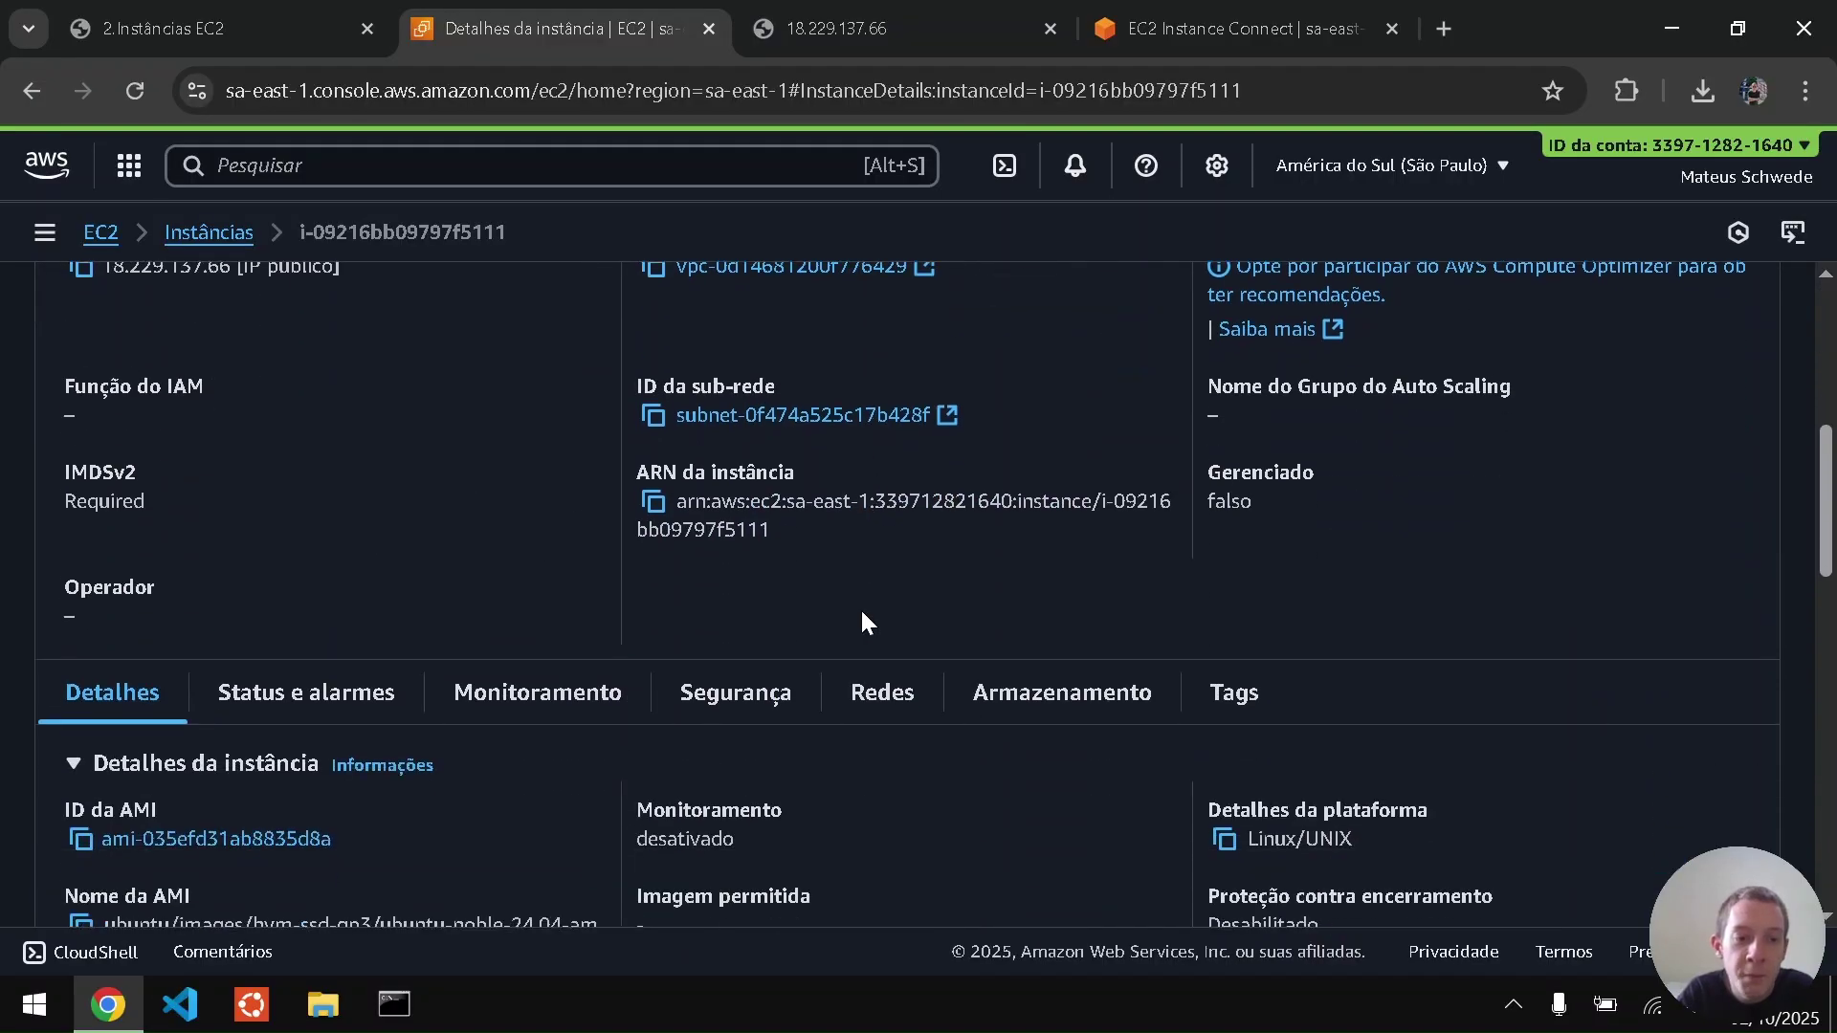
pyautogui.scroll(13, 860, 607)
# - Log out of the ubuntu terminal session, and close the EC2 Instance Connect and nginx page tabs
pyautogui.hotkey('ctrl', 'Tab')
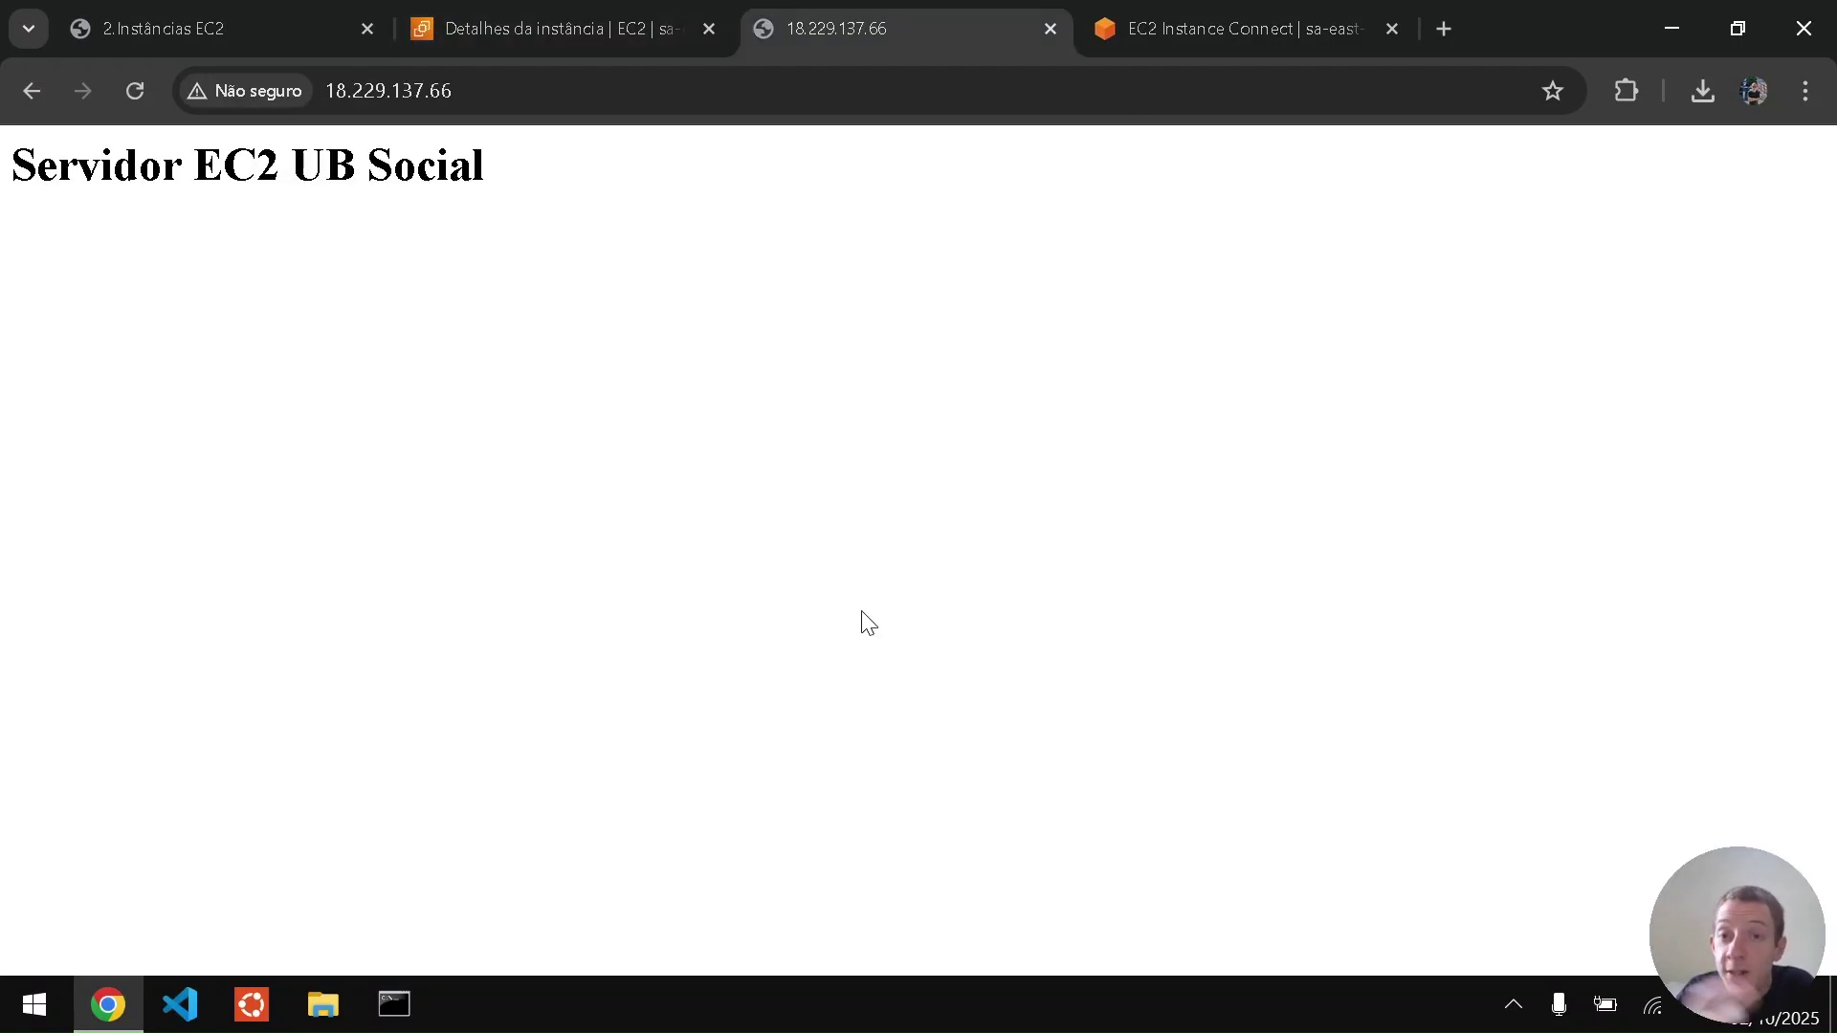
pyautogui.hotkey('ctrl', 'Tab')
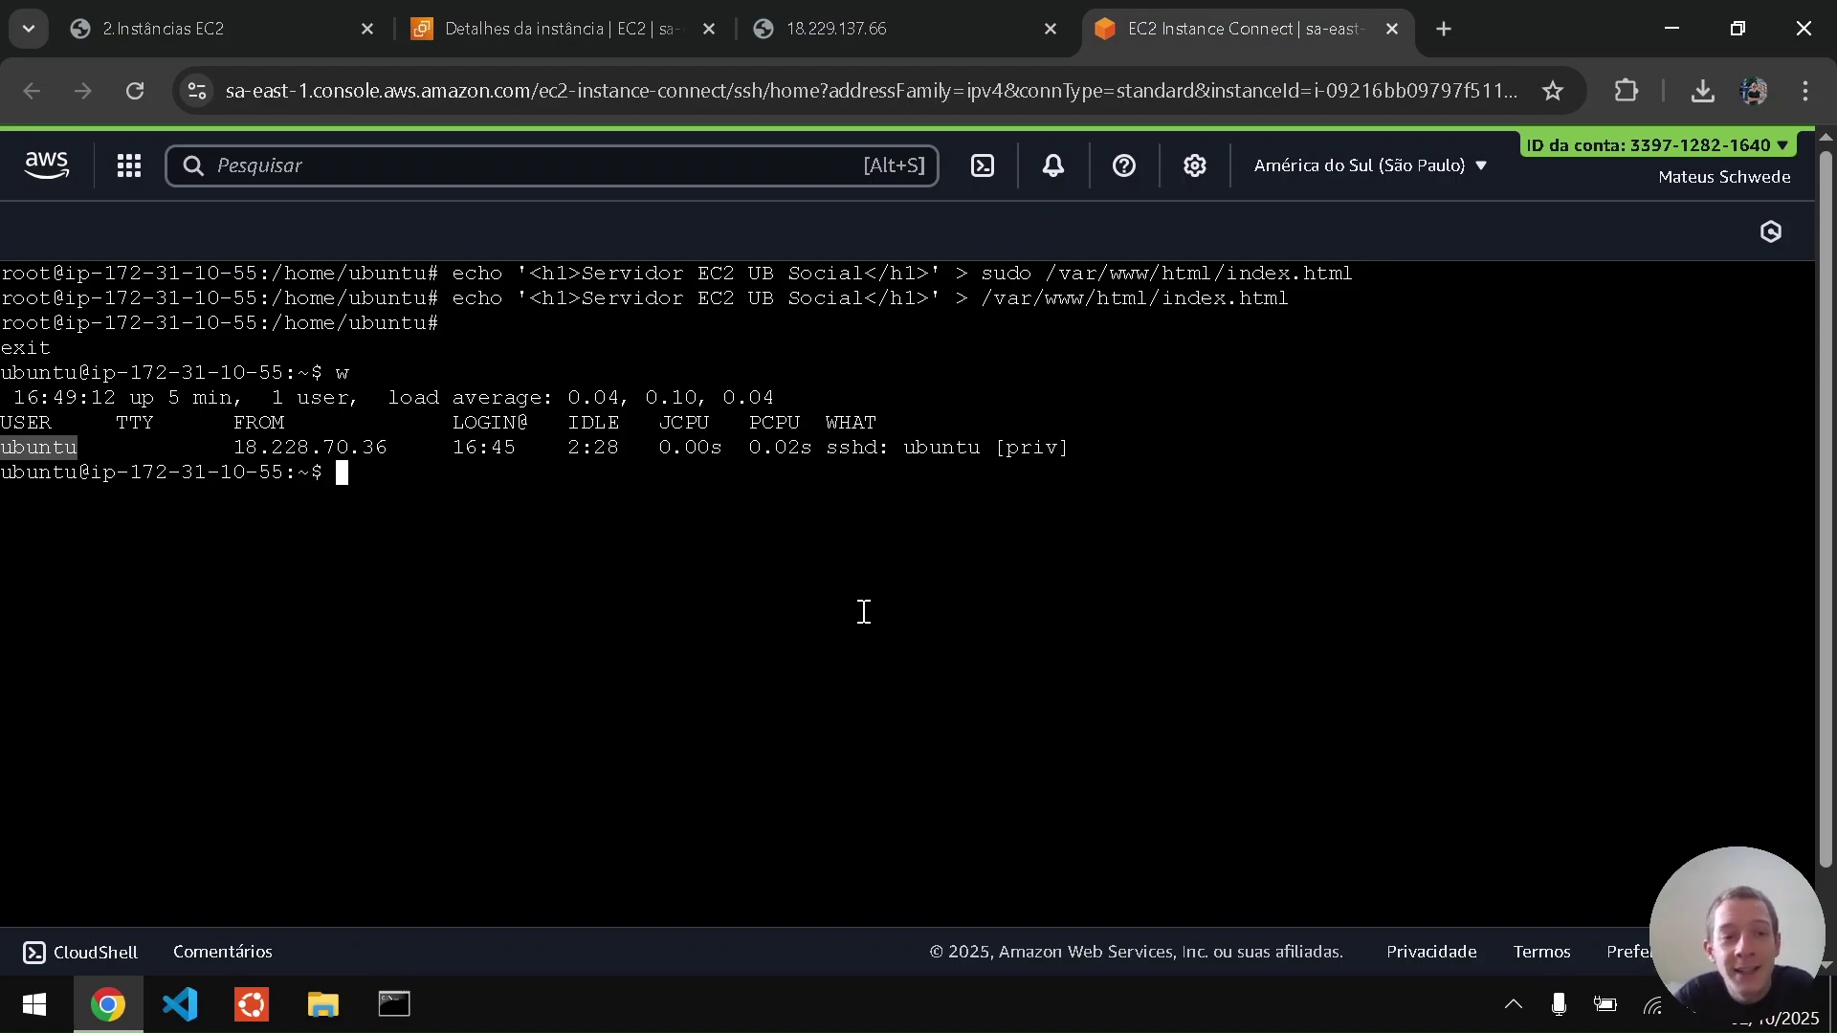
pyautogui.hotkey('ctrl', 'd')
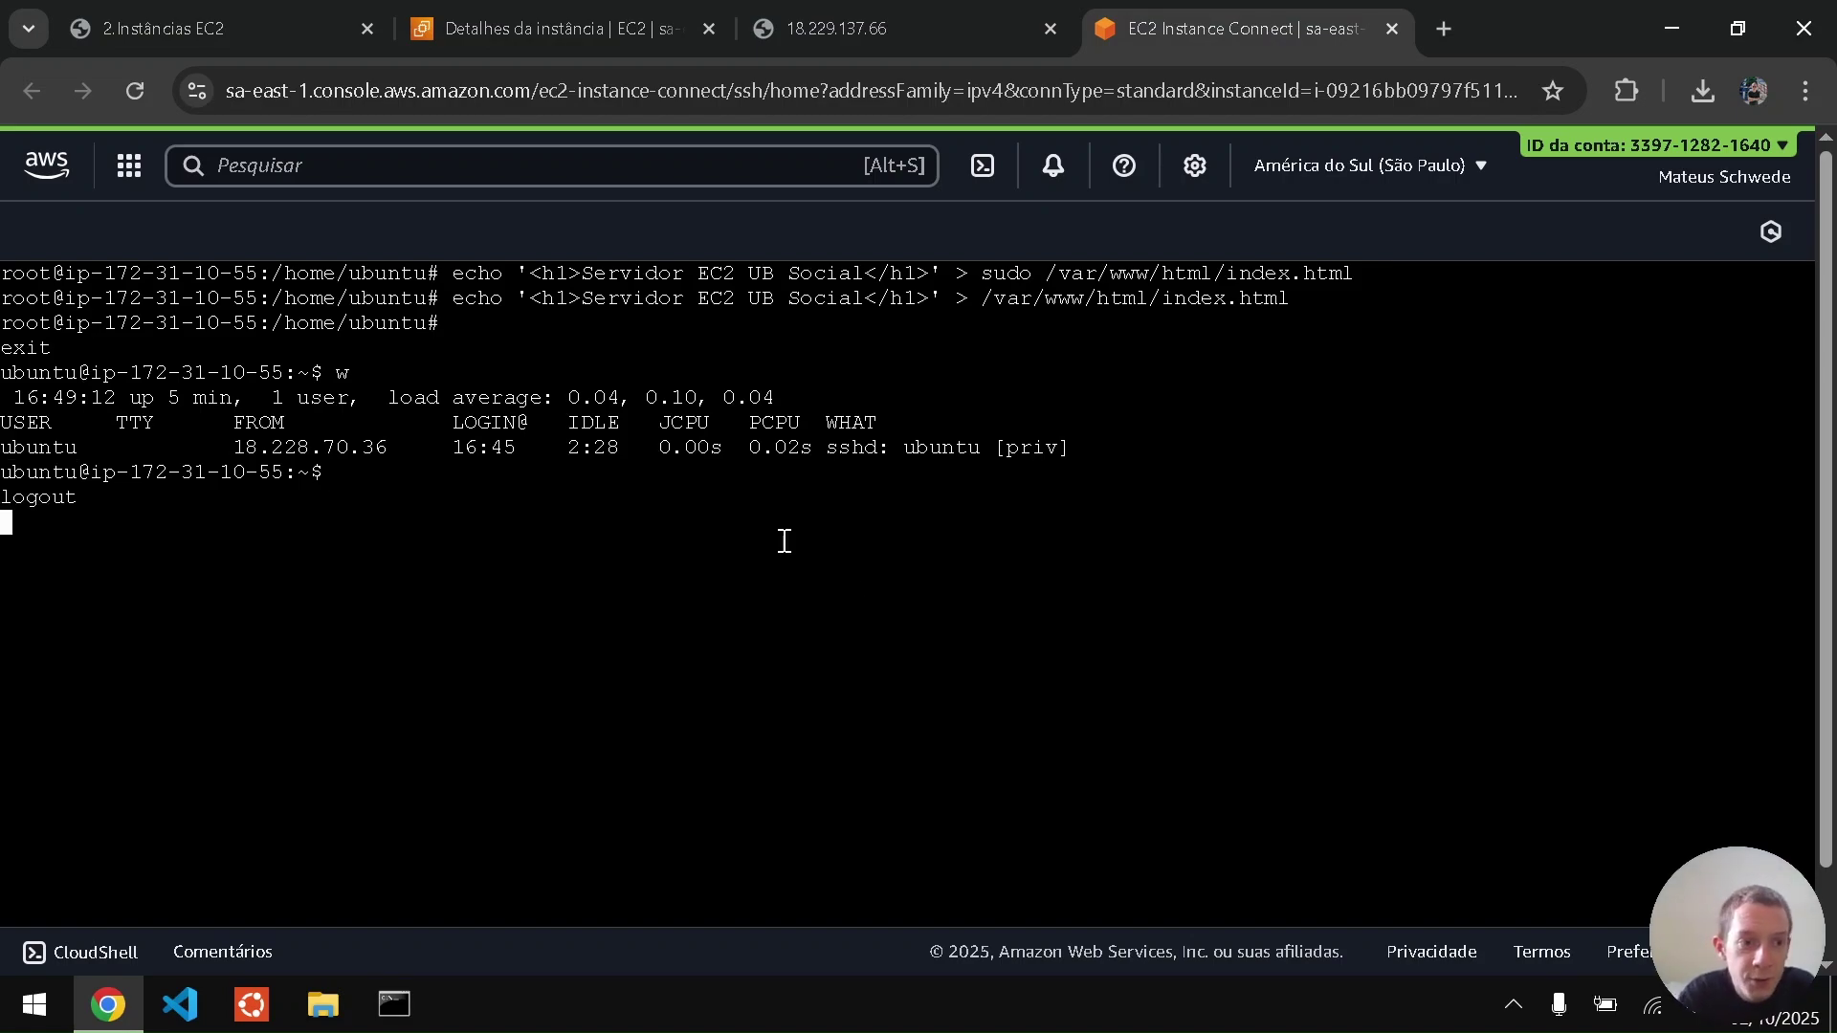
pyautogui.click(1396, 28)
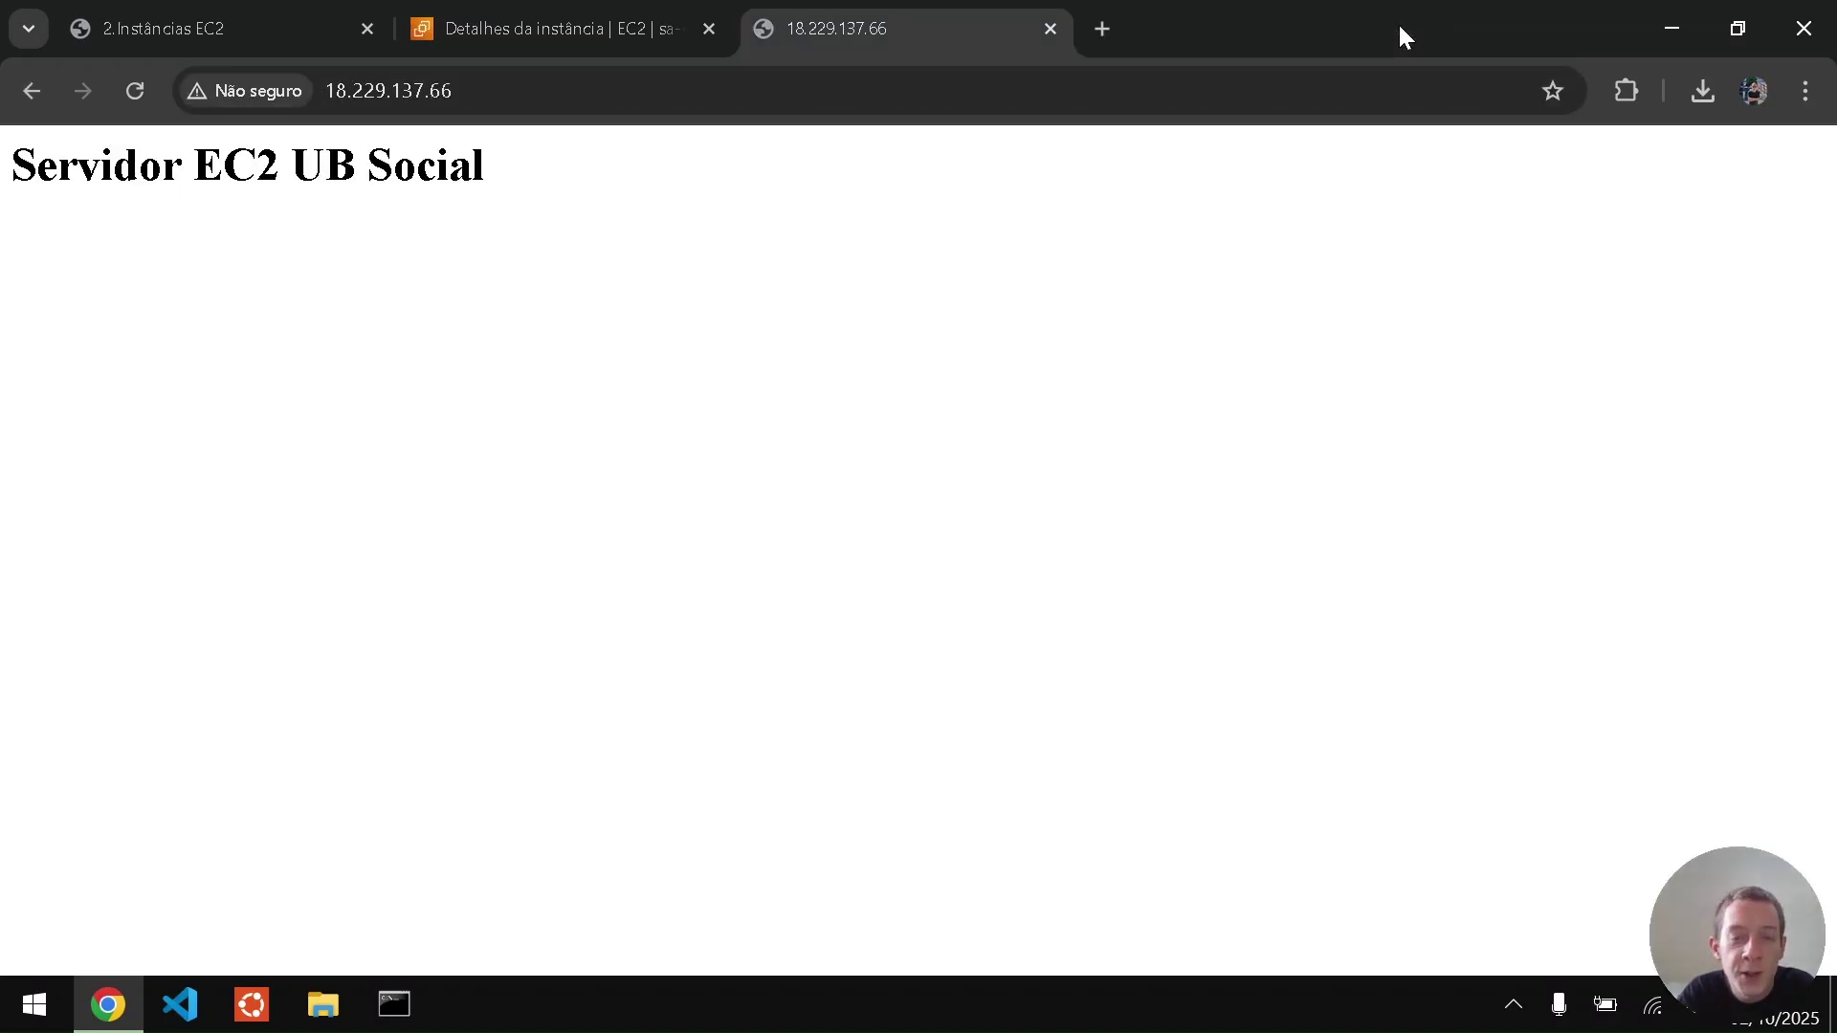
pyautogui.click(1050, 29)
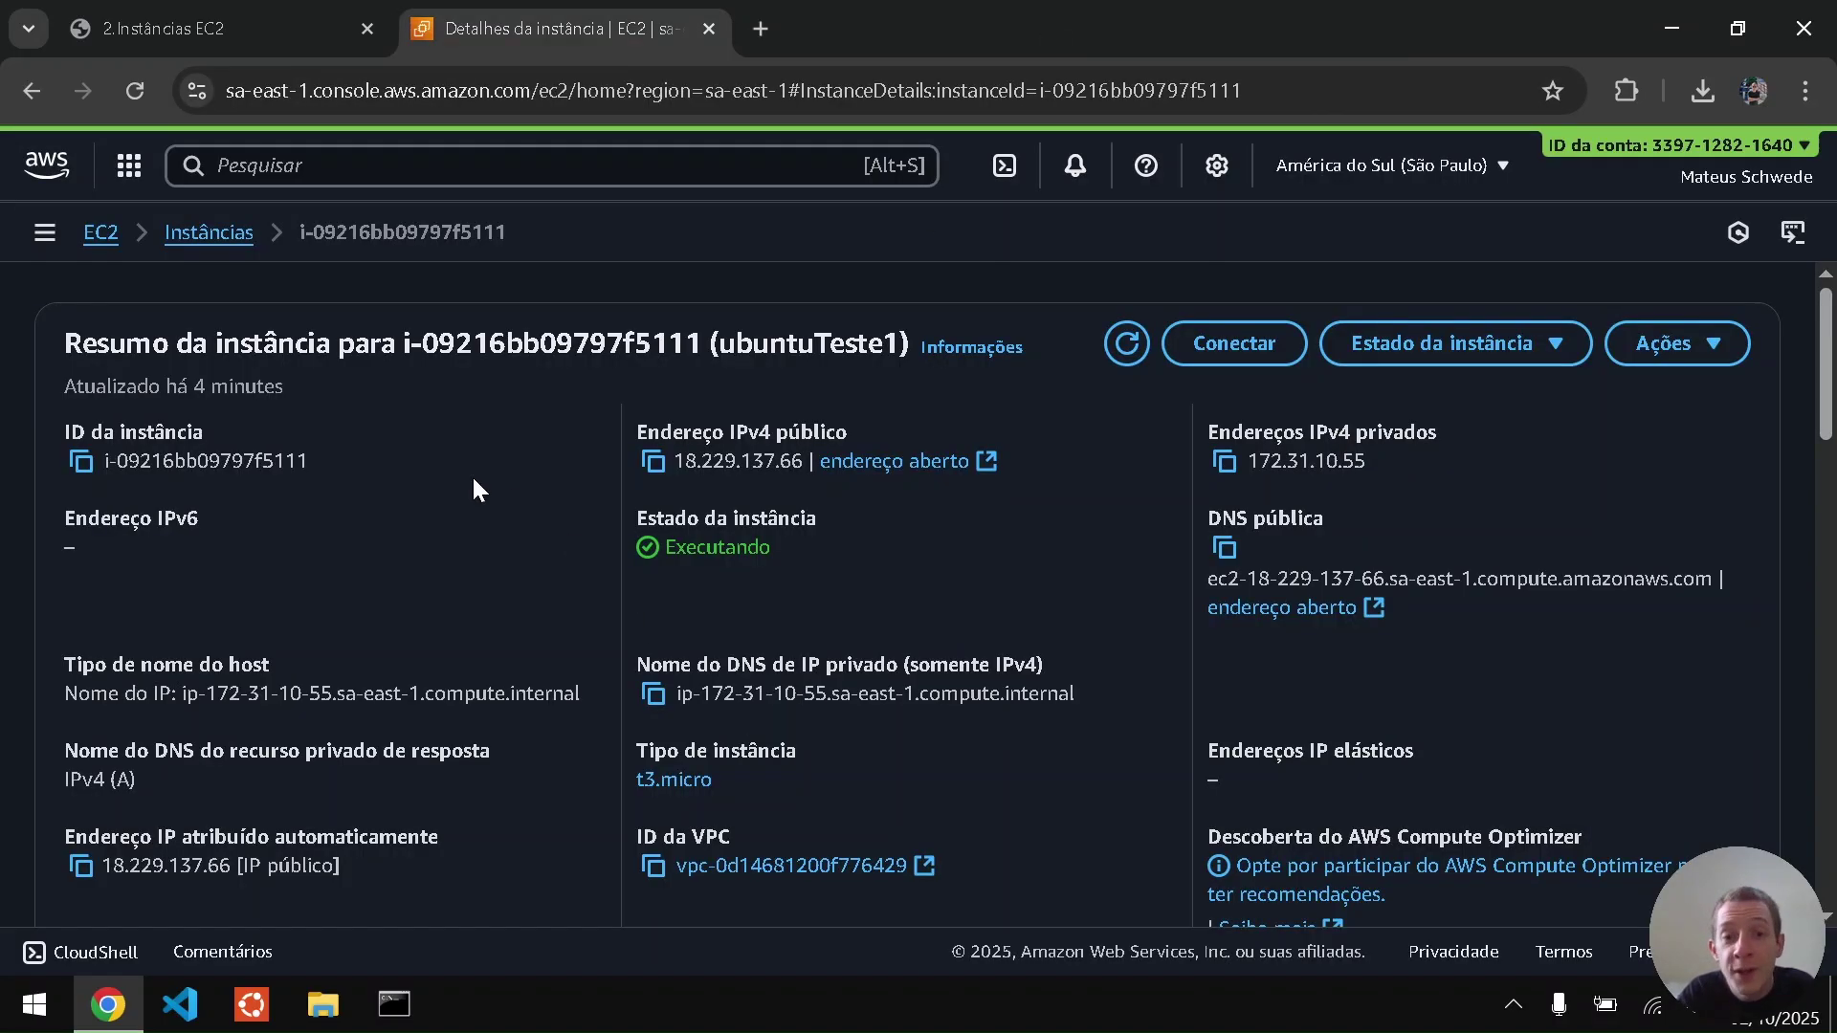
# - View the PDF's closing UB Social page and return to ubuntuTeste1's instance details
pyautogui.hotkey('ctrl', 'shift', 'Tab')
pyautogui.scroll(-8, 1286, 720)
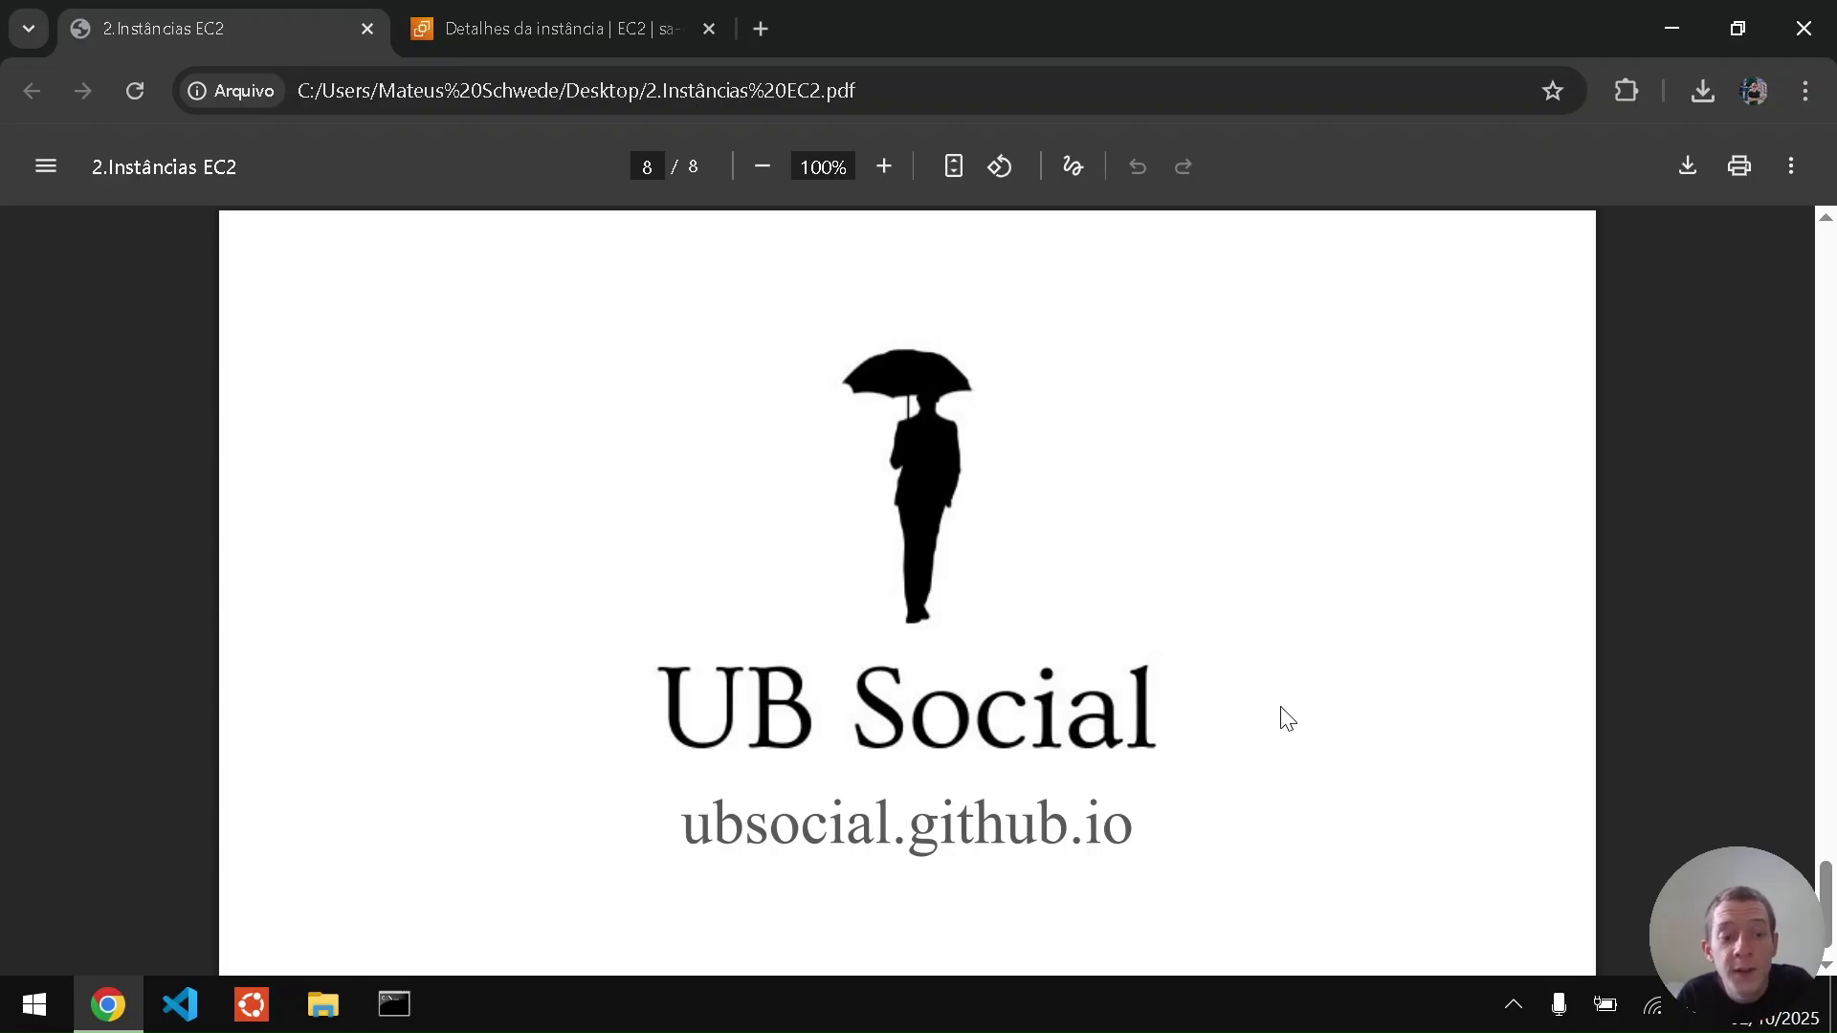
pyautogui.hotkey('ctrl', 'Tab')
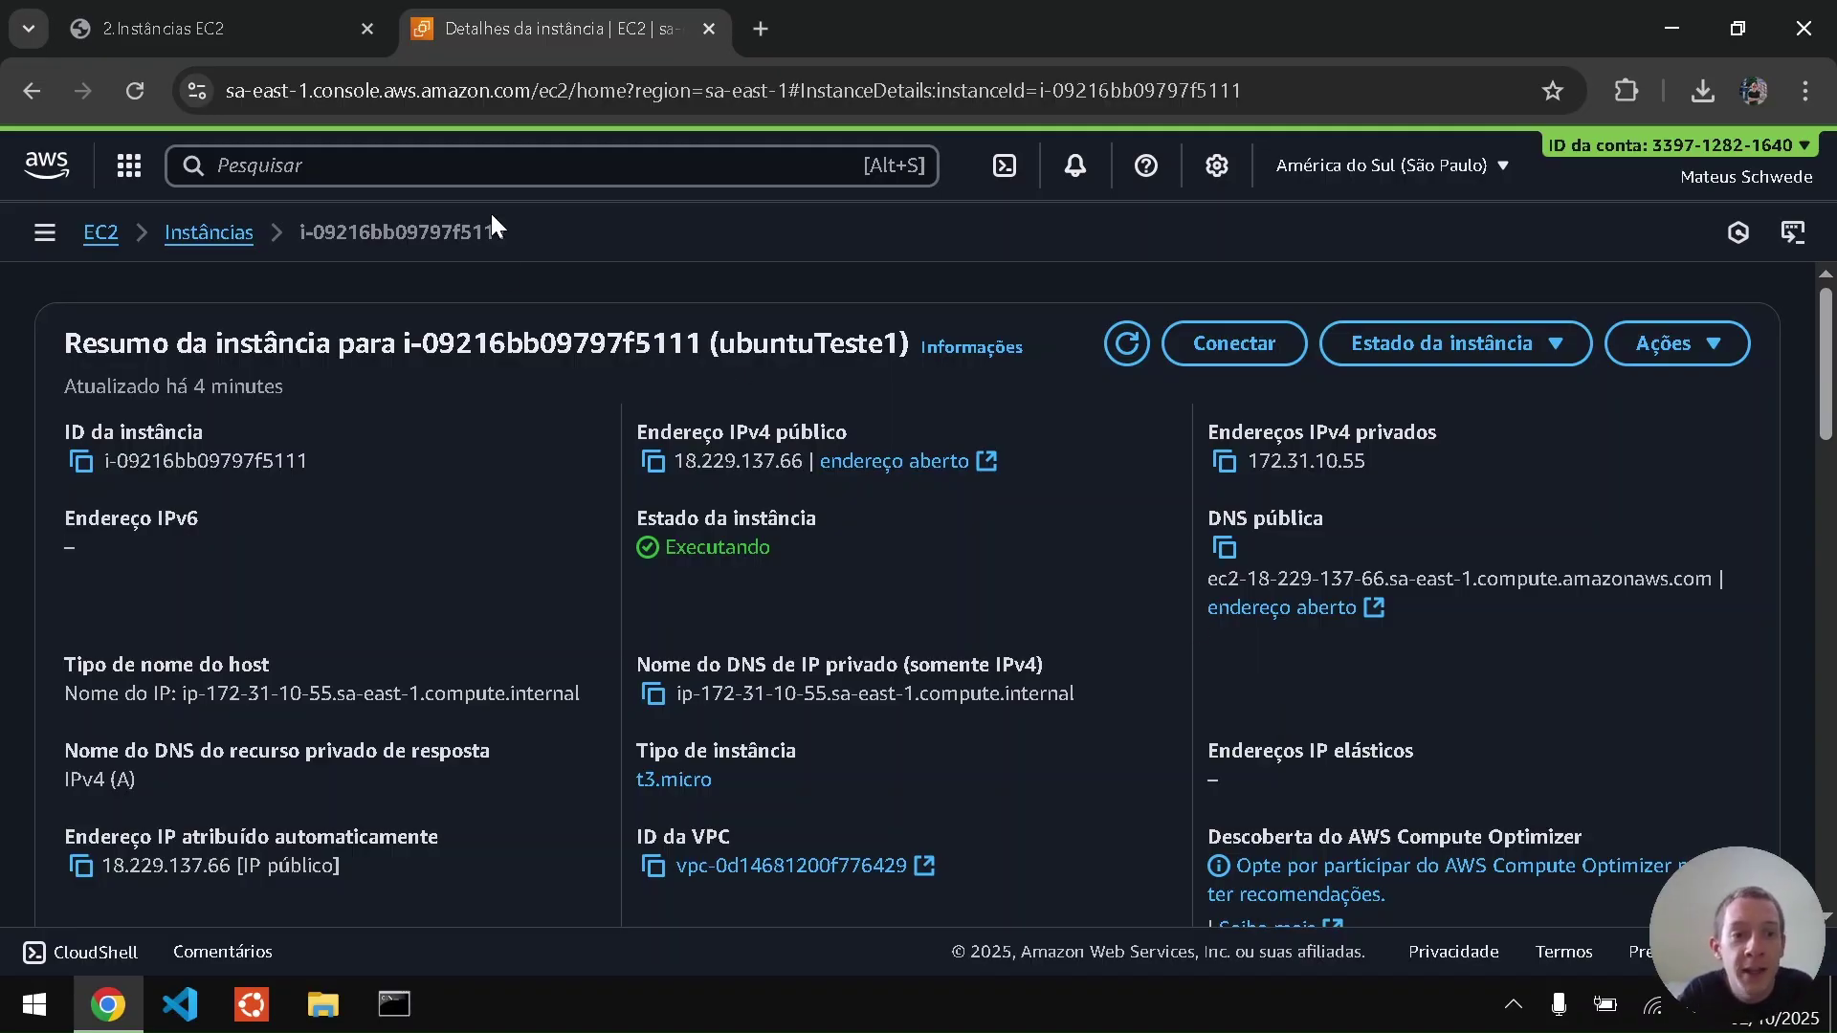
# - Search the AWS console for ec2 and open its instances list
pyautogui.click(485, 167)
pyautogui.write('ec2')
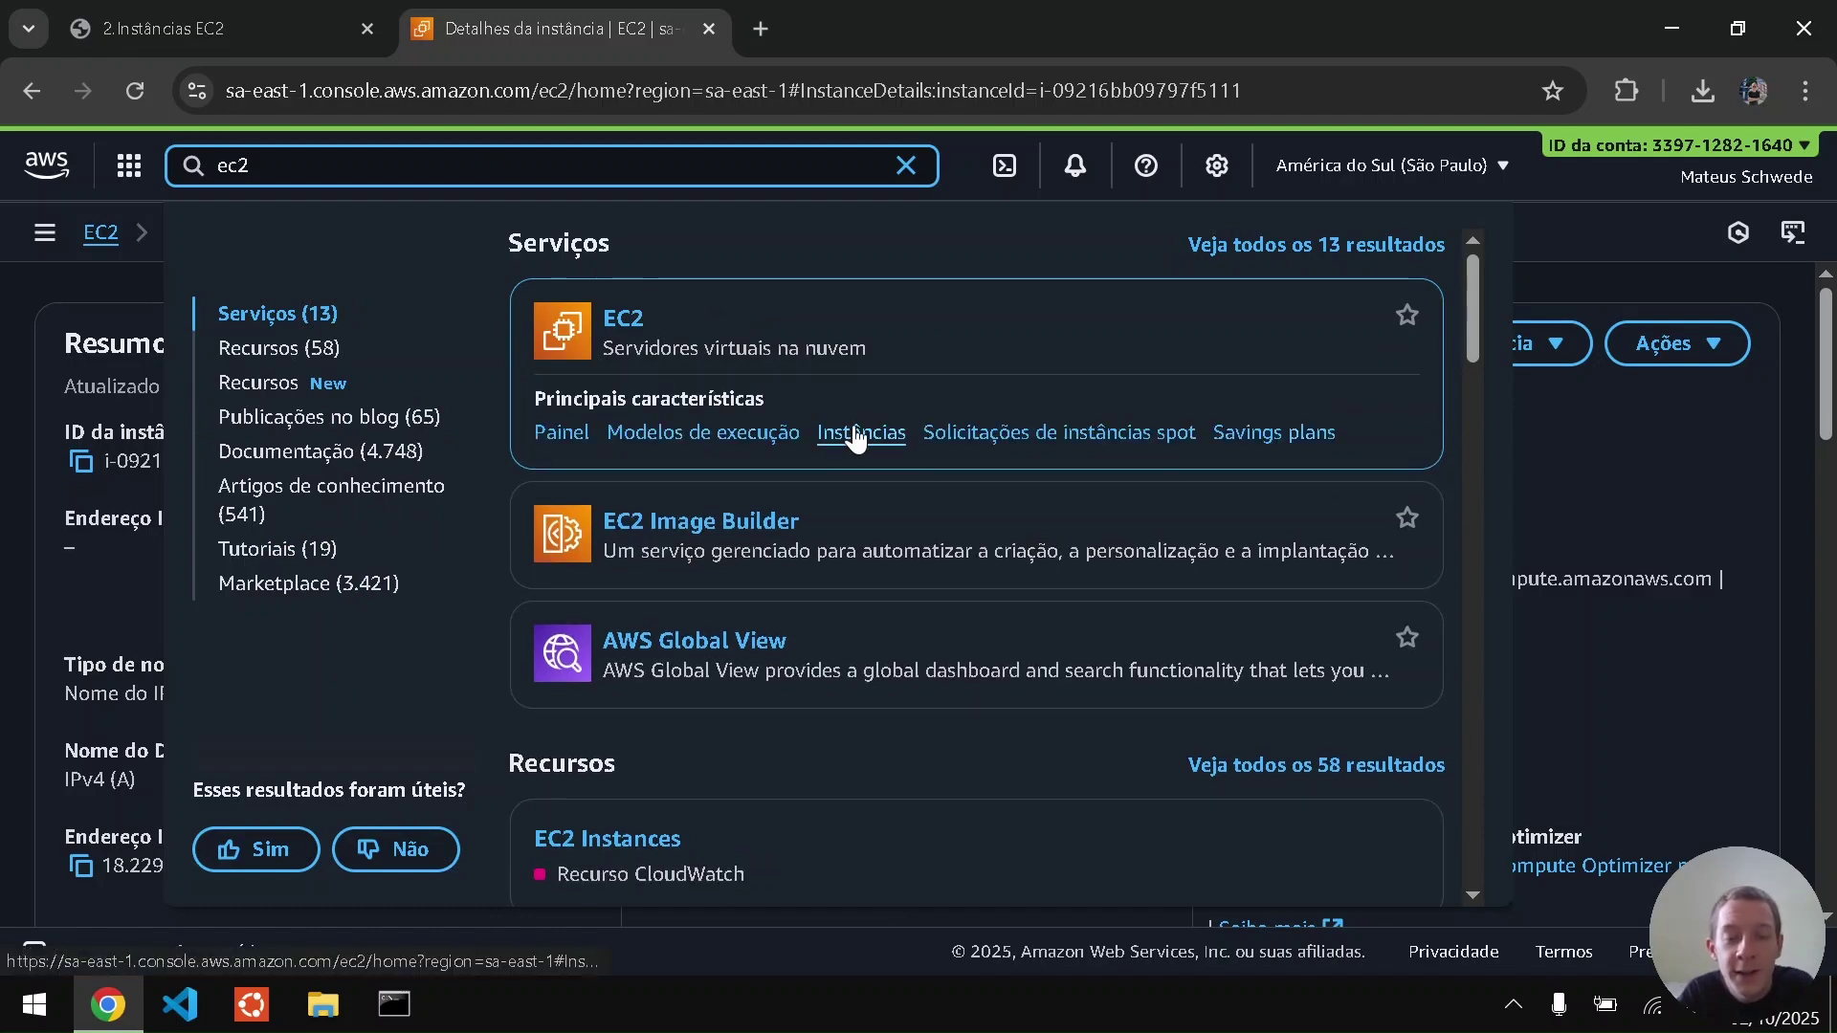
pyautogui.click(856, 436)
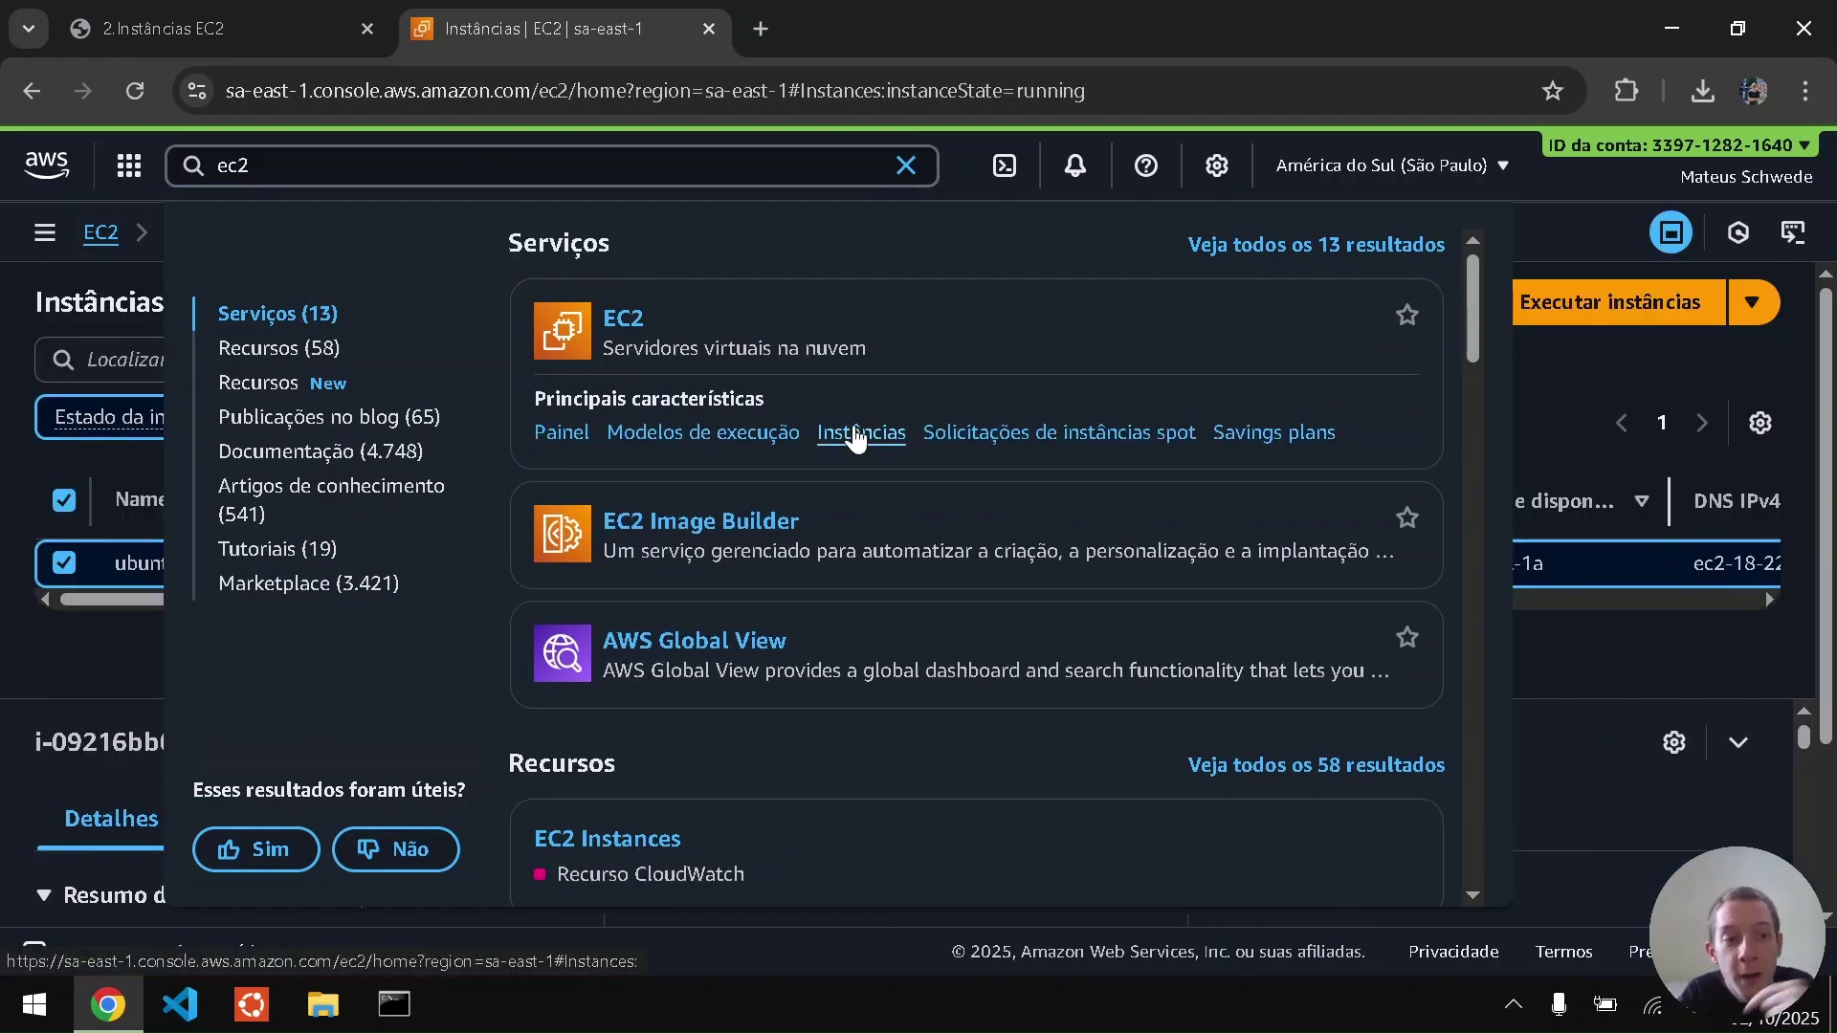
pyautogui.click(42, 620)
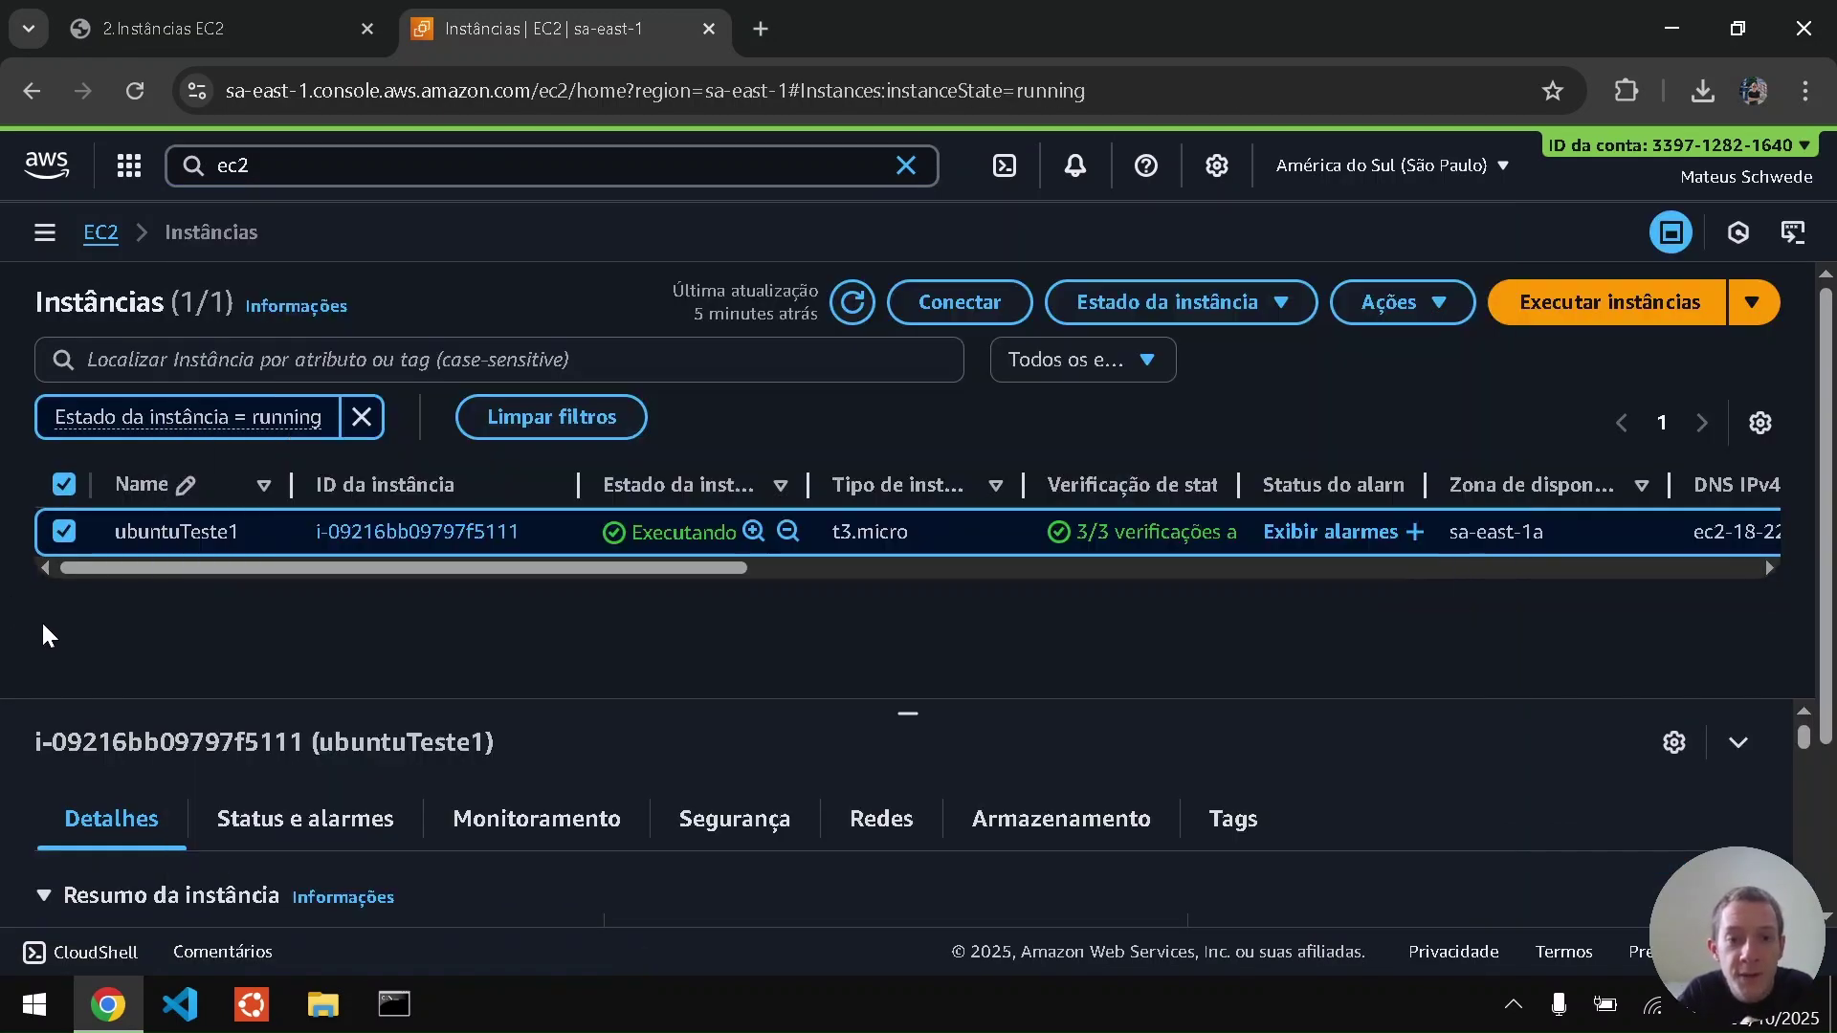
# - Terminate the ubuntuTeste1 instance with the option to skip the operating system shutdown enabled
pyautogui.click(1231, 304)
pyautogui.click(1217, 528)
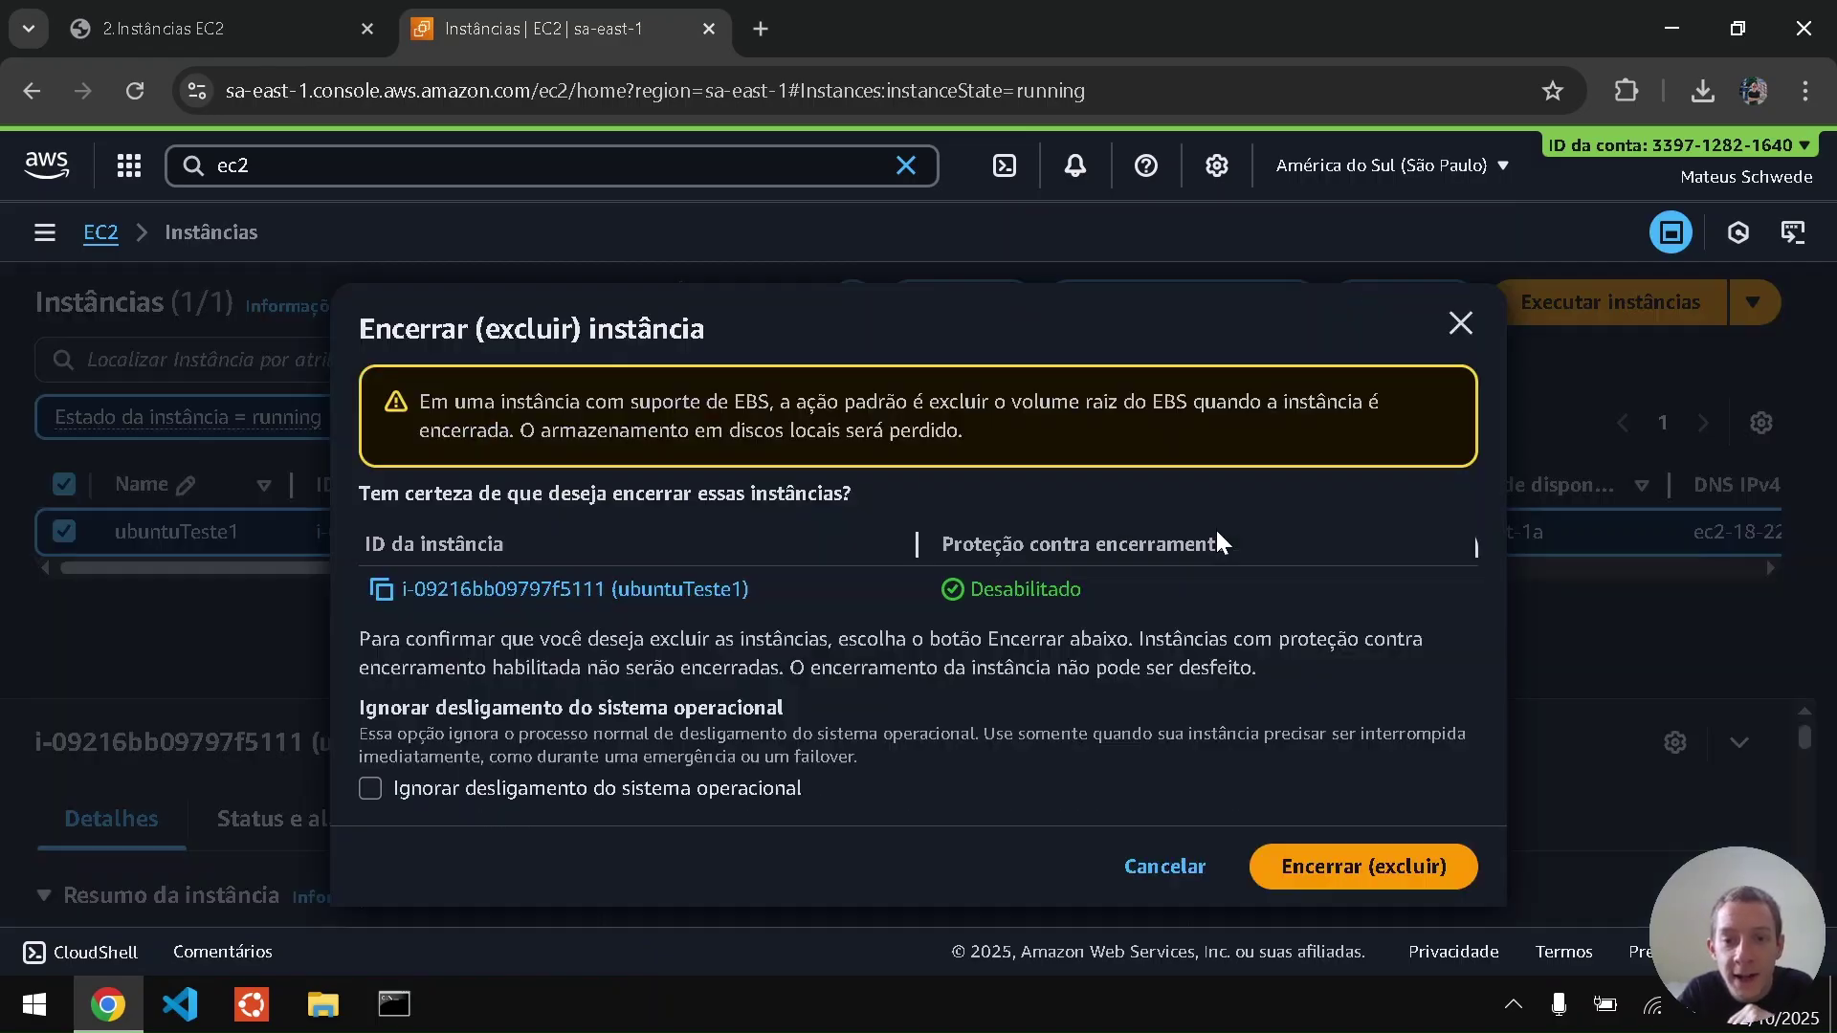
pyautogui.click(637, 780)
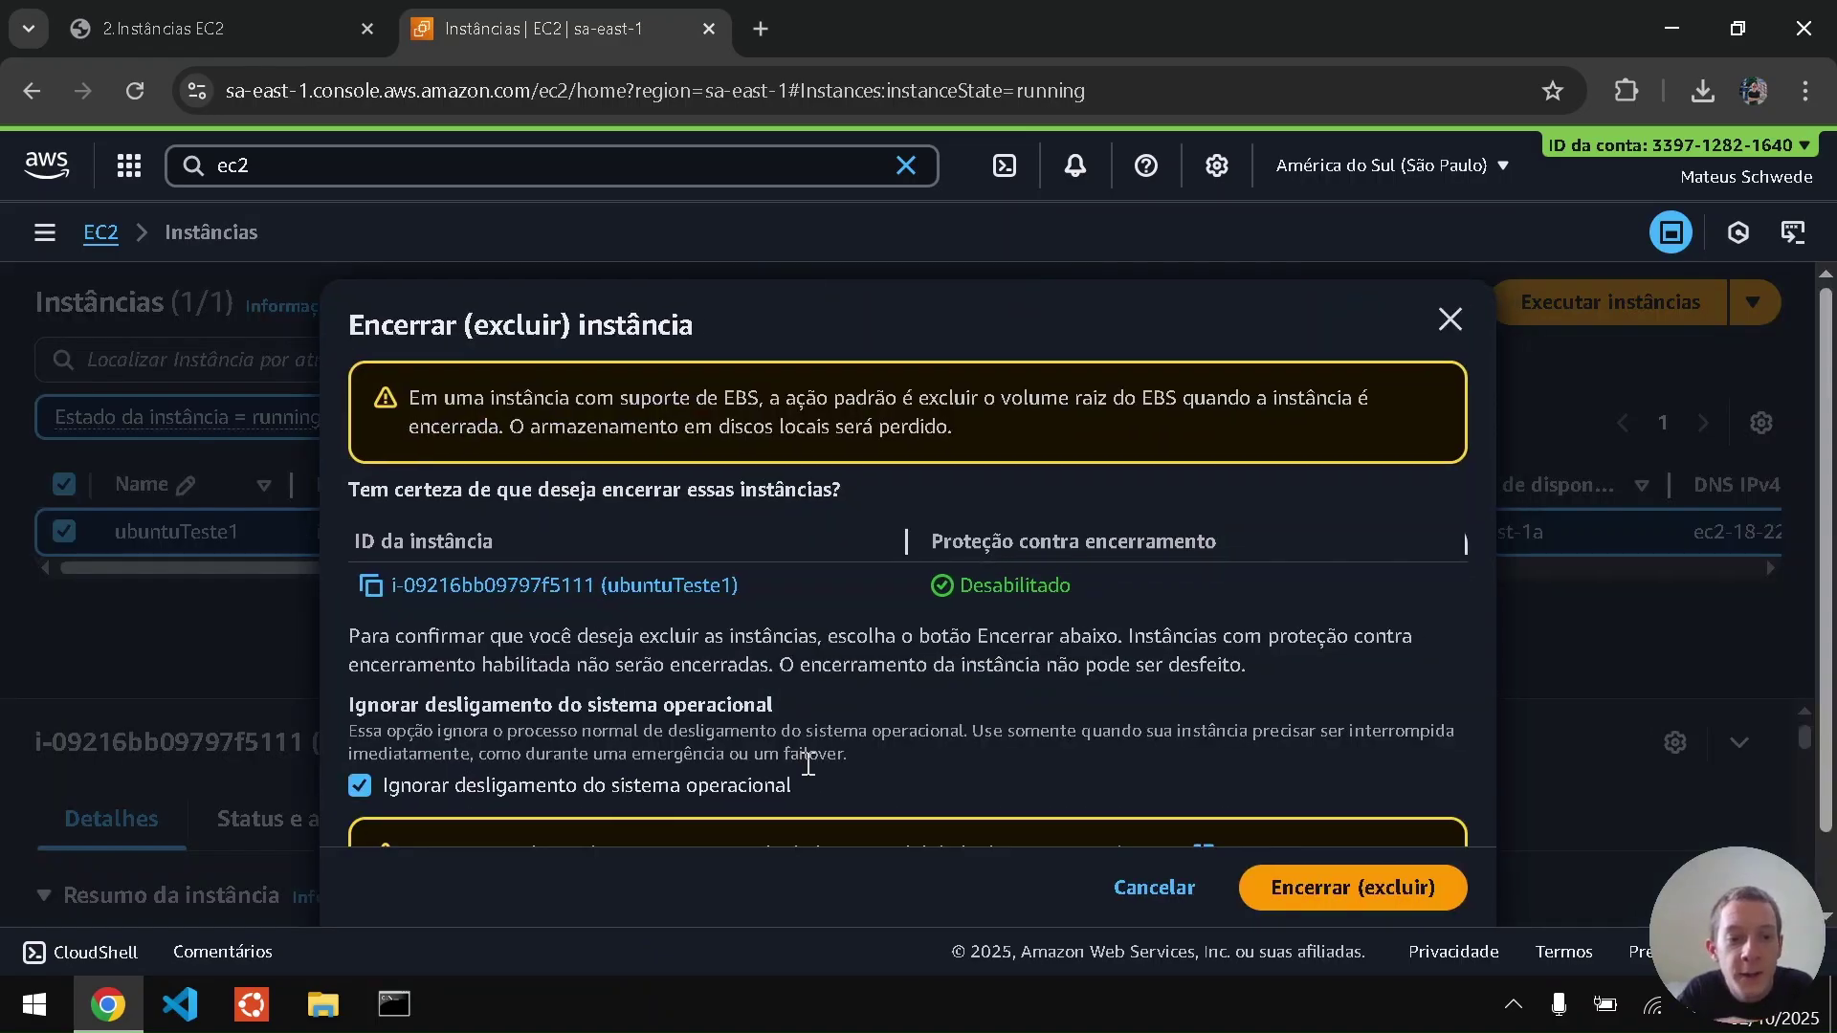
pyautogui.click(1414, 904)
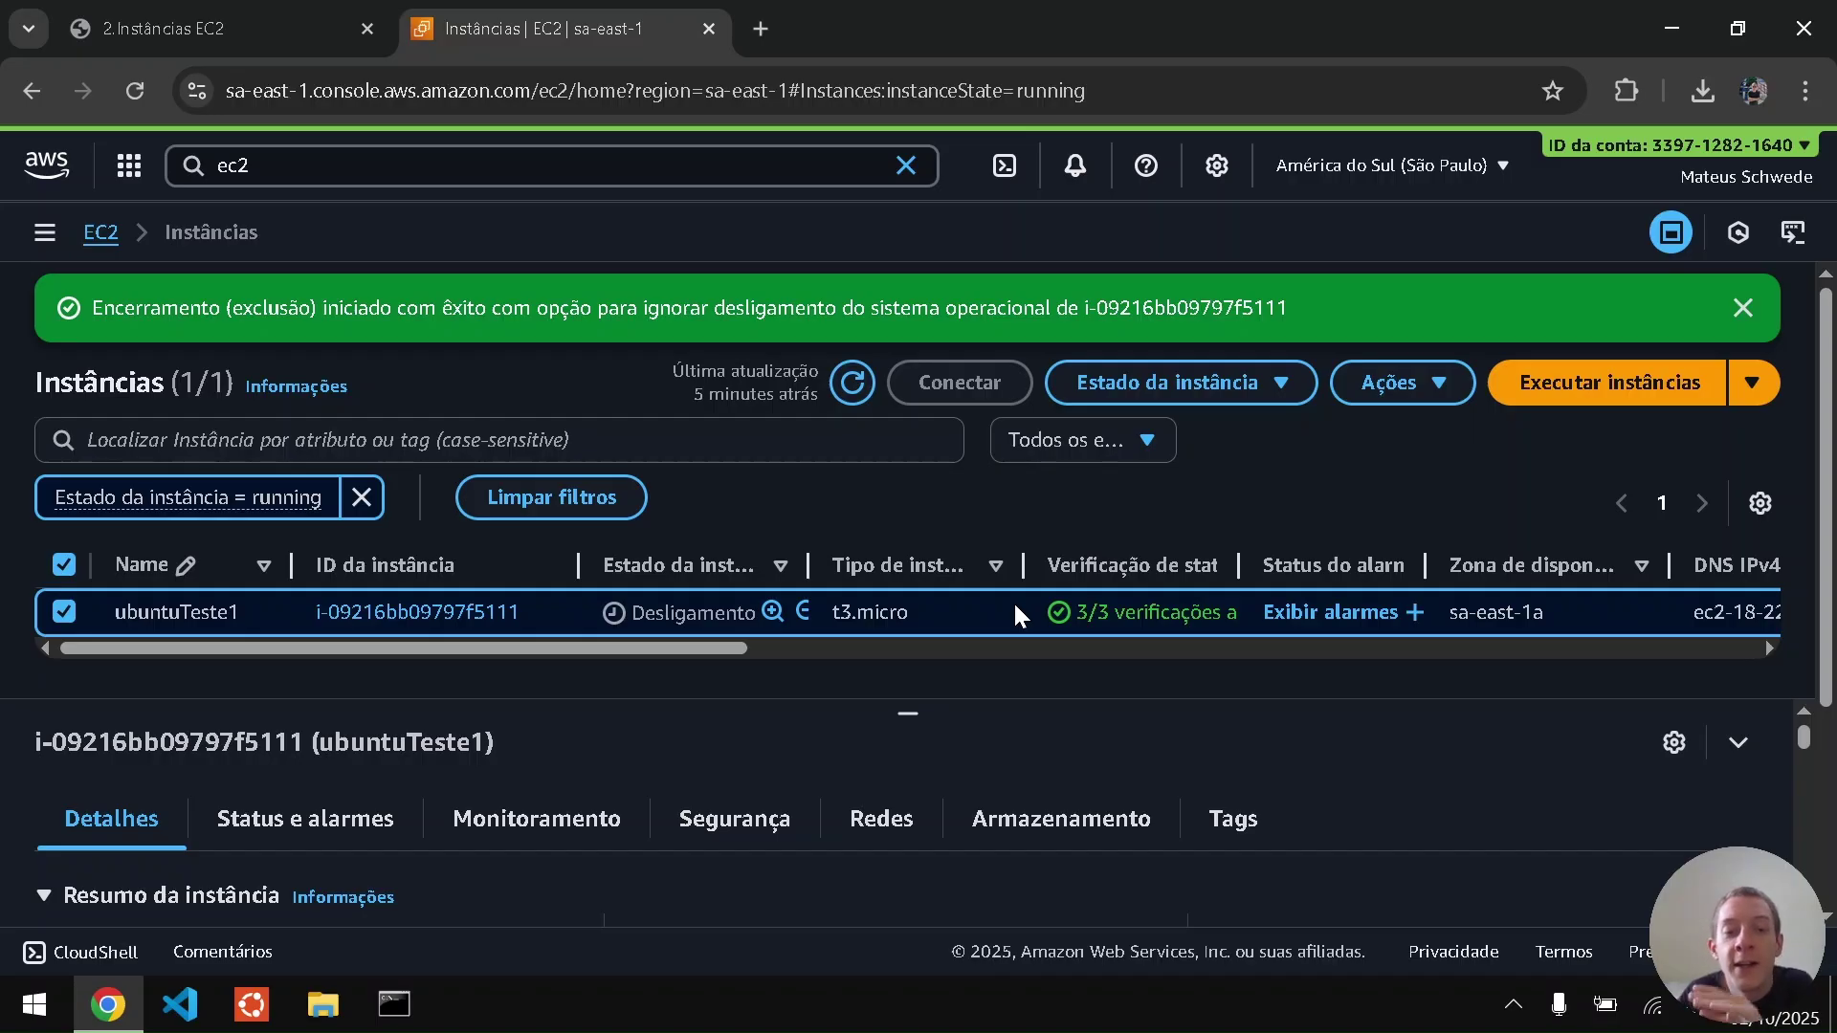
# - Open the EC2 dashboard and go to the key pairs list with the side navigation collapsed
pyautogui.click(424, 162)
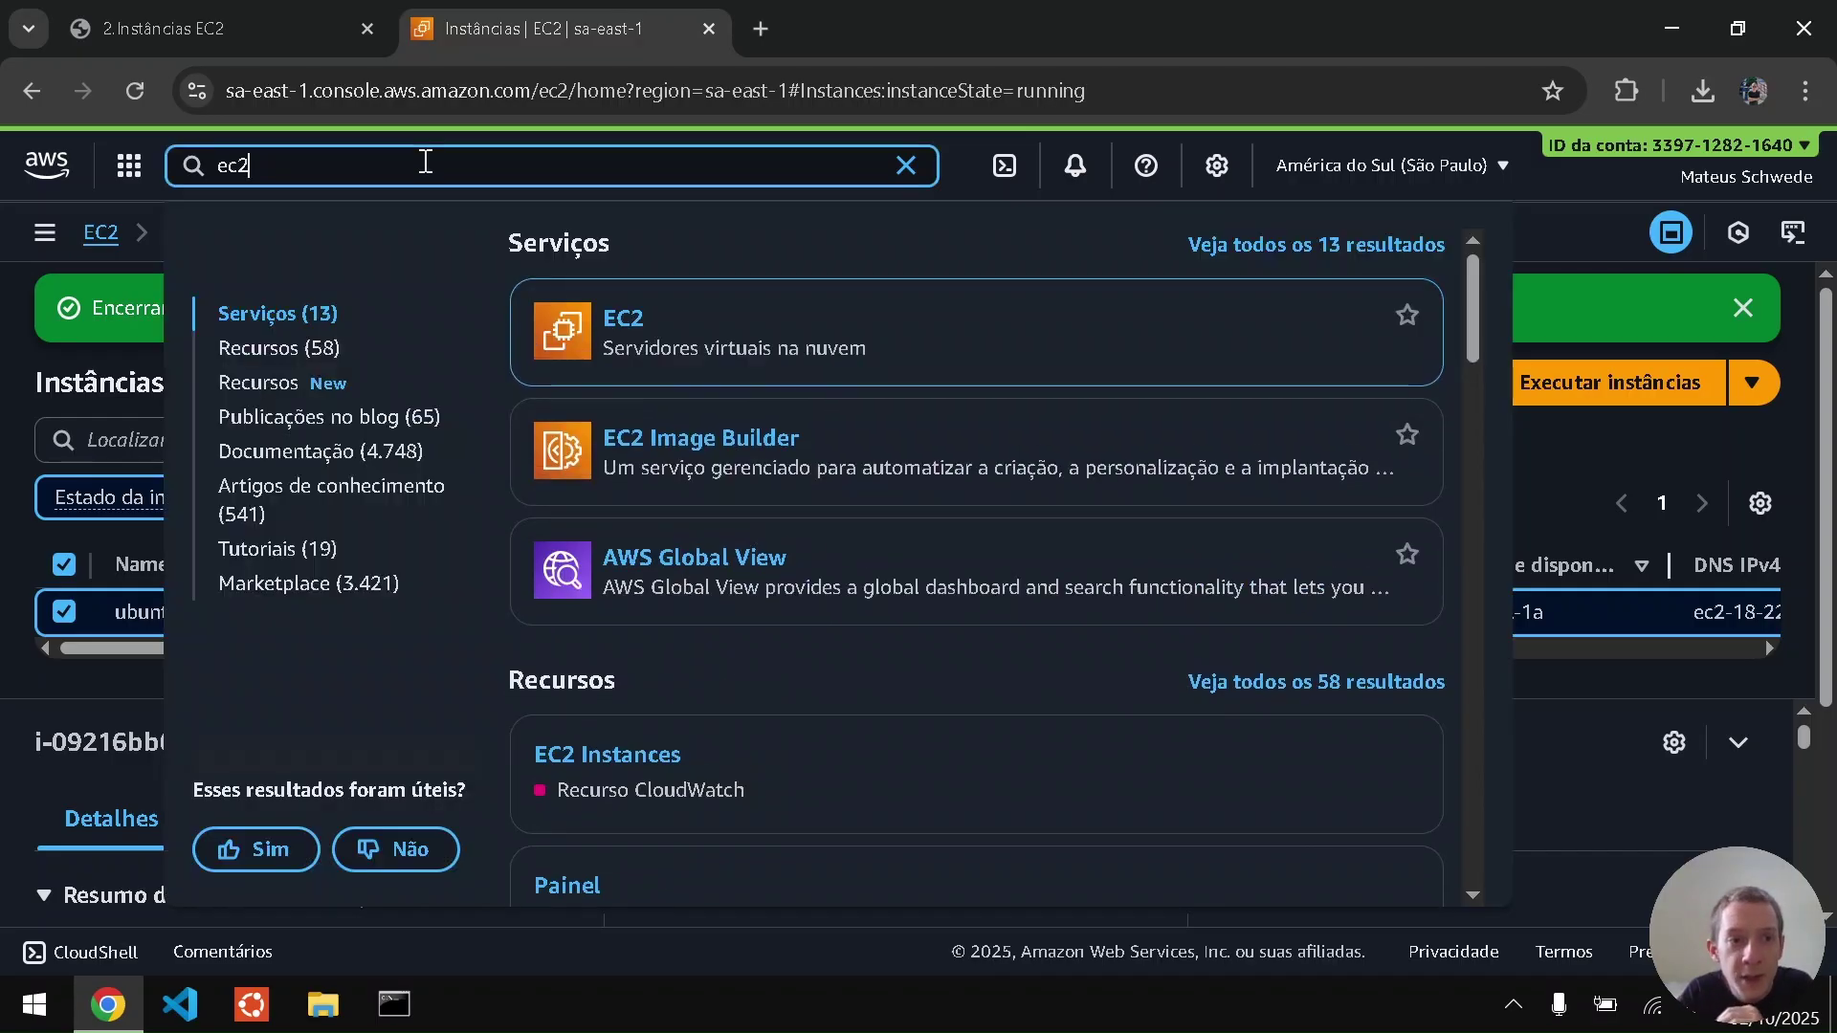
pyautogui.click(620, 317)
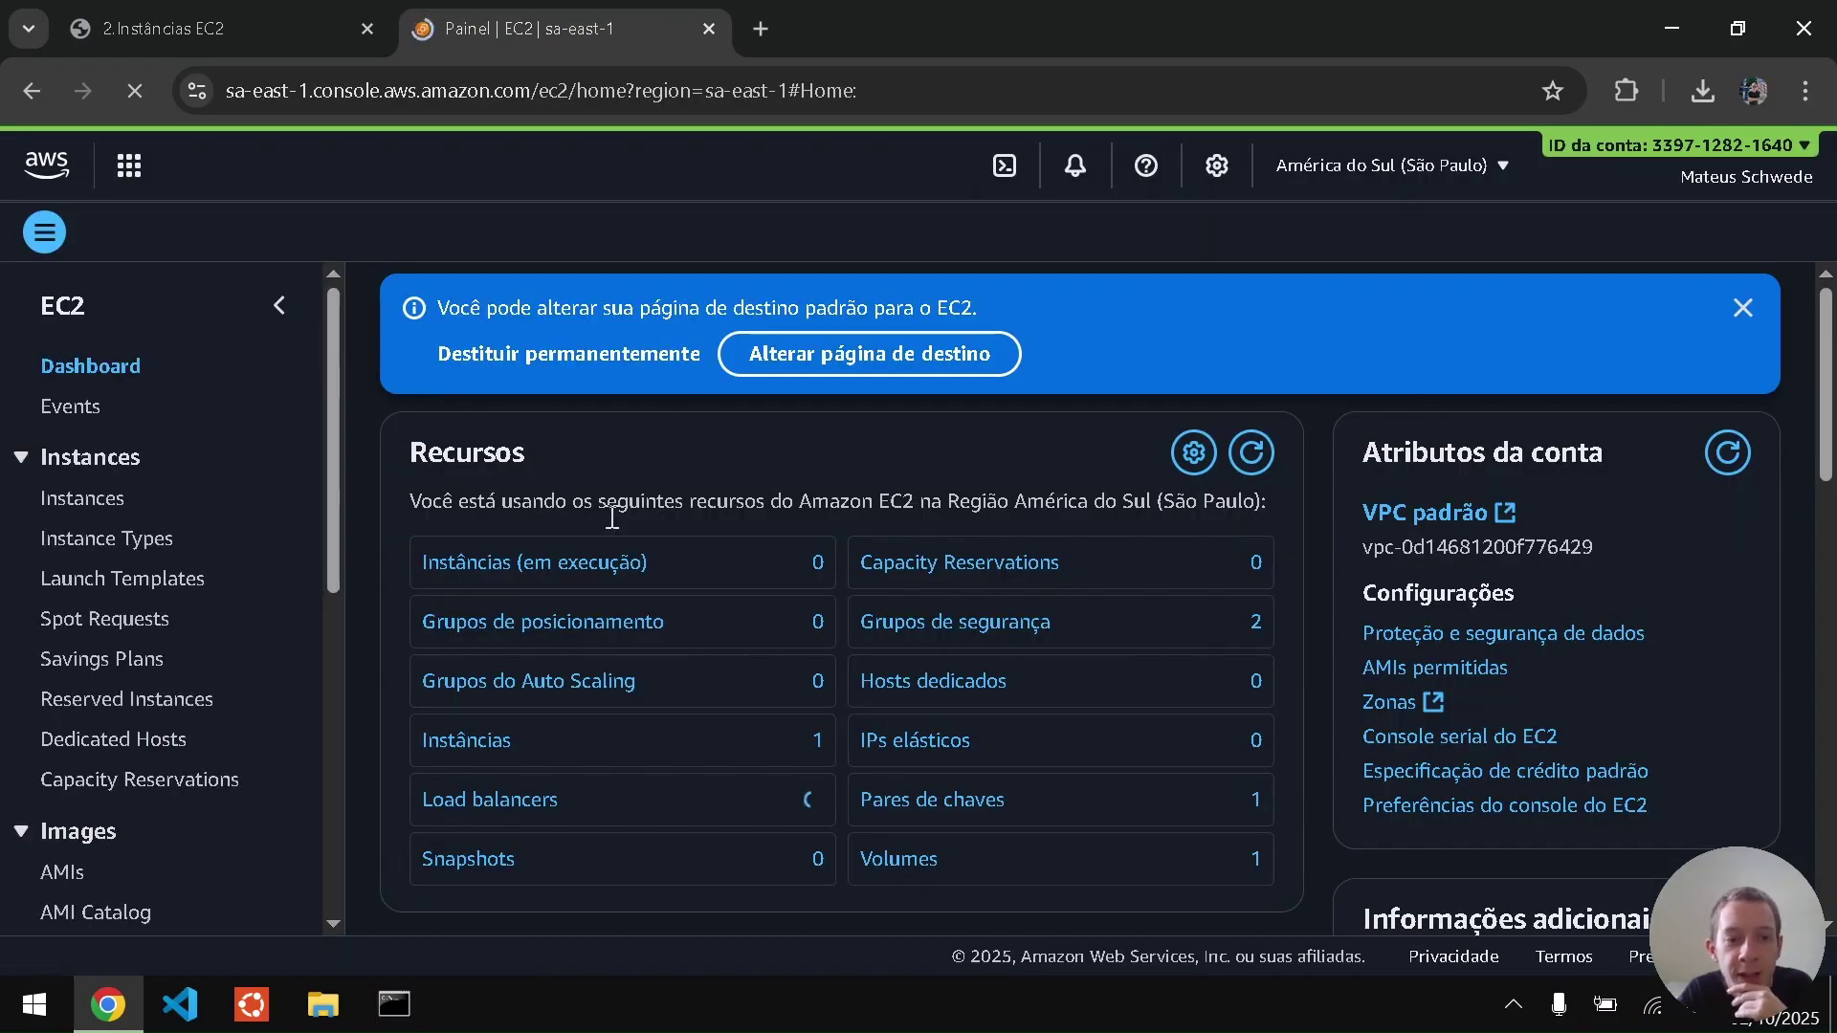
pyautogui.click(932, 798)
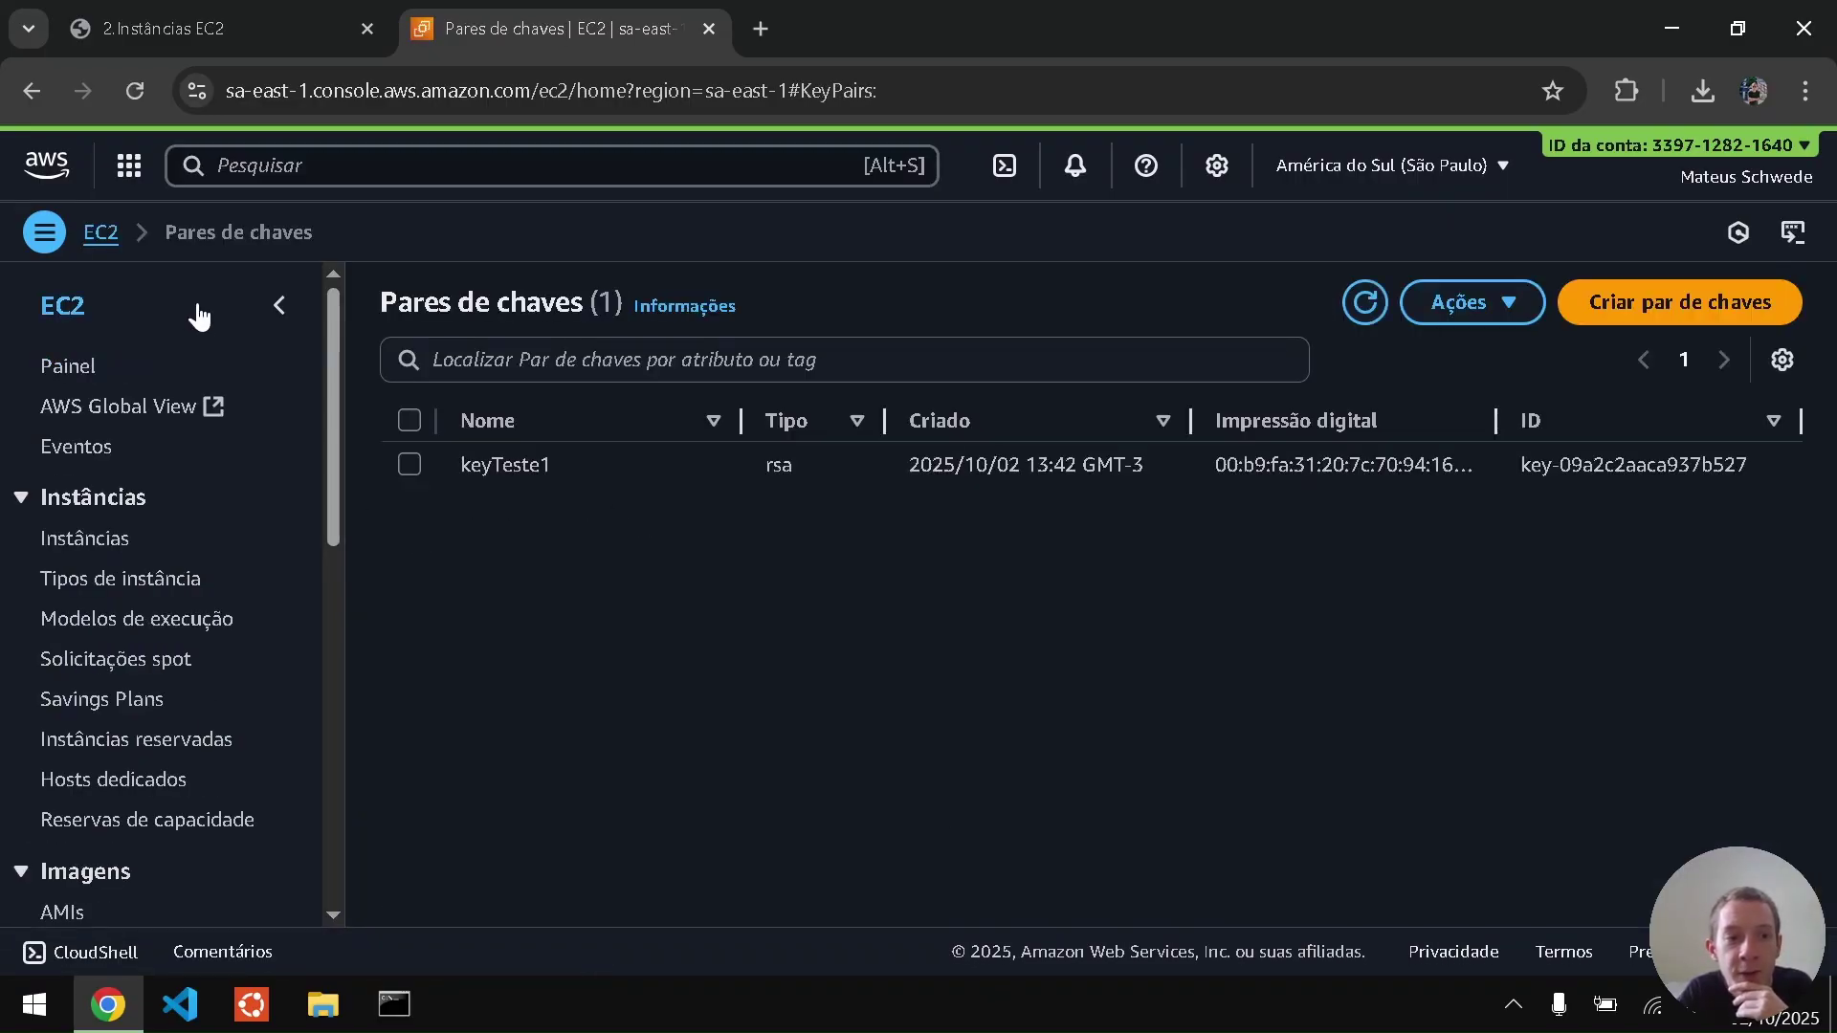
pyautogui.click(284, 305)
# - Delete the keyTeste1 key pair, confirming the deletion with the word Excluir
pyautogui.click(297, 462)
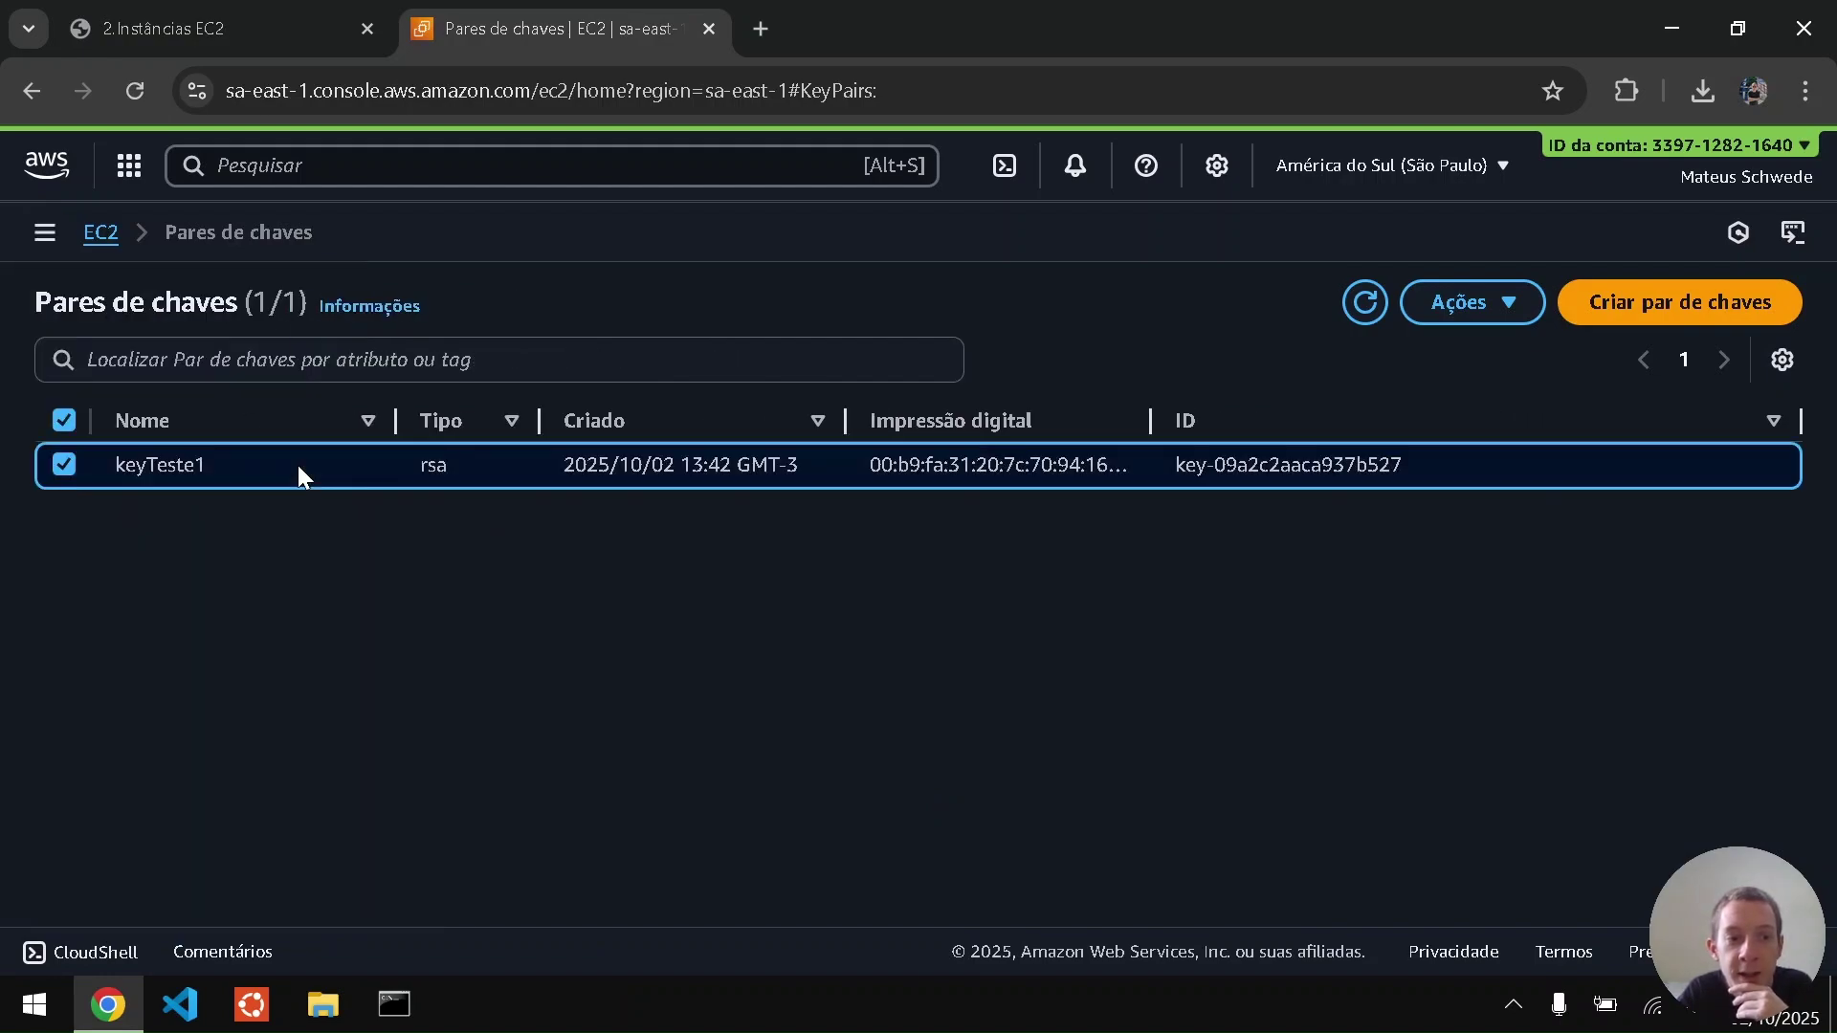
pyautogui.click(1505, 307)
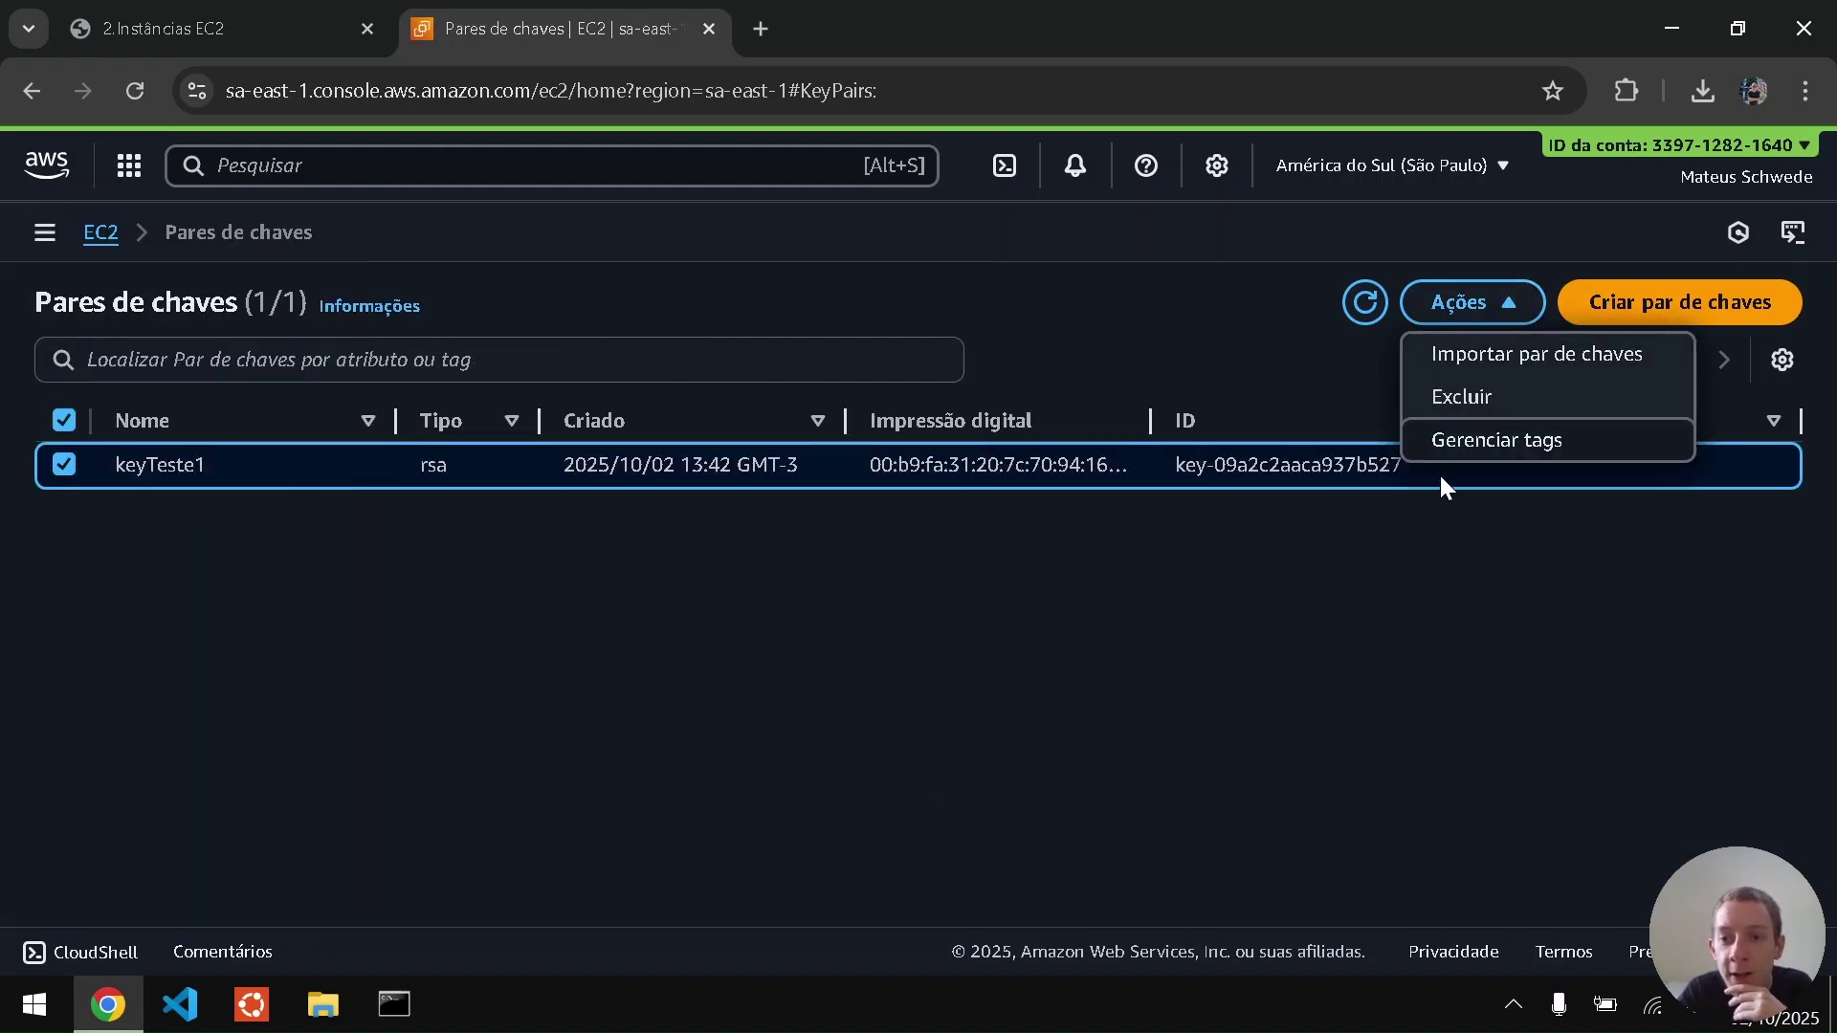
pyautogui.click(1466, 400)
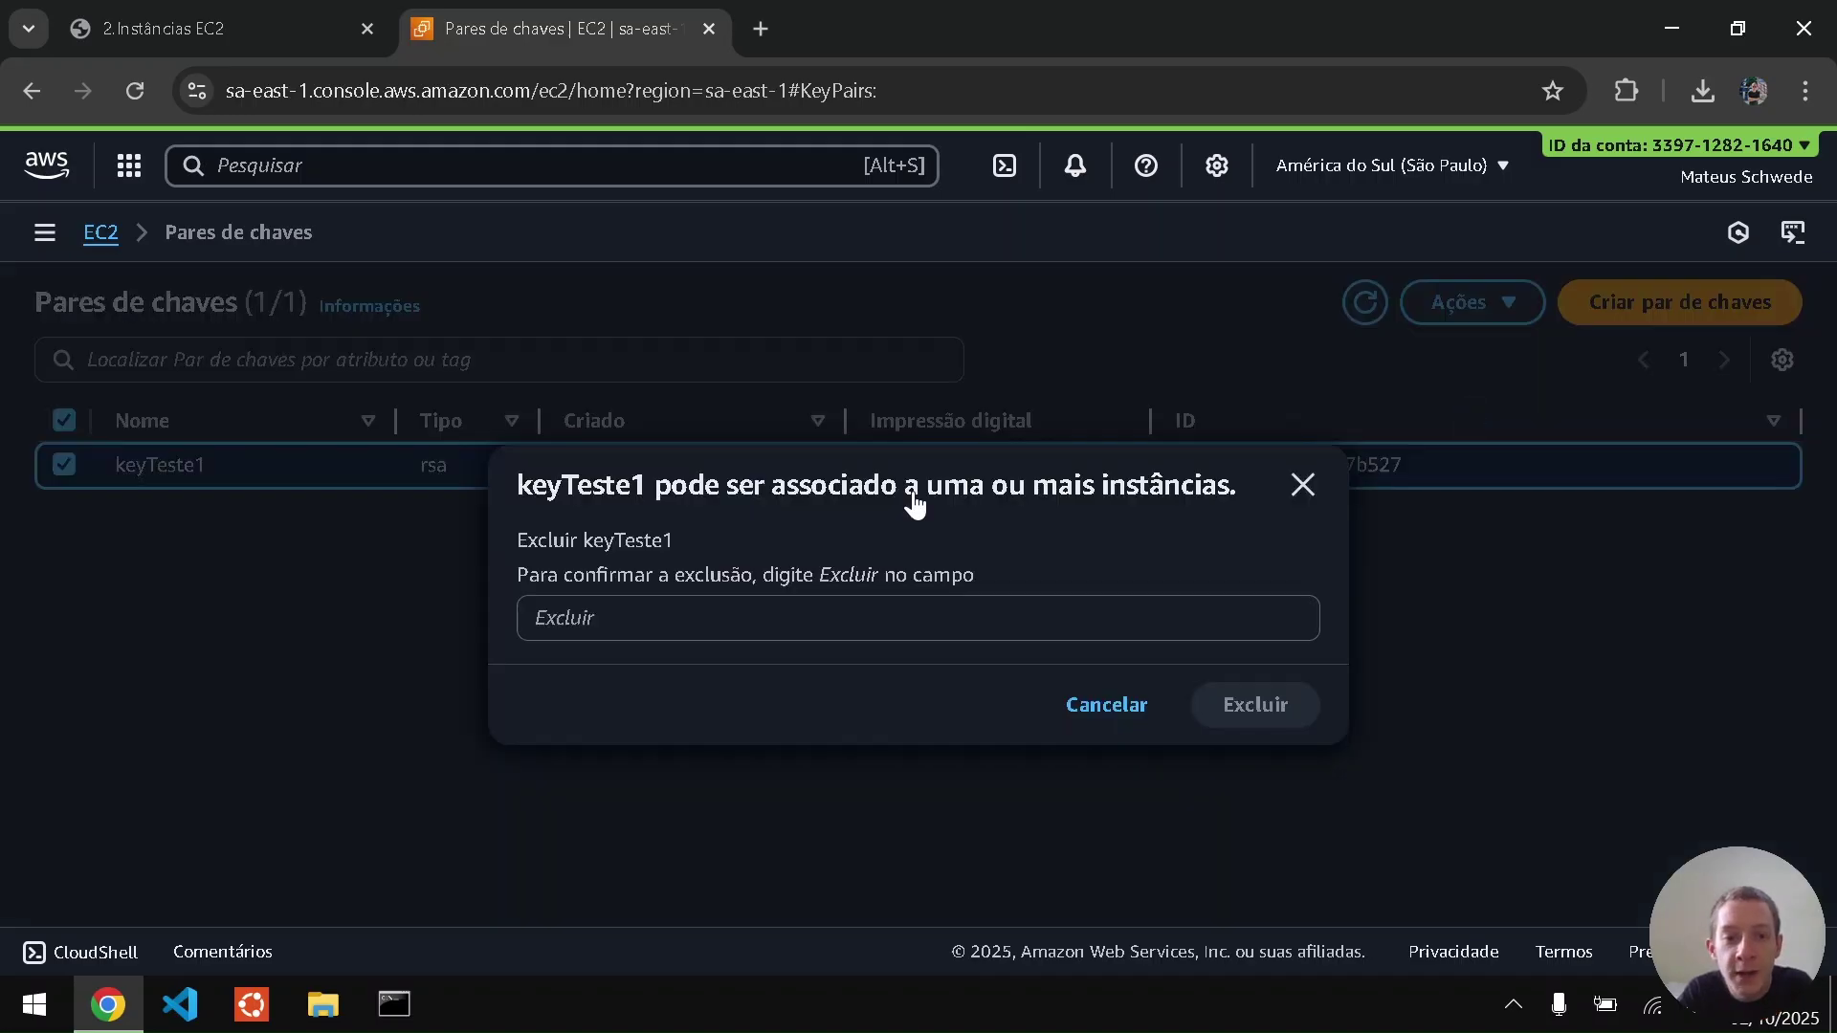
pyautogui.click(775, 619)
pyautogui.write('Excluir')
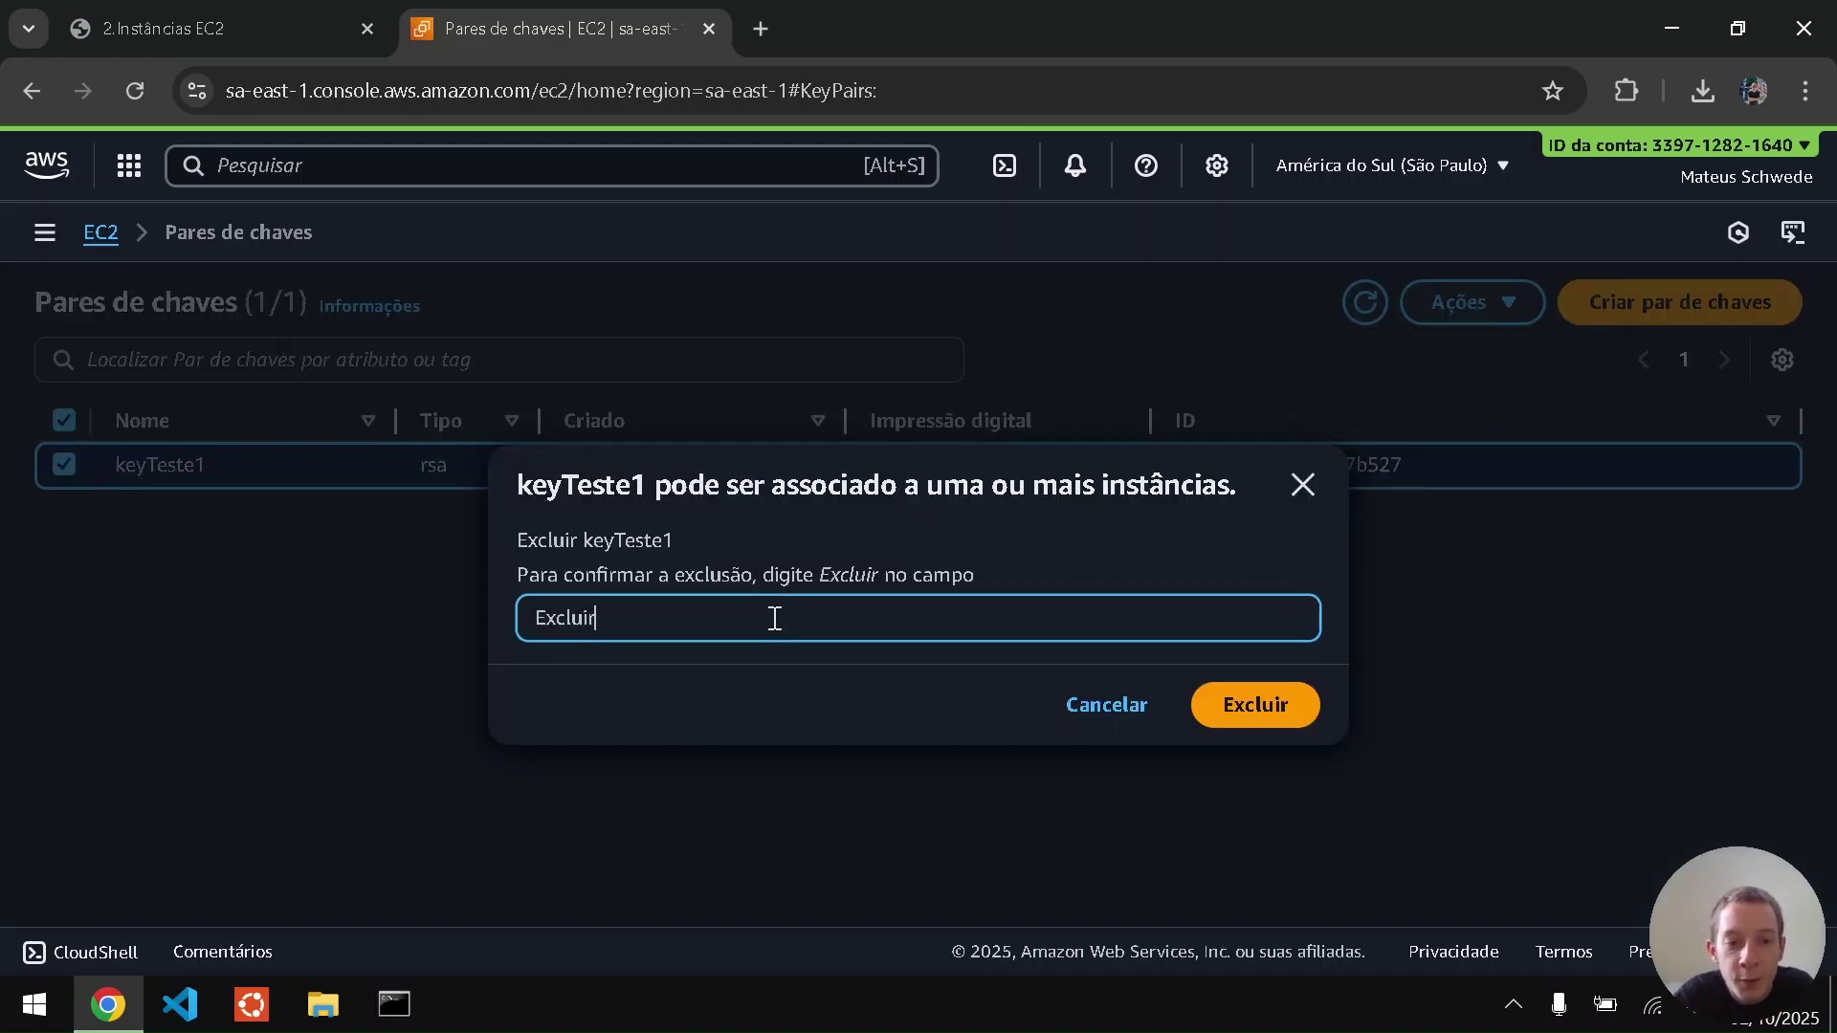
pyautogui.press('Return')
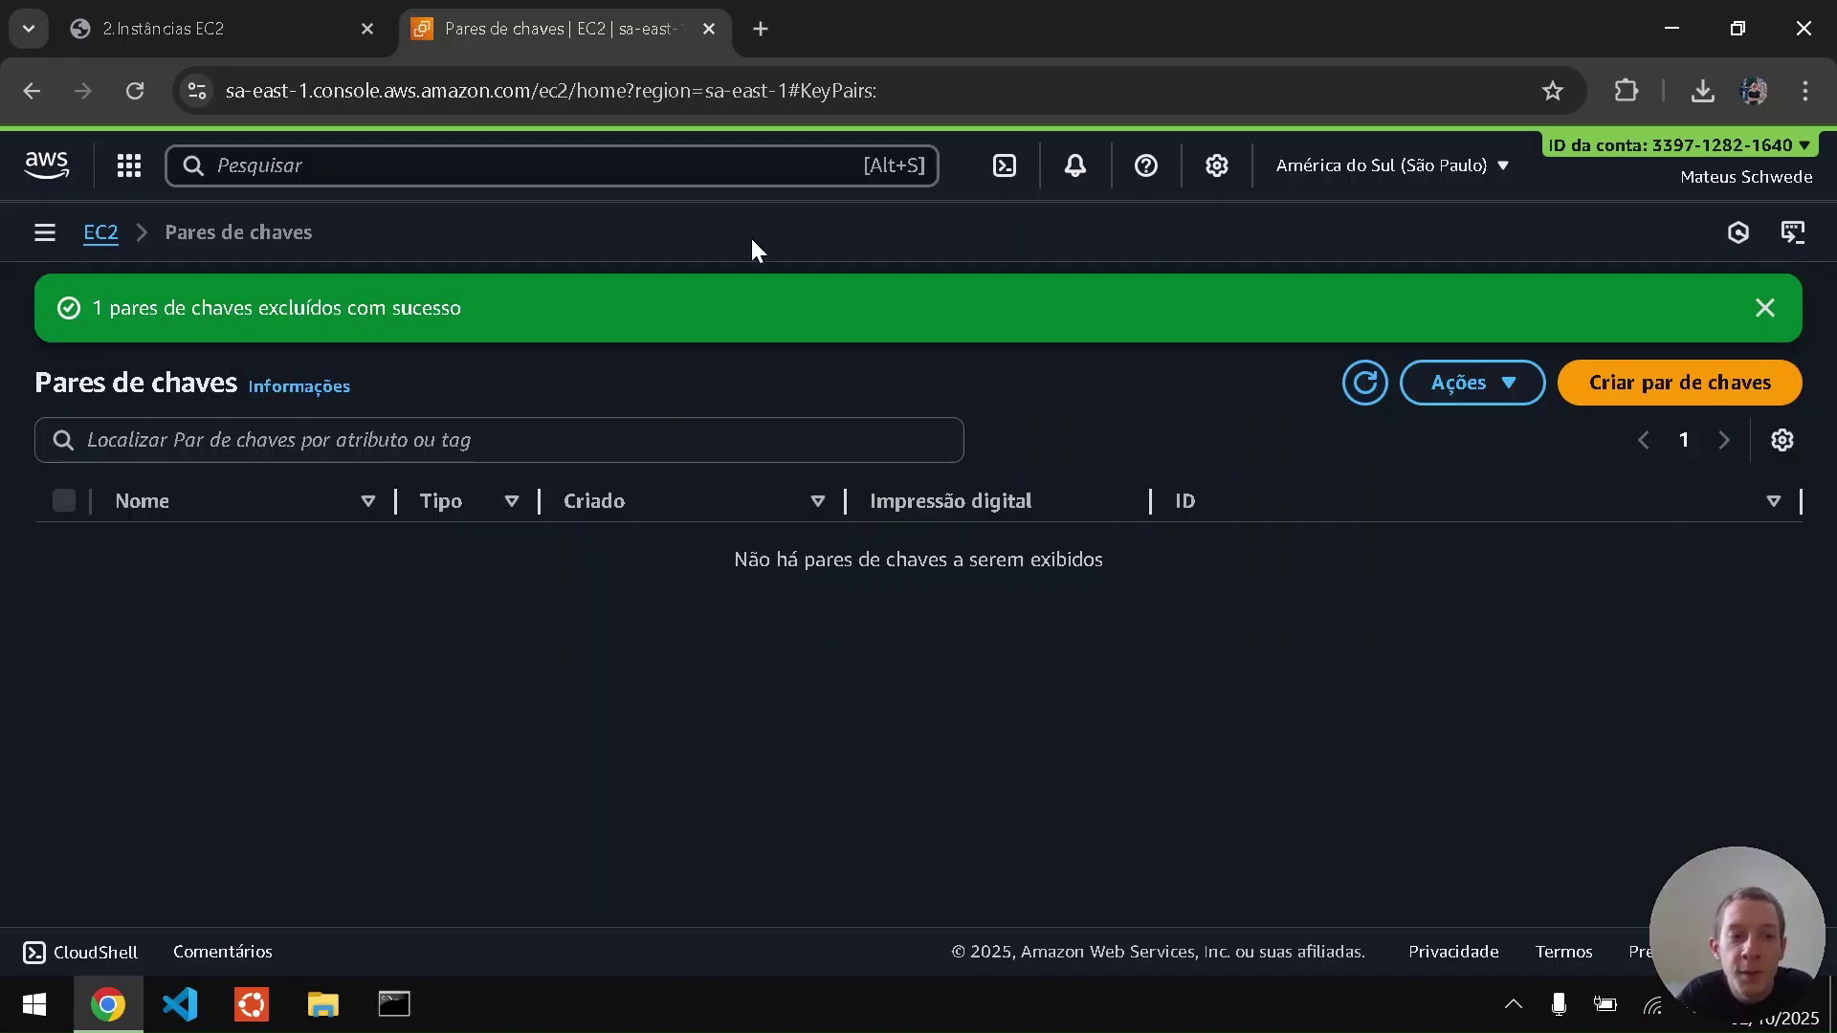
# - Open the security groups list from the EC2 dashboard and try to delete the launch-wizard-1 group
pyautogui.click(100, 235)
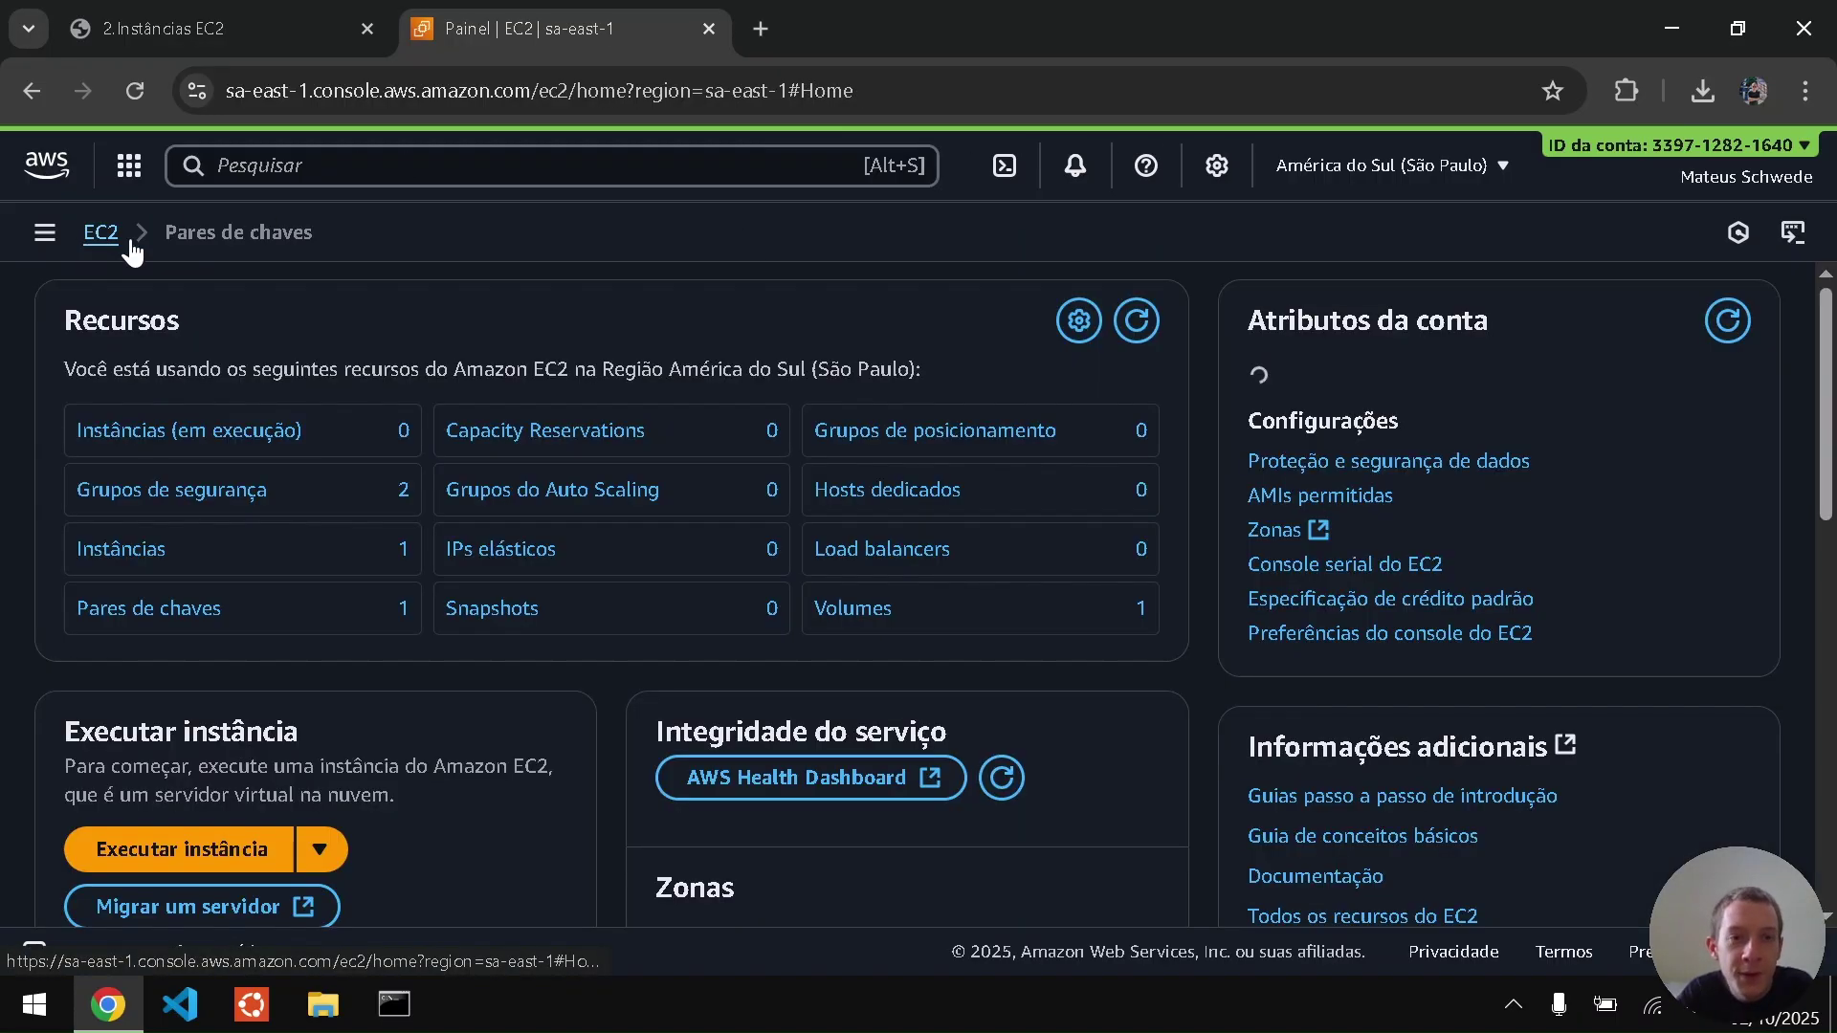
pyautogui.click(256, 484)
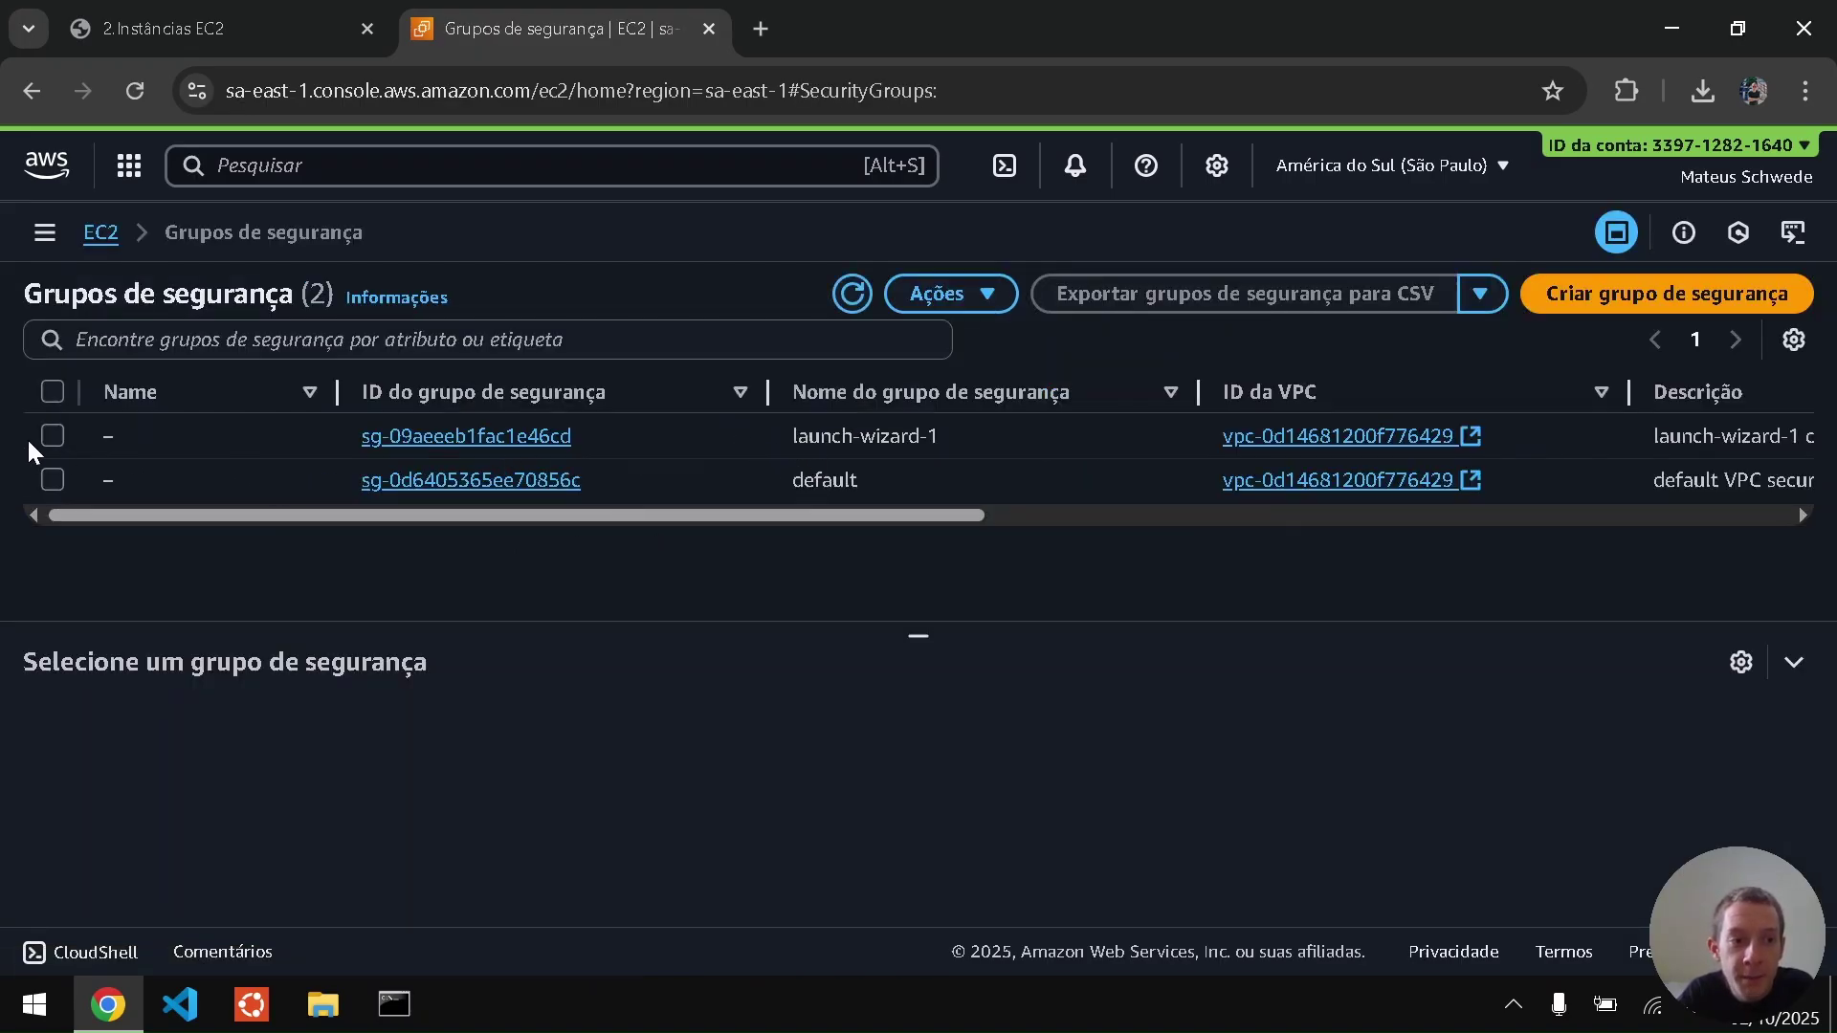
pyautogui.click(54, 436)
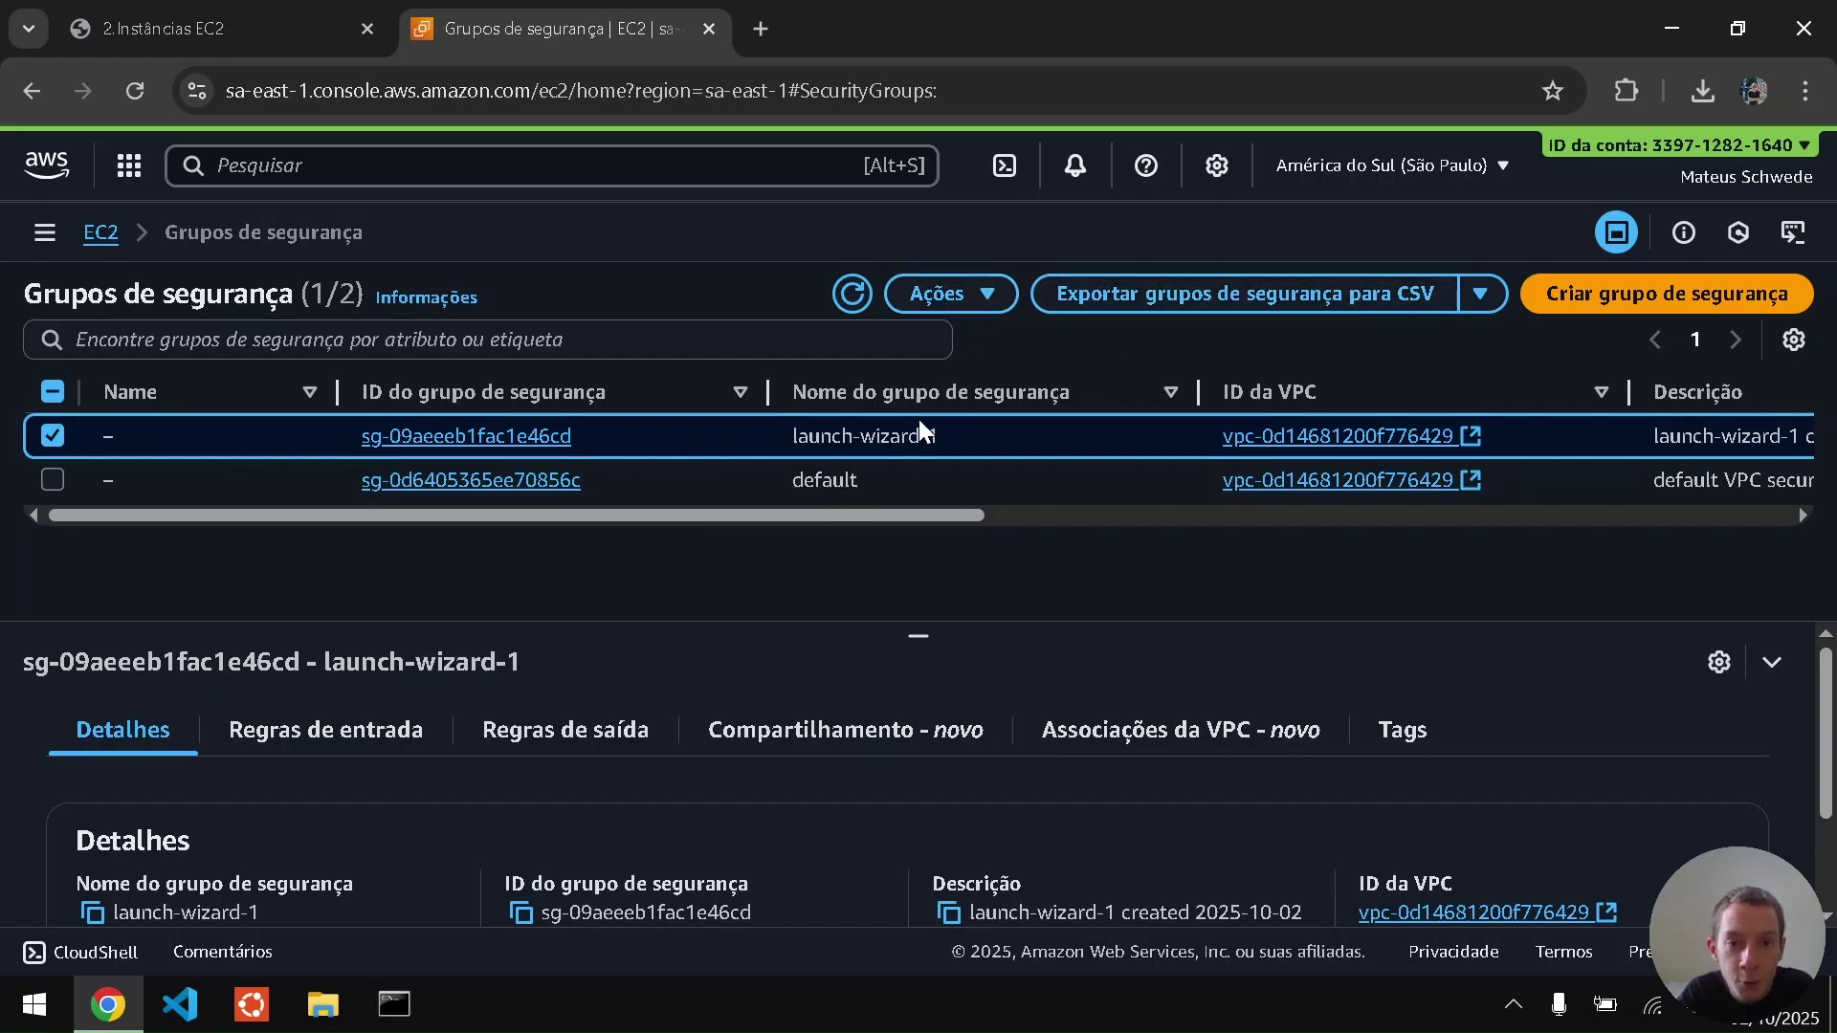
pyautogui.click(985, 299)
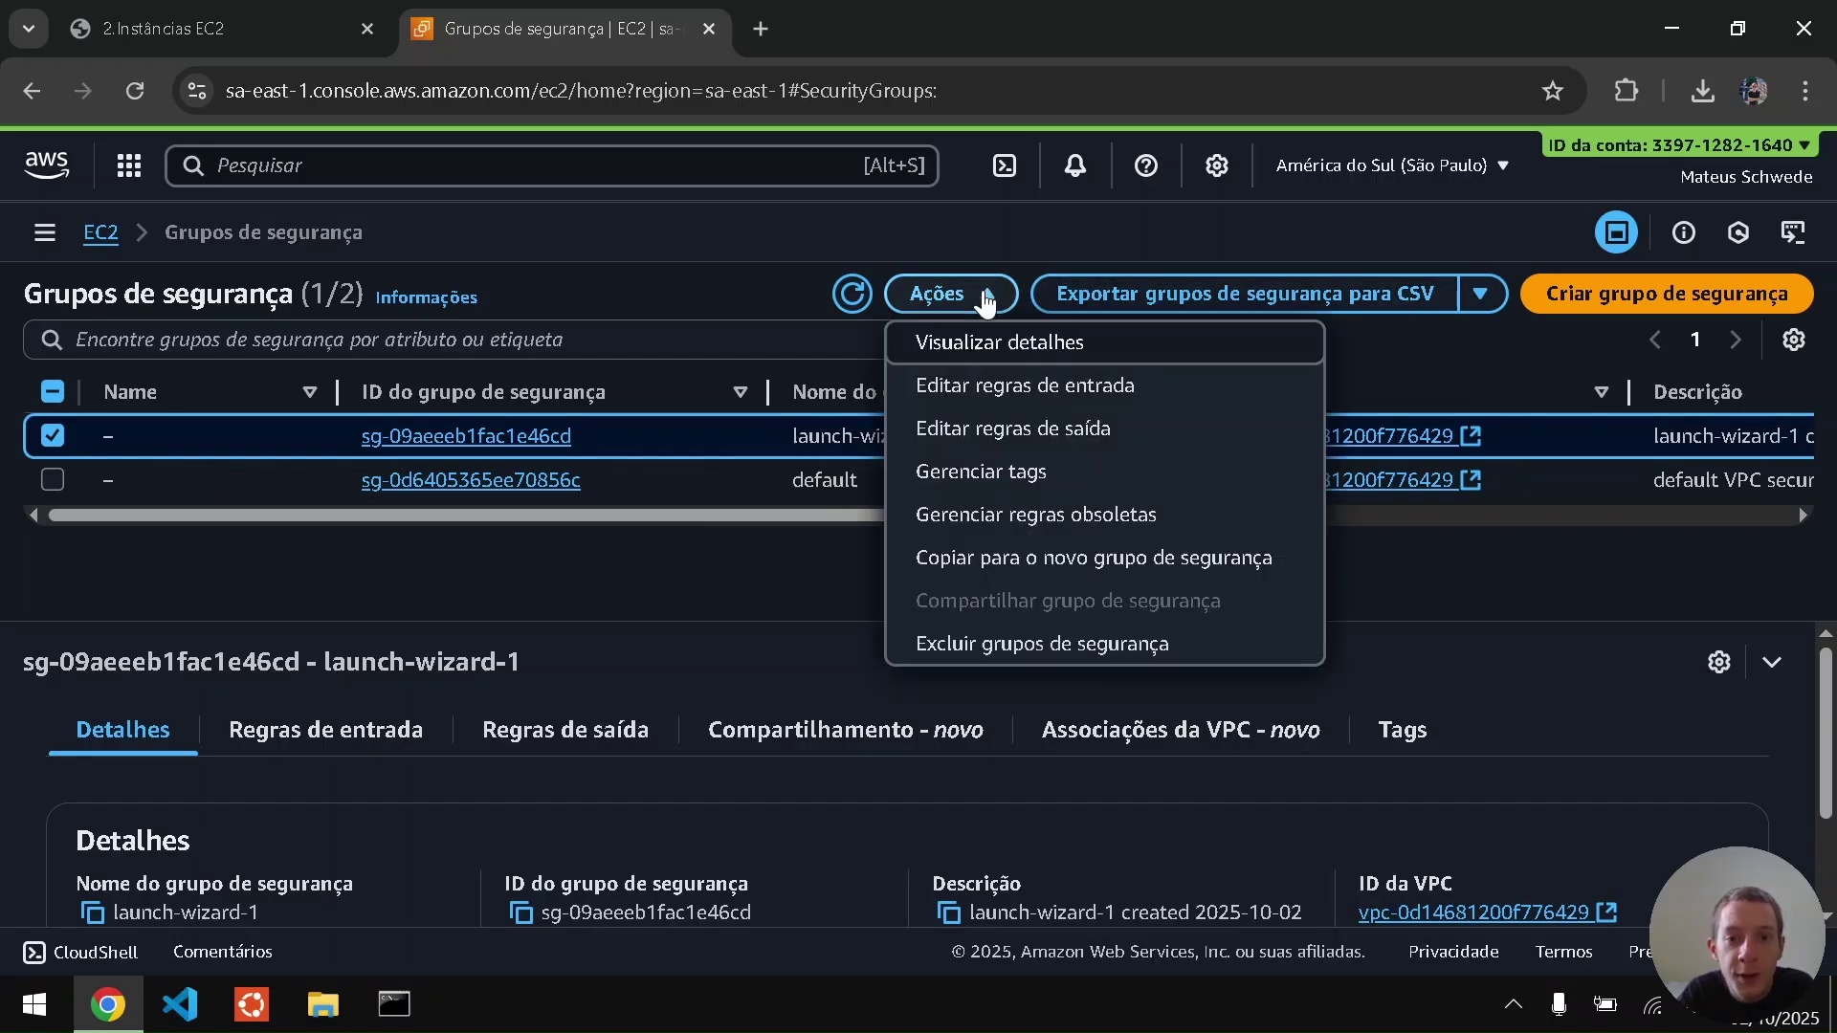
pyautogui.click(982, 645)
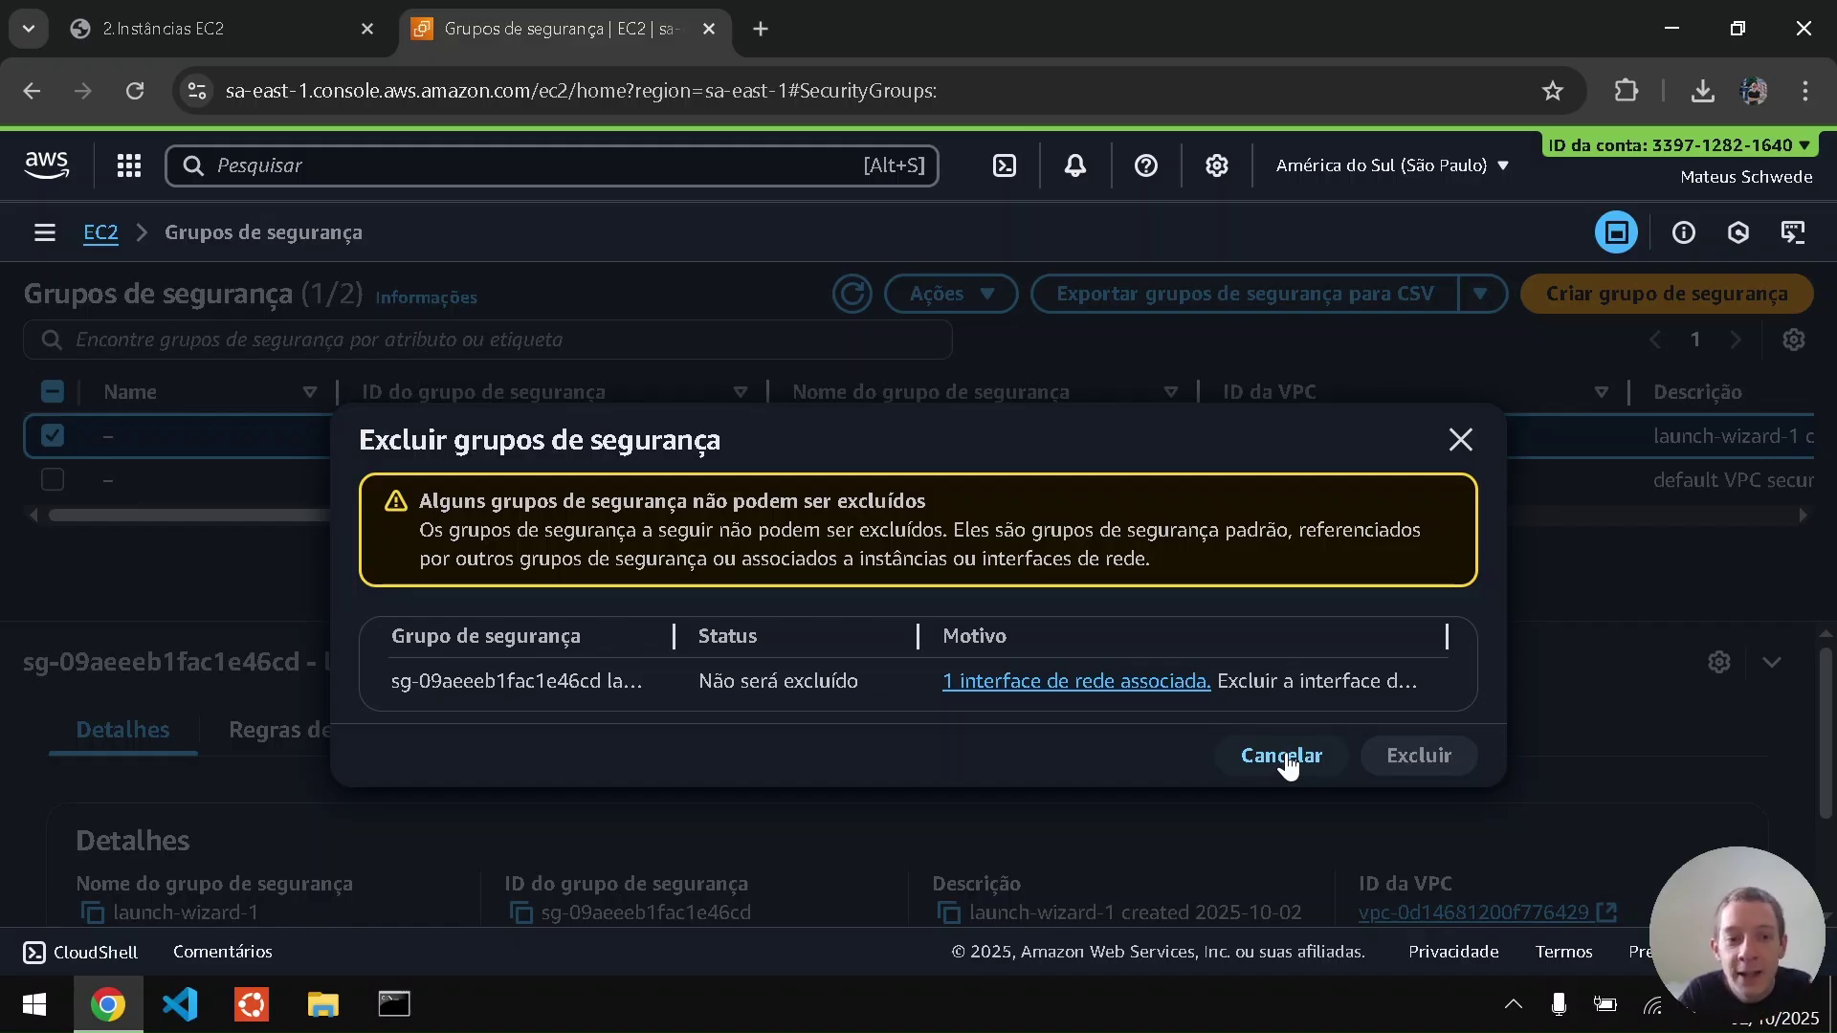
# - Look up the network interface associated with the launch-wizard-1 security group and cancel the group's deletion
pyautogui.click(1173, 681)
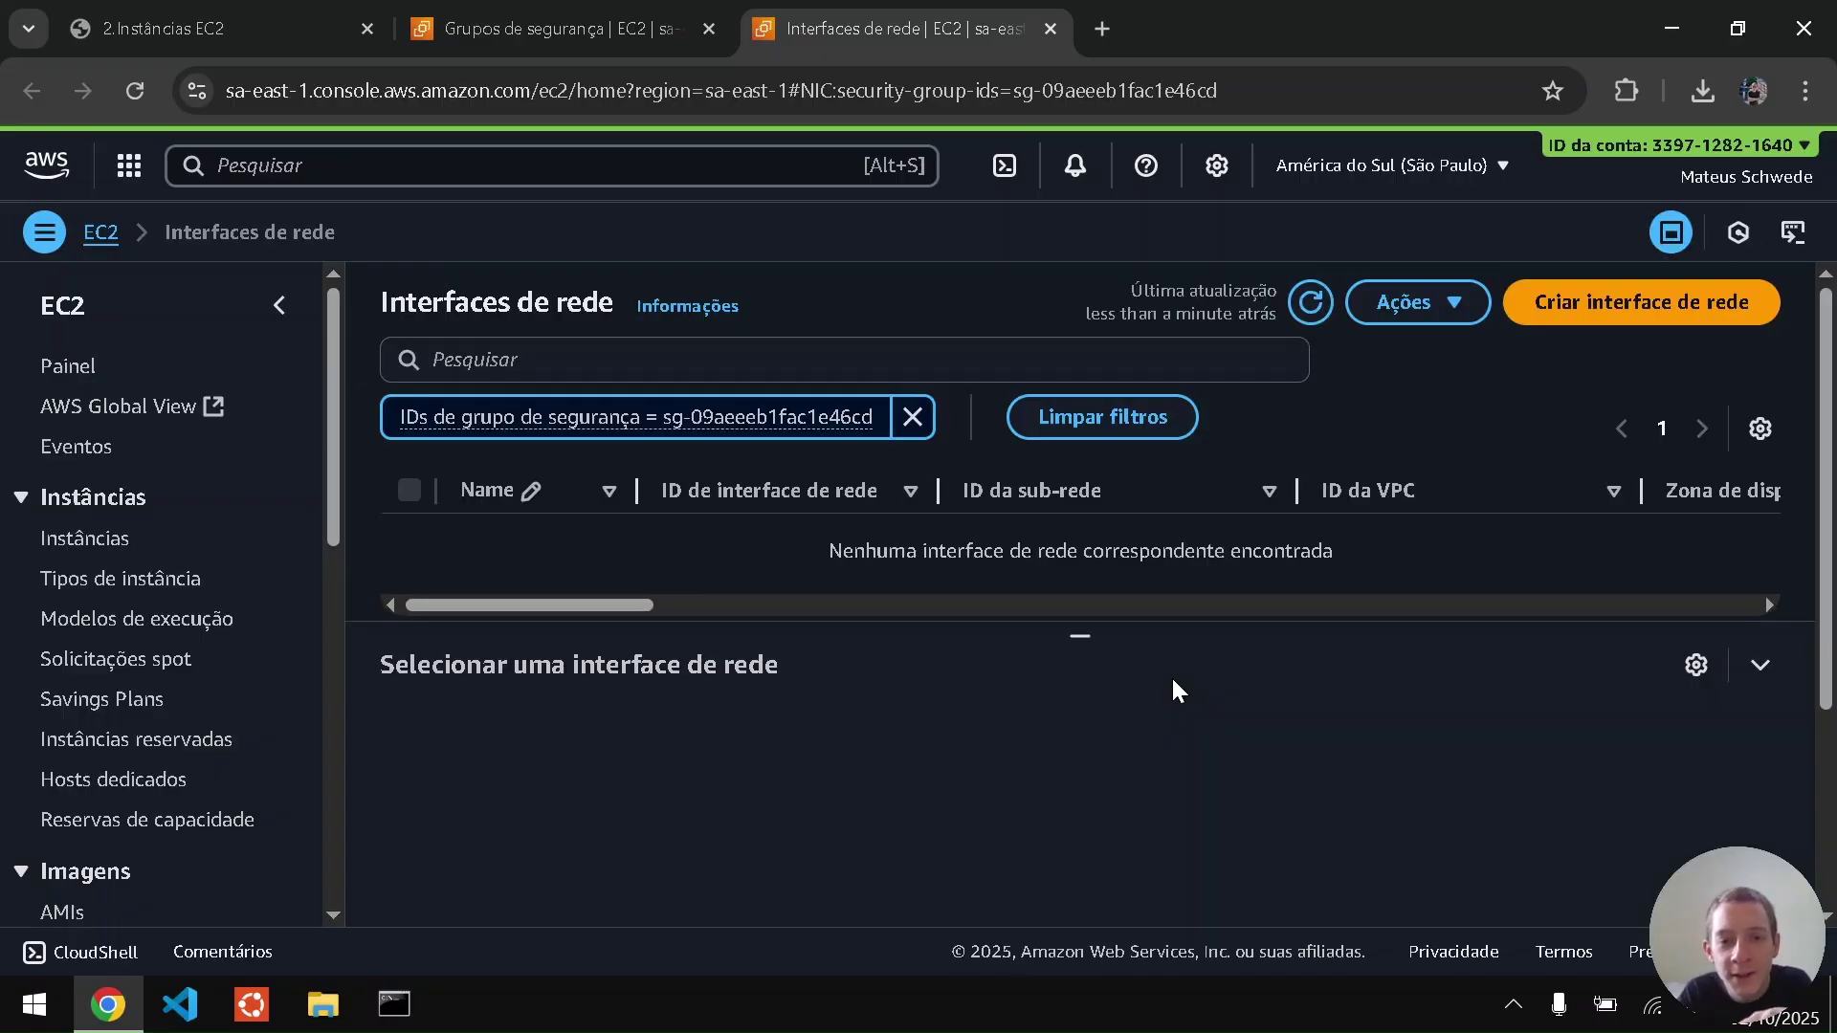
pyautogui.click(574, 22)
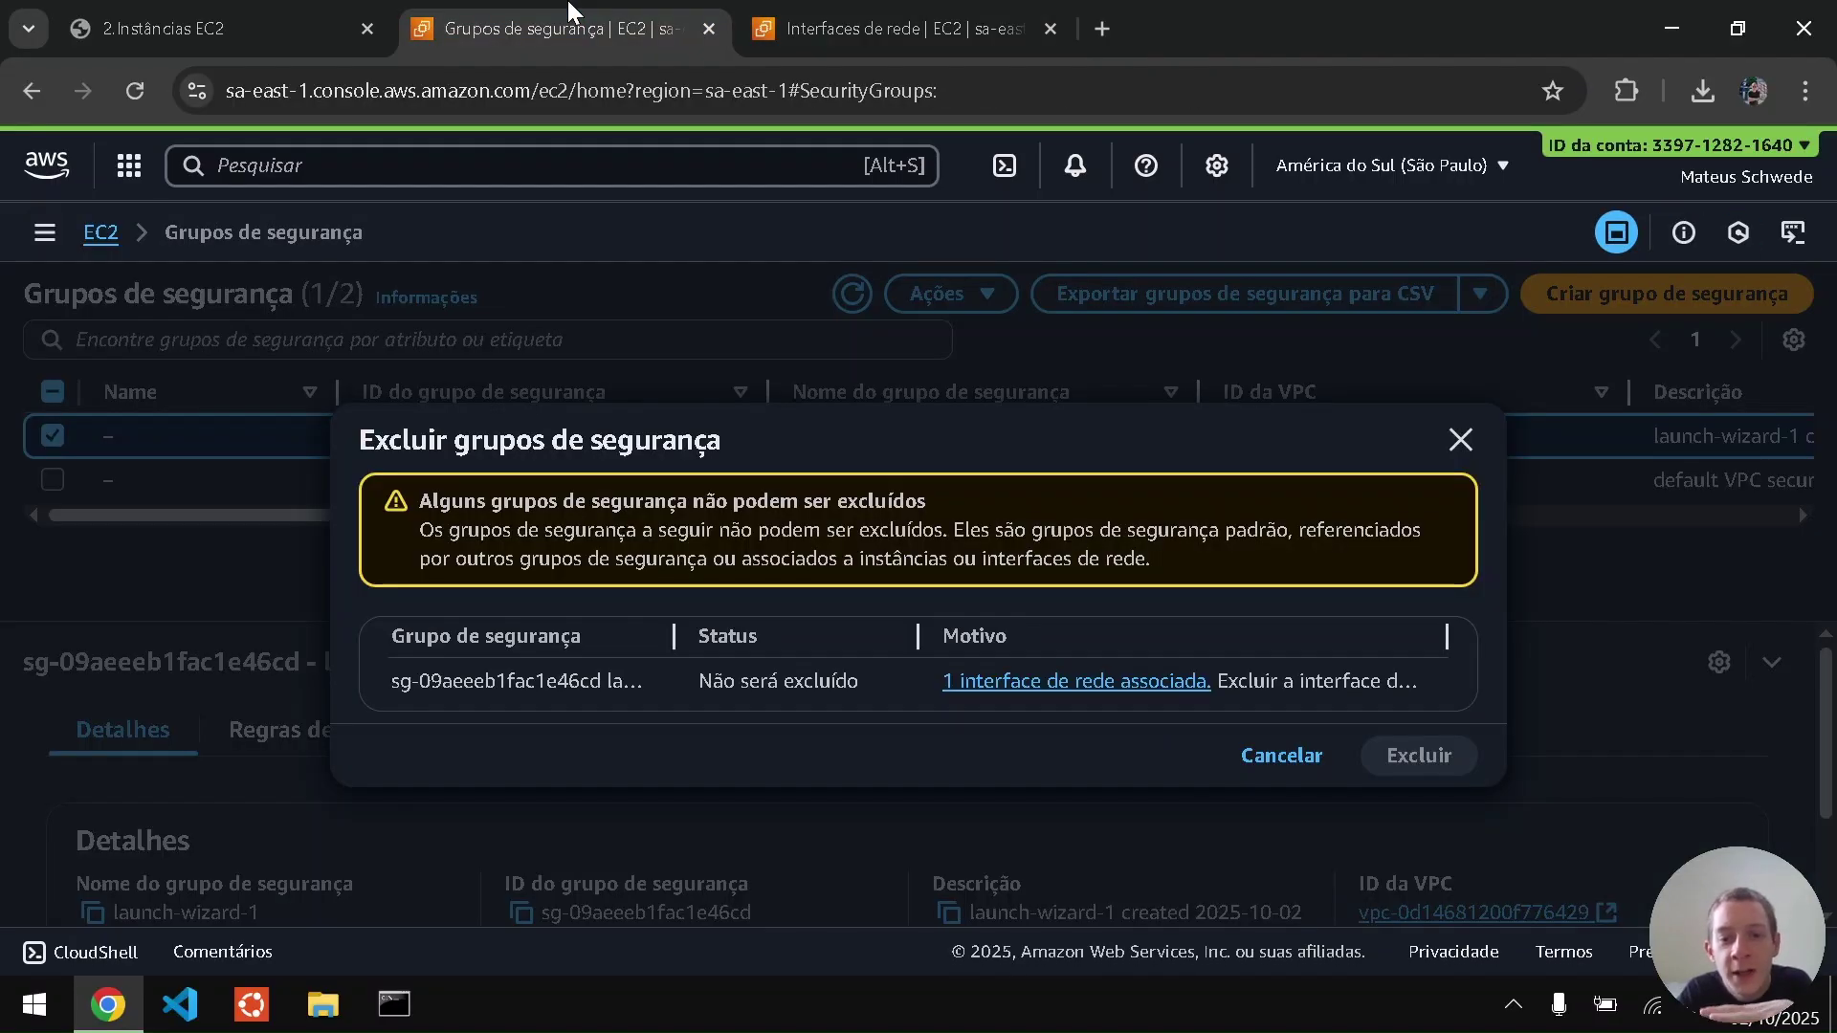
pyautogui.click(1265, 755)
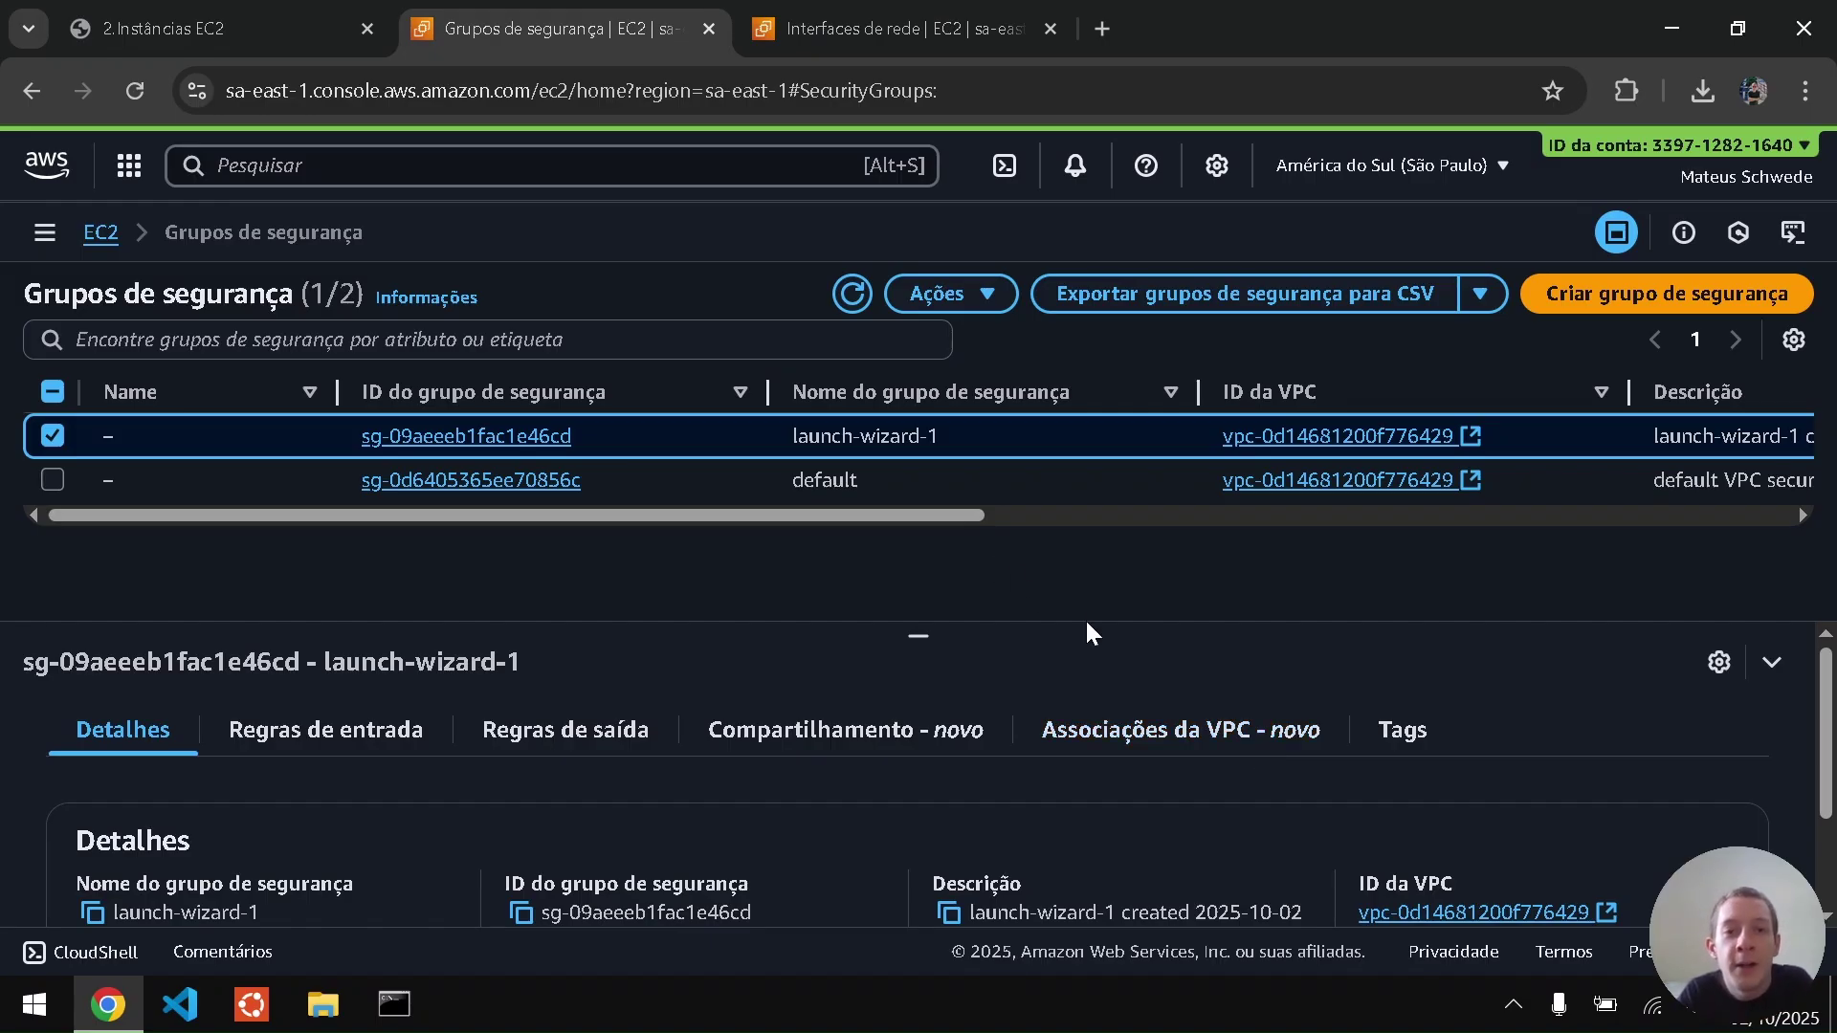
# - Switch to the 2.Instâncias EC2 PDF and present its closing UB Social page in full screen
pyautogui.hotkey('ctrl', 'Tab')
pyautogui.hotkey('ctrl', 'Tab')
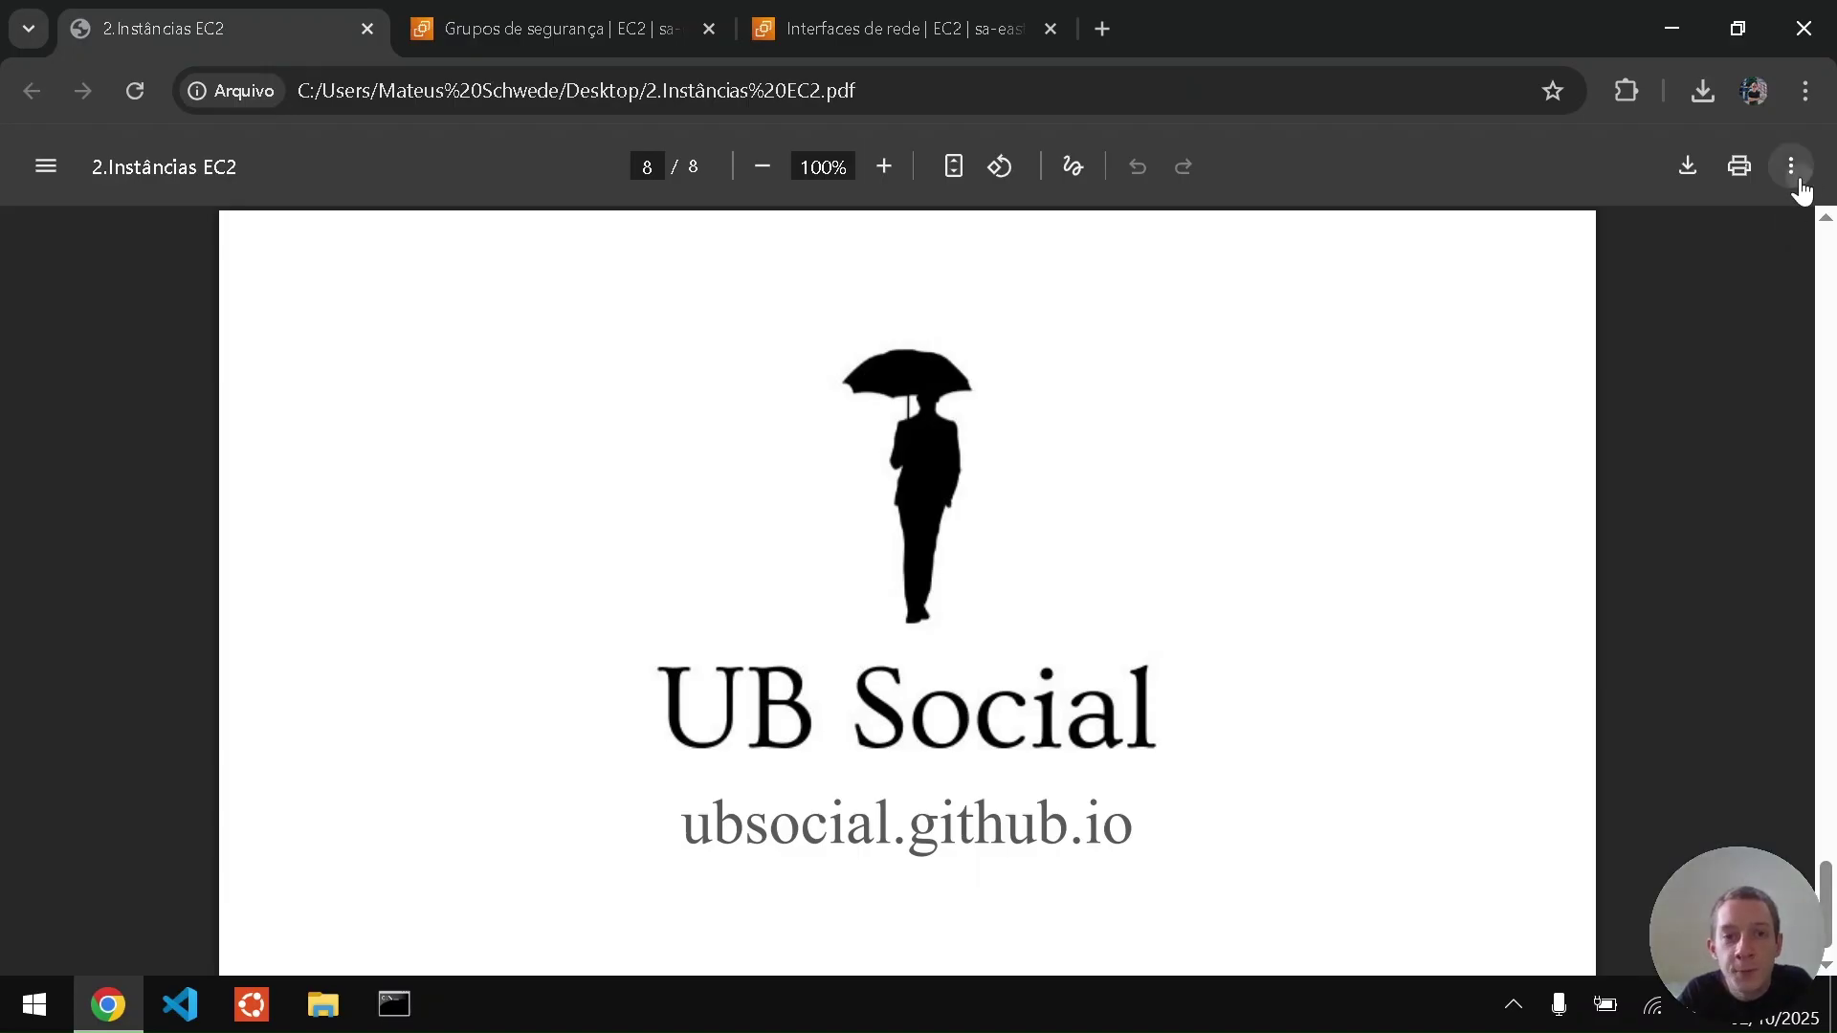
pyautogui.click(1794, 168)
pyautogui.click(1681, 356)
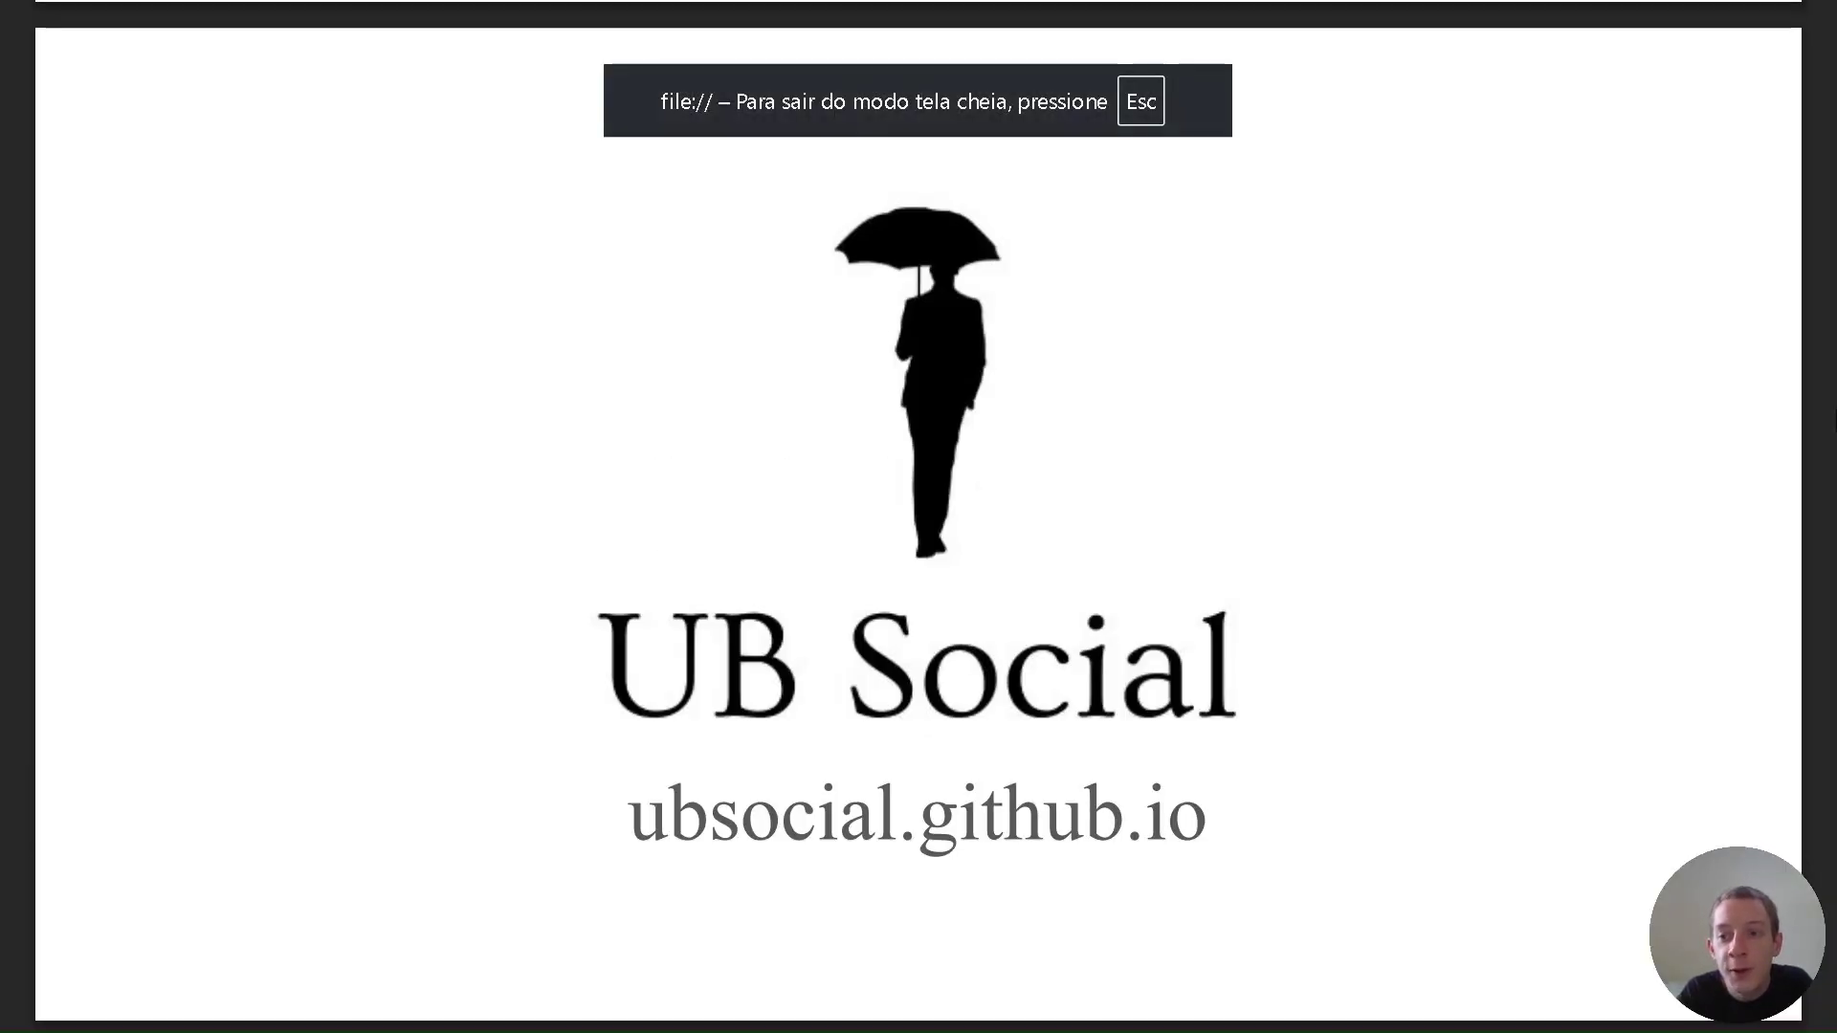